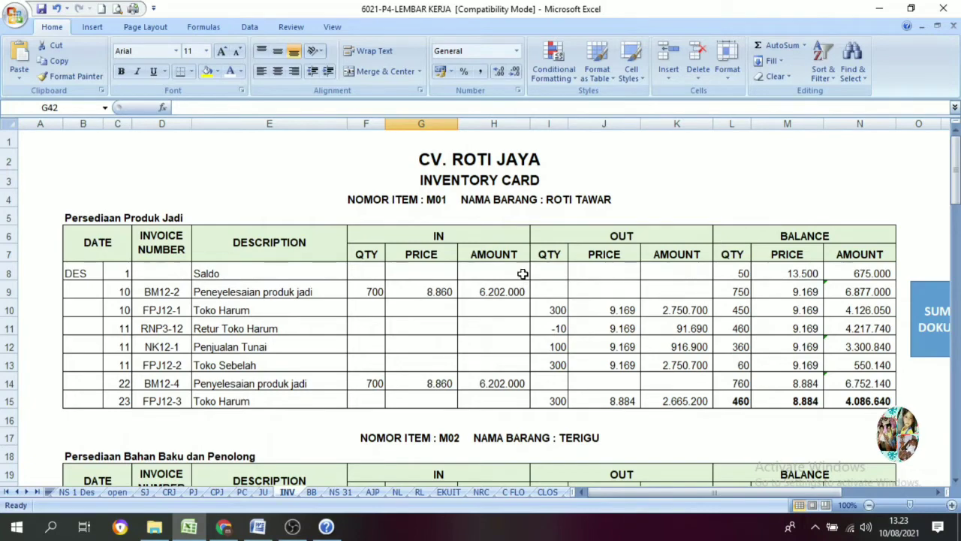
# Step: Review the completed ROTI TAWAR (M01) inventory card and the empty TERIGU (M02) card below it
pyautogui.scroll(-2, 365, 243)
pyautogui.scroll(2, 445, 217)
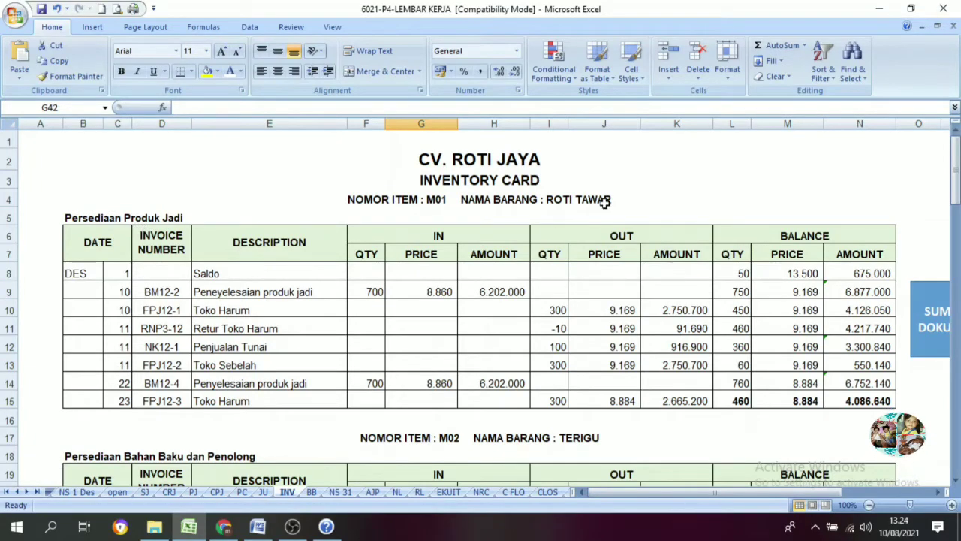
pyautogui.scroll(-4, 484, 321)
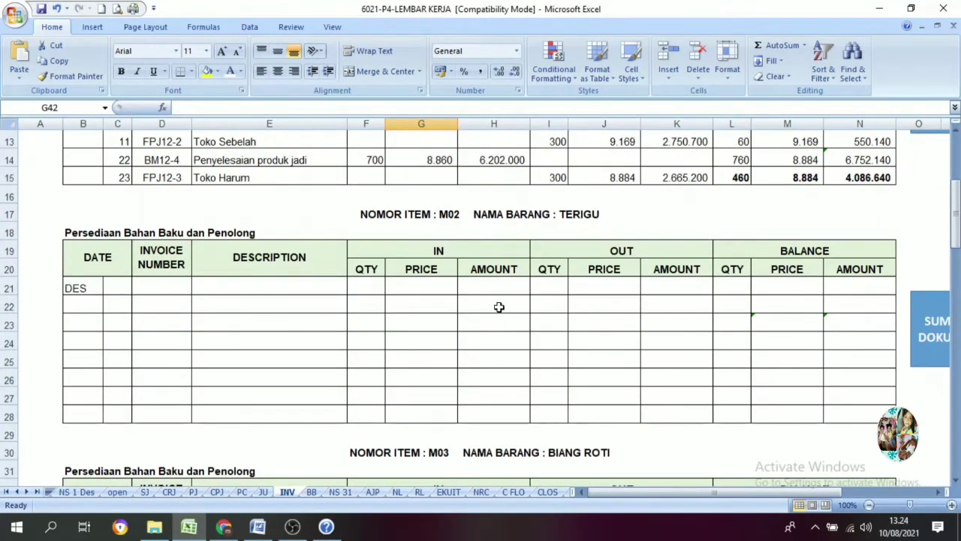
pyautogui.scroll(-1, 498, 306)
pyautogui.scroll(2, 488, 296)
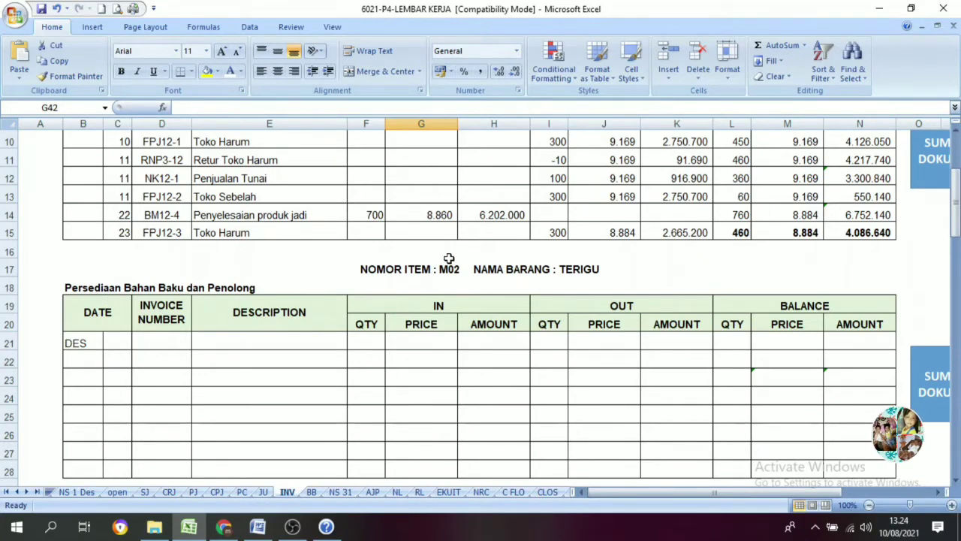
pyautogui.scroll(3, 450, 258)
pyautogui.scroll(-3, 471, 203)
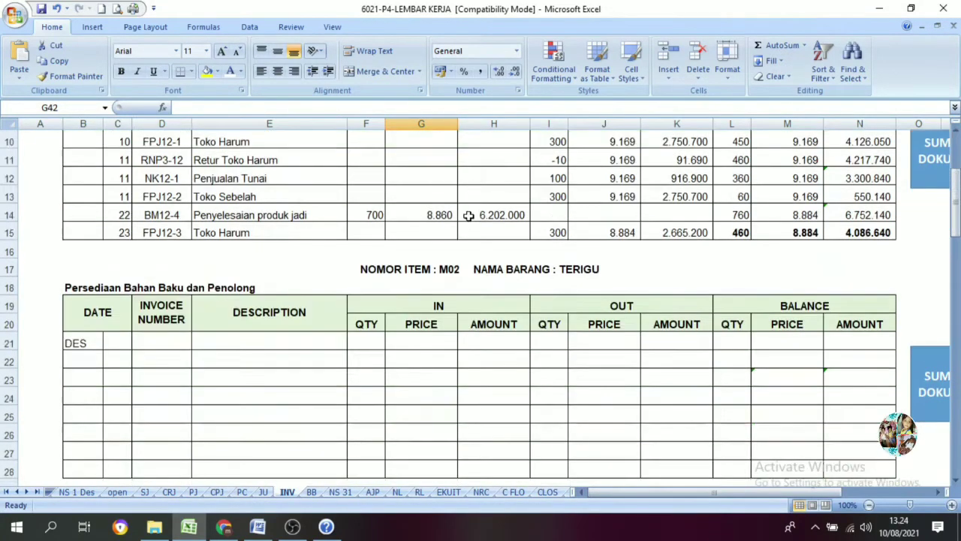
# Step: Go through the item headings of the raw-material inventory cards from M02 TERIGU to M07 GARAM
pyautogui.click(577, 270)
pyautogui.scroll(-2, 475, 339)
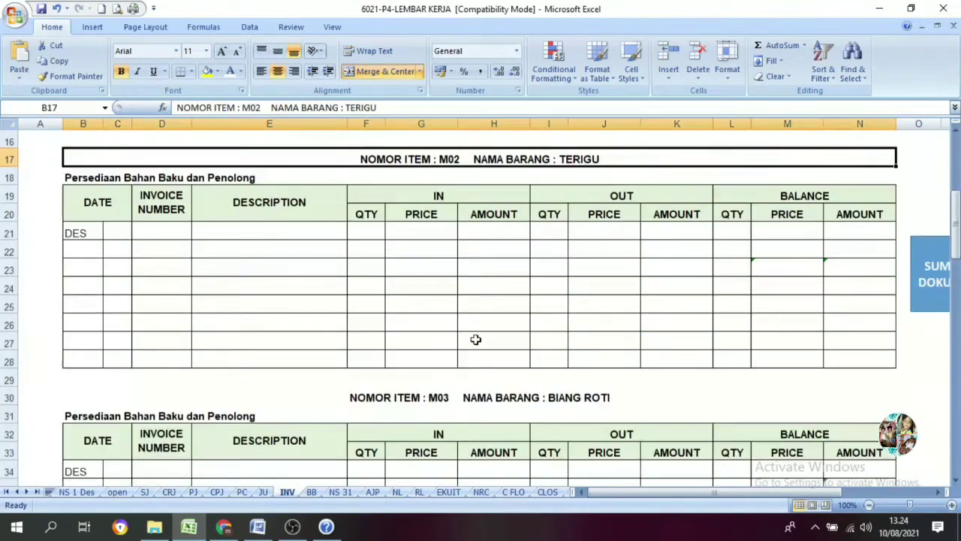
pyautogui.scroll(-1, 518, 341)
pyautogui.click(574, 344)
pyautogui.scroll(-4, 553, 346)
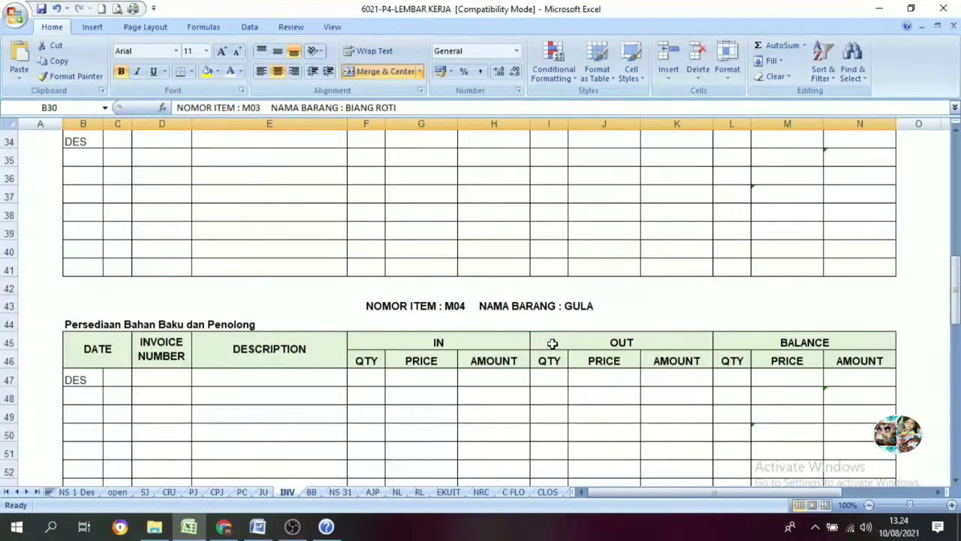
pyautogui.click(546, 306)
pyautogui.scroll(-5, 548, 315)
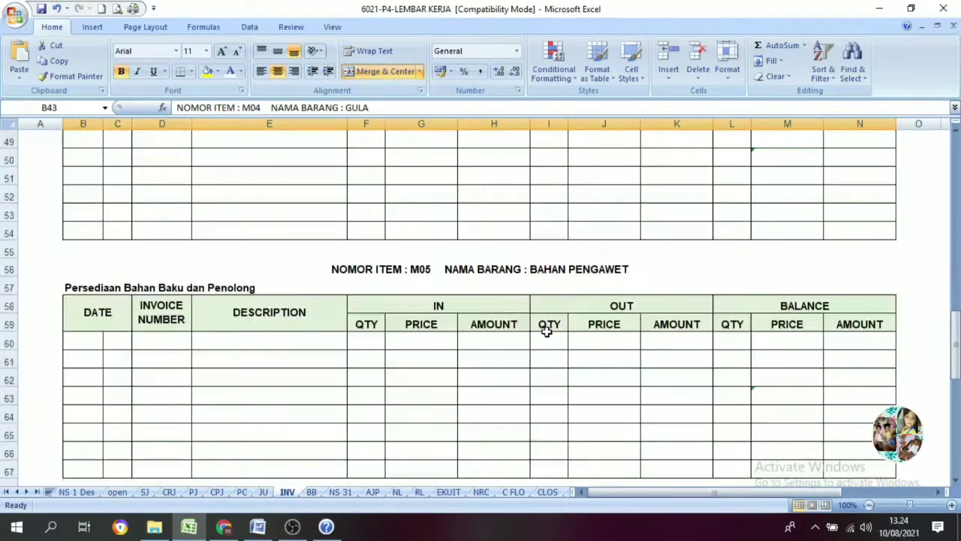
pyautogui.click(592, 269)
pyautogui.scroll(-5, 568, 318)
pyautogui.click(572, 230)
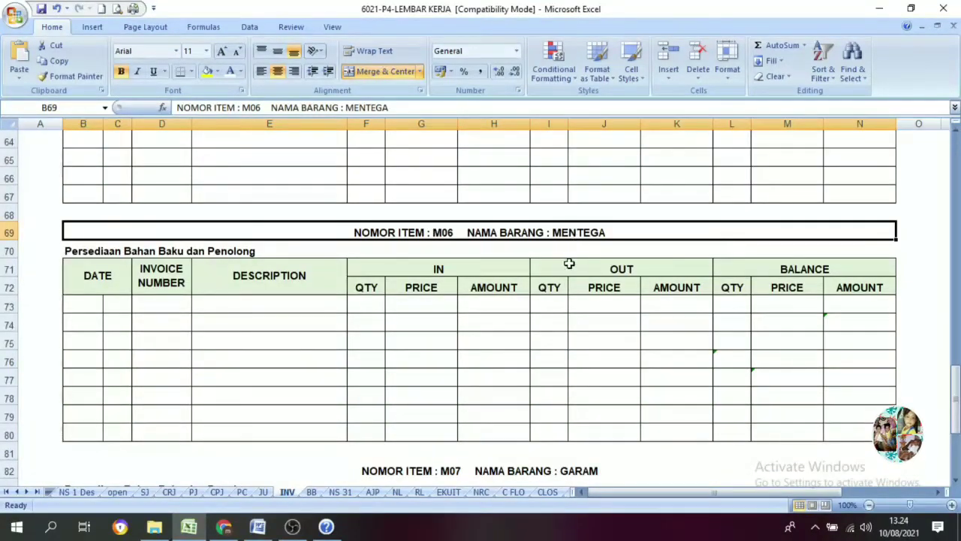
pyautogui.scroll(-6, 569, 263)
pyautogui.scroll(3, 568, 268)
pyautogui.click(577, 310)
pyautogui.scroll(20, 465, 259)
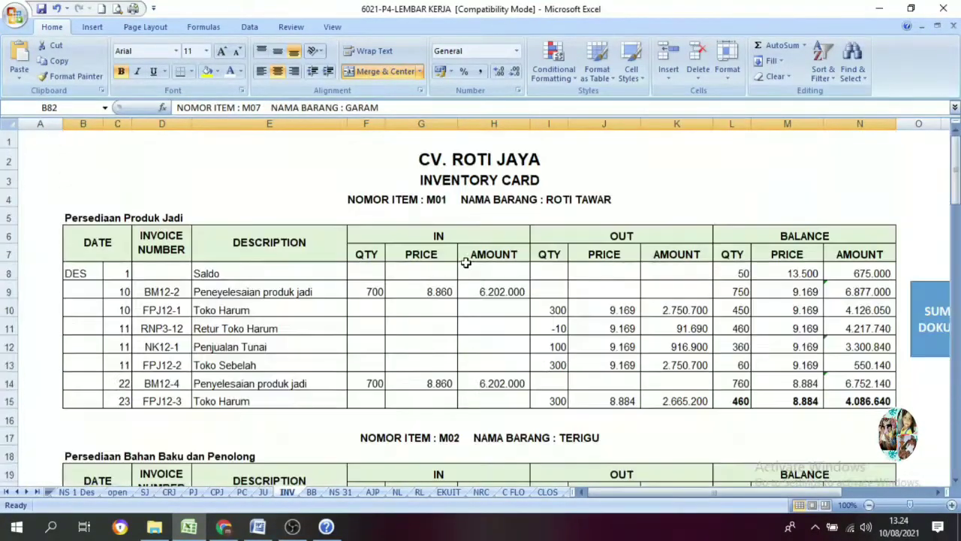
# Step: Switch to the Word document, check the opening quantities and prices in the DAFTAR PERSEDIAAN table, and return to the workbook
pyautogui.scroll(-3, 453, 308)
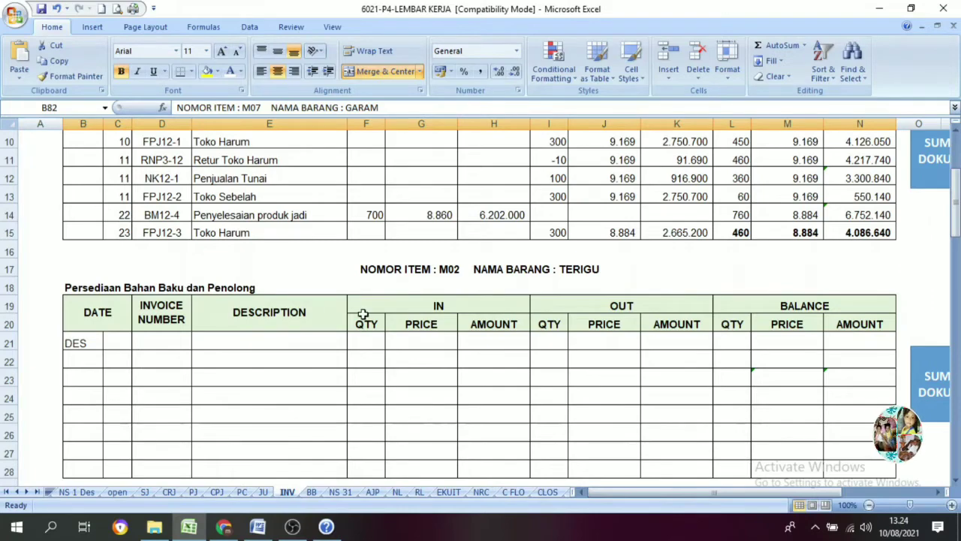
pyautogui.click(257, 526)
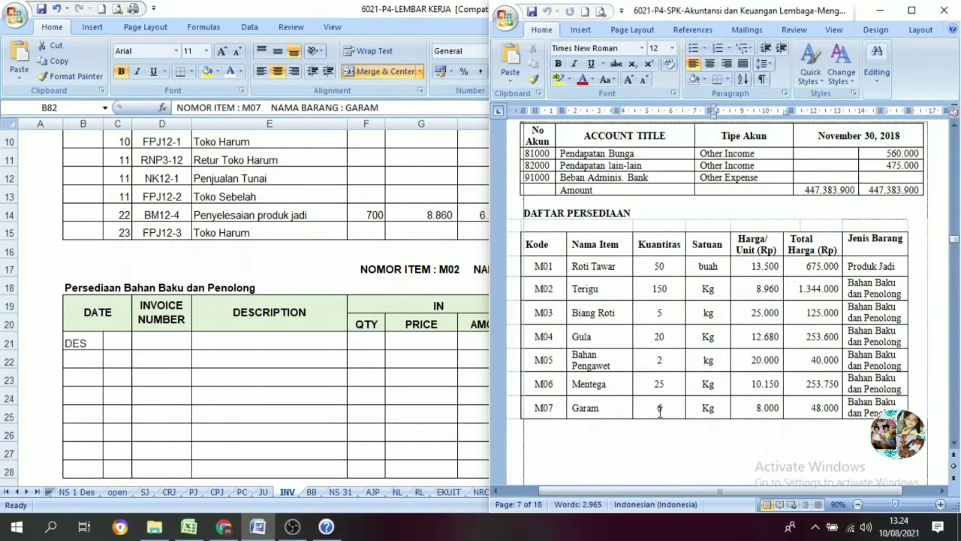
pyautogui.click(267, 284)
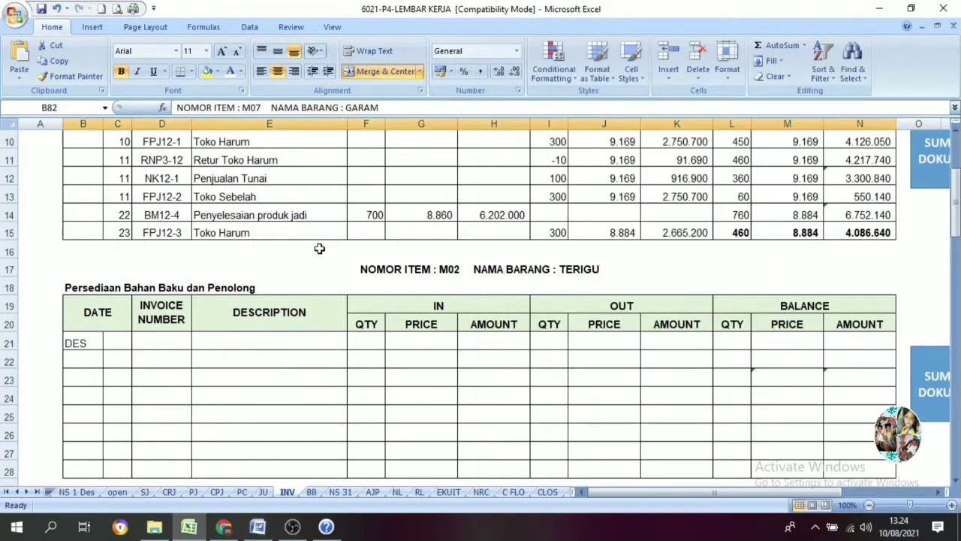
# Step: Compare the column layout of the TERIGU (M02) card with the completed ROTI TAWAR (M01) card
pyautogui.scroll(-2, 326, 286)
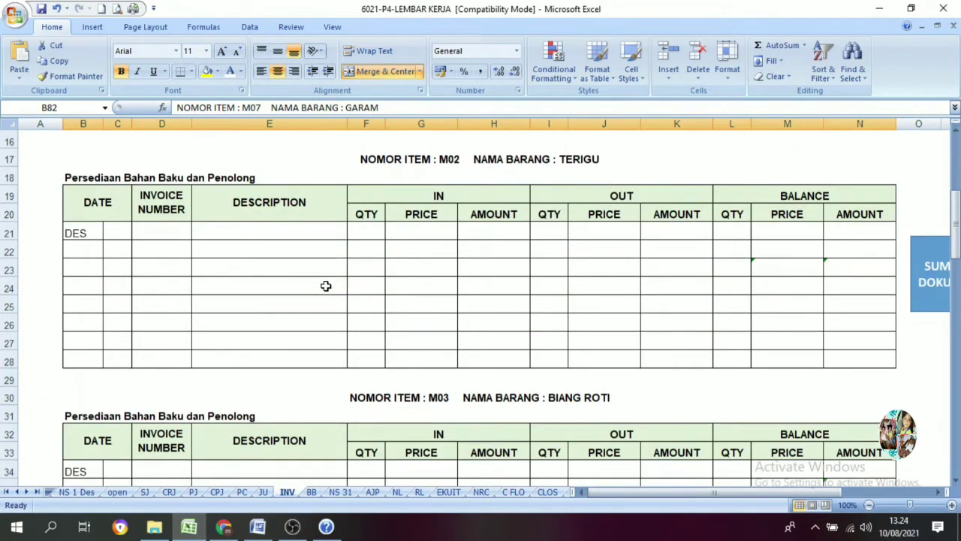
pyautogui.scroll(1, 326, 286)
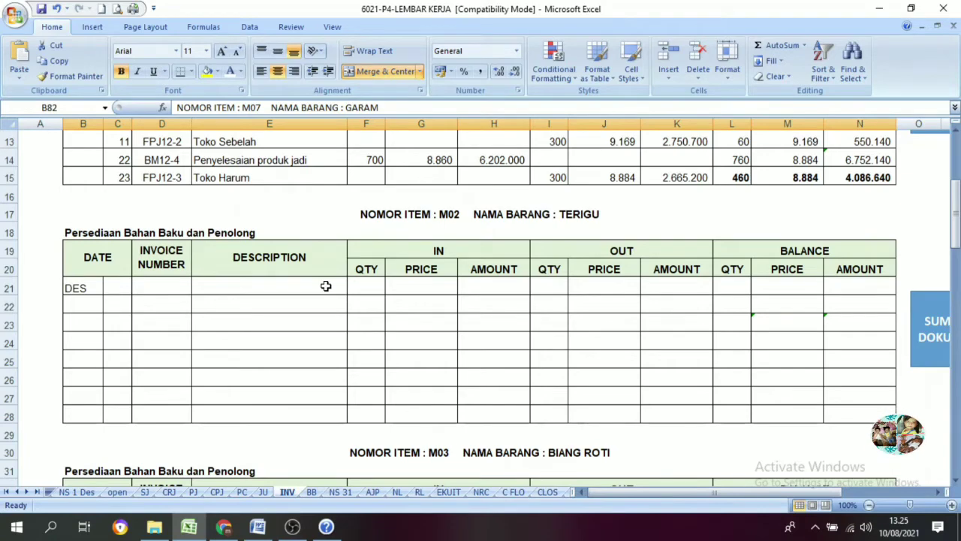
pyautogui.scroll(4, 259, 290)
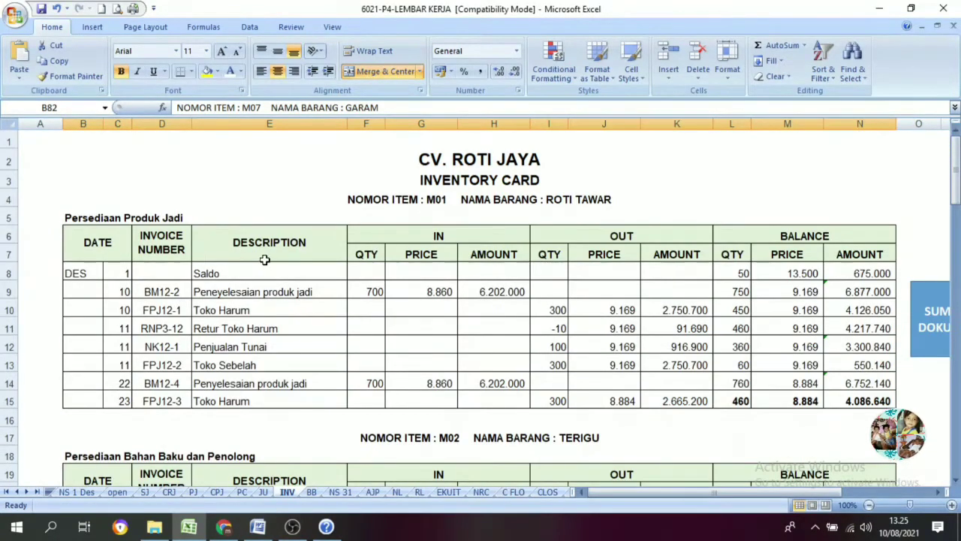
pyautogui.scroll(-3, 280, 260)
pyautogui.scroll(-2, 288, 271)
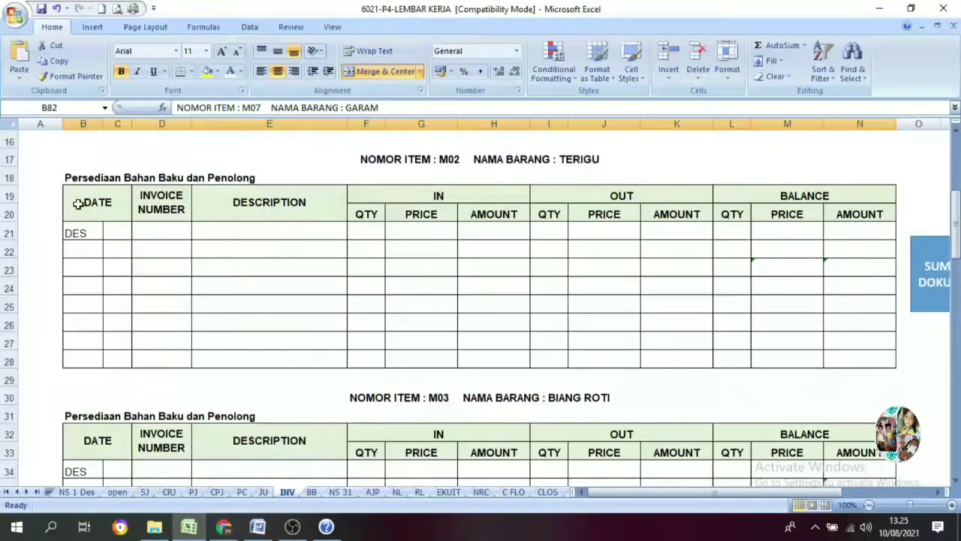
pyautogui.click(270, 209)
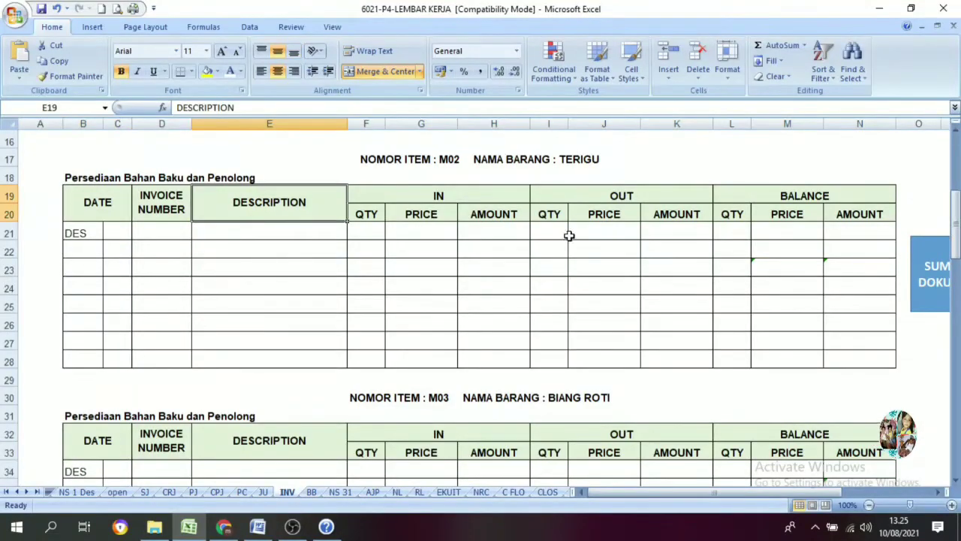
pyautogui.scroll(5, 482, 225)
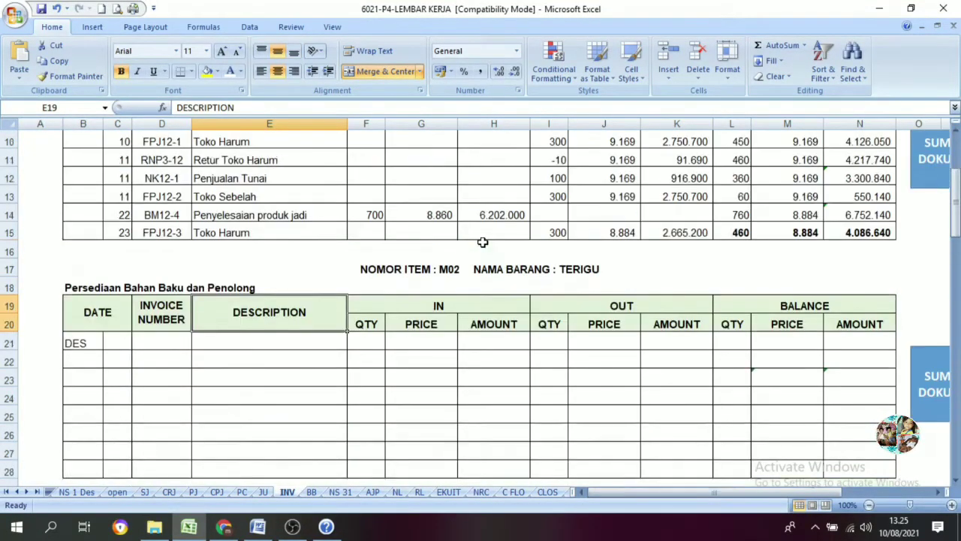
pyautogui.scroll(-4, 389, 256)
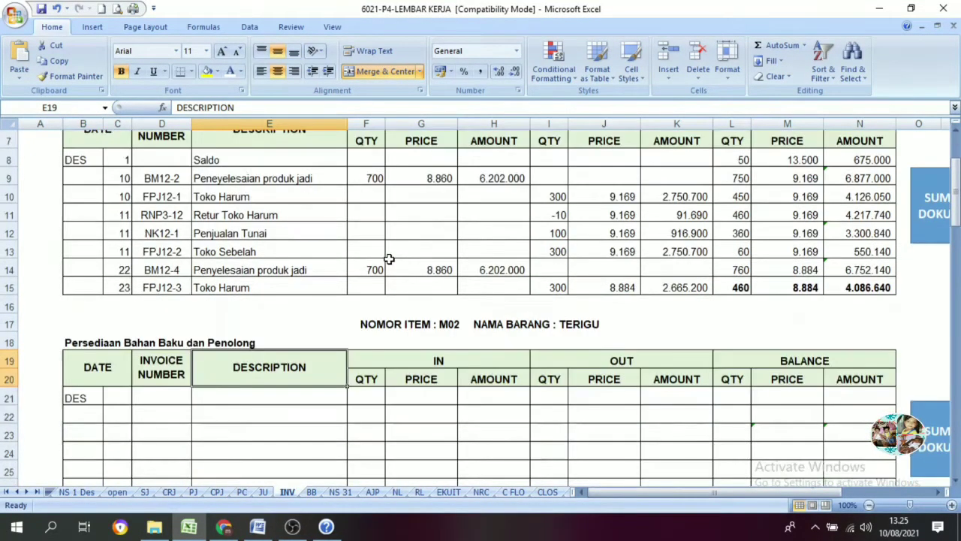
pyautogui.scroll(3, 388, 260)
pyautogui.scroll(-3, 375, 233)
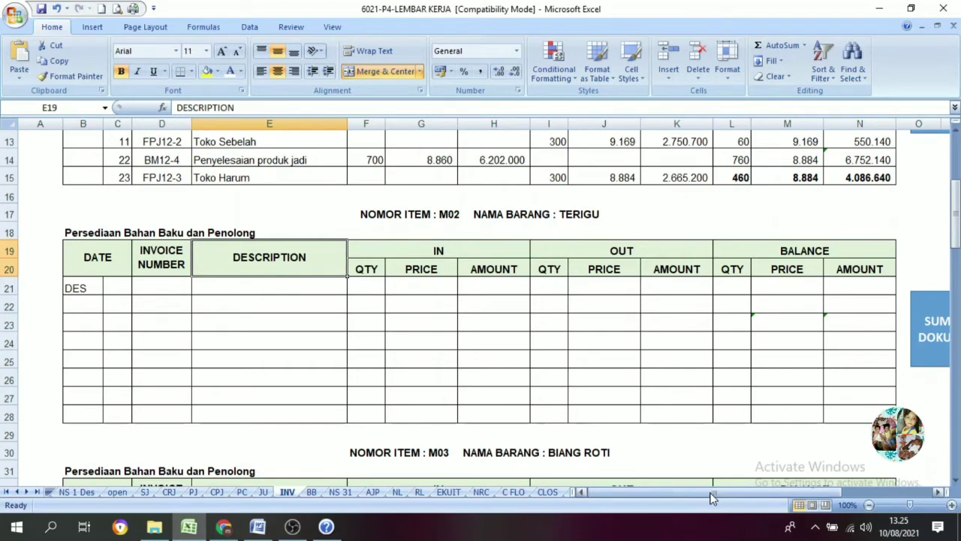
# Step: Examine the SUMBER DOKUMEN diagram beside the TERIGU card to see which source documents feed it
pyautogui.moveTo(712, 497); pyautogui.dragTo(767, 485)
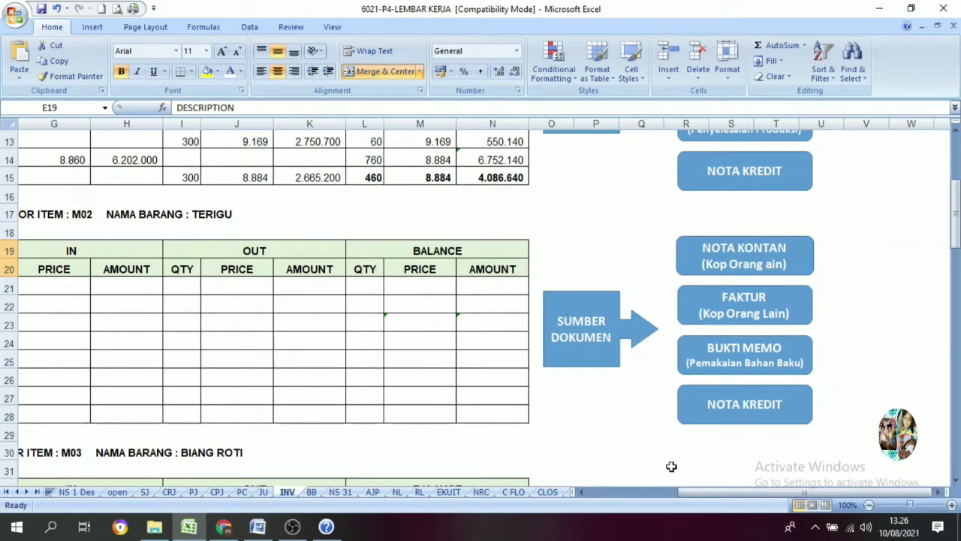
pyautogui.moveTo(718, 492); pyautogui.dragTo(595, 488)
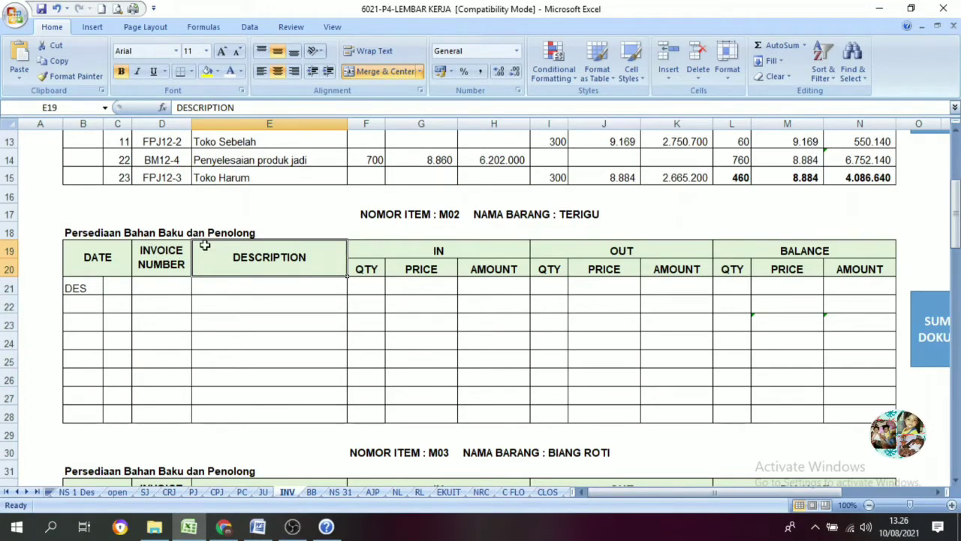
pyautogui.scroll(4, 267, 259)
pyautogui.scroll(-4, 267, 259)
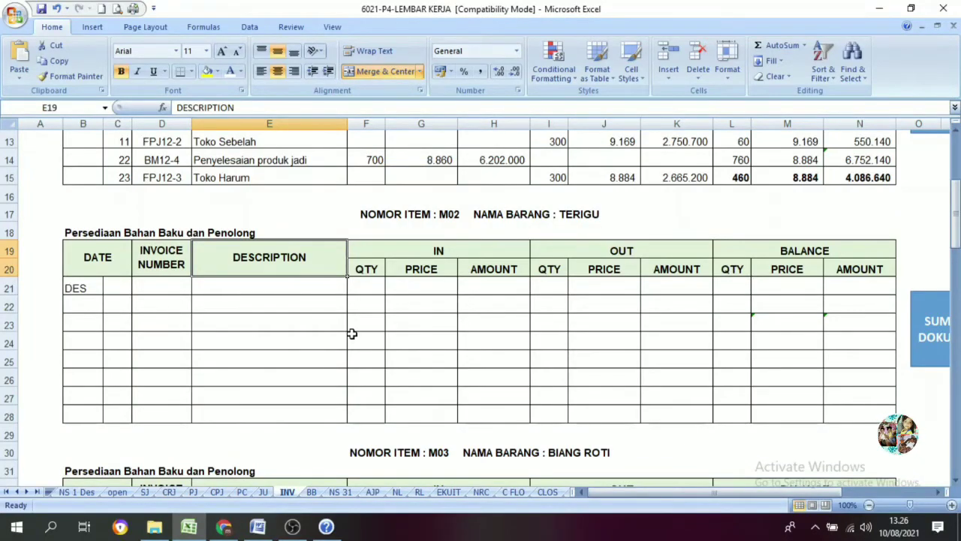
# Step: Arrange the workbook side by side with the Word document that shows the DAFTAR PERSEDIAAN table
pyautogui.press('super+Left')
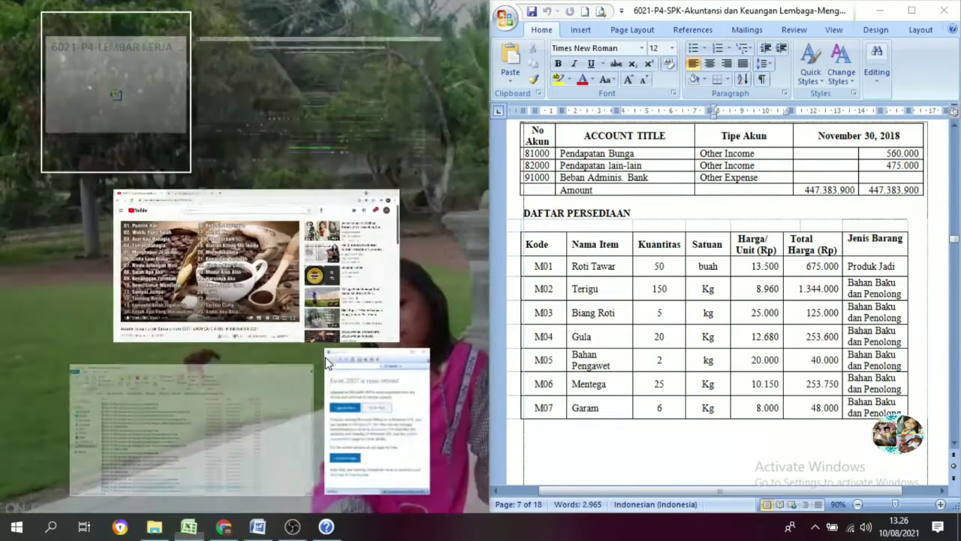
pyautogui.click(91, 123)
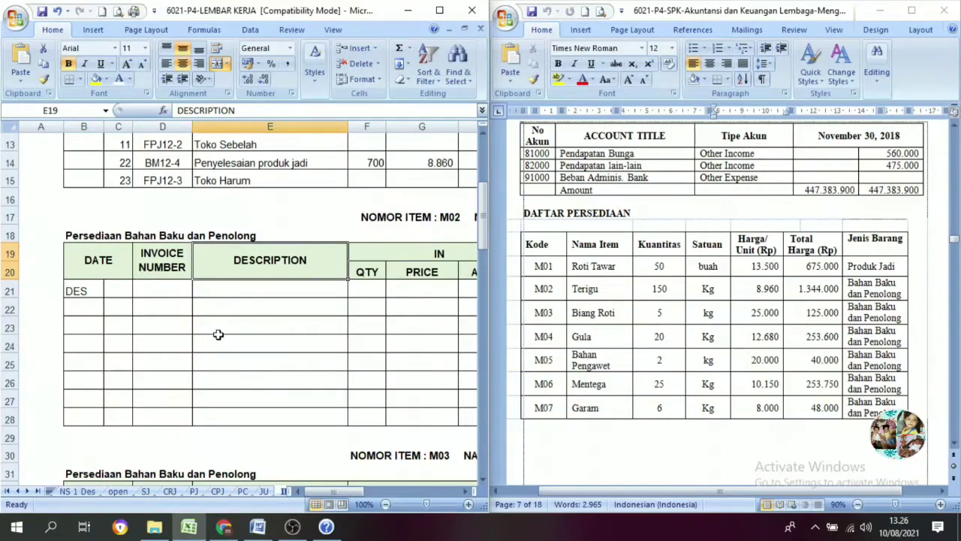
pyautogui.click(414, 379)
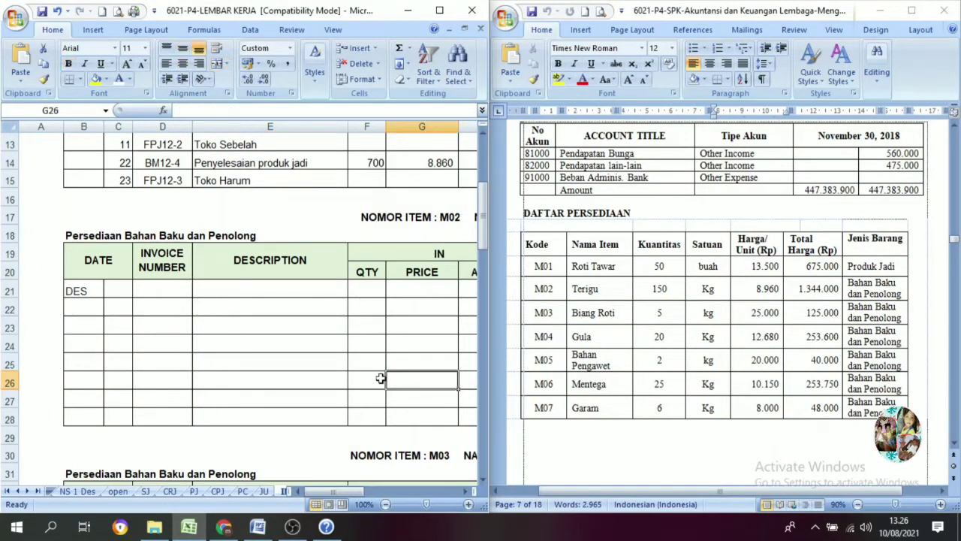
pyautogui.moveTo(340, 491)
pyautogui.mouseDown()
pyautogui.moveTo(381, 495)
pyautogui.moveTo(323, 499)
pyautogui.mouseUp()
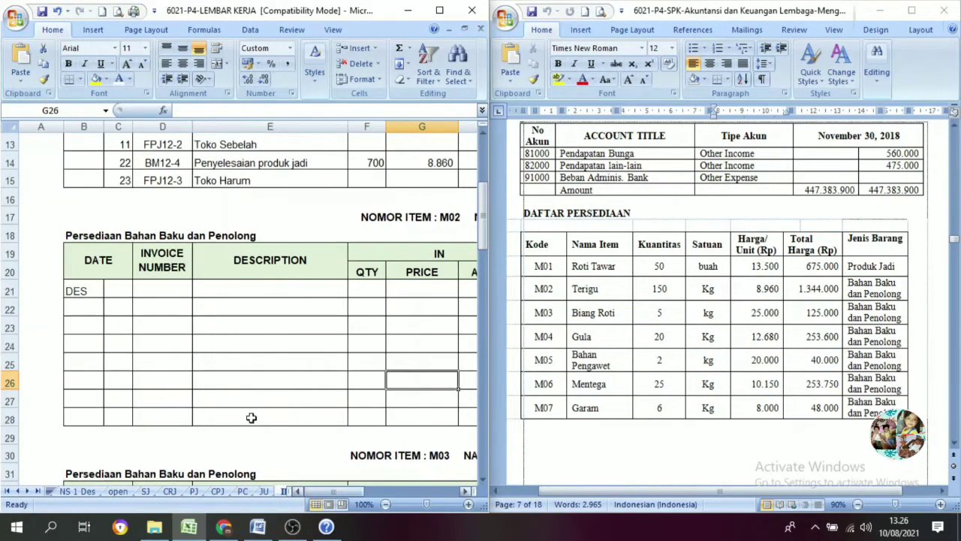
# Step: Show day 1 and the description Saldo in the TERIGU card's first row by setting their font color to Automatic
pyautogui.click(118, 291)
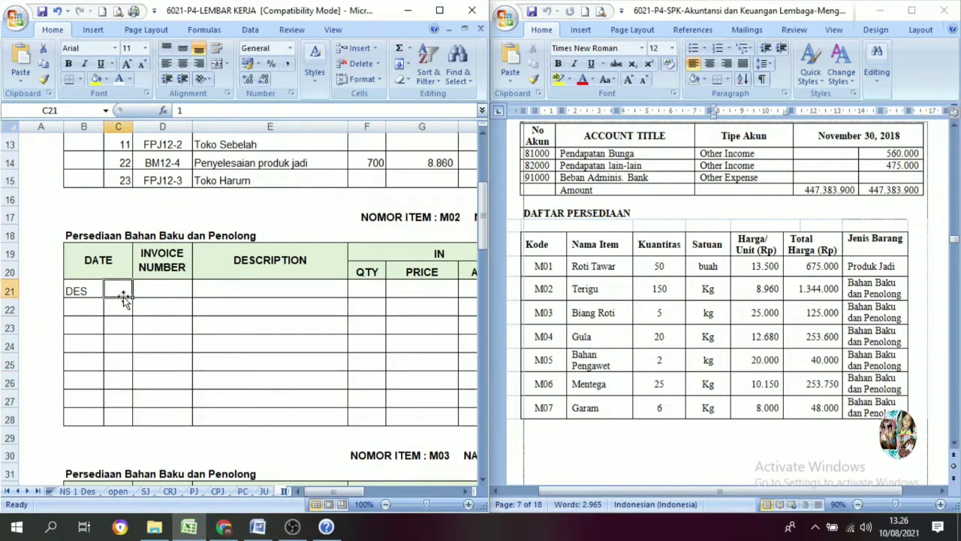
pyautogui.click(128, 83)
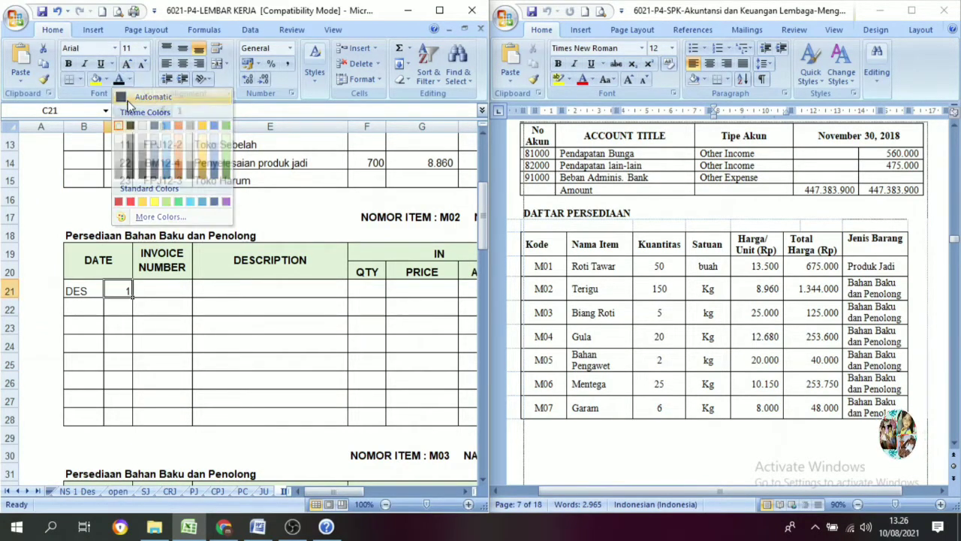
pyautogui.click(150, 96)
pyautogui.click(226, 295)
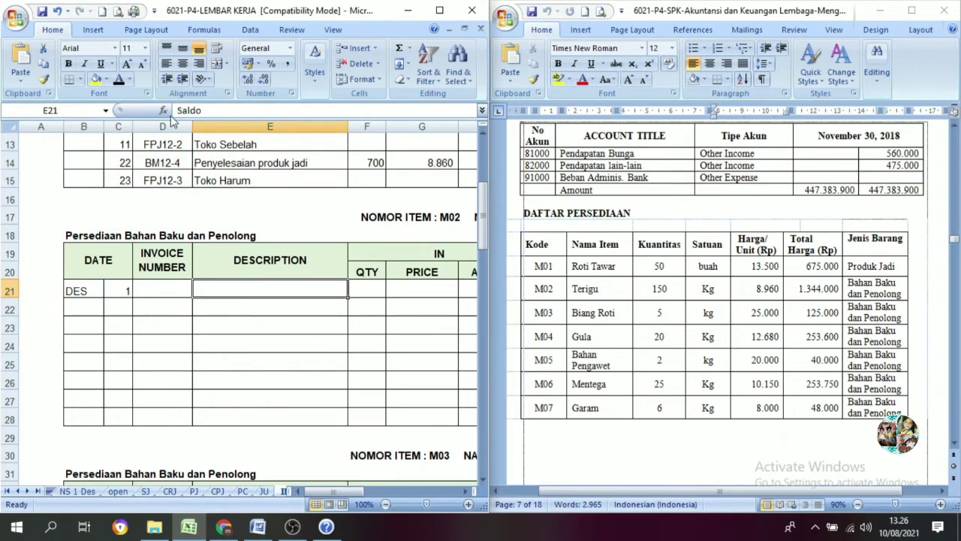
pyautogui.write('Saldo')
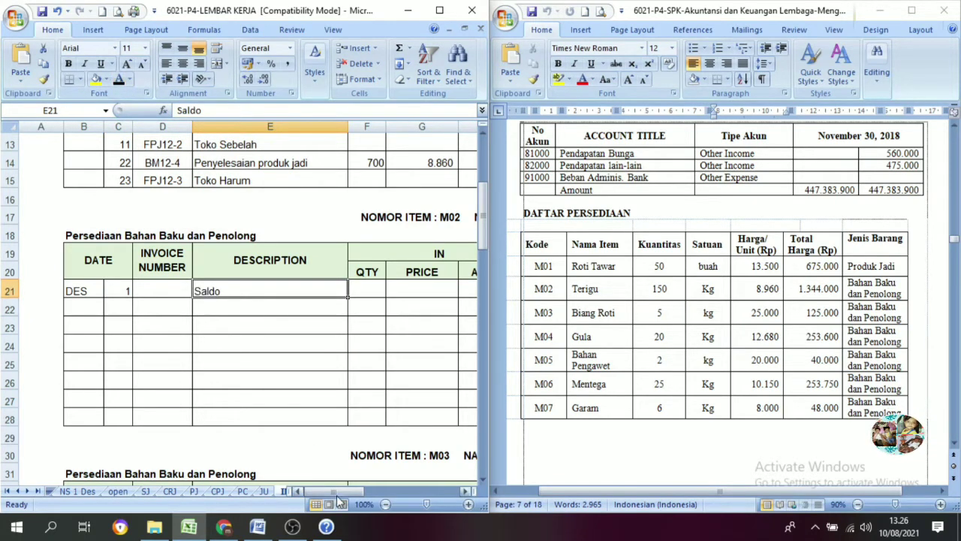
# Step: Show the TERIGU opening balance in row 21, quantity 150, price 8960 and amount =L21*M21, using the Automatic font color
pyautogui.moveTo(333, 496); pyautogui.dragTo(380, 497)
pyautogui.click(293, 289)
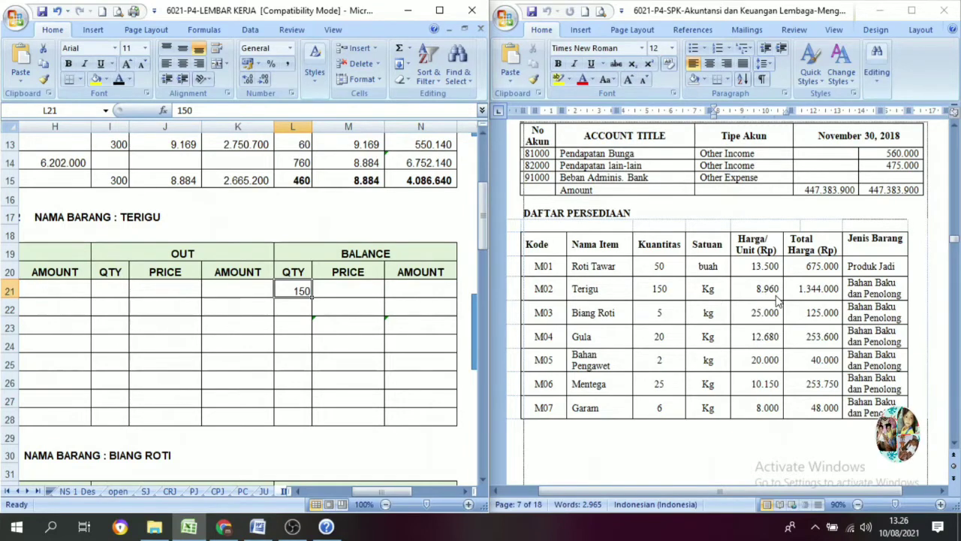
pyautogui.click(351, 288)
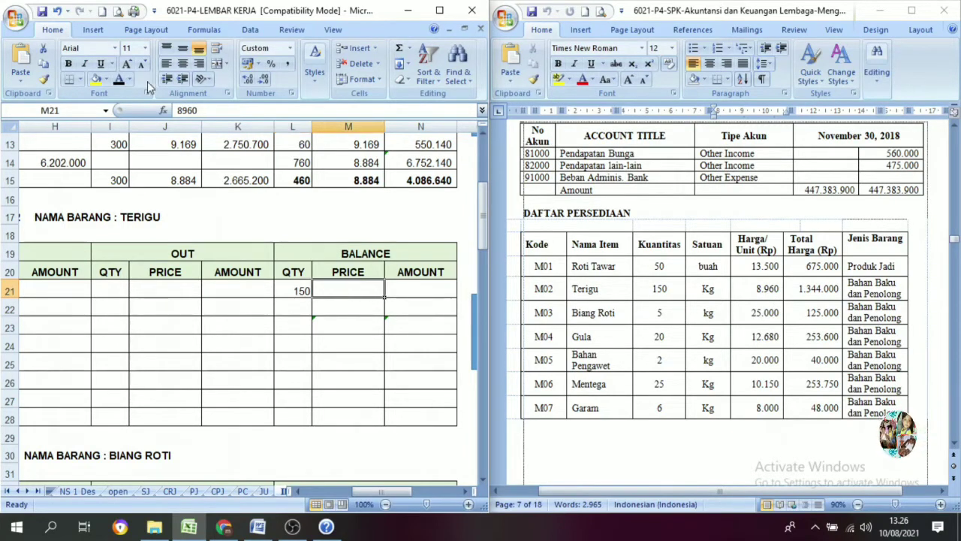
pyautogui.click(442, 286)
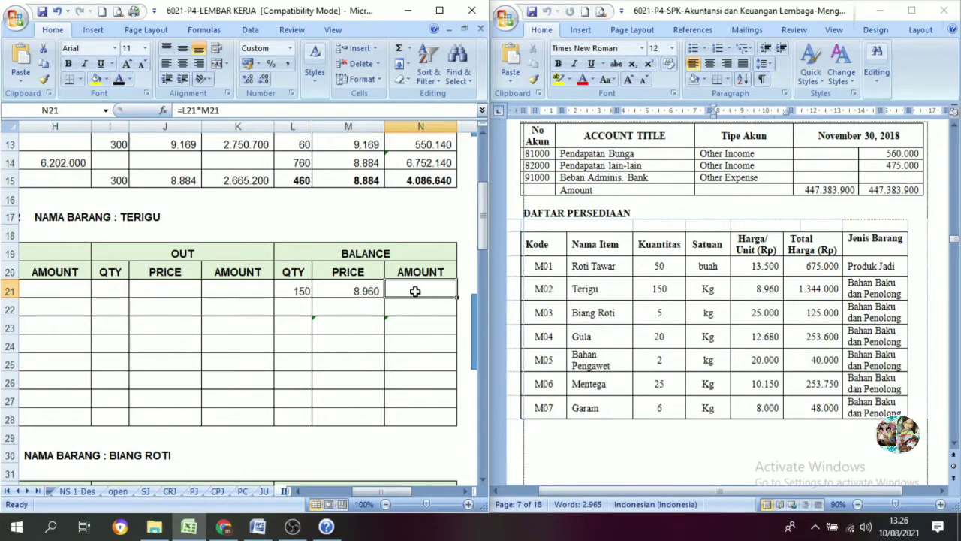
pyautogui.click(119, 80)
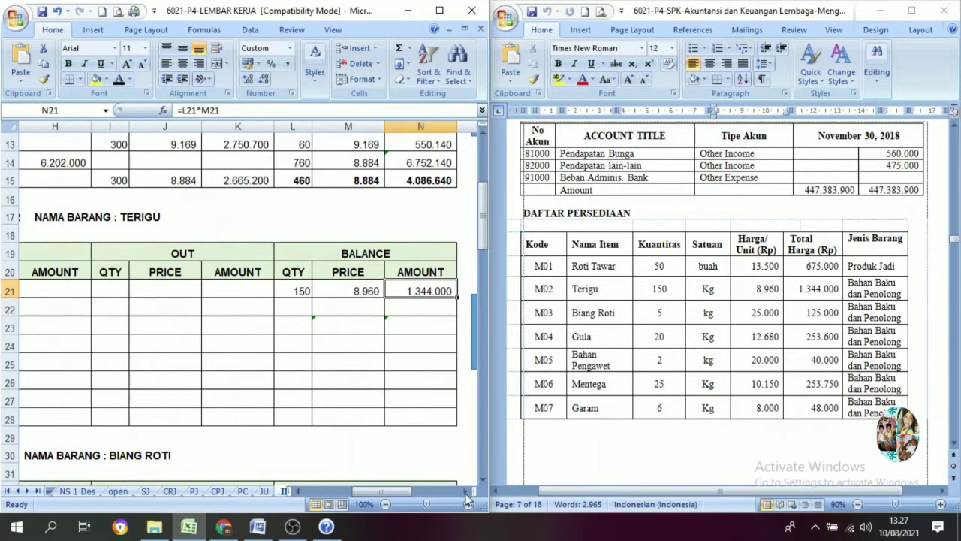
# Step: Show day 1 and the description Saldo in row 34 of the BIANG ROTI (M03) card using the Automatic font color
pyautogui.moveTo(416, 491); pyautogui.dragTo(363, 495)
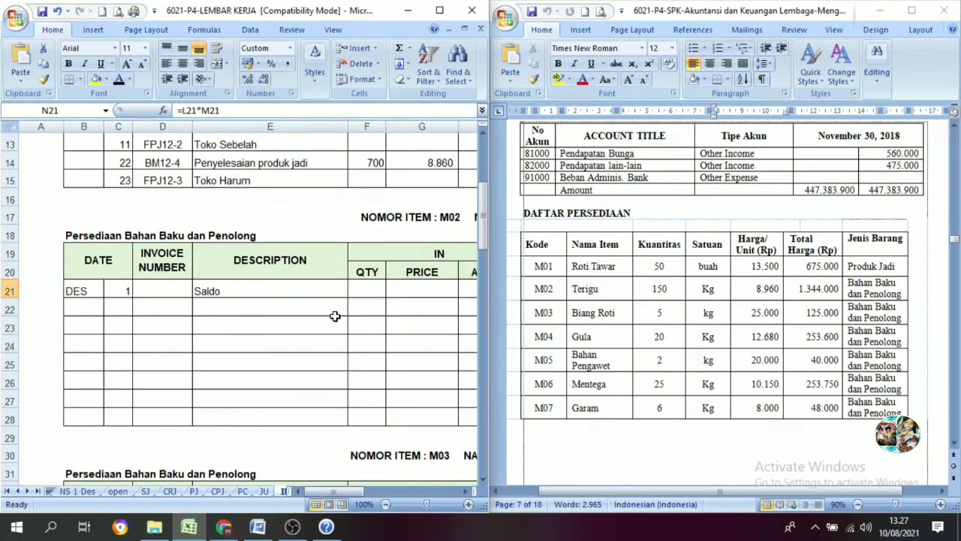
pyautogui.scroll(-5, 331, 315)
pyautogui.click(124, 254)
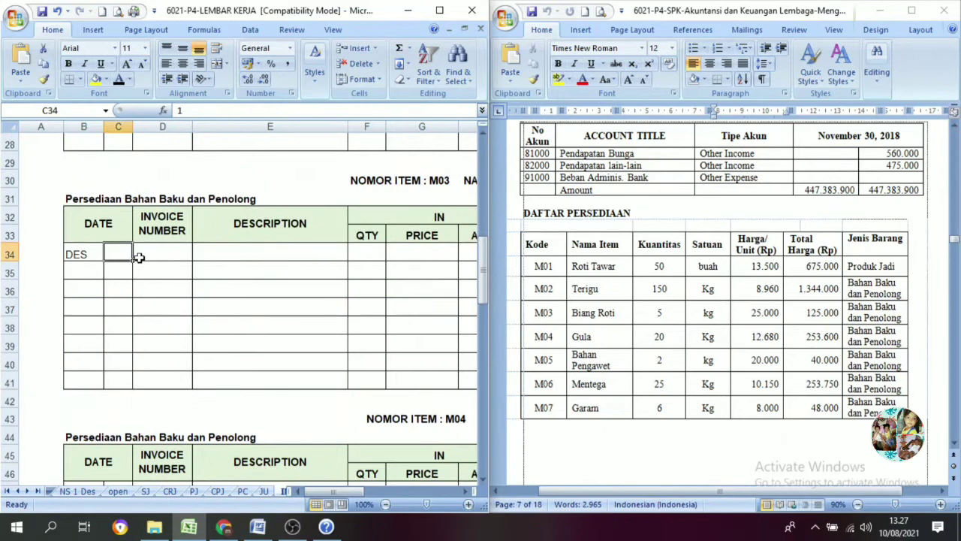
pyautogui.click(119, 80)
pyautogui.click(242, 246)
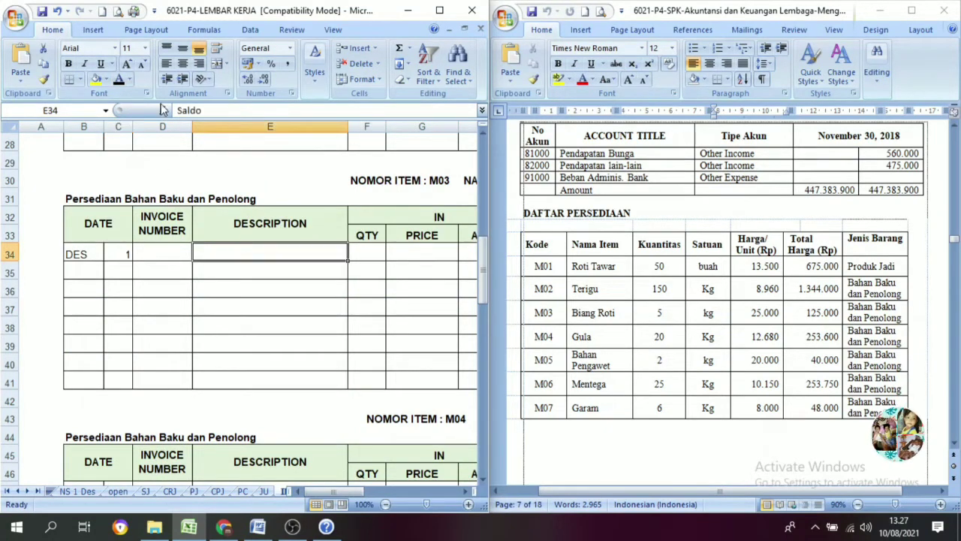
pyautogui.write('Saldo')
# Step: Show the BIANG ROTI opening balance in row 34, quantity 5, price 25000 and amount =M34*L34, and compare the amount with DAFTAR PERSEDIAAN
pyautogui.moveTo(356, 496); pyautogui.dragTo(387, 491)
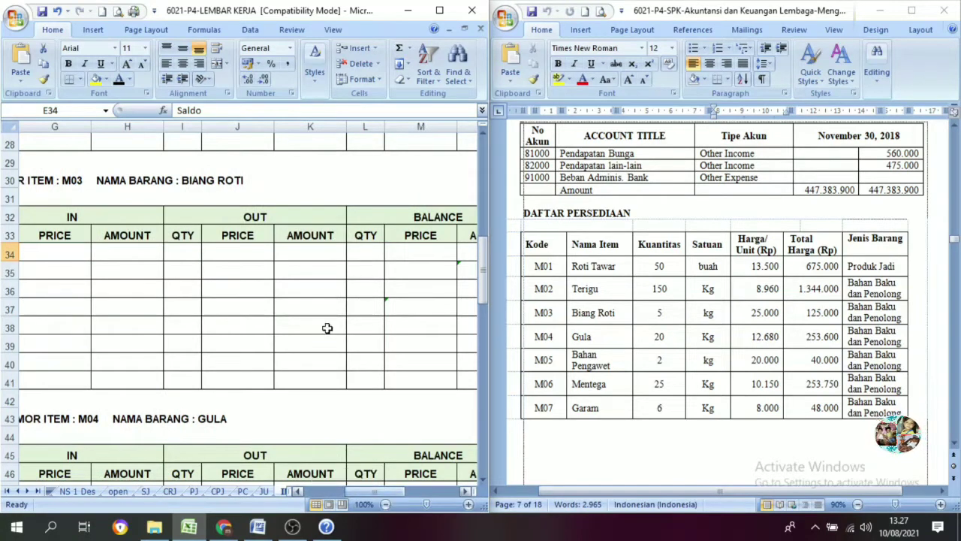
pyautogui.click(368, 253)
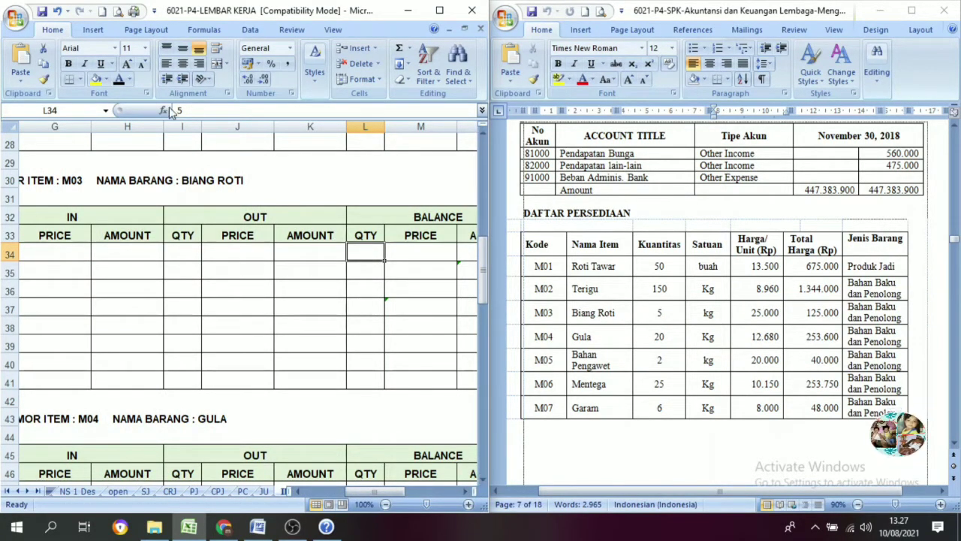
pyautogui.click(415, 258)
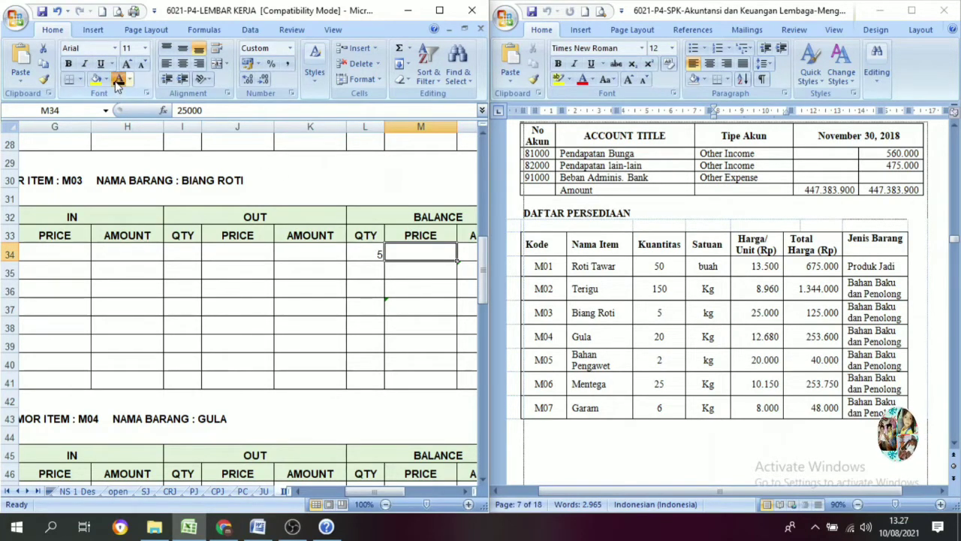
pyautogui.click(466, 490)
pyautogui.click(465, 491)
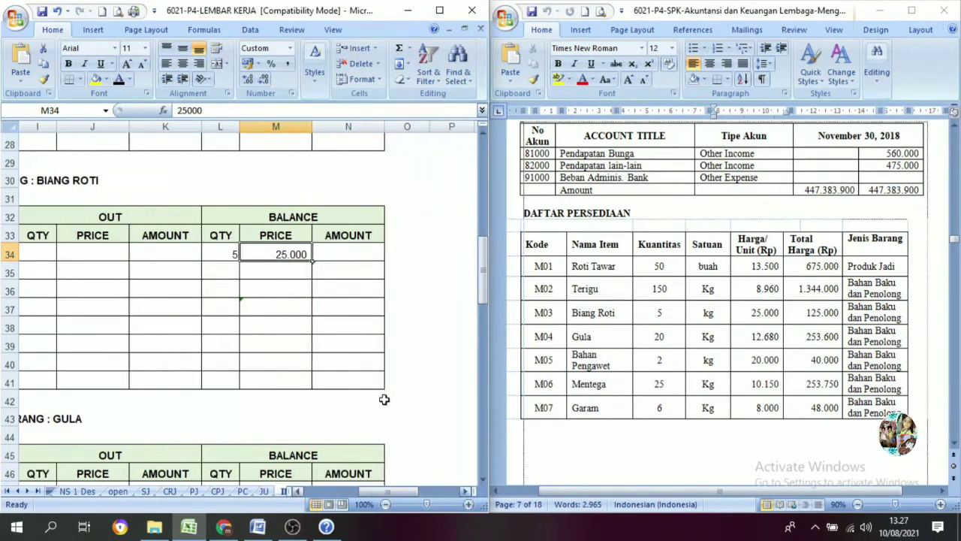
pyautogui.click(342, 256)
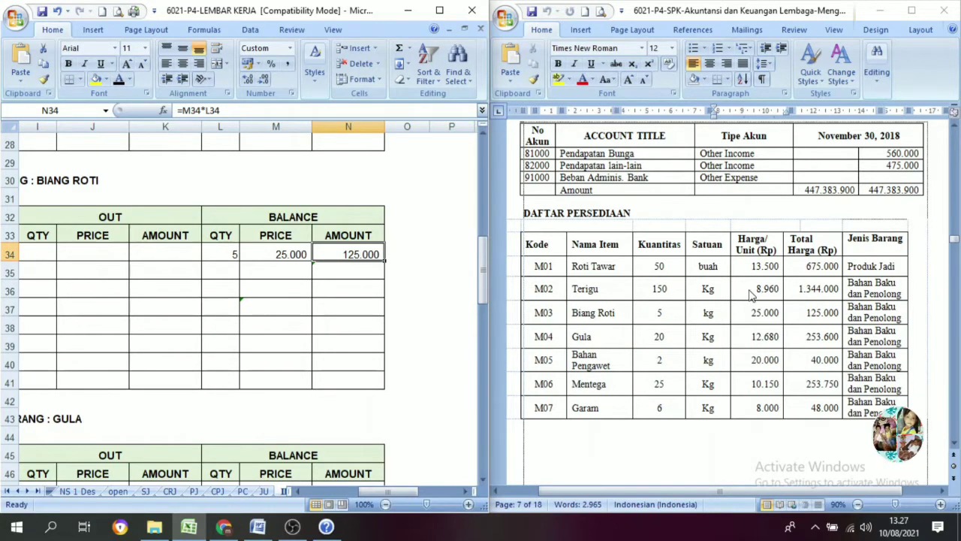
pyautogui.click(820, 317)
pyautogui.moveTo(796, 324); pyautogui.dragTo(789, 324)
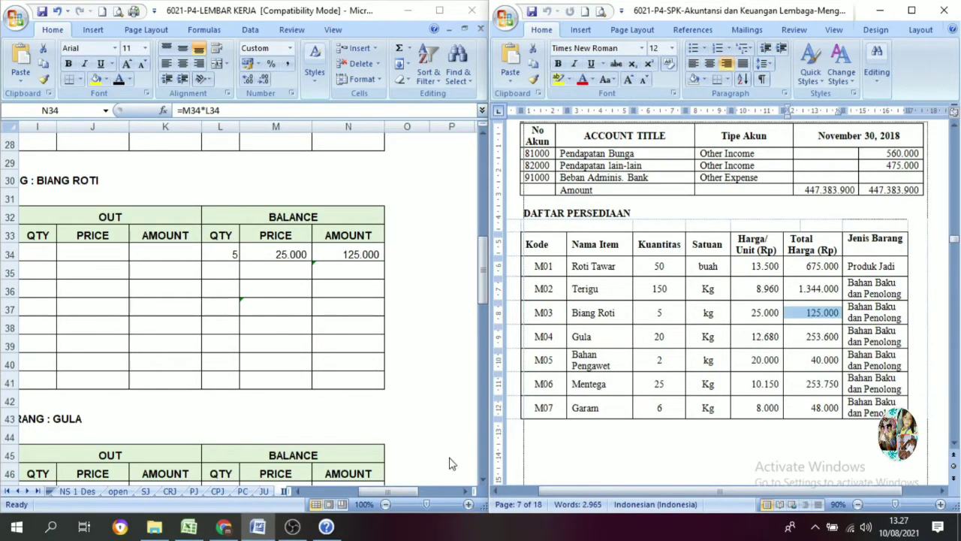
# Step: Show day 1 and the description Saldo in row 47 of the GULA (M04) card using the Automatic font color
pyautogui.moveTo(377, 489); pyautogui.dragTo(300, 492)
pyautogui.scroll(-2, 196, 380)
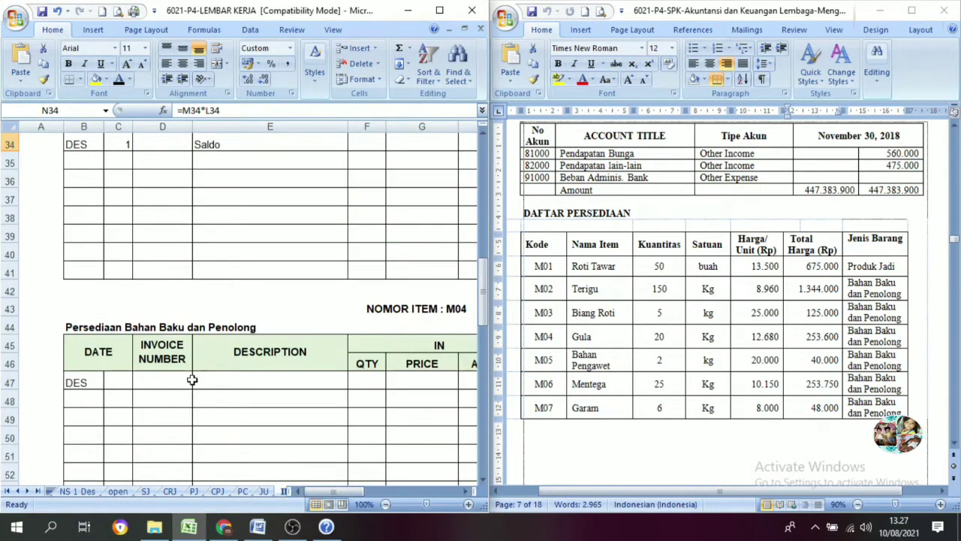
pyautogui.scroll(-3, 171, 368)
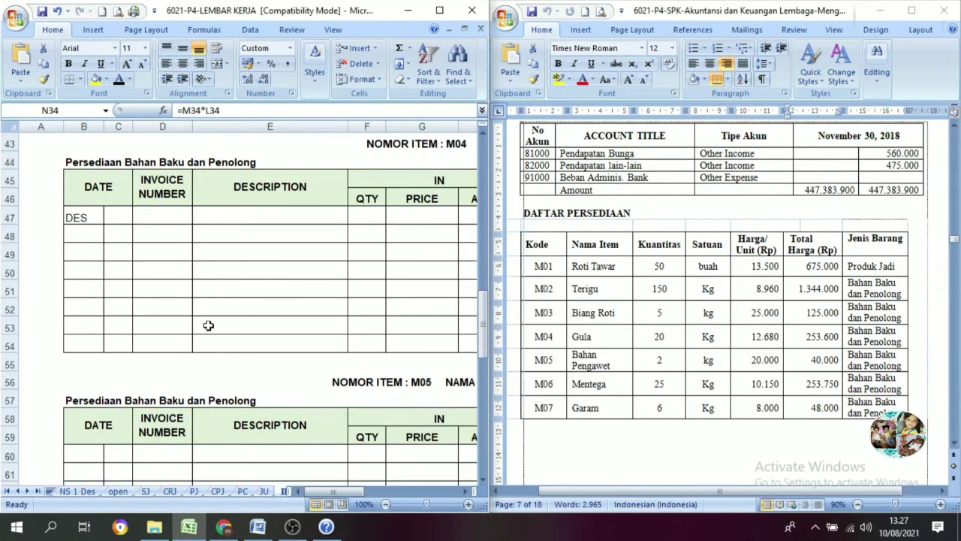
pyautogui.scroll(1, 208, 325)
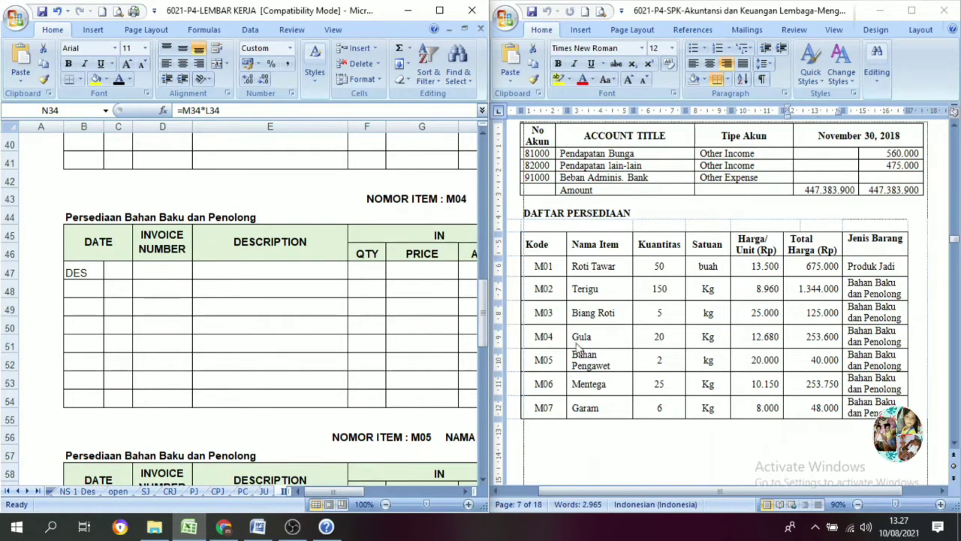
pyautogui.click(126, 267)
pyautogui.write('1')
pyautogui.click(124, 111)
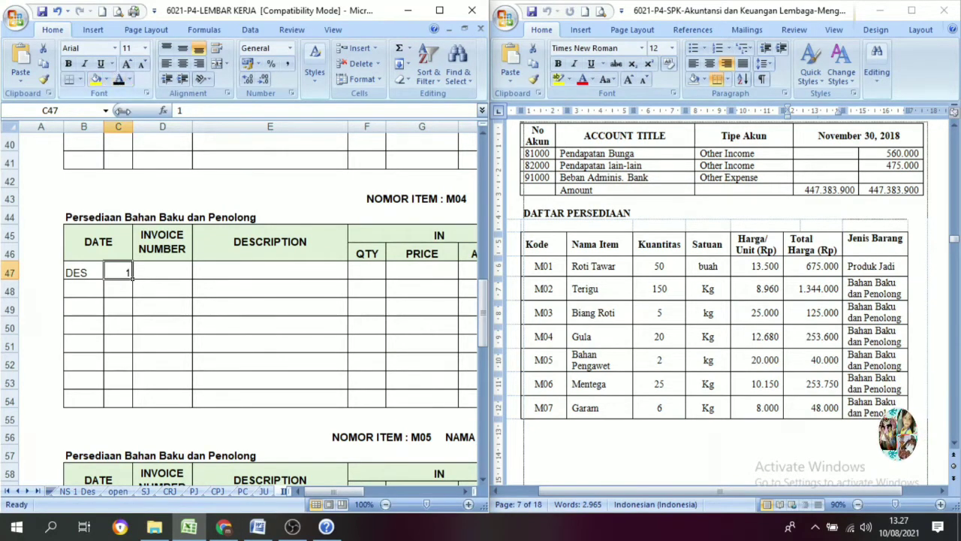
pyautogui.click(225, 272)
pyautogui.write('Saldo')
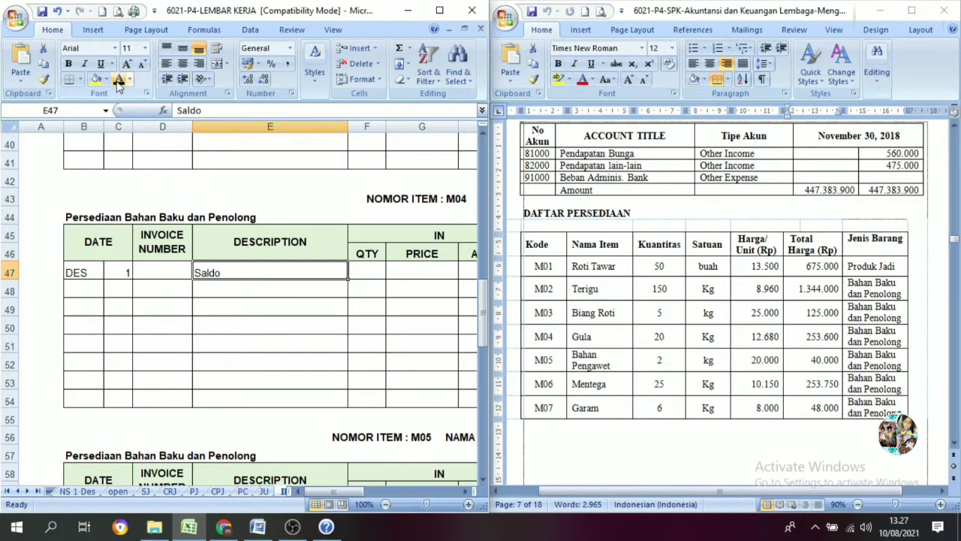
# Step: Show the GULA opening balance in row 47, quantity 20, price 12680 and amount =L47*M47, using the Automatic font color
pyautogui.moveTo(334, 491); pyautogui.dragTo(384, 492)
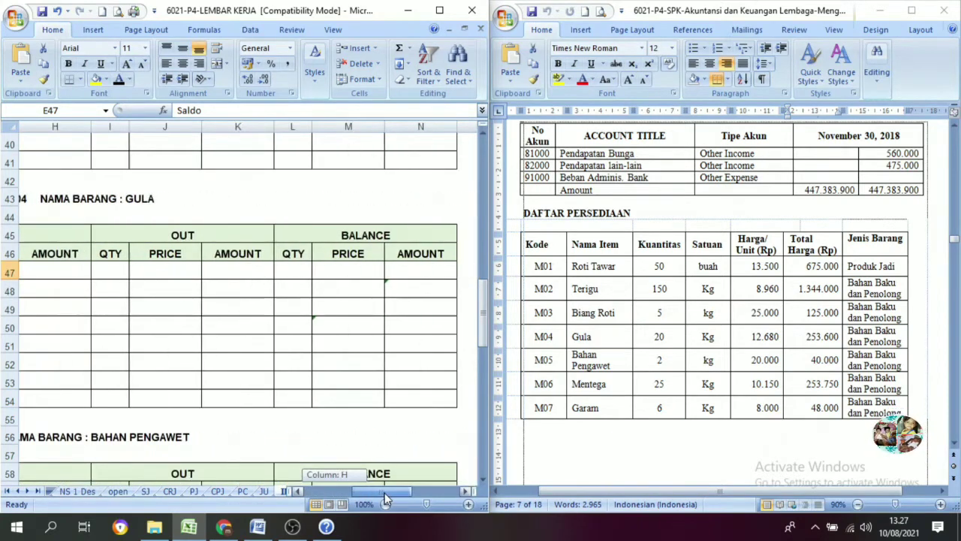
pyautogui.click(293, 276)
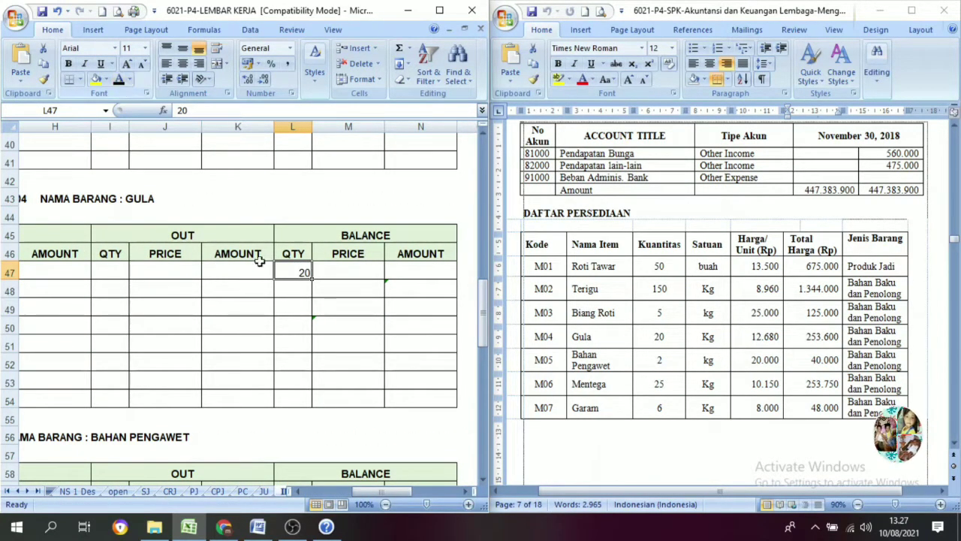
pyautogui.click(360, 272)
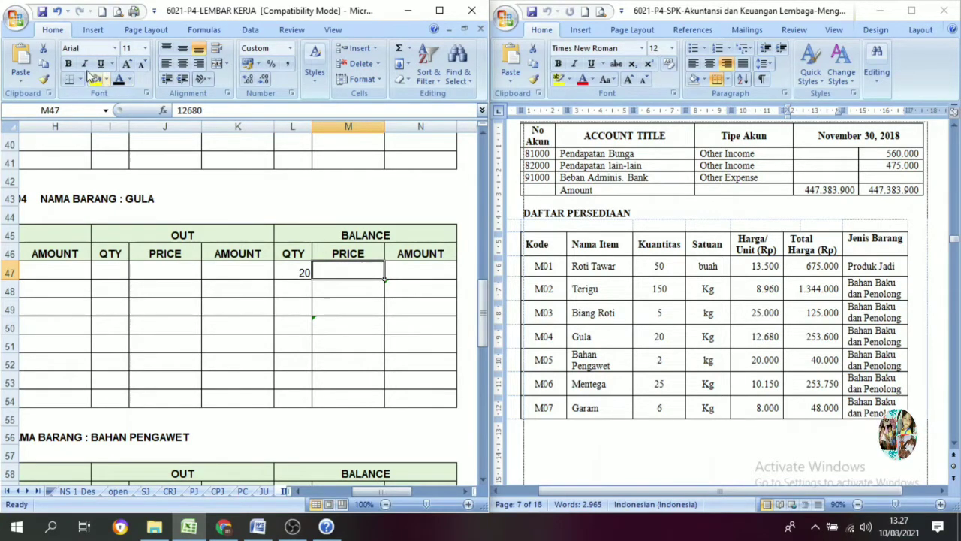
pyautogui.click(119, 81)
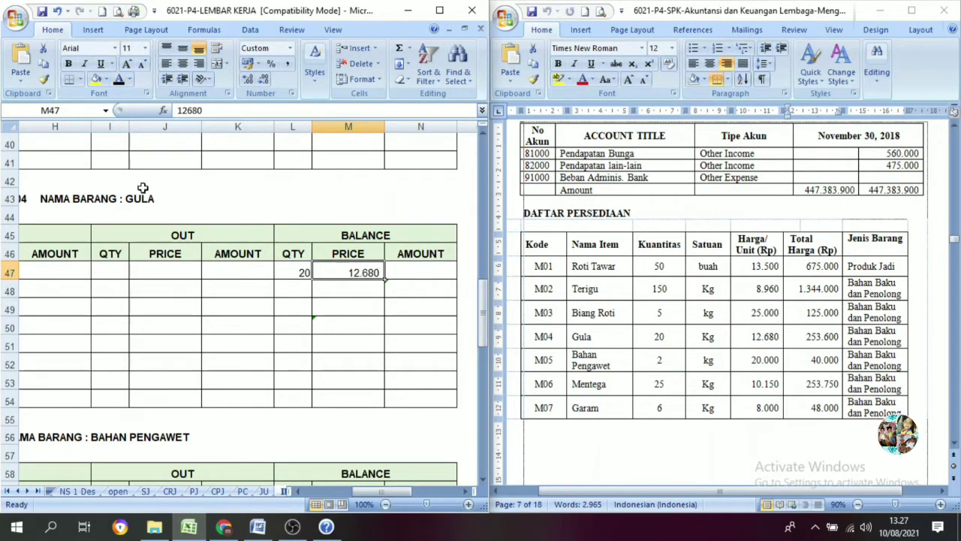
pyautogui.click(404, 273)
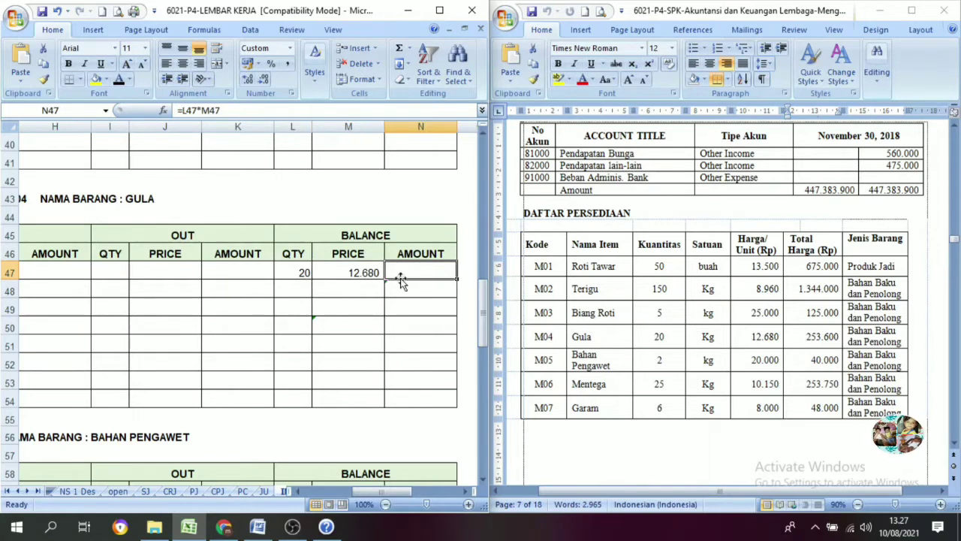
pyautogui.click(119, 81)
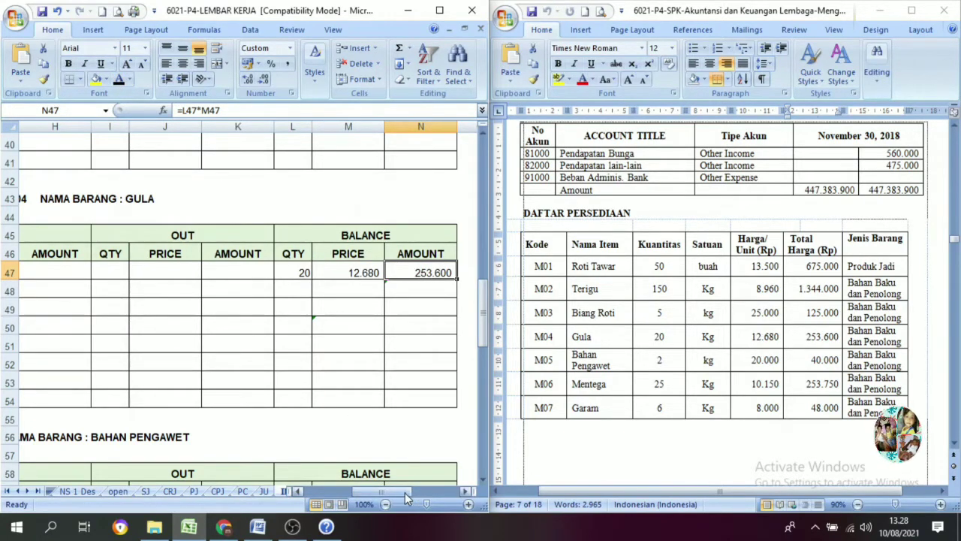
# Step: Show day 1 and the description Saldo in row 60 of the BAHAN PENGAWET (M05) card using the Automatic font color
pyautogui.moveTo(384, 492); pyautogui.dragTo(336, 498)
pyautogui.scroll(-3, 629, 353)
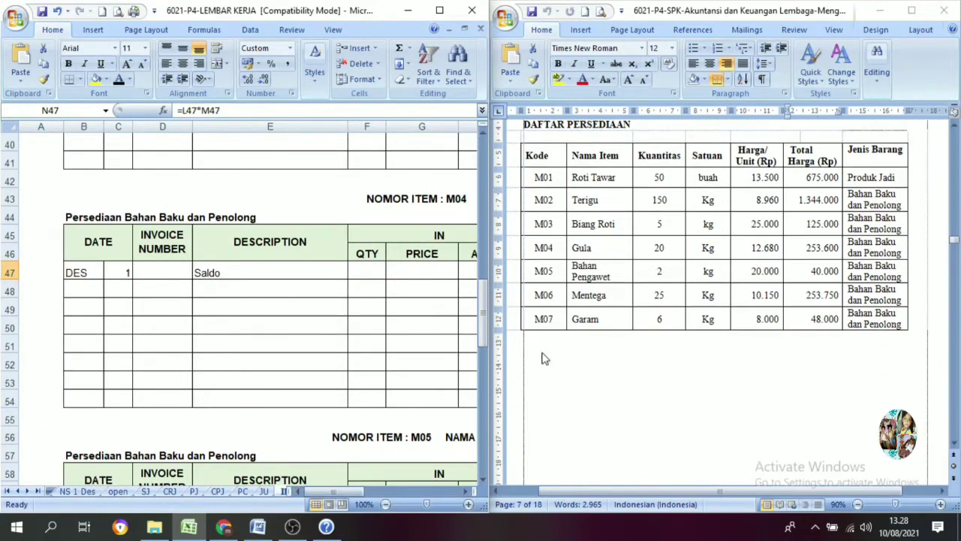
pyautogui.scroll(2, 455, 333)
pyautogui.scroll(-7, 337, 369)
pyautogui.scroll(5, 320, 349)
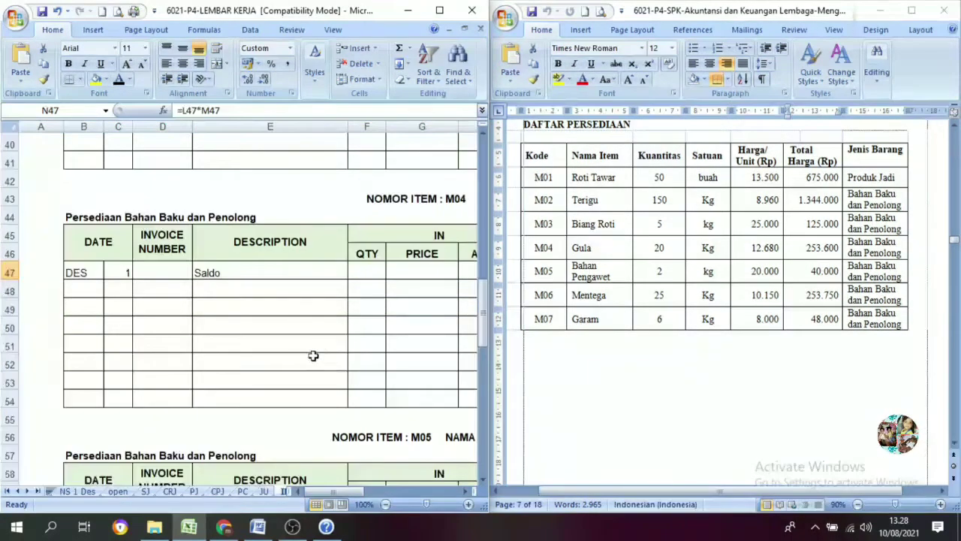
pyautogui.scroll(-2, 314, 356)
pyautogui.scroll(-2, 286, 364)
pyautogui.click(119, 293)
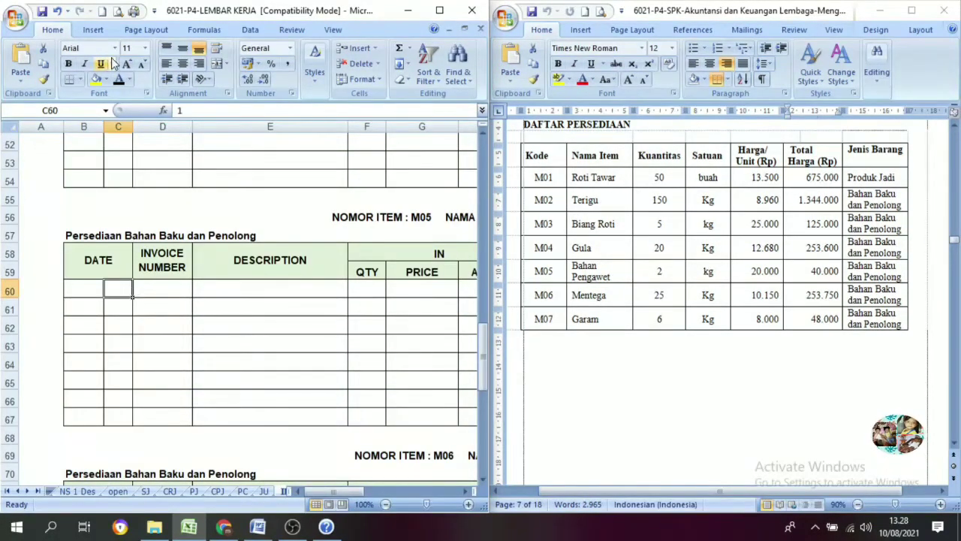
pyautogui.click(262, 297)
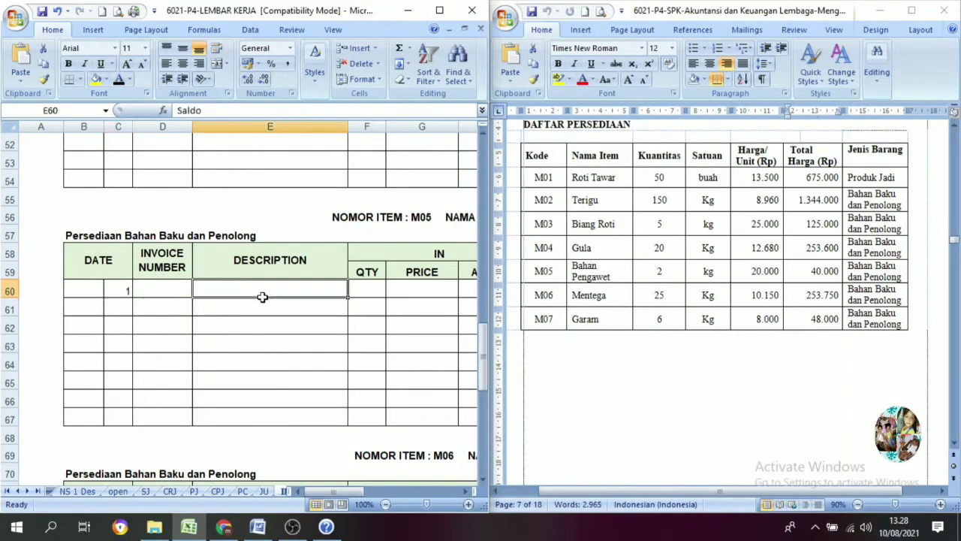
pyautogui.click(139, 112)
# Step: Show the BAHAN PENGAWET opening balance in row 60, quantity 2, price 20000 and amount 40000, using the Automatic font color
pyautogui.moveTo(340, 493); pyautogui.dragTo(404, 492)
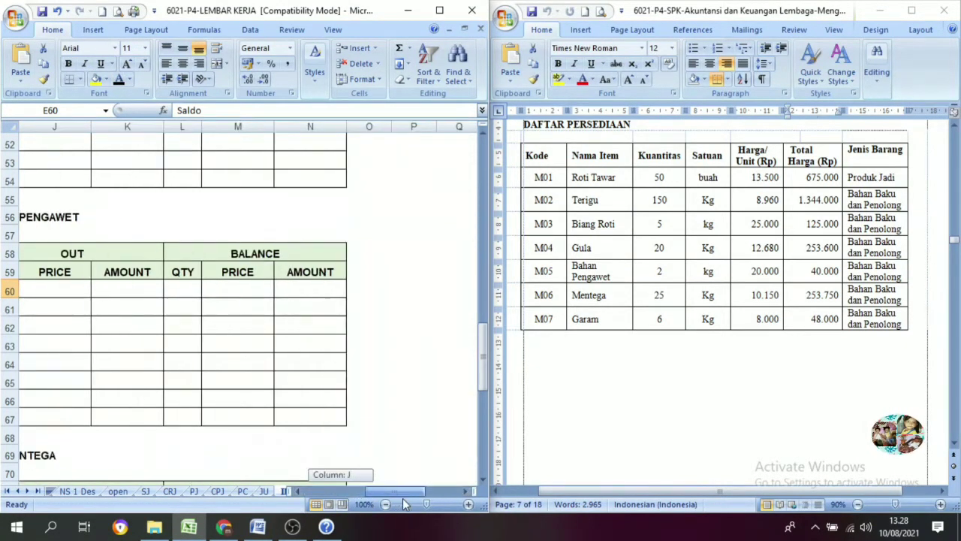
pyautogui.click(178, 288)
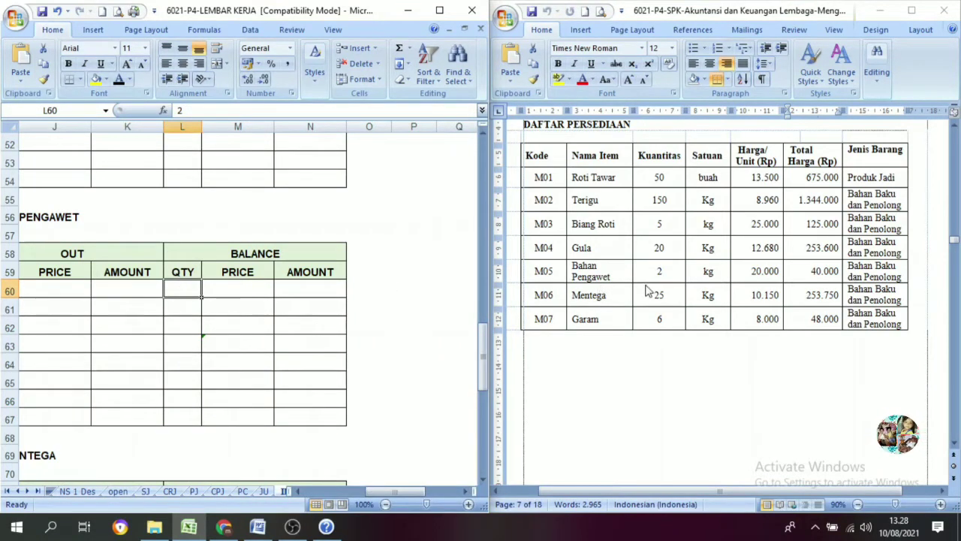
pyautogui.click(120, 81)
pyautogui.click(239, 287)
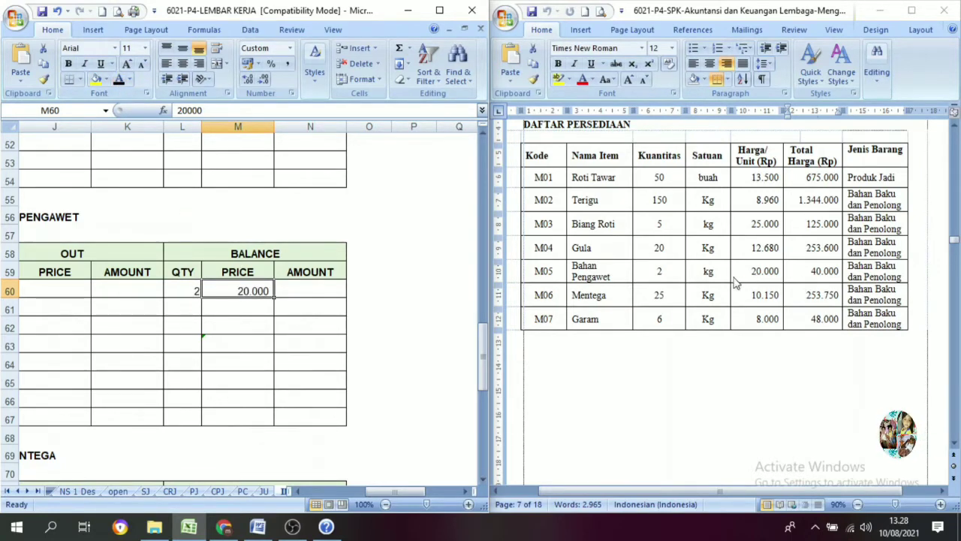
pyautogui.click(328, 294)
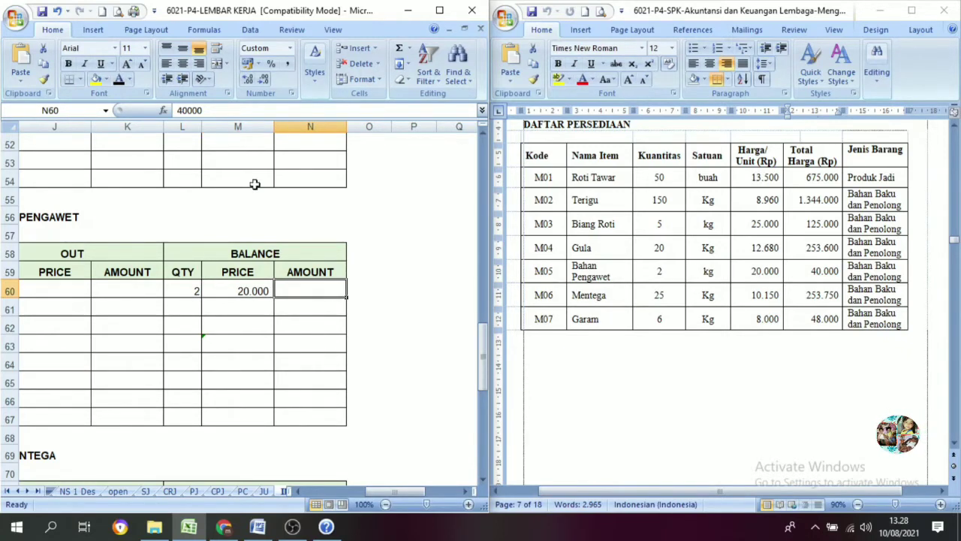
pyautogui.click(119, 79)
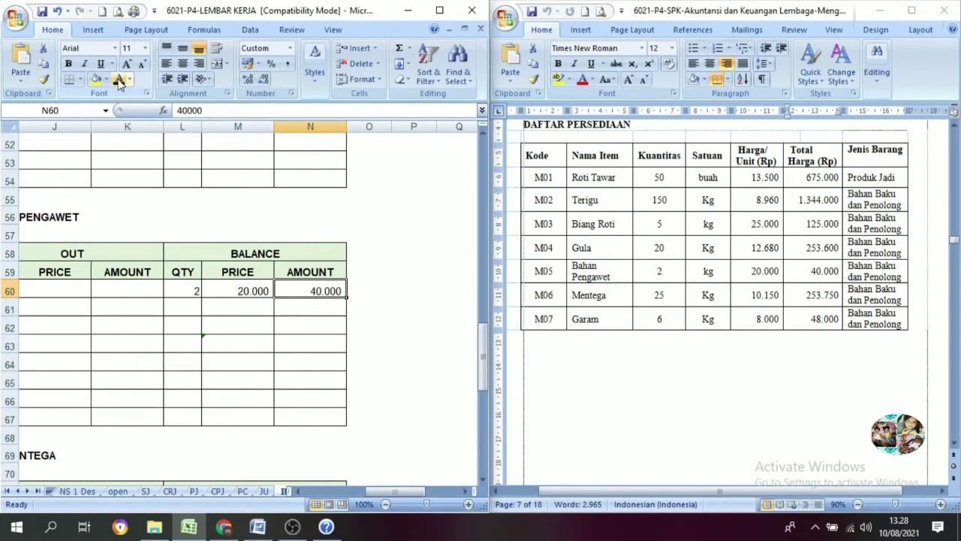
# Step: Show day 1 and the description Saldo in row 73 of the MENTEGA (M06) card using the Automatic font color
pyautogui.moveTo(403, 490); pyautogui.dragTo(341, 477)
pyautogui.scroll(-6, 208, 426)
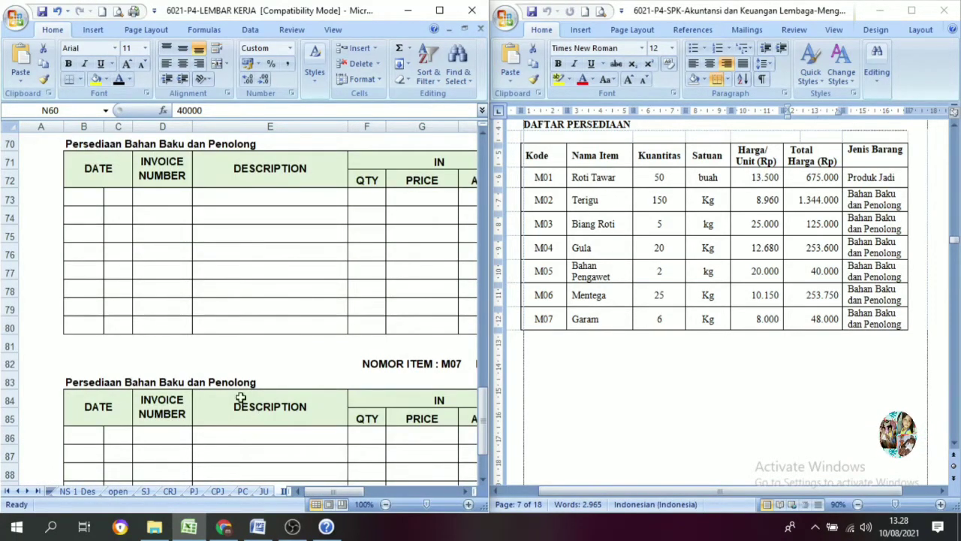
pyautogui.click(126, 203)
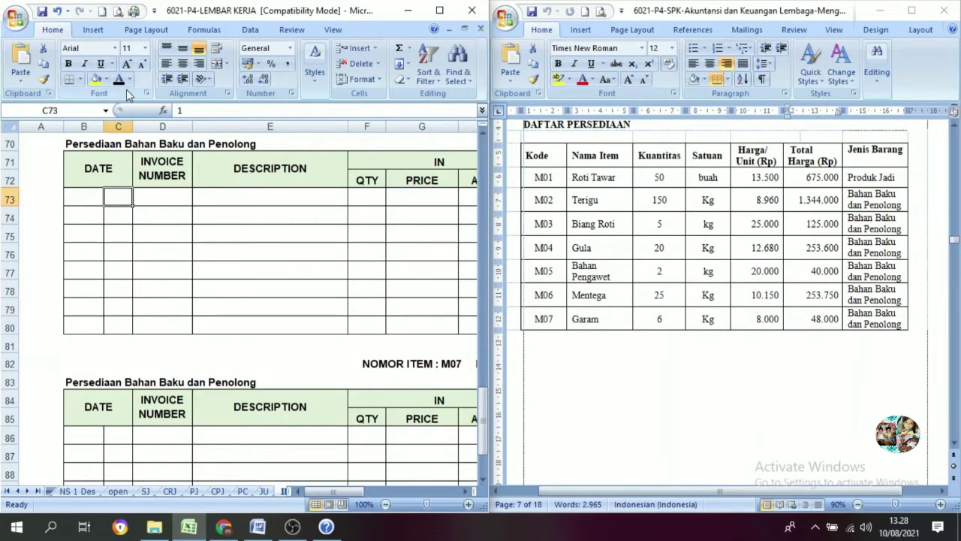
pyautogui.scroll(1, 120, 199)
pyautogui.click(248, 254)
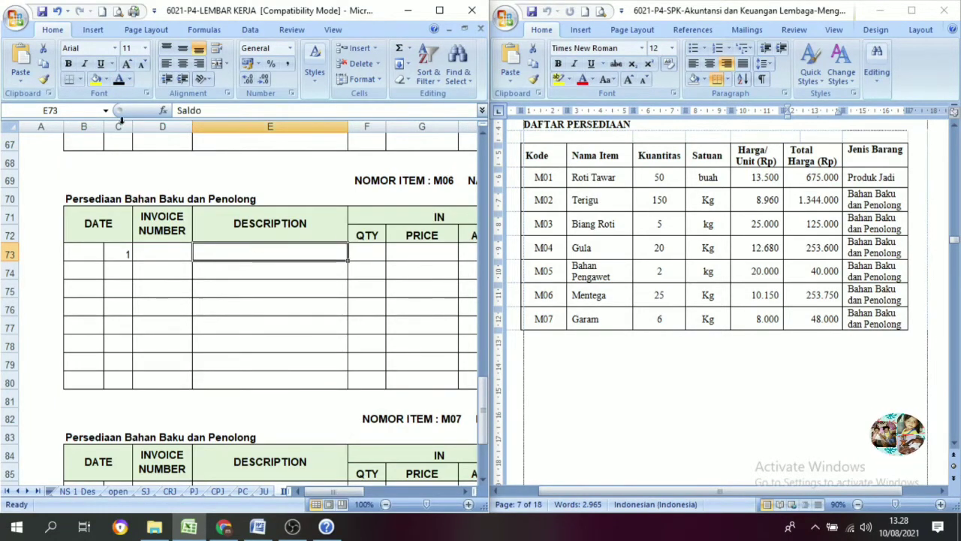
pyautogui.click(120, 80)
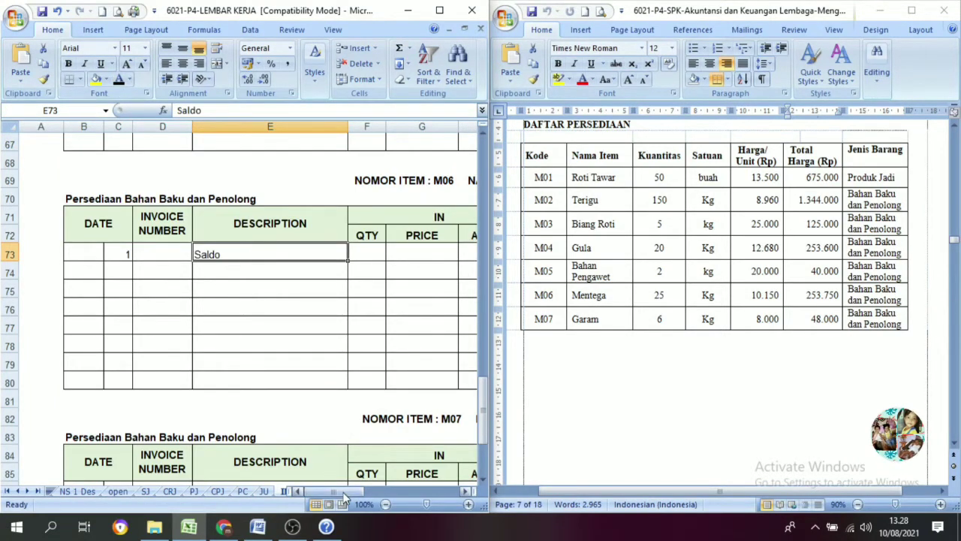
# Step: Show the MENTEGA opening balance in row 73, quantity 25, price 10150 and amount =M73*L73, using the Automatic font color
pyautogui.moveTo(345, 497); pyautogui.dragTo(384, 497)
pyautogui.click(365, 254)
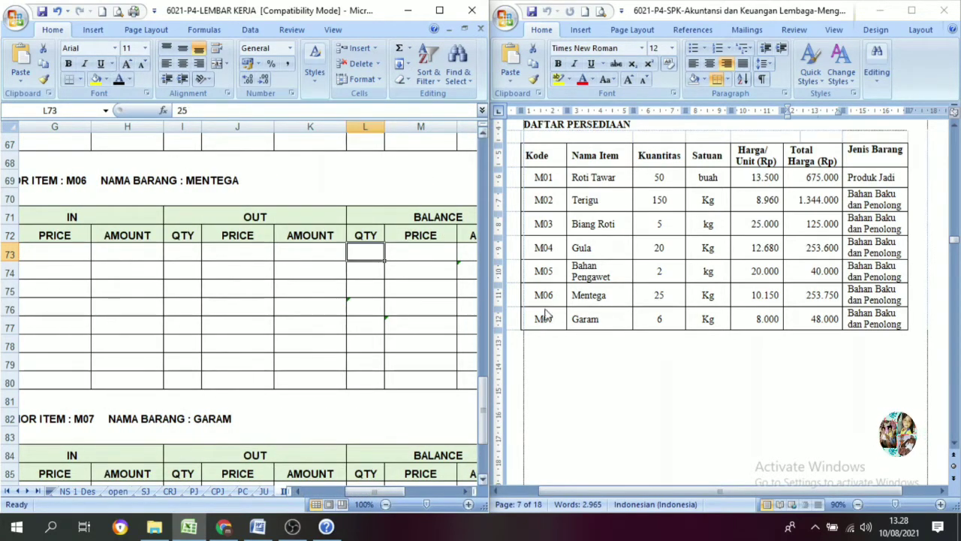
pyautogui.click(406, 250)
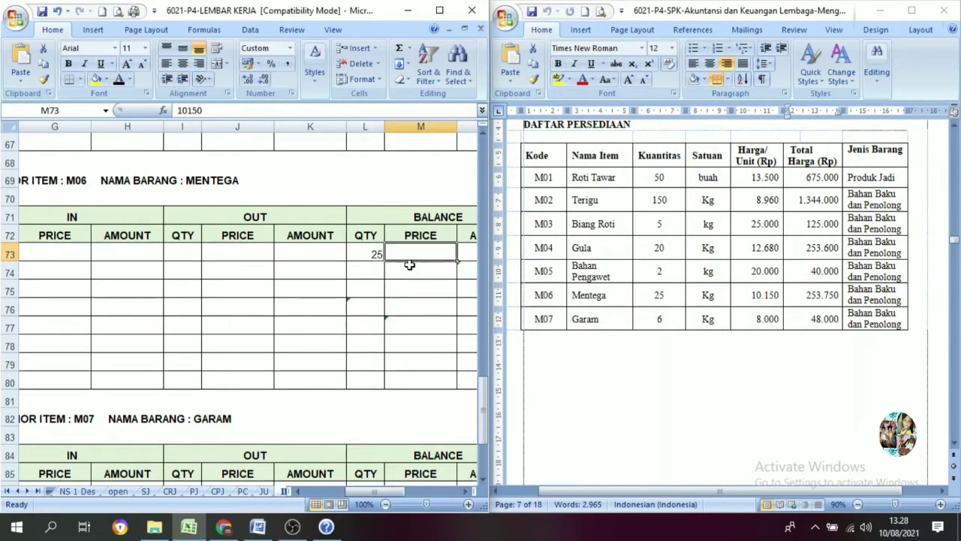
pyautogui.click(119, 80)
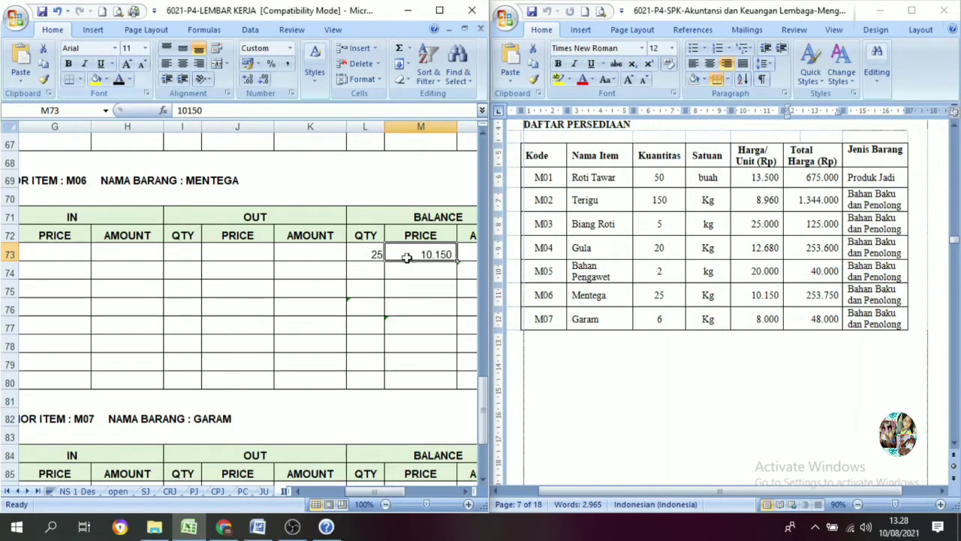
pyautogui.click(466, 490)
pyautogui.click(411, 255)
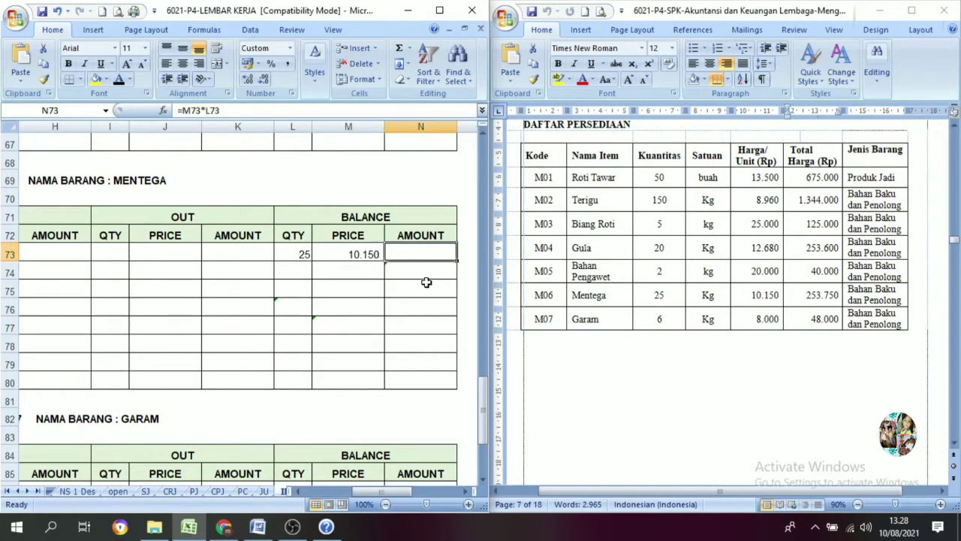
pyautogui.click(118, 79)
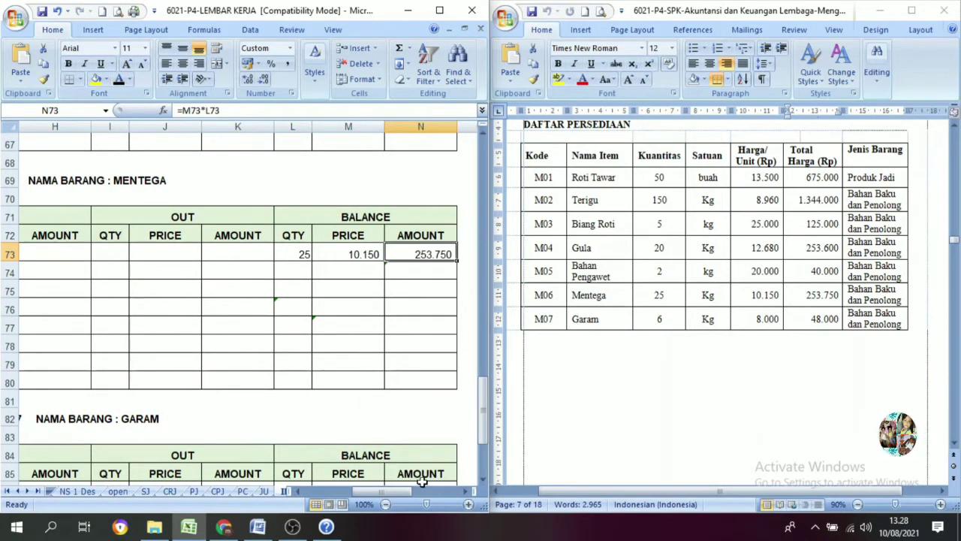
# Step: Show day 1 and the description Saldo in row 86 of the GARAM (M07) card using the Automatic font color
pyautogui.moveTo(388, 492); pyautogui.dragTo(334, 490)
pyautogui.scroll(-2, 284, 346)
pyautogui.scroll(-2, 284, 346)
pyautogui.click(112, 275)
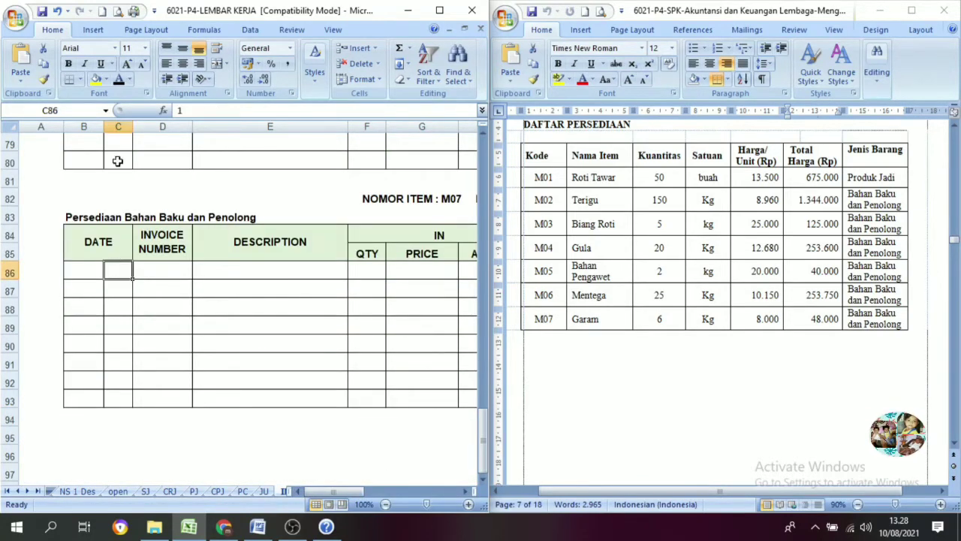
pyautogui.write('1')
pyautogui.hotkey('ctrl', 'Return')
pyautogui.click(242, 270)
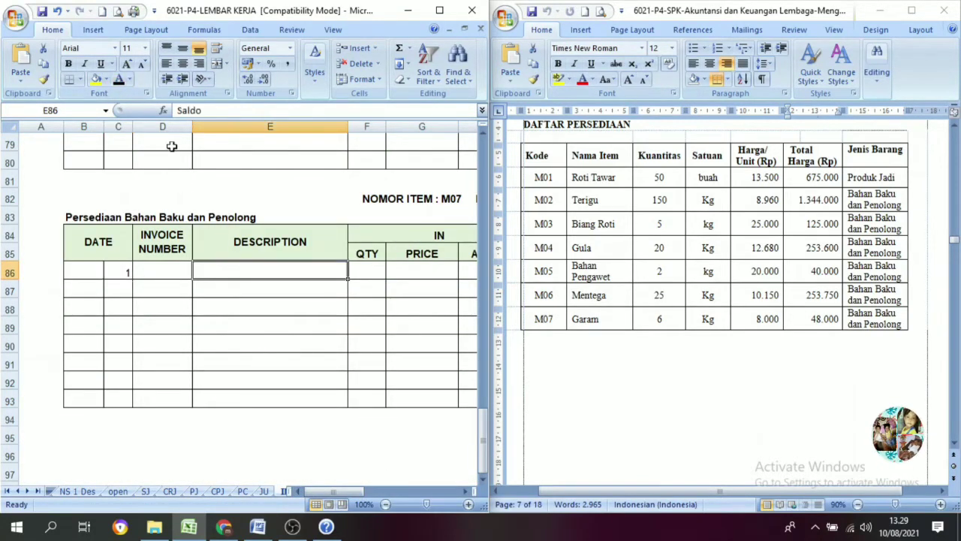
pyautogui.write('Saldo')
pyautogui.hotkey('ctrl', 'Return')
# Step: Show the GARAM opening balance in row 86, quantity 6, price 8000 and amount =M86*L86, using the Automatic font color
pyautogui.moveTo(333, 490); pyautogui.dragTo(387, 493)
pyautogui.click(204, 273)
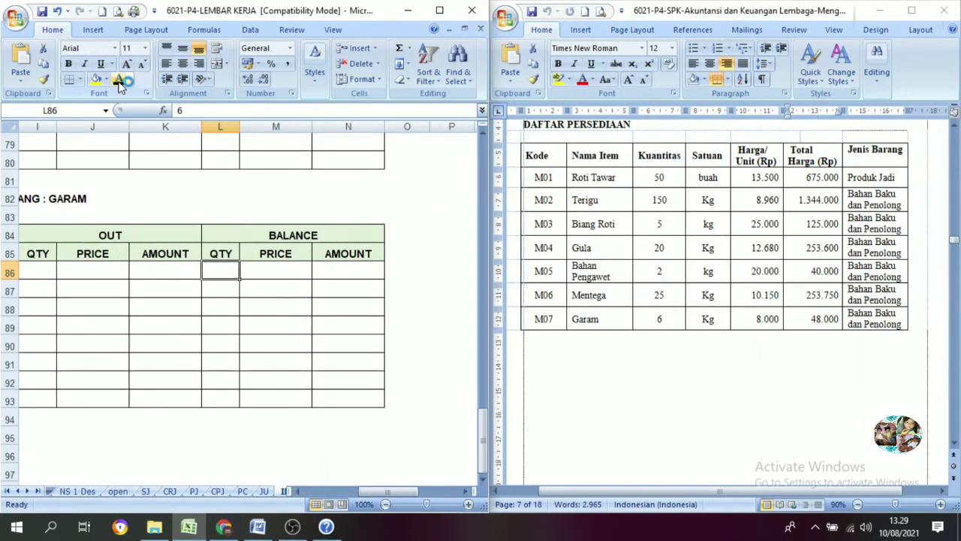
pyautogui.click(268, 278)
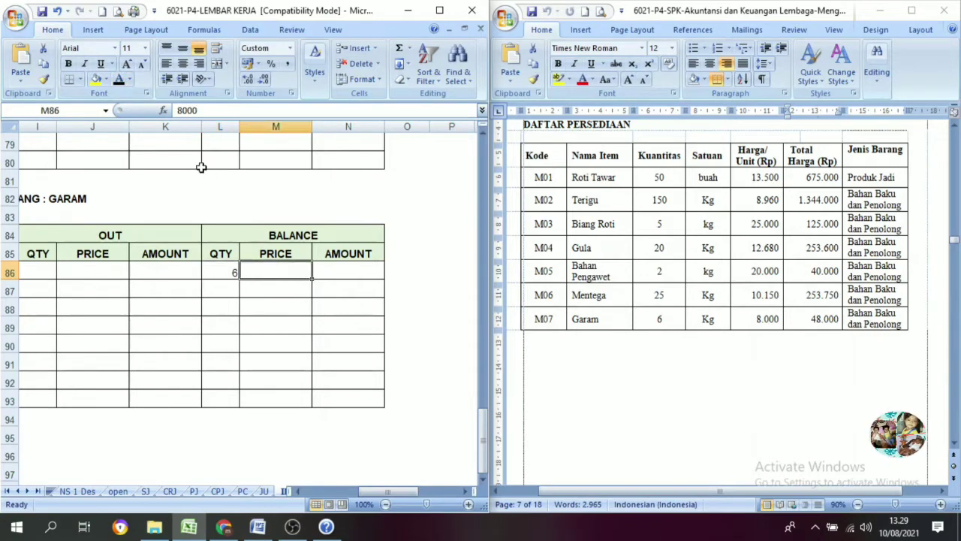
pyautogui.click(118, 78)
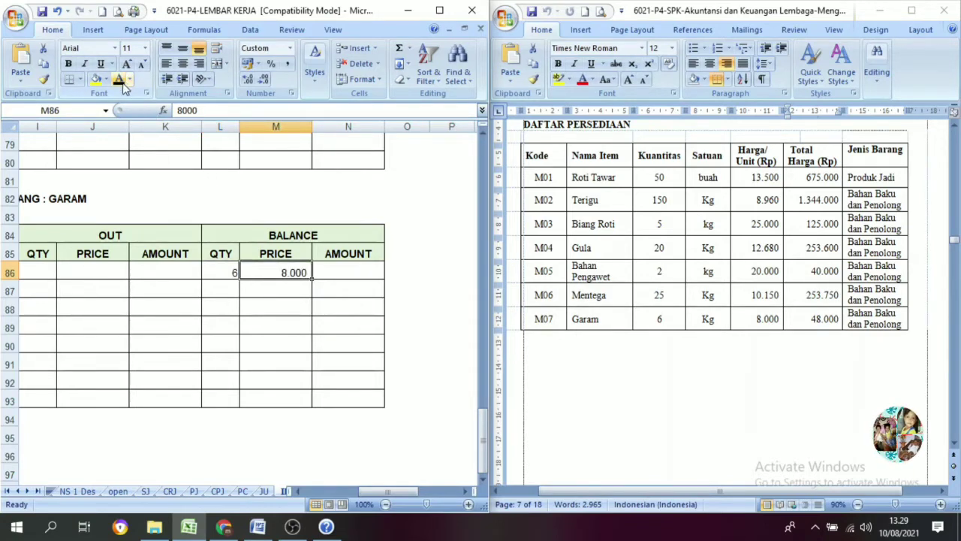
pyautogui.click(336, 267)
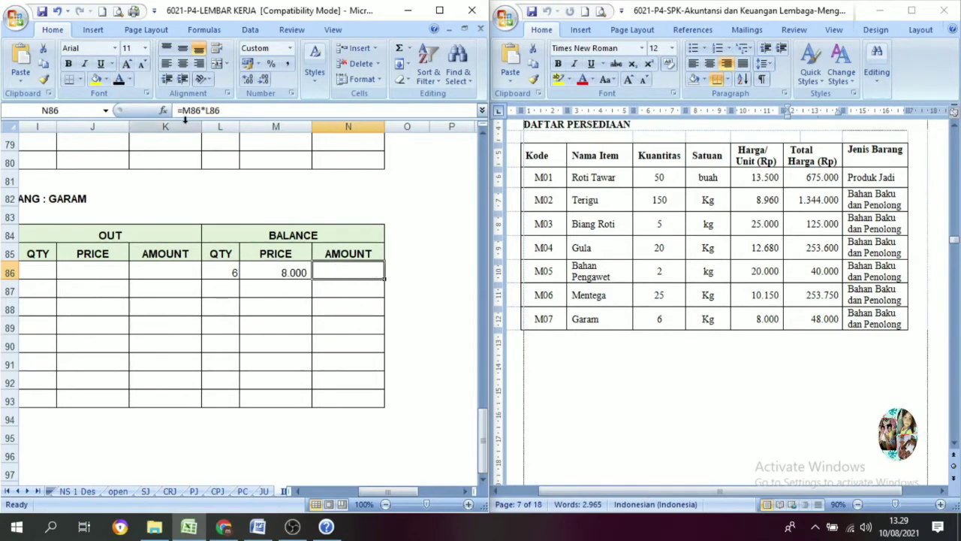
pyautogui.click(118, 79)
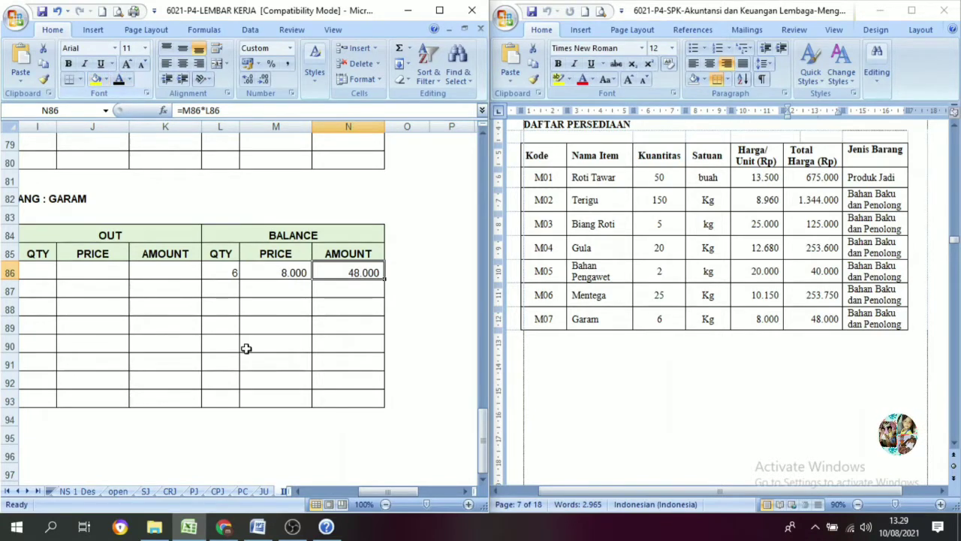
# Step: Examine the Toko Berkah invoice under DATA TRANSAKSI and the source-document diagram beside the TERIGU (M02) card
pyautogui.moveTo(395, 492); pyautogui.dragTo(341, 488)
pyautogui.scroll(3, 608, 307)
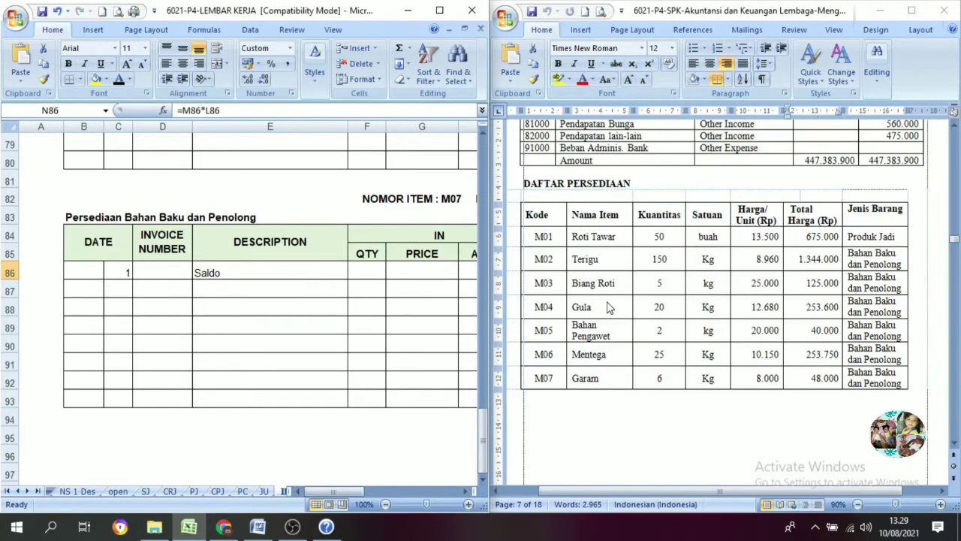
pyautogui.scroll(-2, 607, 307)
pyautogui.scroll(18, 343, 324)
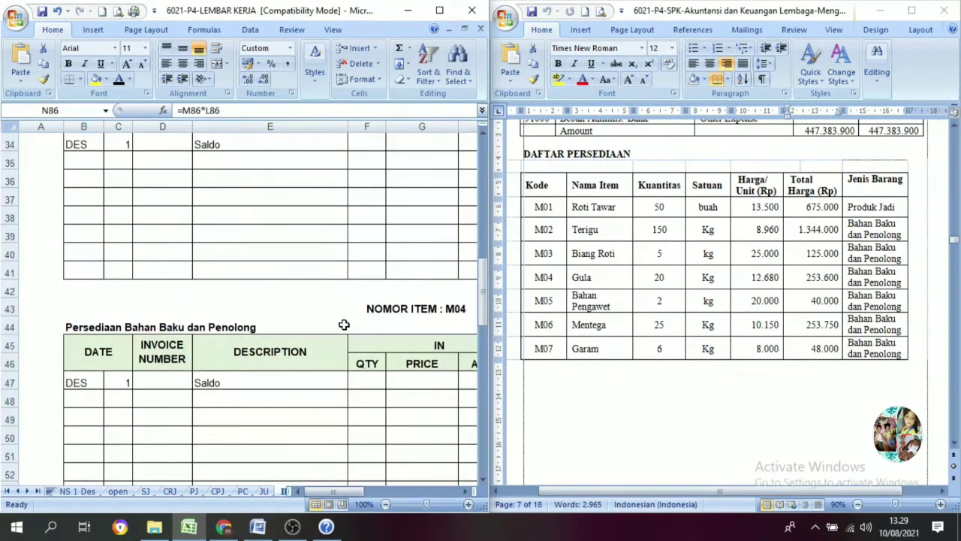
pyautogui.scroll(7, 301, 293)
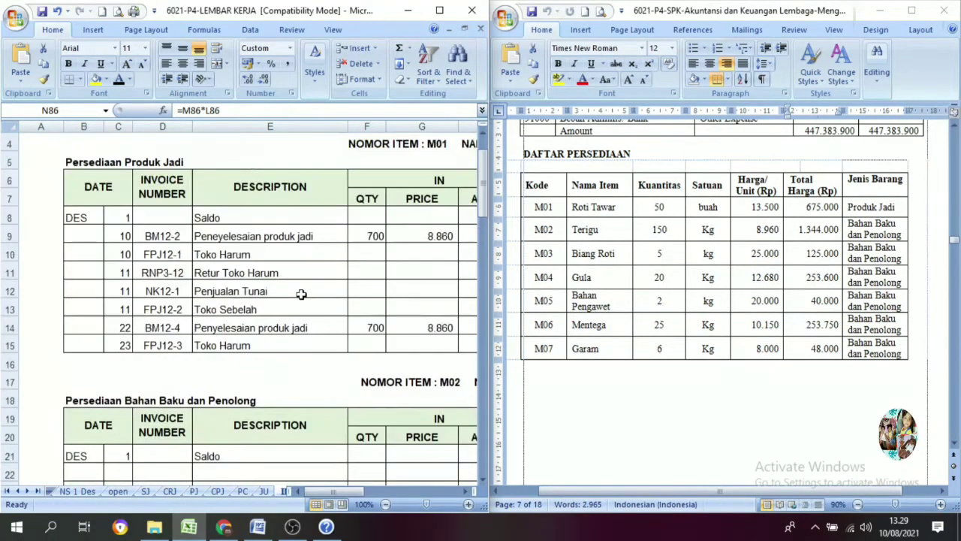
pyautogui.scroll(-3, 301, 294)
pyautogui.scroll(-10, 735, 307)
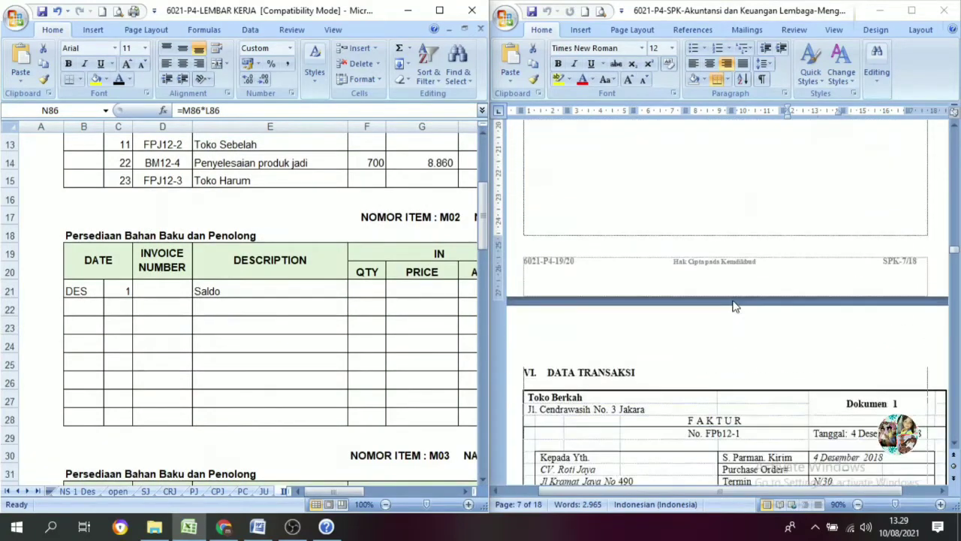
pyautogui.scroll(-1, 669, 290)
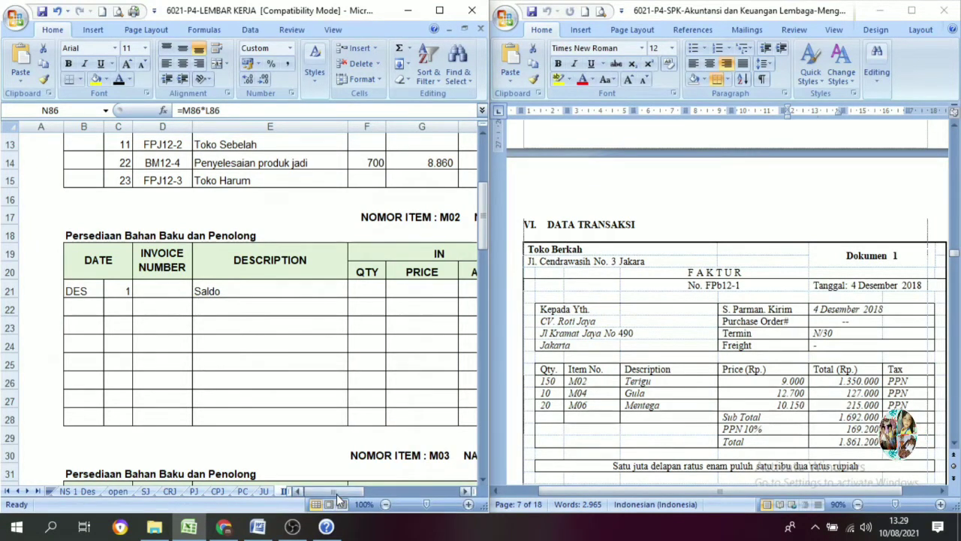
pyautogui.moveTo(334, 491); pyautogui.dragTo(432, 505)
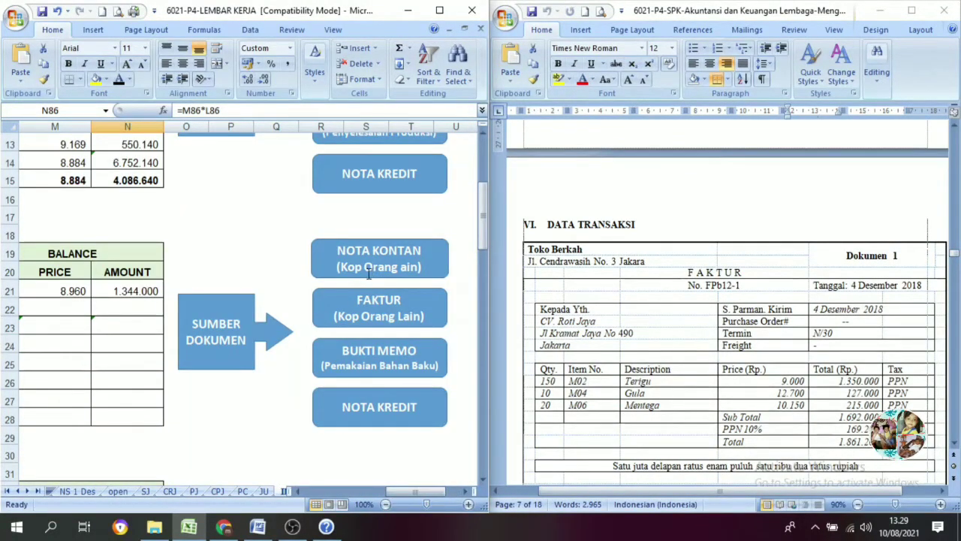
pyautogui.click(375, 309)
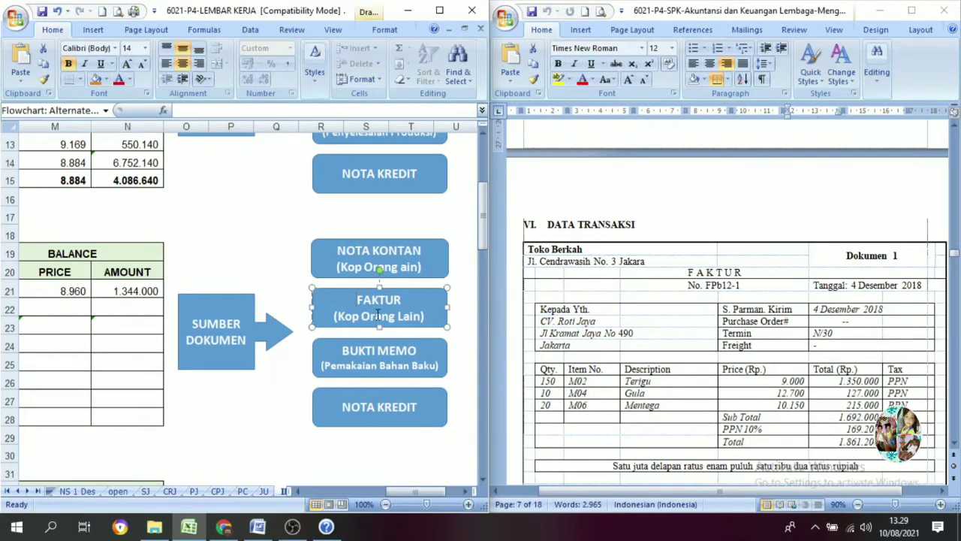
# Step: Show day 4 and the description Toko Berkah in row 22 of the TERIGU (M02) card using the Automatic font color
pyautogui.moveTo(426, 492); pyautogui.dragTo(348, 494)
pyautogui.click(68, 310)
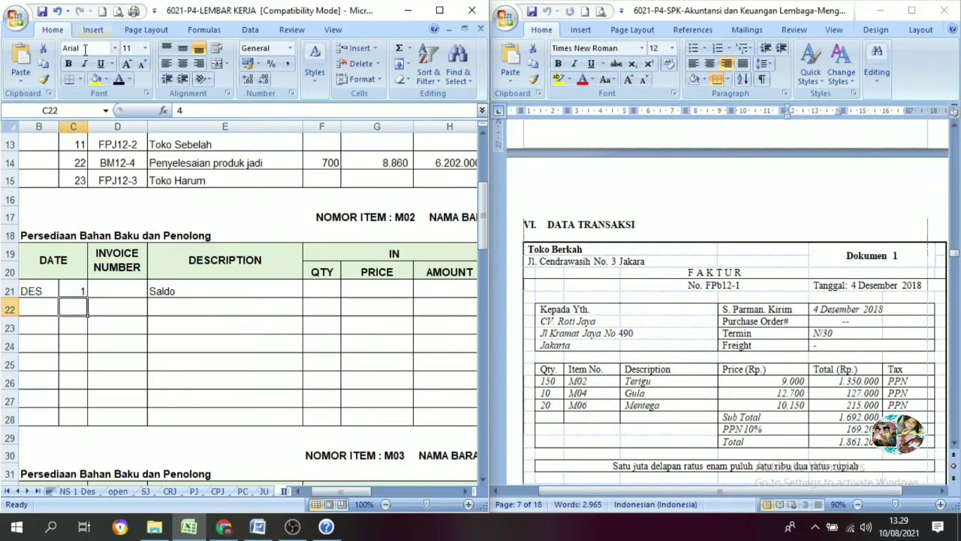
pyautogui.click(121, 83)
pyautogui.click(185, 305)
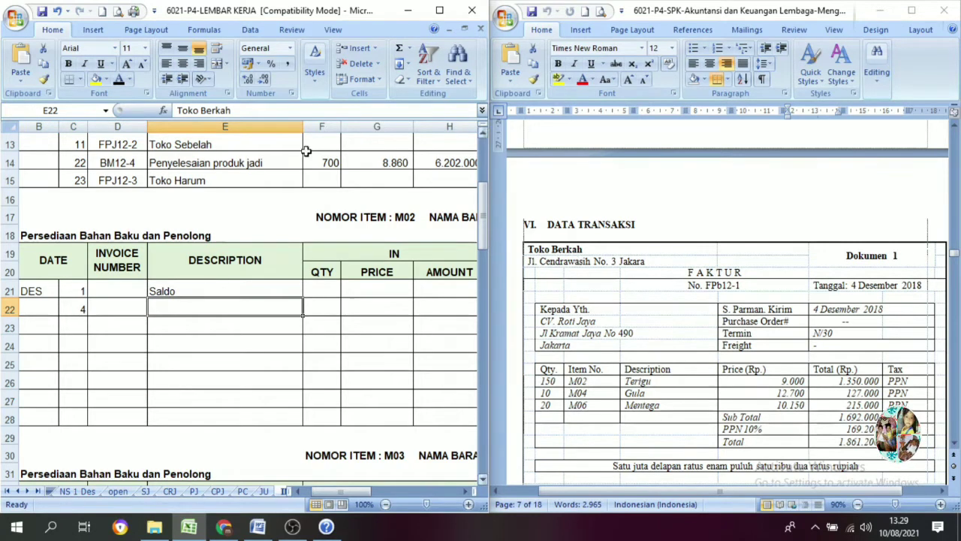
pyautogui.click(118, 80)
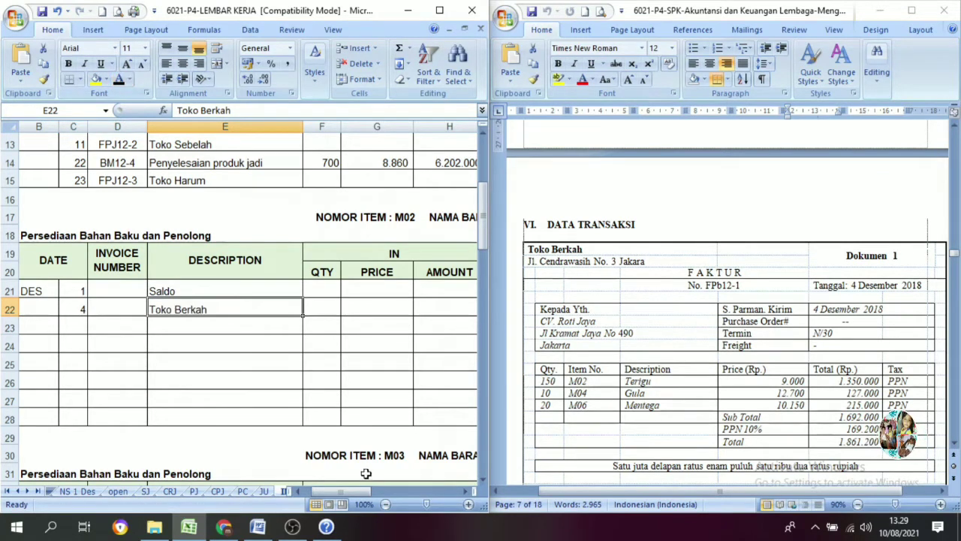
# Step: Examine the IN, OUT and BALANCE column groups of the TERIGU card to decide where the purchase belongs
pyautogui.click(466, 490)
pyautogui.click(465, 490)
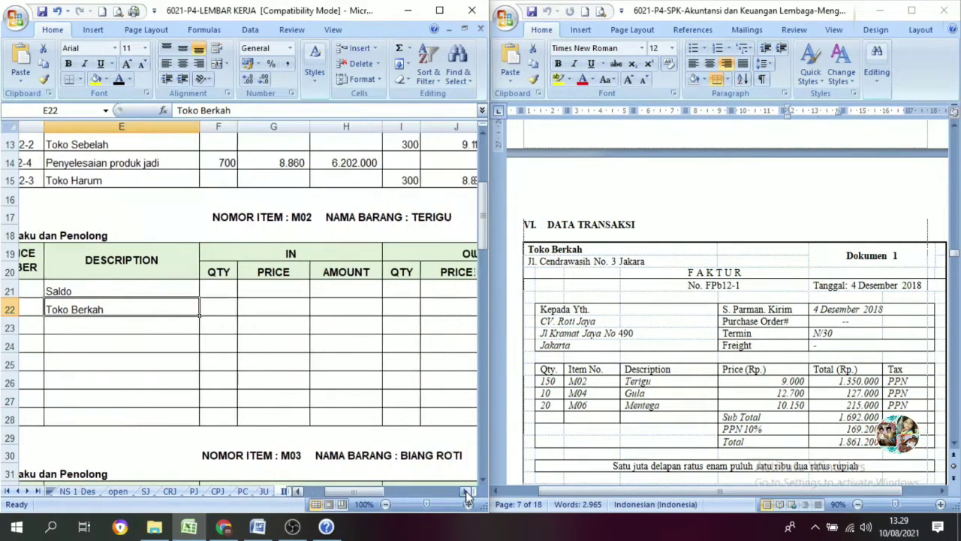
pyautogui.click(466, 490)
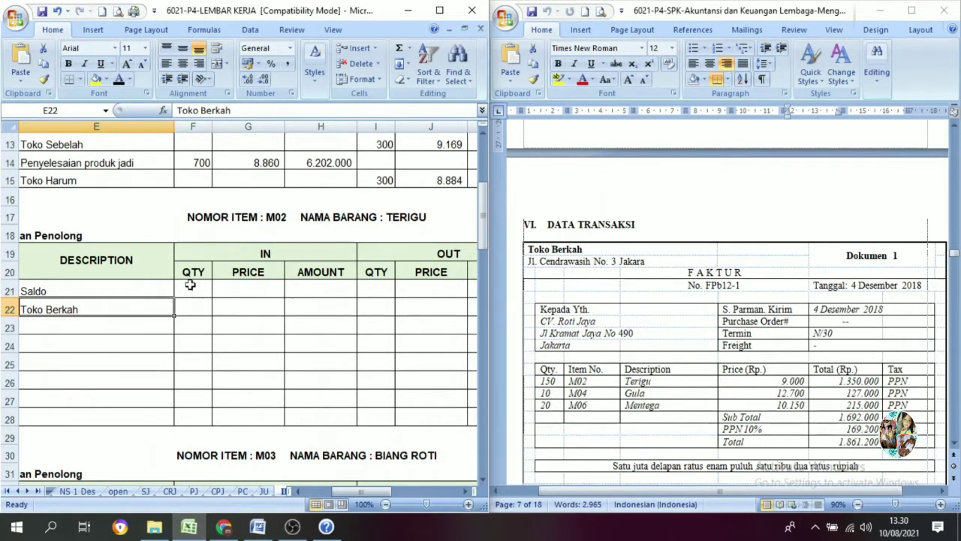
pyautogui.click(466, 491)
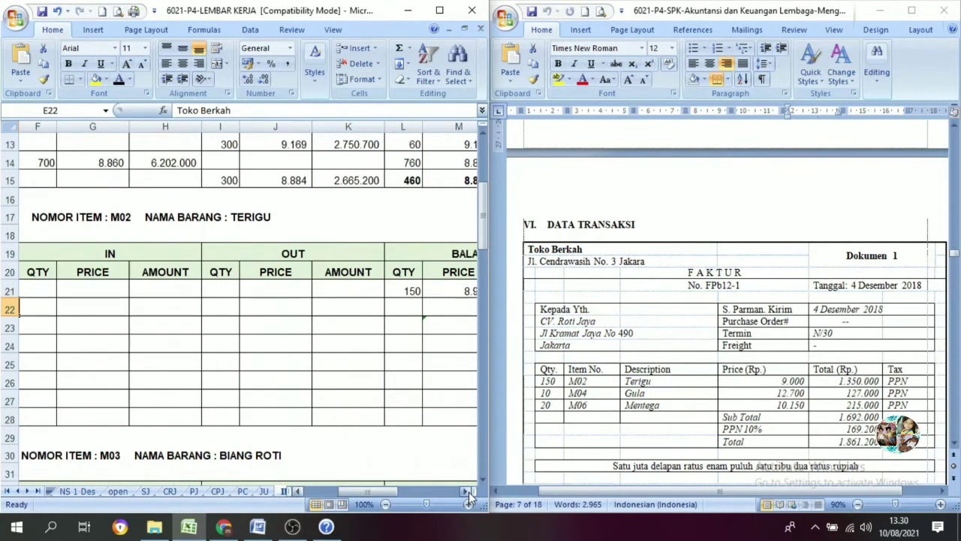
pyautogui.click(294, 255)
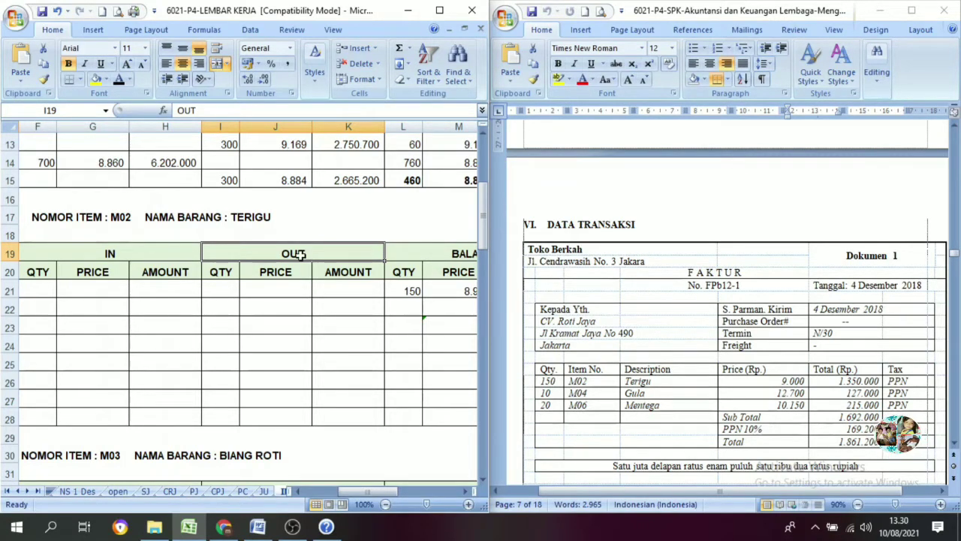
pyautogui.moveTo(368, 492); pyautogui.dragTo(349, 493)
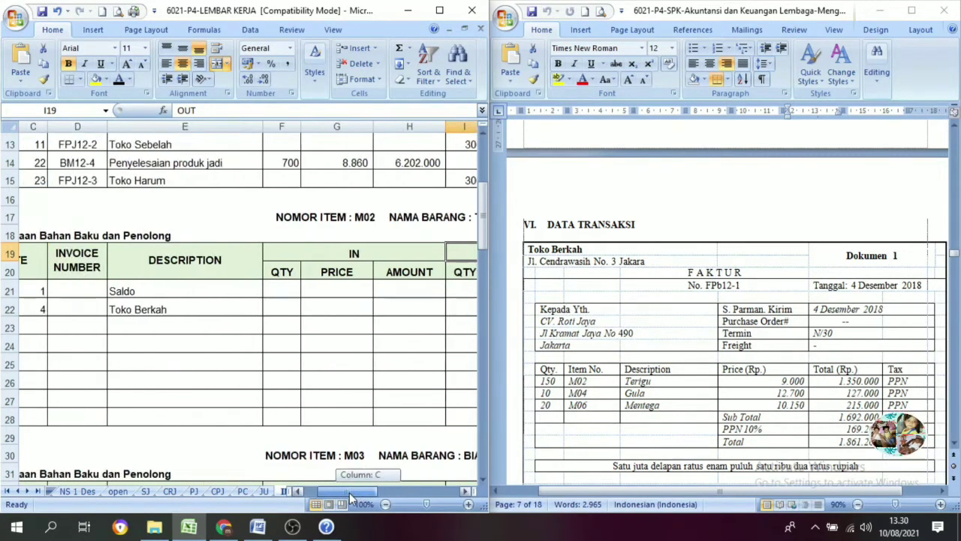
pyautogui.click(301, 253)
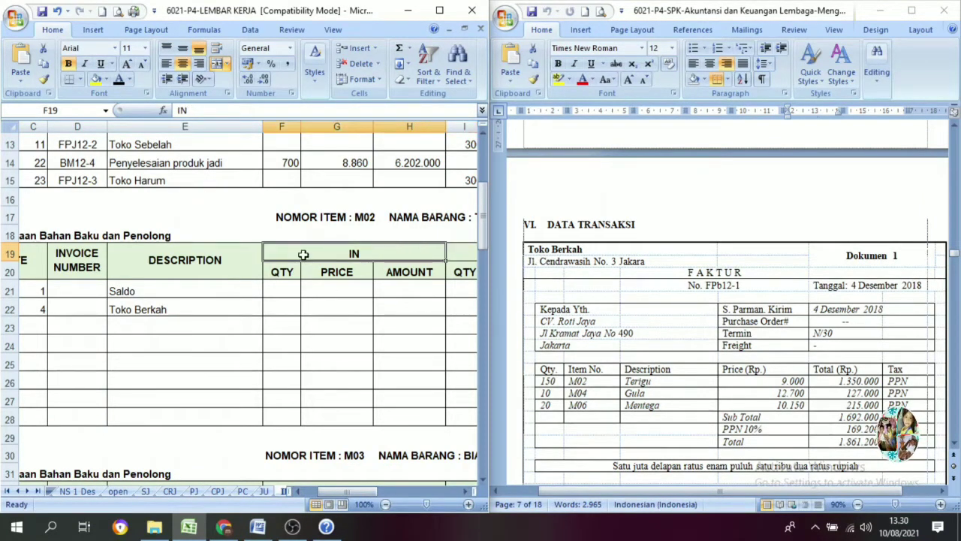
# Step: Show the Toko Berkah purchase quantity 150 in the IN section of row 22 using the Automatic font color
pyautogui.click(281, 306)
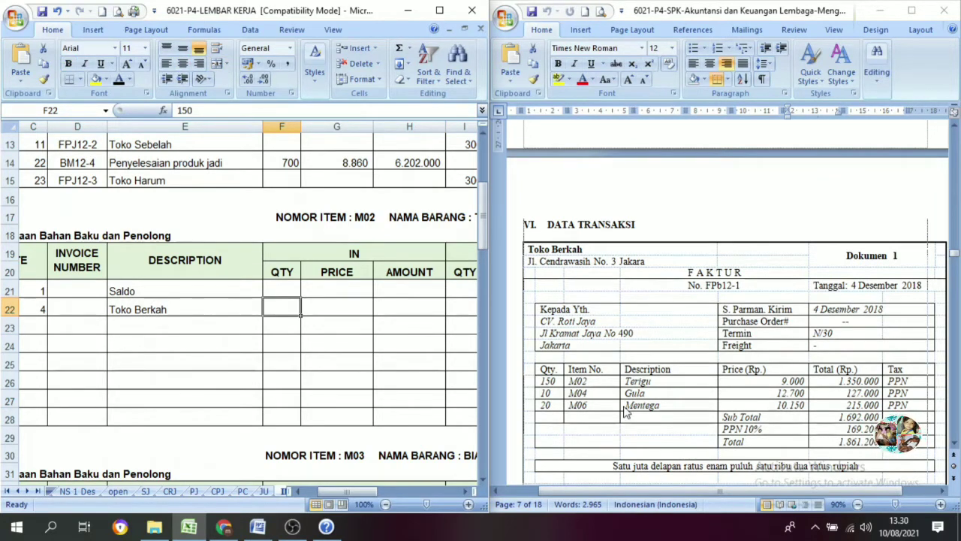
pyautogui.click(466, 491)
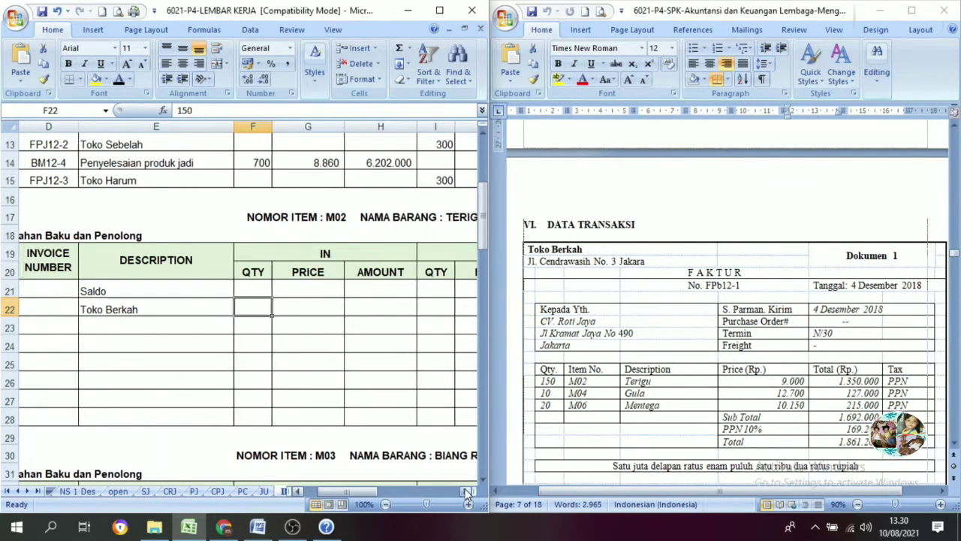
pyautogui.click(466, 491)
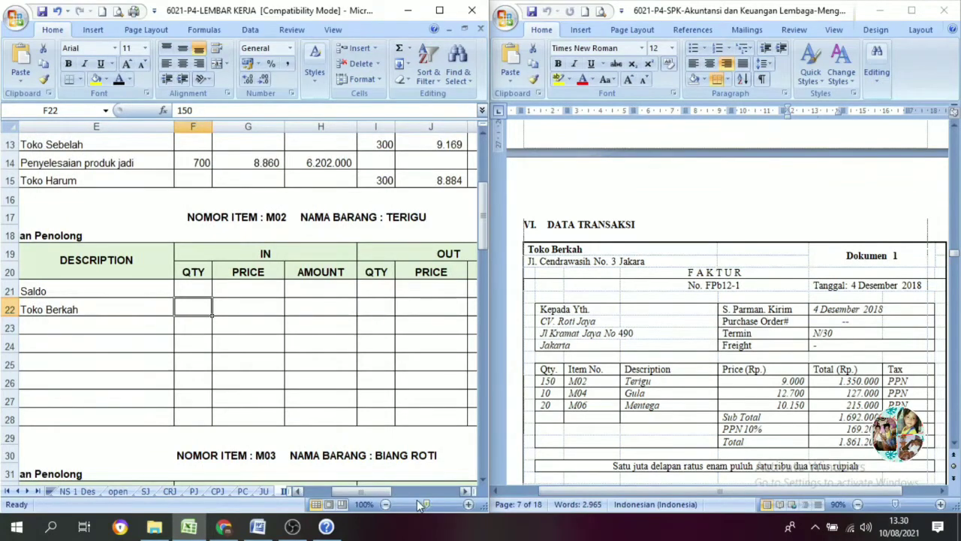
pyautogui.moveTo(382, 492); pyautogui.dragTo(351, 494)
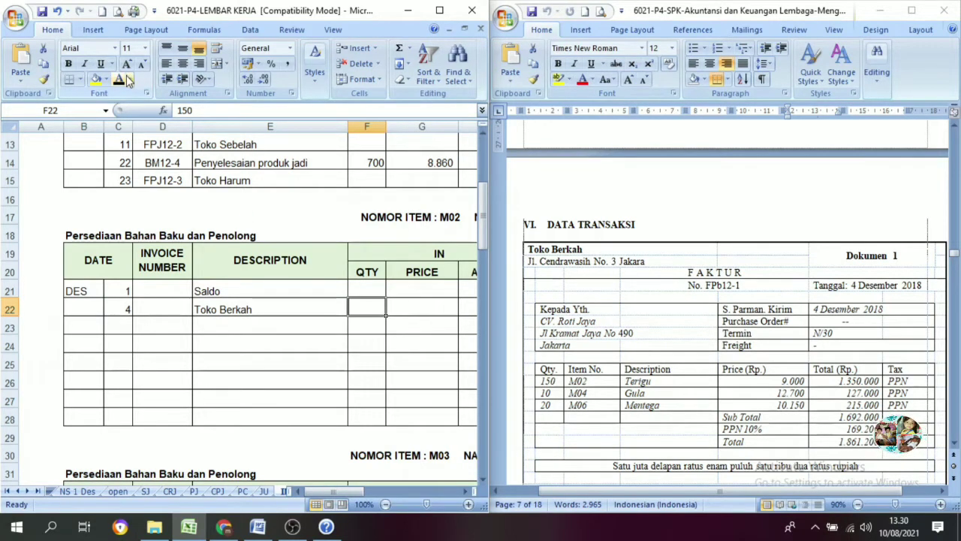
# Step: Show the Toko Berkah purchase price 9.000 and amount 1.350.000 in the IN section of row 22 using the Automatic font color
pyautogui.click(466, 492)
pyautogui.click(465, 492)
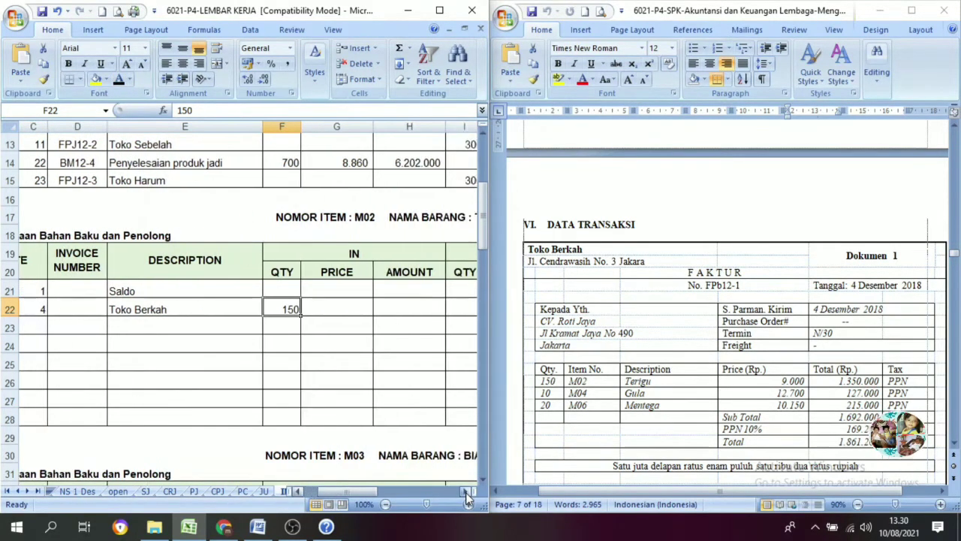
pyautogui.click(465, 492)
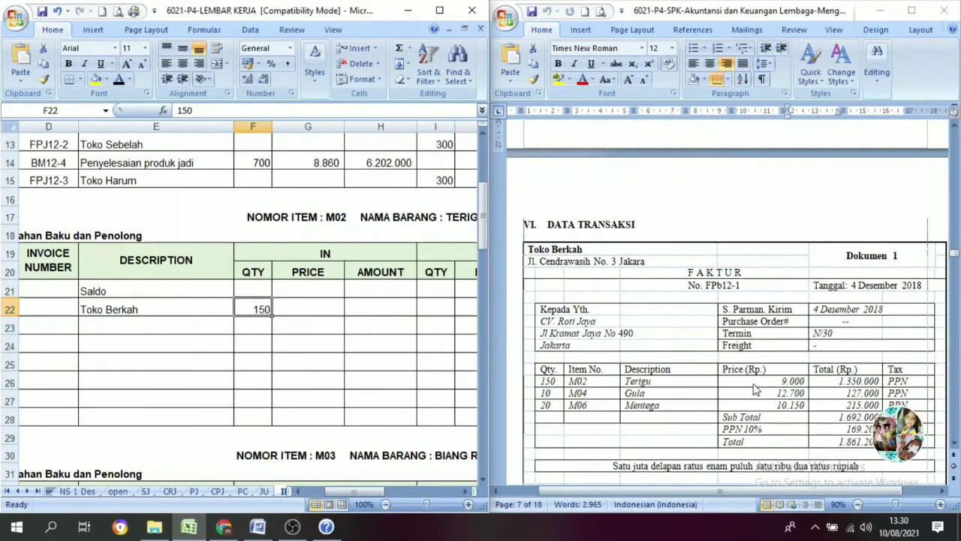
pyautogui.click(312, 311)
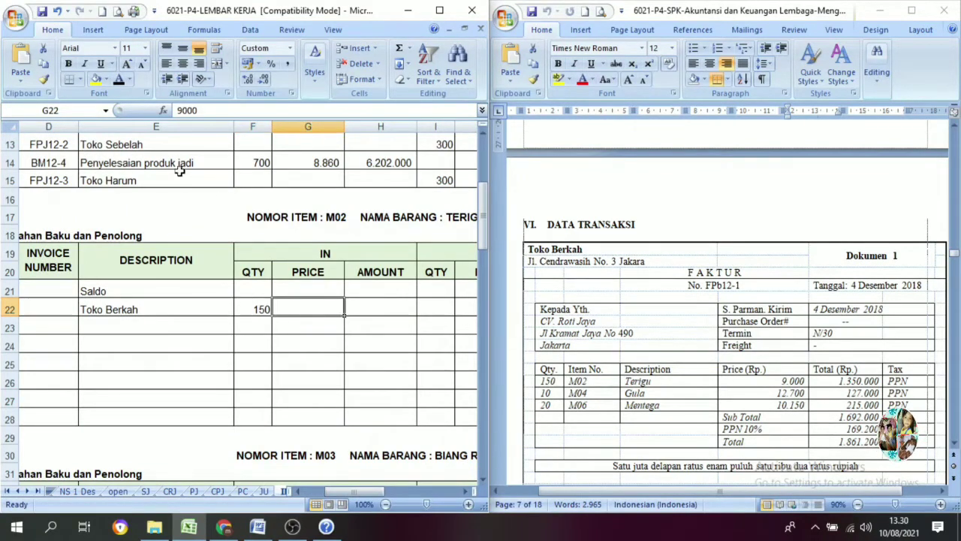
pyautogui.press('Return')
pyautogui.click(384, 307)
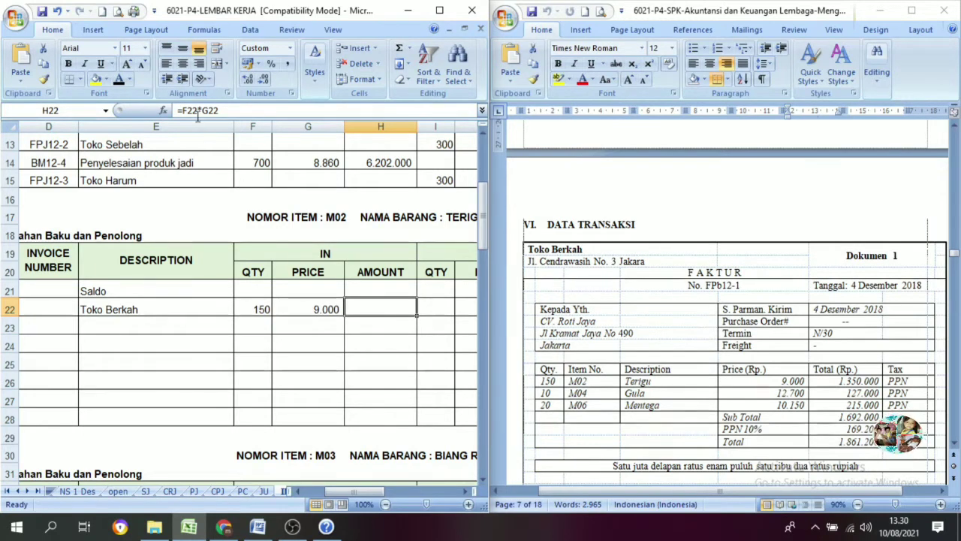
pyautogui.click(119, 81)
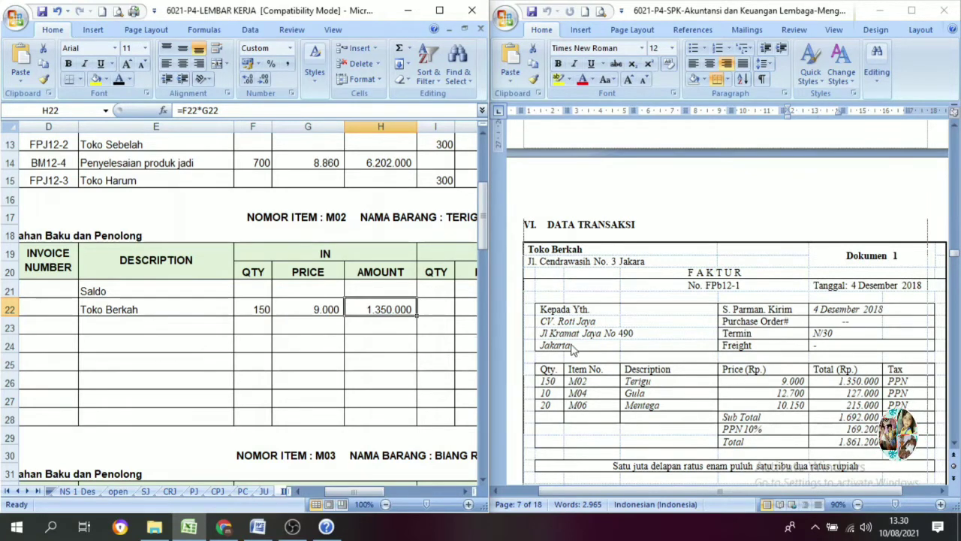
# Step: Show the balance quantity 300 in the BALANCE section of row 22 on the TERIGU card using the Automatic font color
pyautogui.click(466, 494)
pyautogui.click(466, 494)
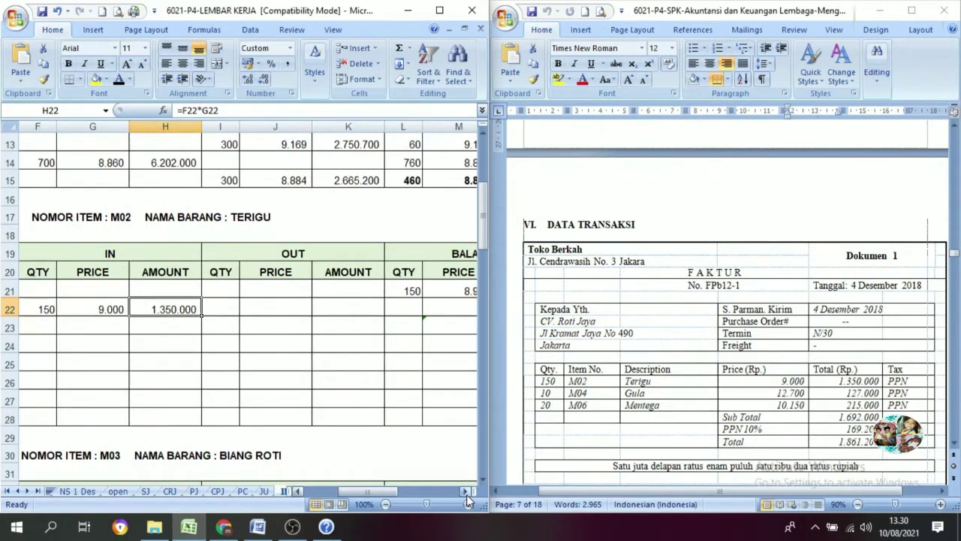
pyautogui.click(300, 491)
pyautogui.moveTo(385, 492); pyautogui.dragTo(419, 492)
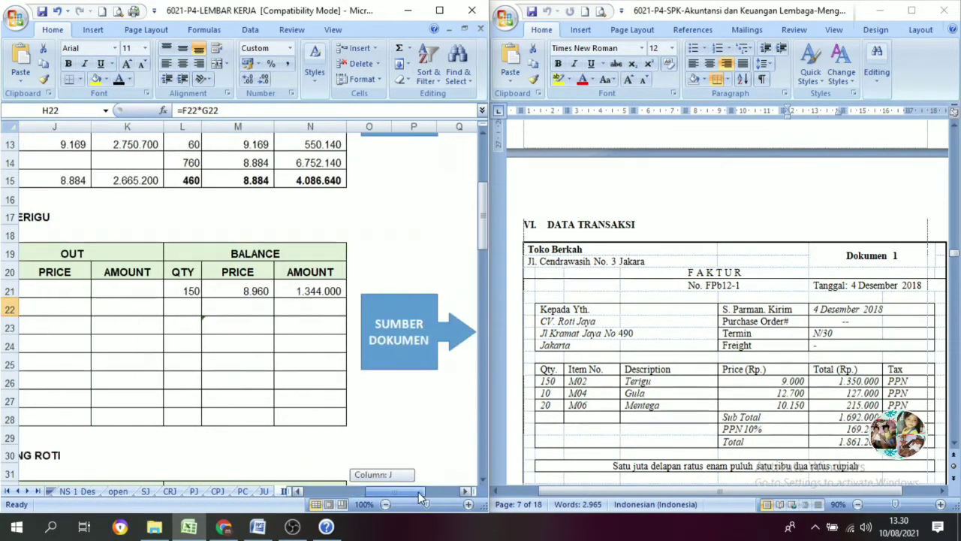
pyautogui.click(298, 491)
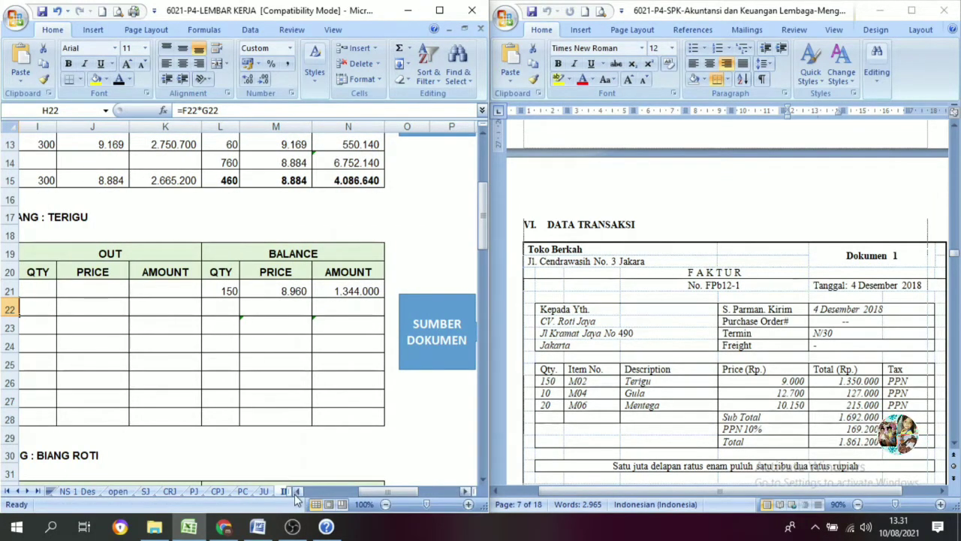
pyautogui.click(298, 491)
pyautogui.click(298, 491)
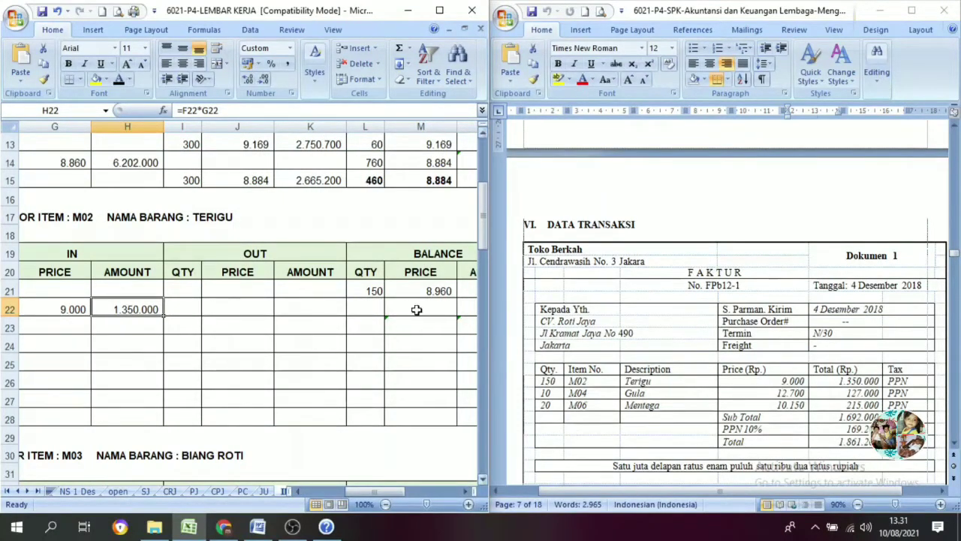
pyautogui.click(375, 308)
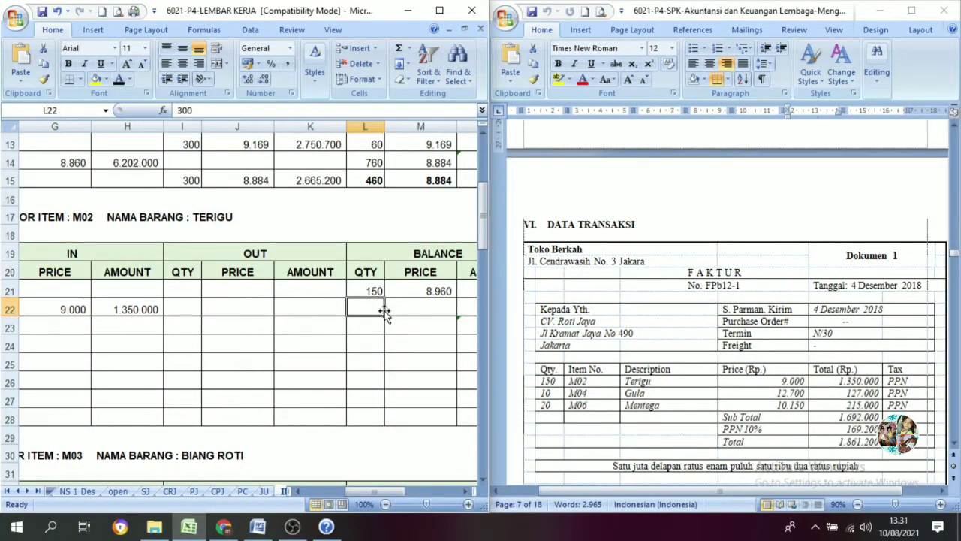
pyautogui.click(120, 81)
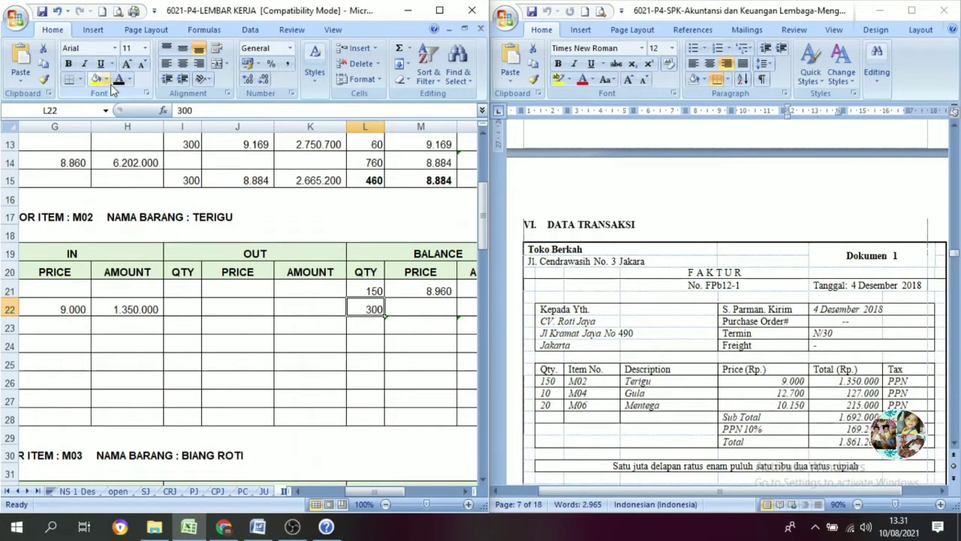
# Step: Show the row 22 balance amount 2.694.000, calculated as =N21+H22, on the TERIGU card using the Automatic font color
pyautogui.click(464, 493)
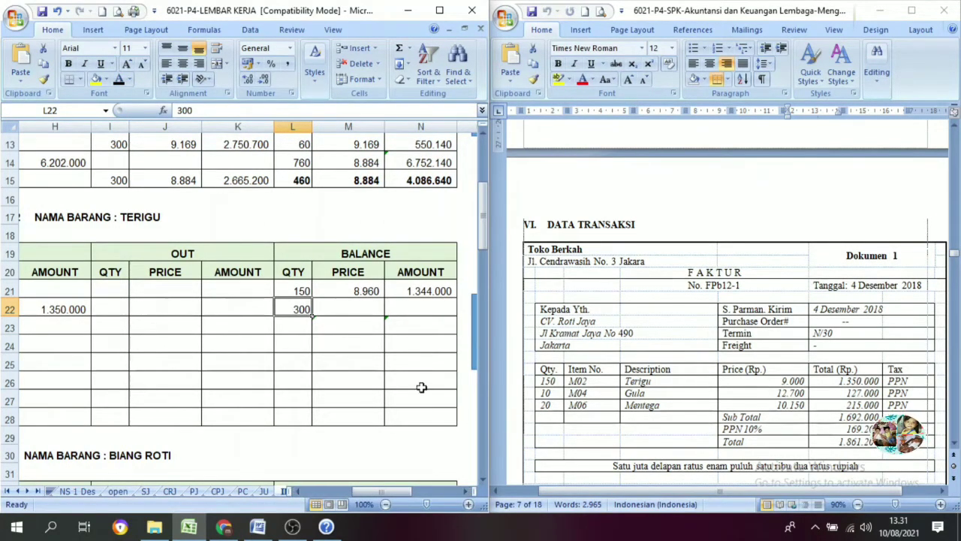
pyautogui.click(419, 310)
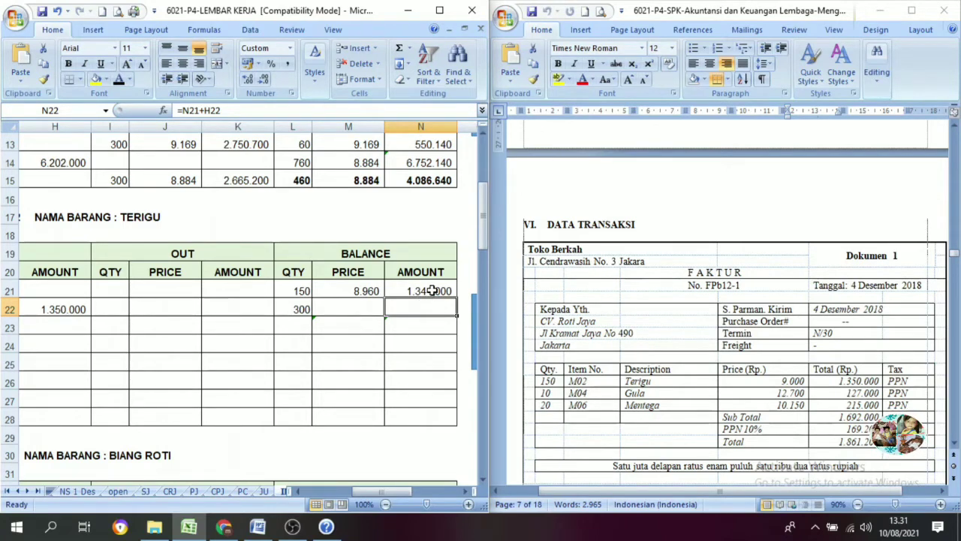
pyautogui.click(432, 291)
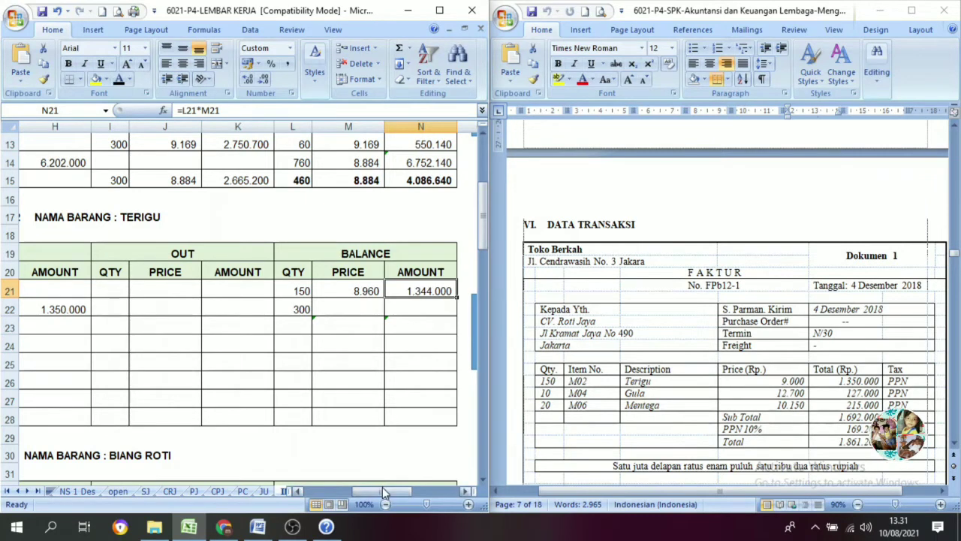
pyautogui.click(301, 492)
pyautogui.click(302, 492)
pyautogui.click(167, 314)
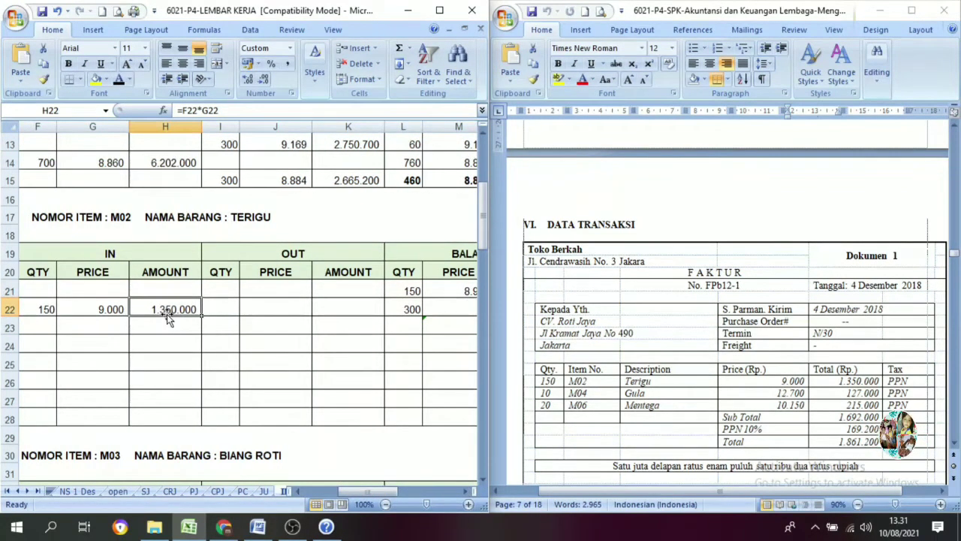
pyautogui.click(466, 491)
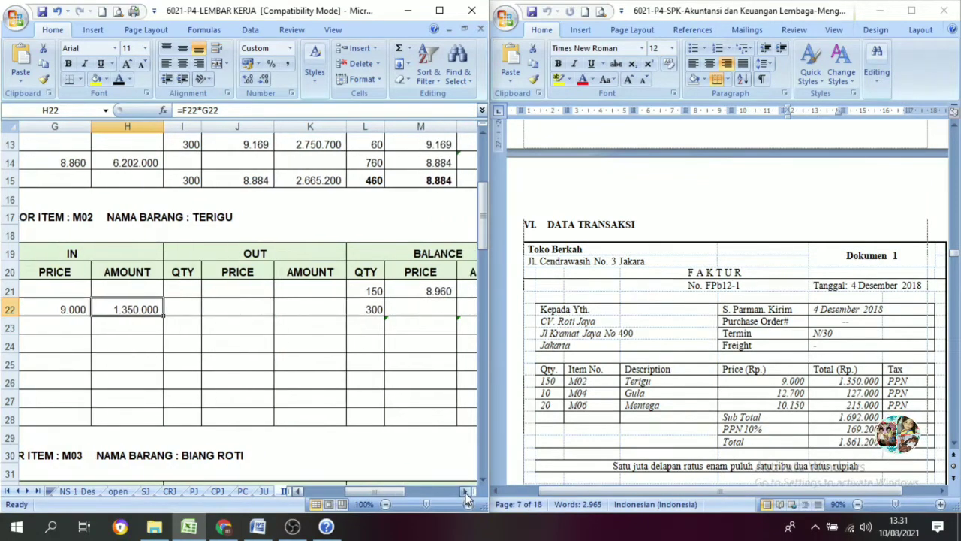
pyautogui.click(466, 491)
pyautogui.click(409, 308)
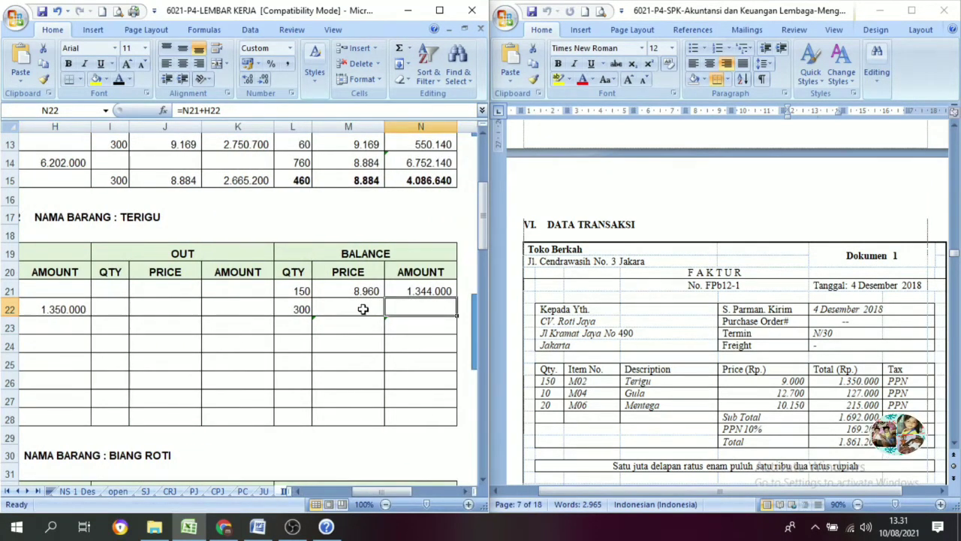
pyautogui.click(119, 80)
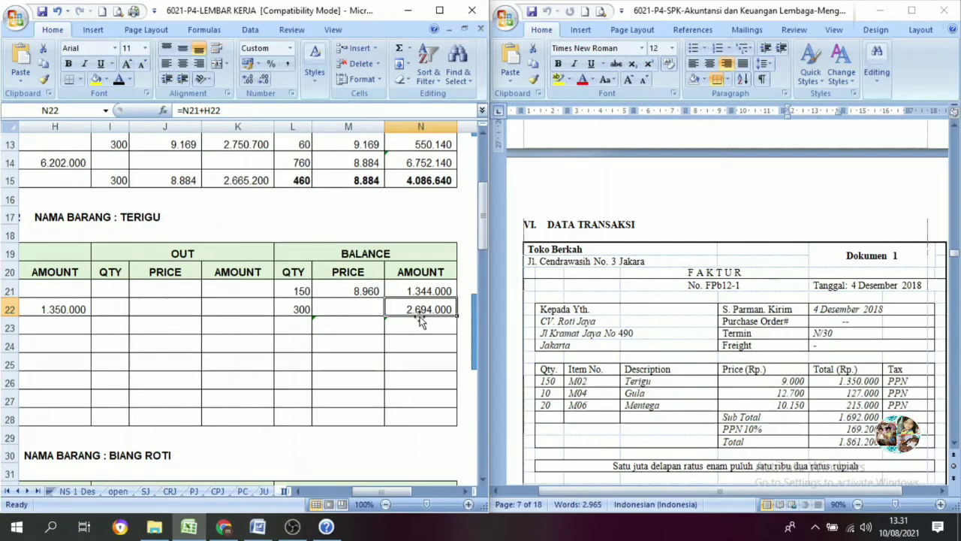
# Step: Review the opening balance amount and the Toko Berkah purchase amount that make up the TERIGU balance amount
pyautogui.click(411, 292)
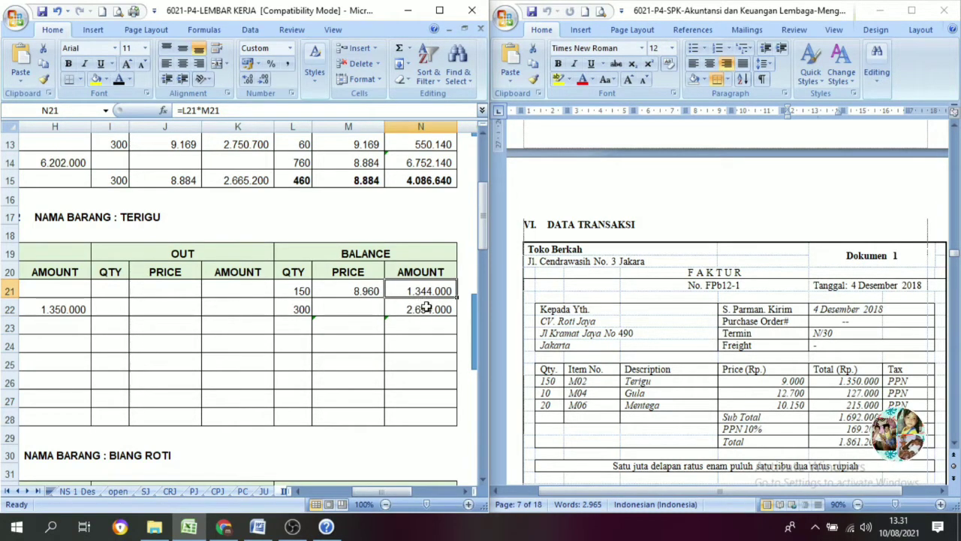
pyautogui.moveTo(404, 491); pyautogui.dragTo(380, 491)
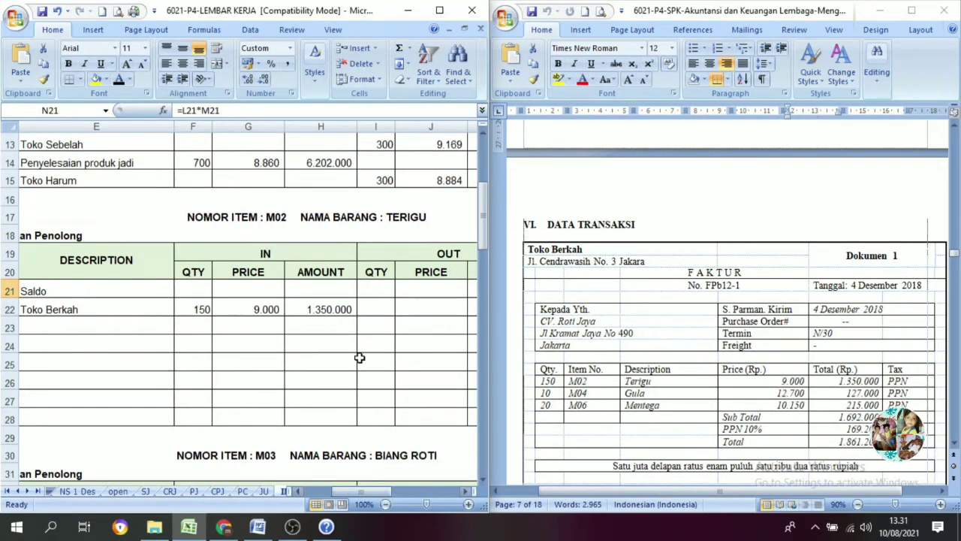
pyautogui.click(322, 307)
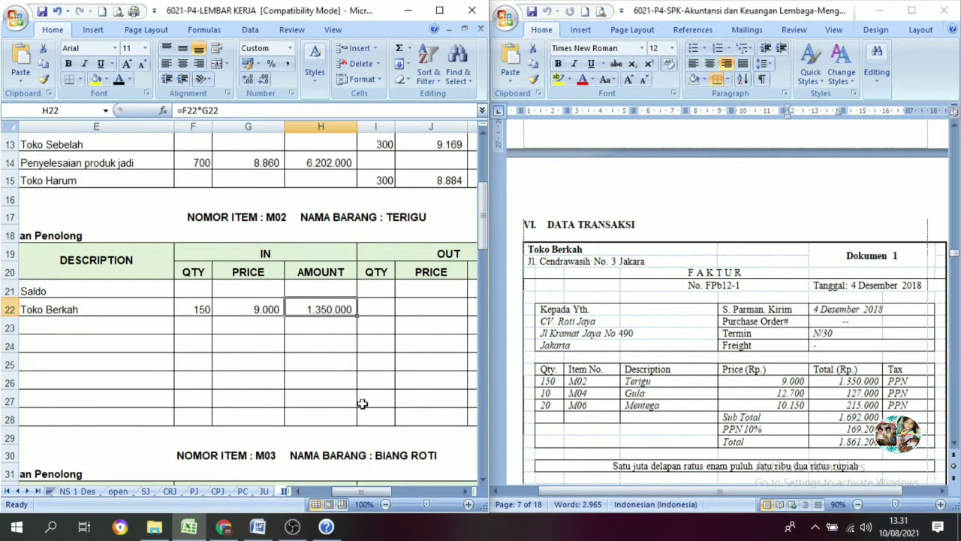
pyautogui.click(462, 491)
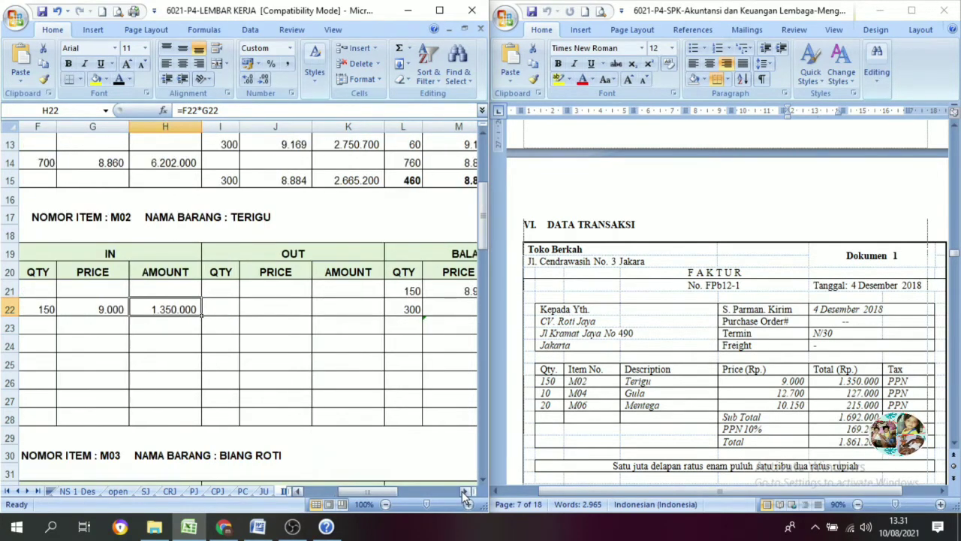
pyautogui.click(461, 491)
pyautogui.click(462, 491)
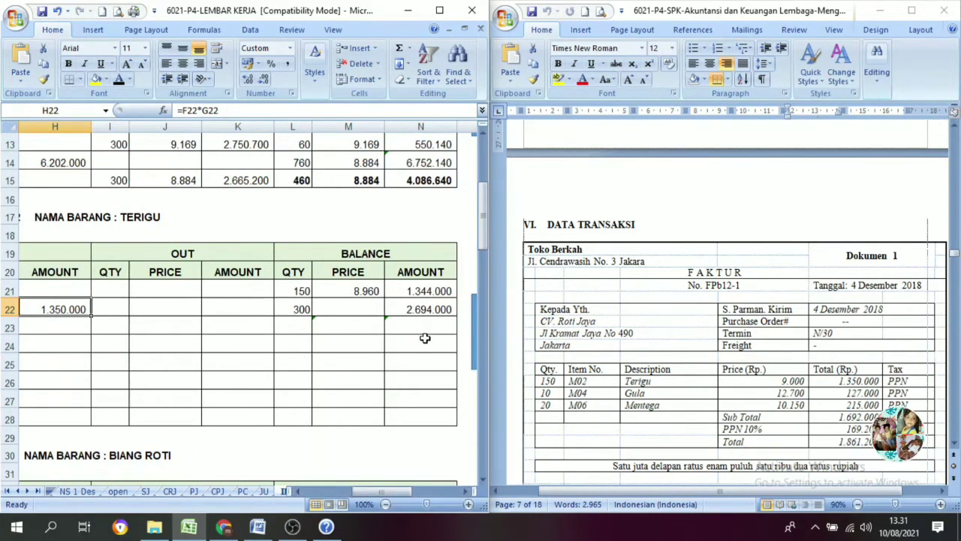
pyautogui.click(408, 312)
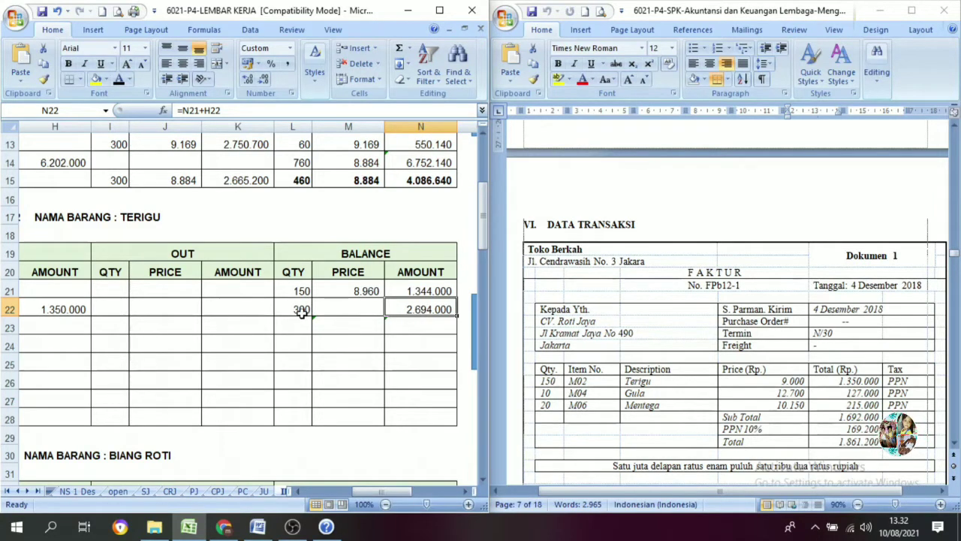
# Step: Show the average price 8.980, calculated as =N22/L22, in the BALANCE section of row 22 using the Automatic font color
pyautogui.click(347, 313)
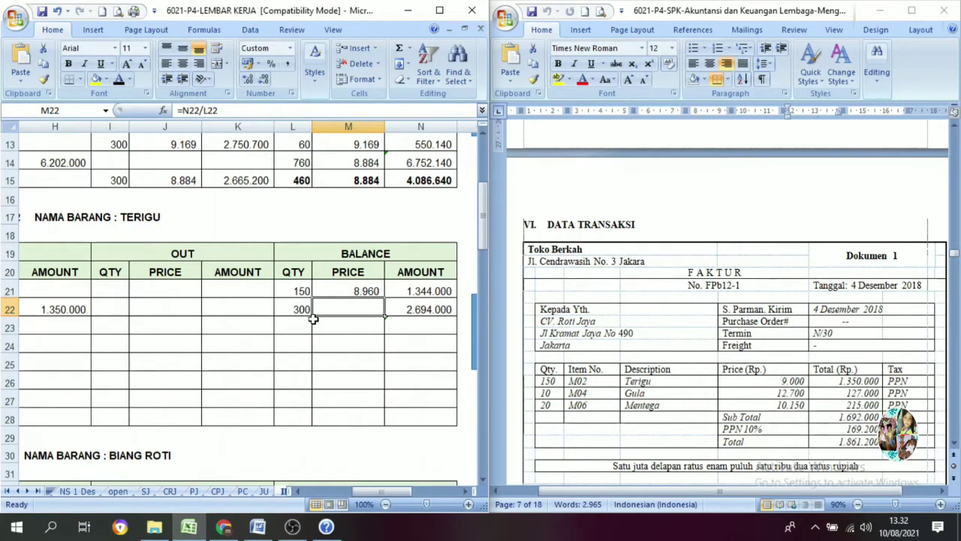
pyautogui.click(417, 310)
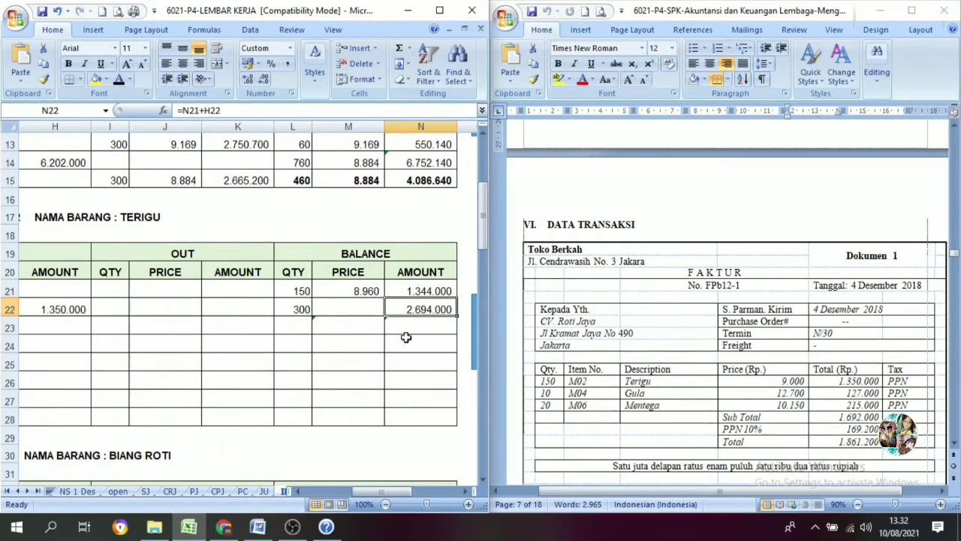
pyautogui.click(298, 310)
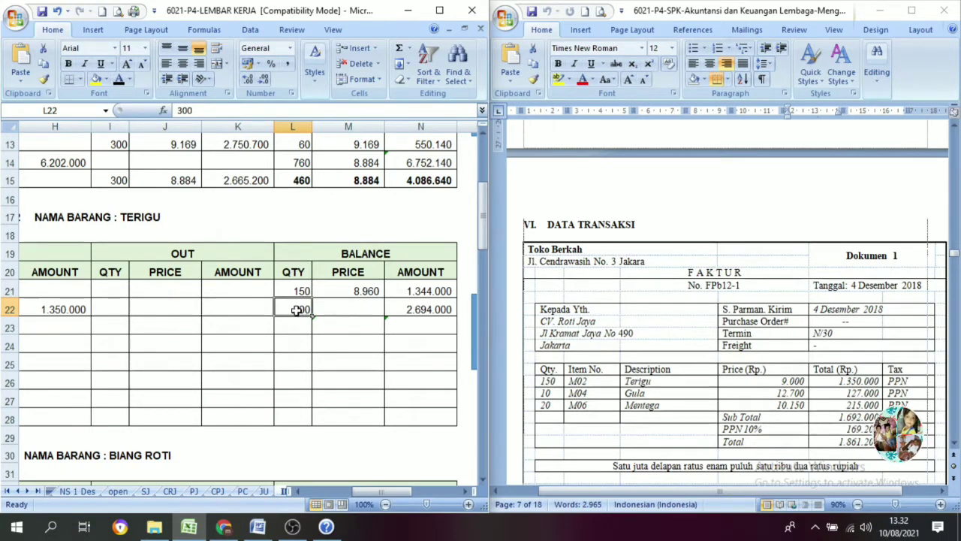
pyautogui.click(338, 310)
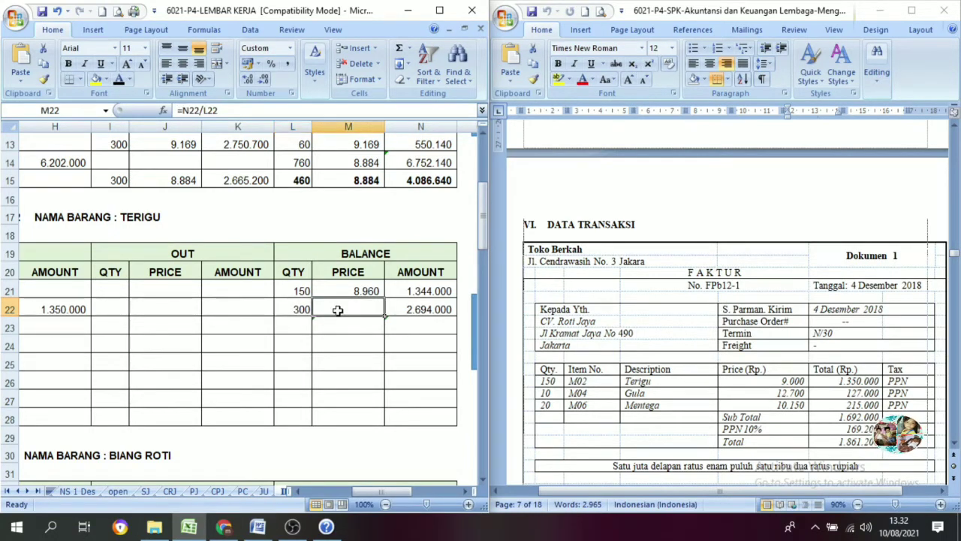
pyautogui.click(122, 81)
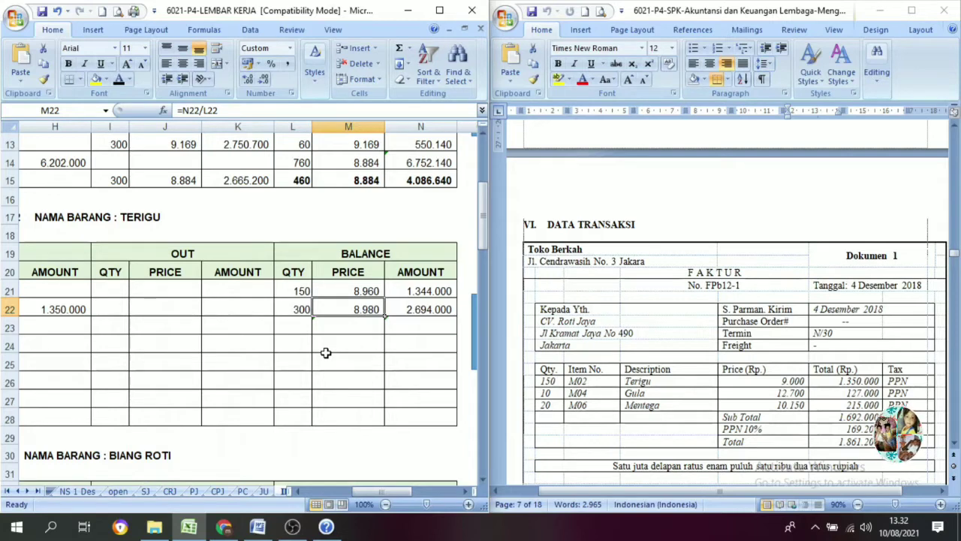
pyautogui.click(425, 310)
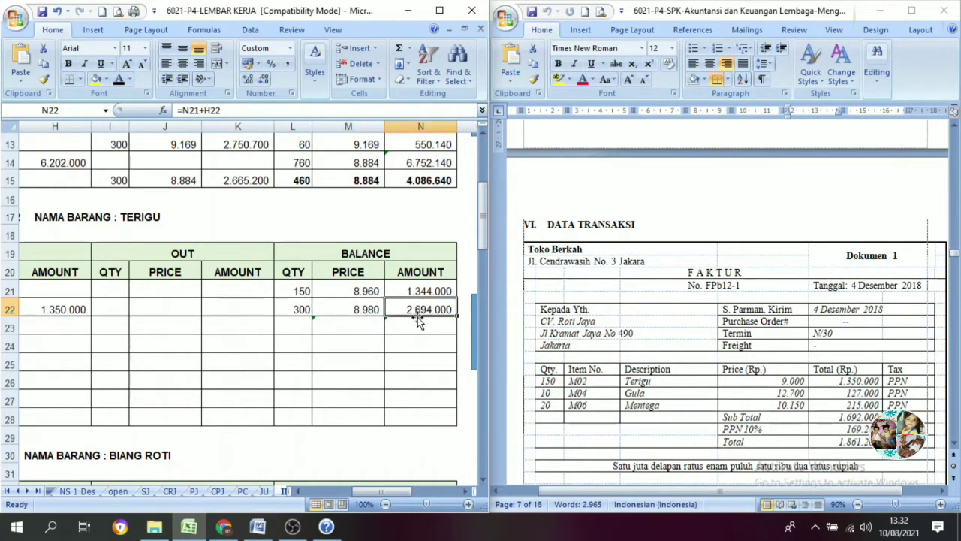
# Step: Switch to the Word document and highlight item M04 Gula on the Toko Berkah invoice
pyautogui.moveTo(394, 491); pyautogui.dragTo(365, 490)
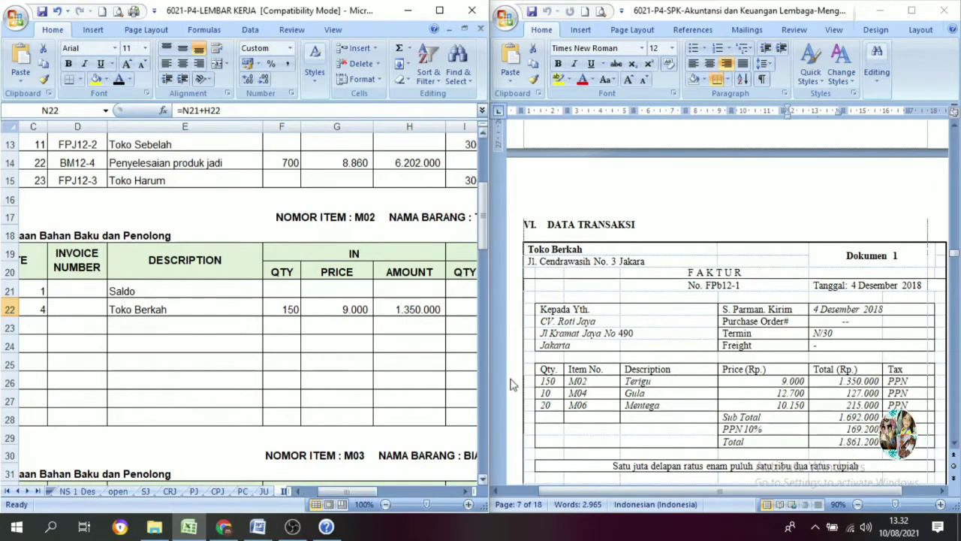
pyautogui.click(640, 397)
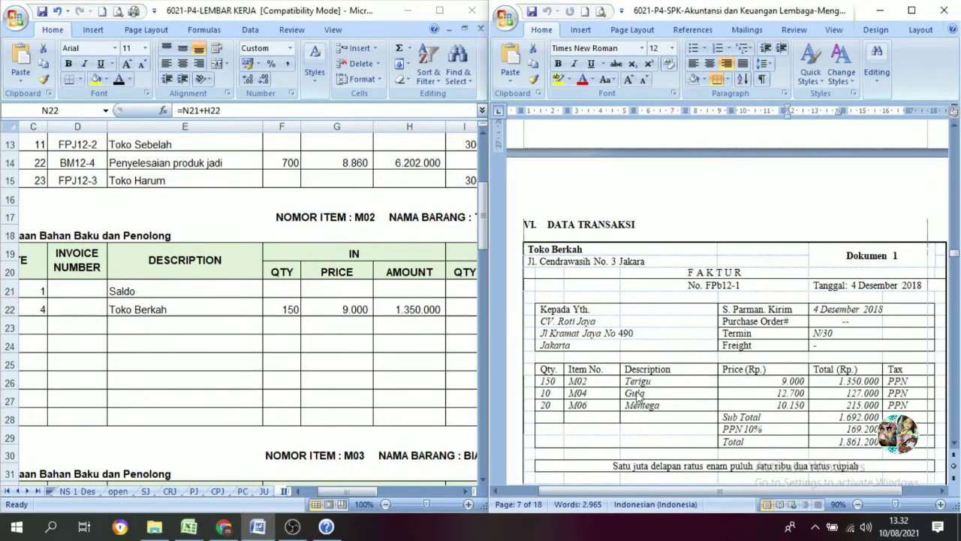
pyautogui.moveTo(650, 393); pyautogui.dragTo(575, 393)
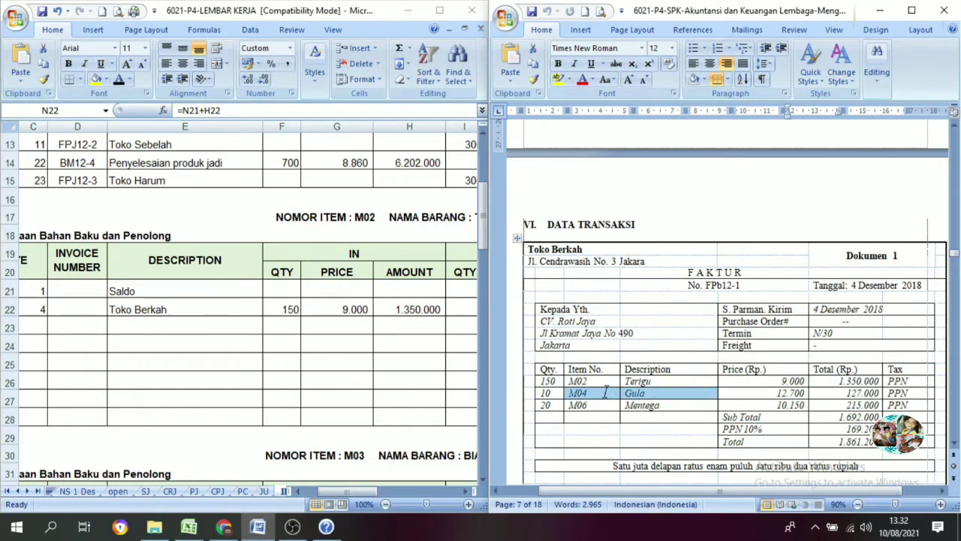
# Step: In the Excel workbook, show date 4 and description Toko Berkah in row 48 of the GULA (M04) card using the Automatic font color
pyautogui.scroll(-5, 426, 447)
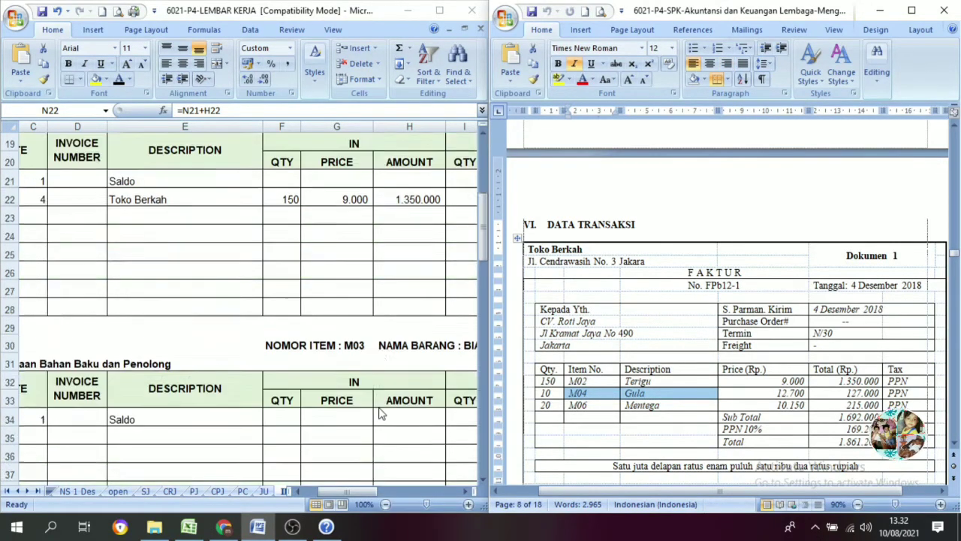
pyautogui.click(464, 493)
pyautogui.click(464, 493)
pyautogui.click(463, 494)
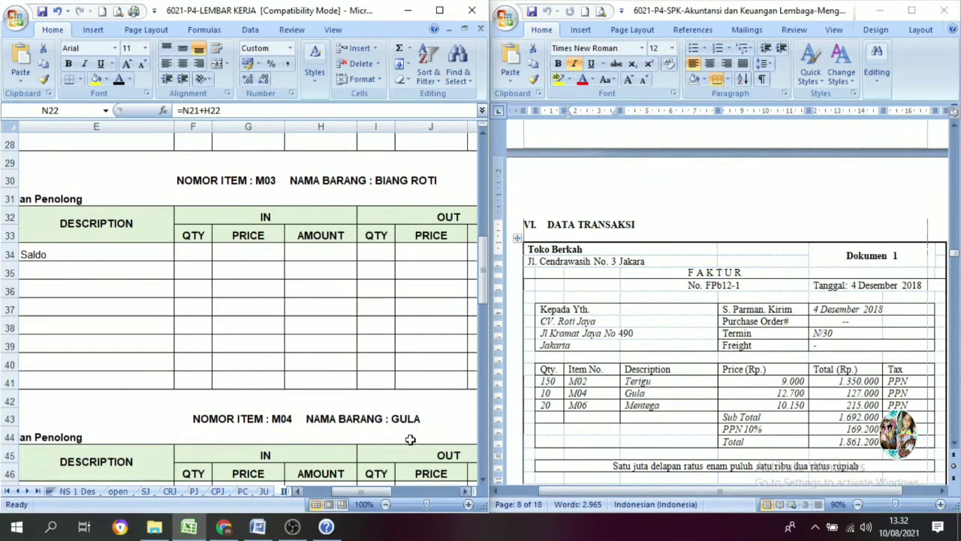
pyautogui.scroll(-3, 396, 303)
pyautogui.click(366, 341)
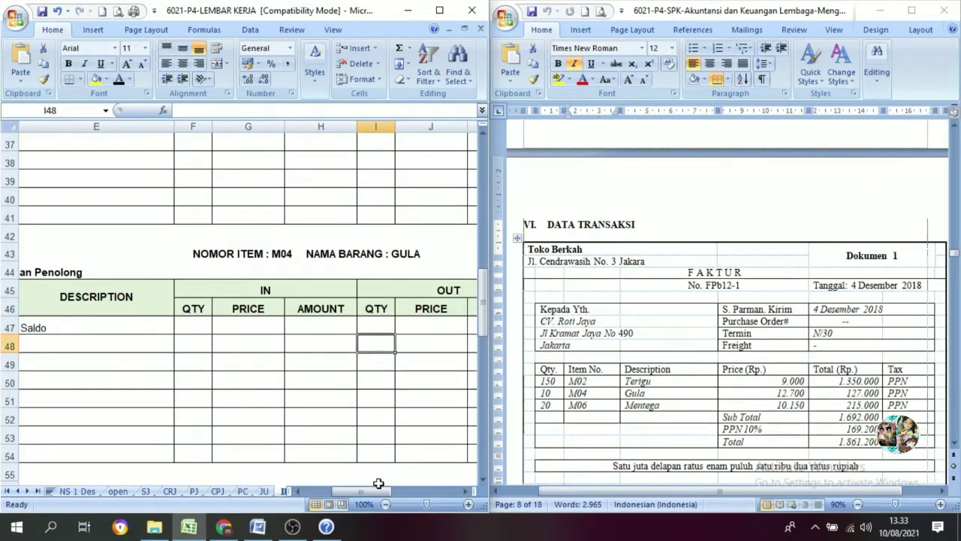
pyautogui.moveTo(377, 491); pyautogui.dragTo(323, 499)
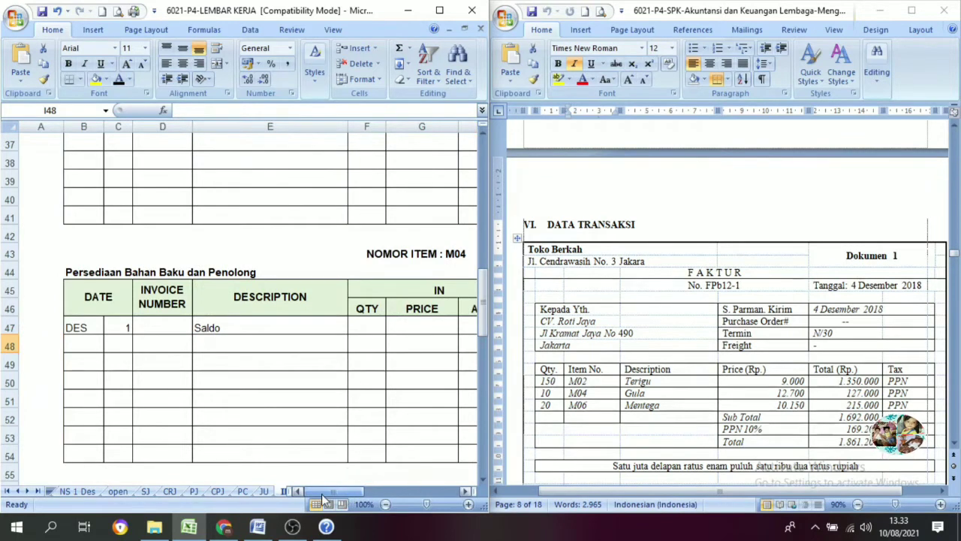
pyautogui.click(118, 344)
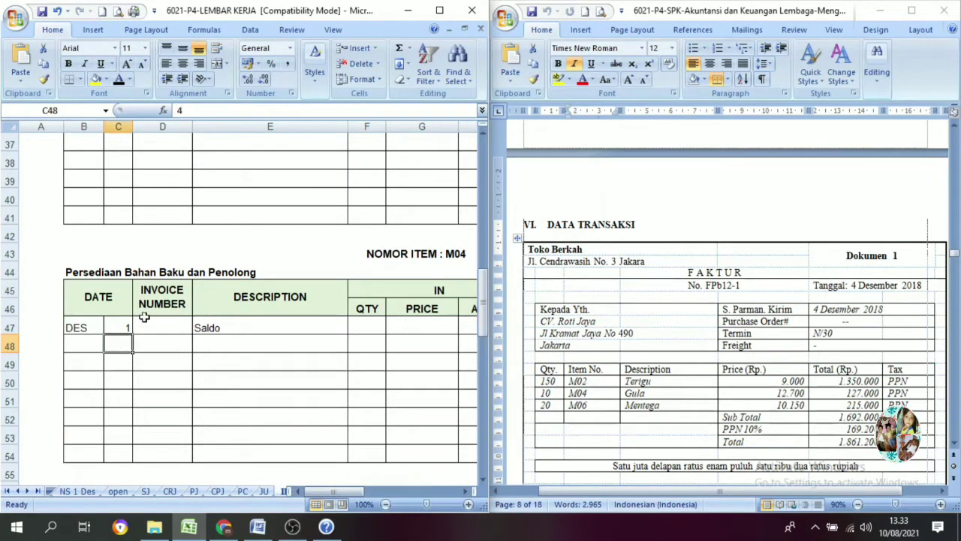
pyautogui.click(117, 79)
pyautogui.click(251, 343)
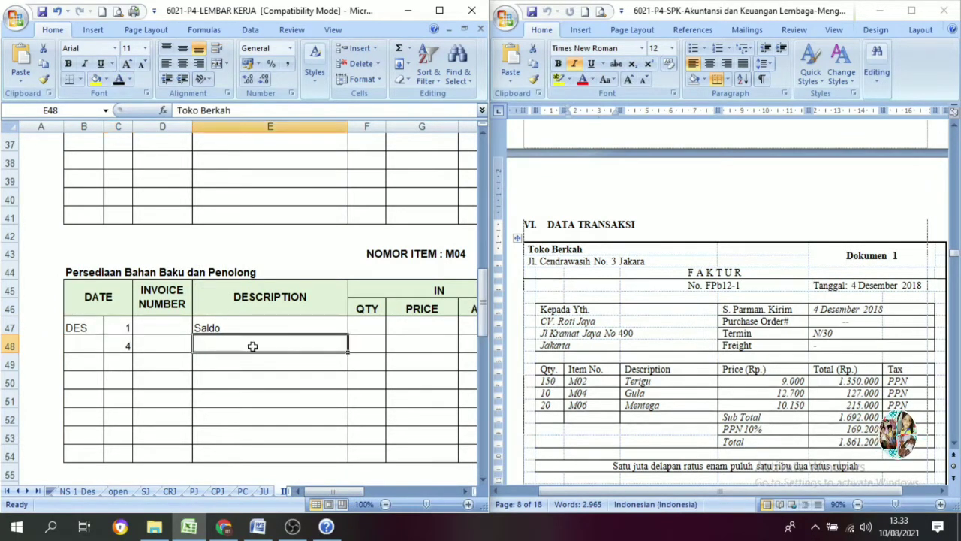
pyautogui.click(121, 81)
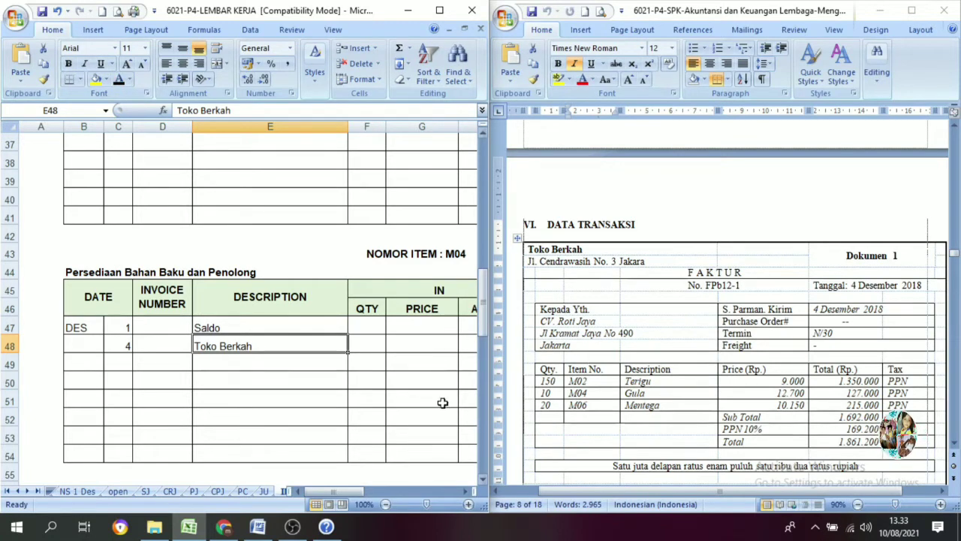
# Step: Show quantity 10, price 12.700 and amount 127.000, calculated as =G48*F48, in the IN section of row 48 using the Automatic font color
pyautogui.click(466, 492)
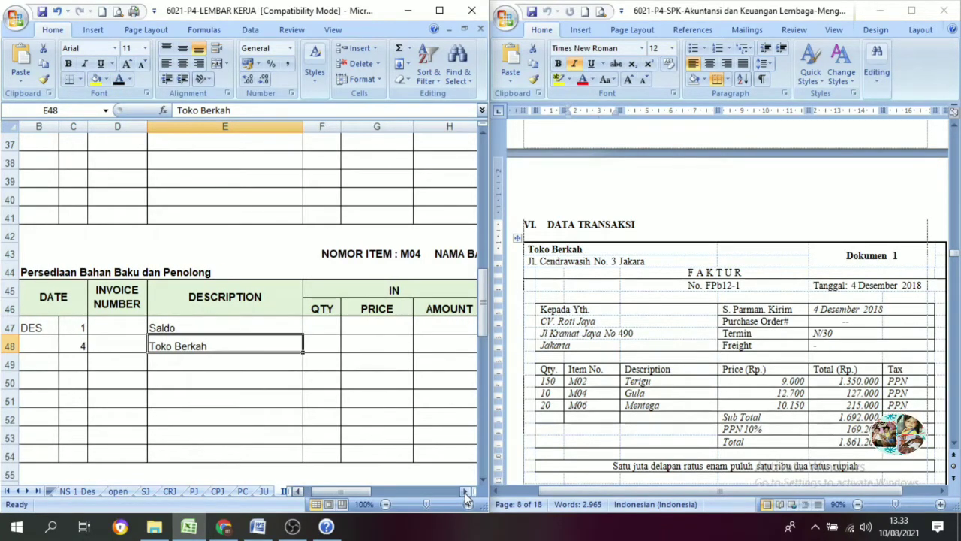
pyautogui.click(466, 493)
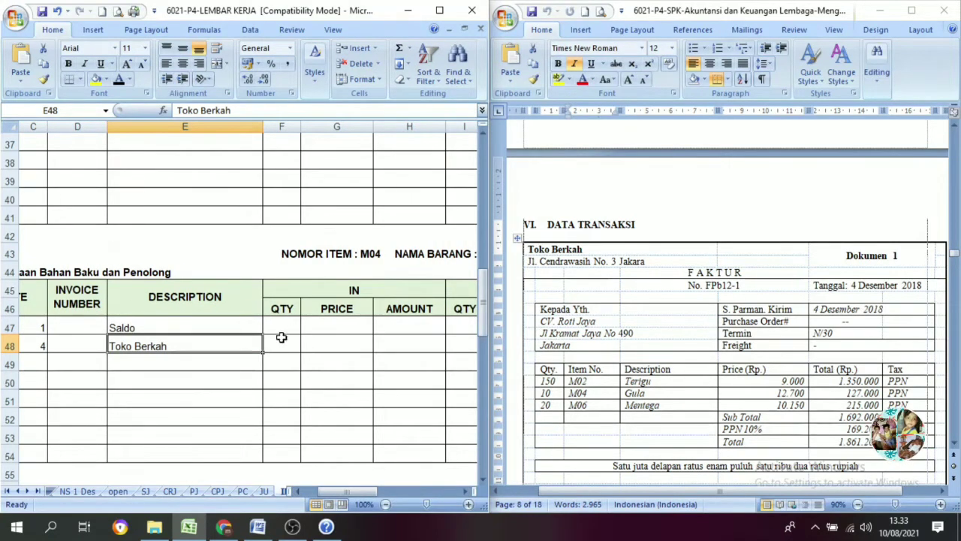
pyautogui.click(277, 342)
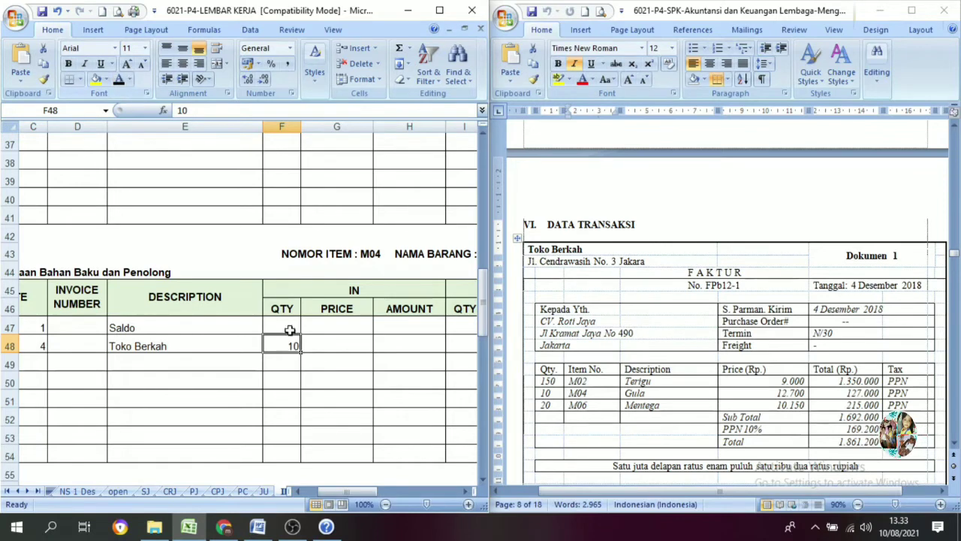
pyautogui.click(331, 346)
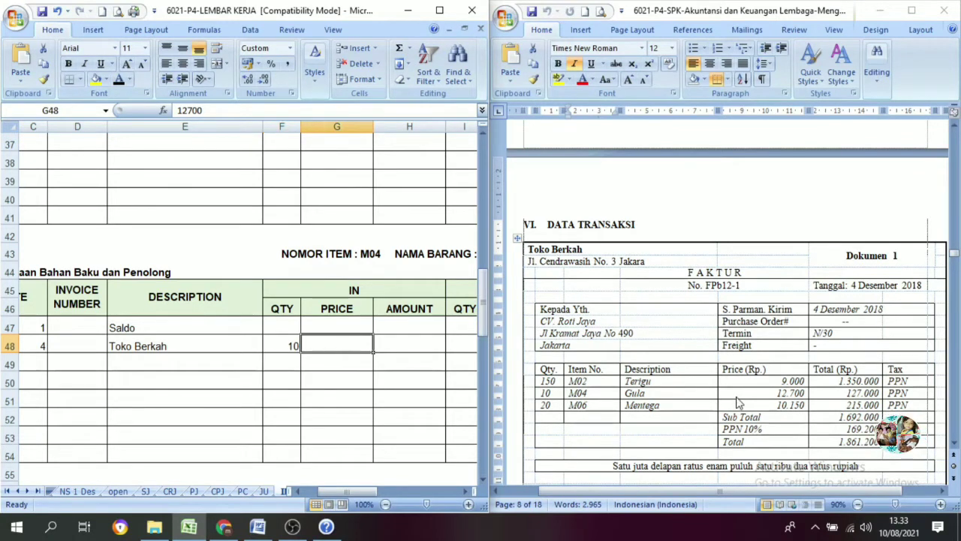
pyautogui.click(118, 80)
pyautogui.click(406, 350)
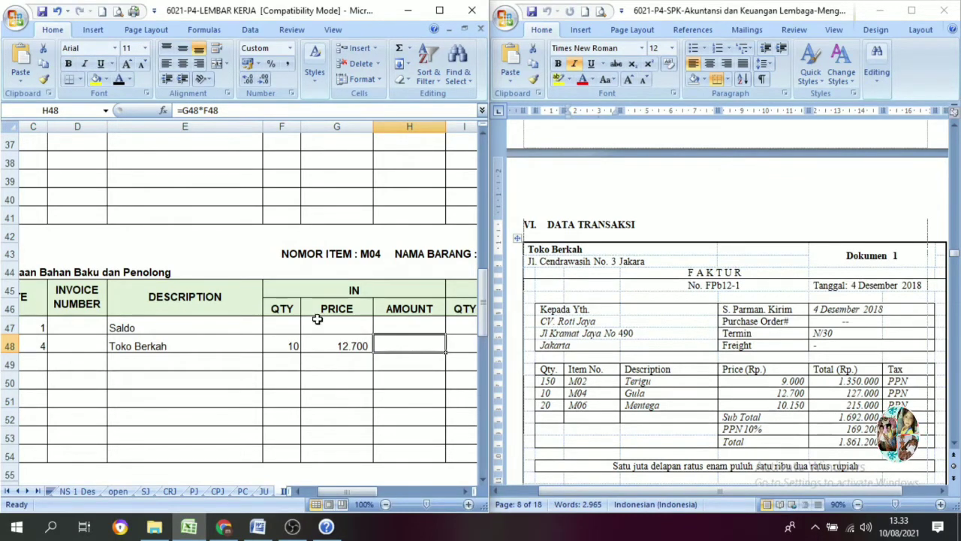
pyautogui.click(118, 79)
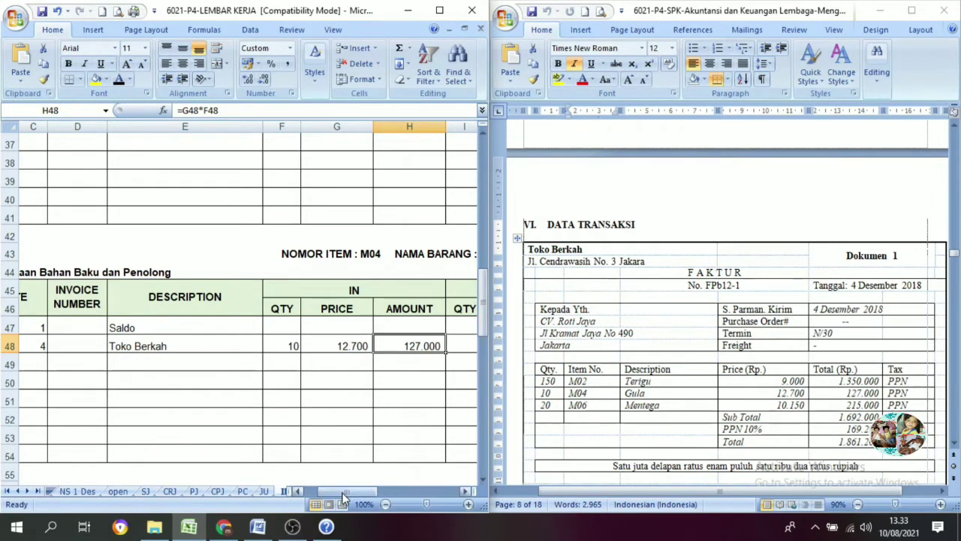
# Step: Show the balance quantity 30 in row 48 of the GULA card using the Automatic font color
pyautogui.moveTo(342, 492); pyautogui.dragTo(371, 493)
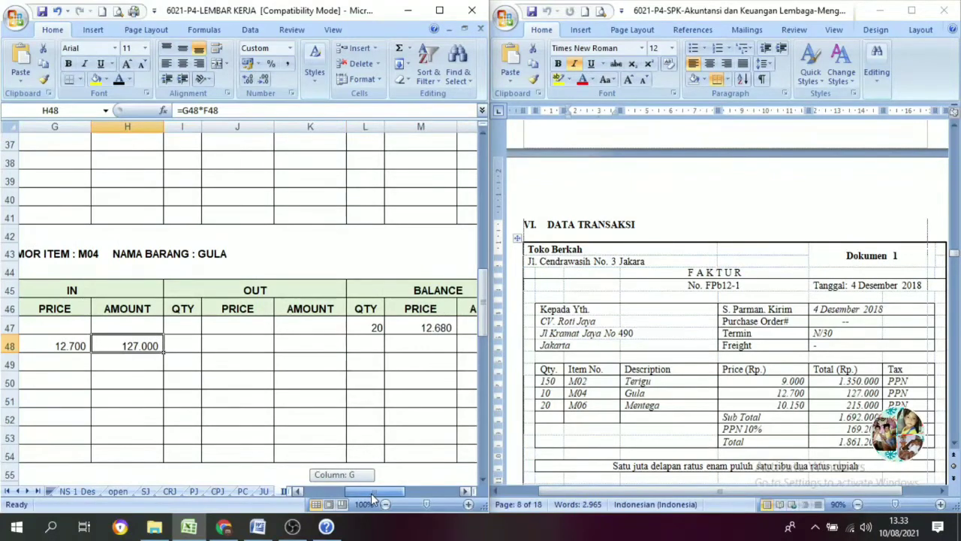
pyautogui.click(465, 492)
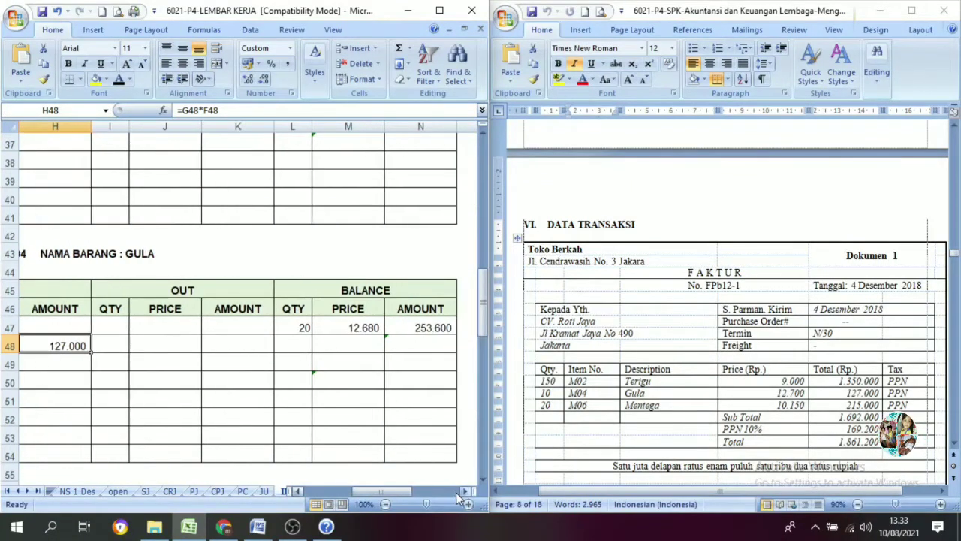
pyautogui.click(295, 344)
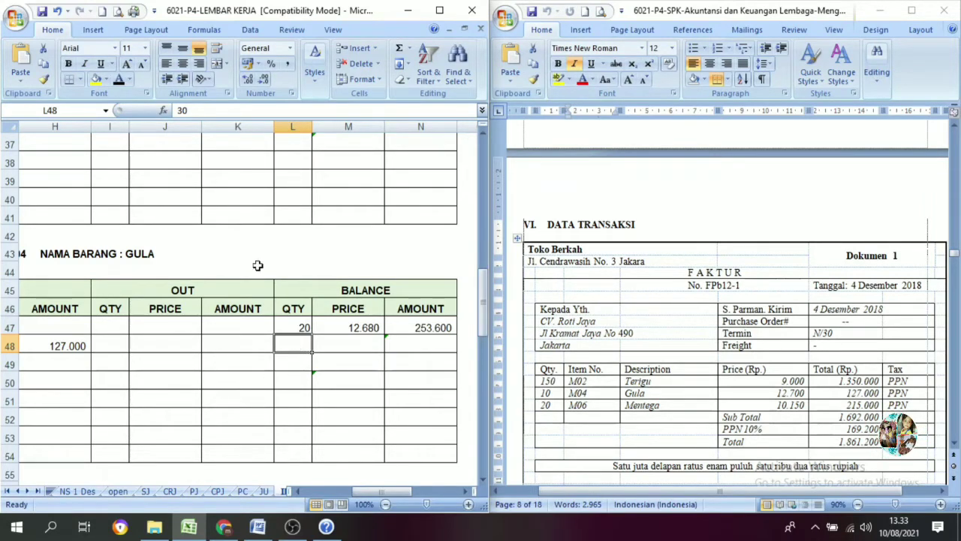
pyautogui.click(122, 85)
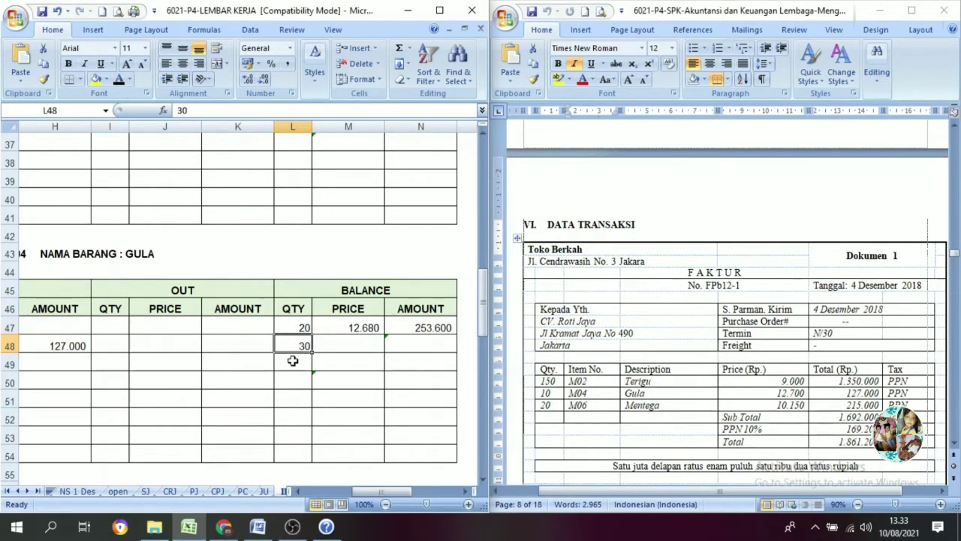
# Step: Show the row 48 balance amount 380.600, calculated as =N47+H48, on the GULA card using the Automatic font color
pyautogui.click(415, 346)
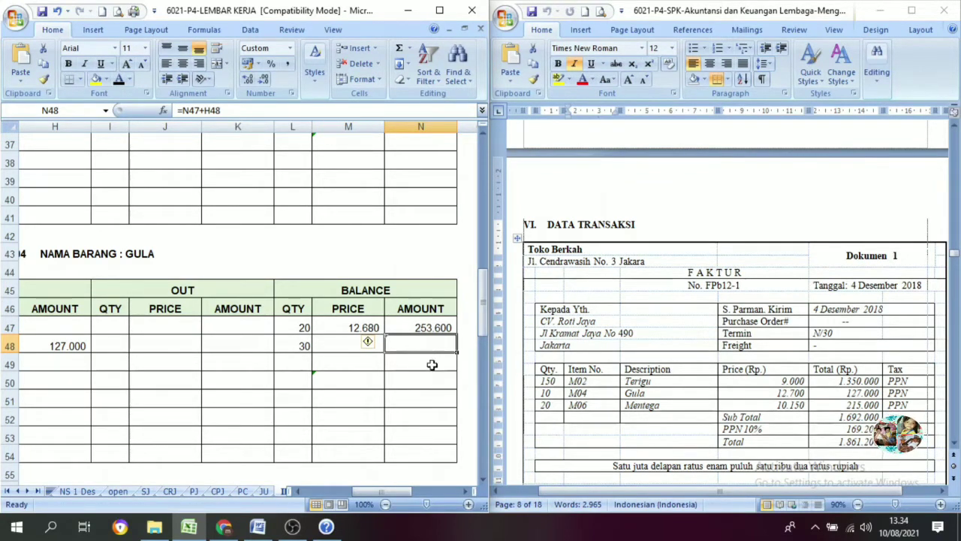
pyautogui.click(424, 326)
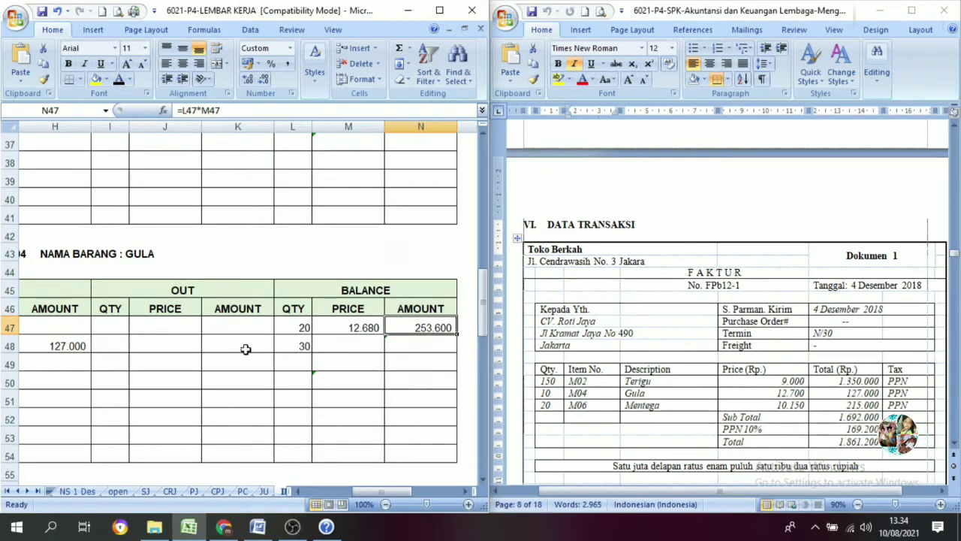
pyautogui.click(66, 345)
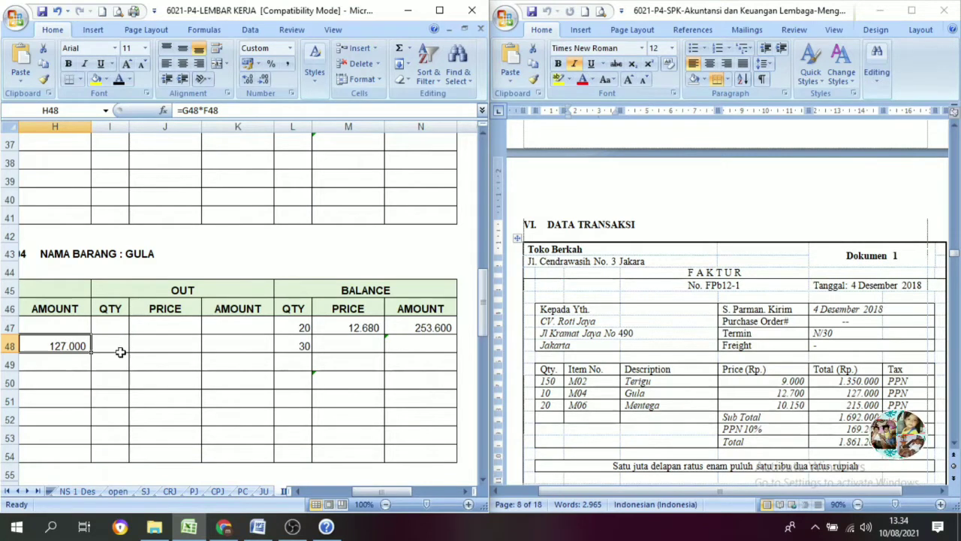
pyautogui.click(392, 350)
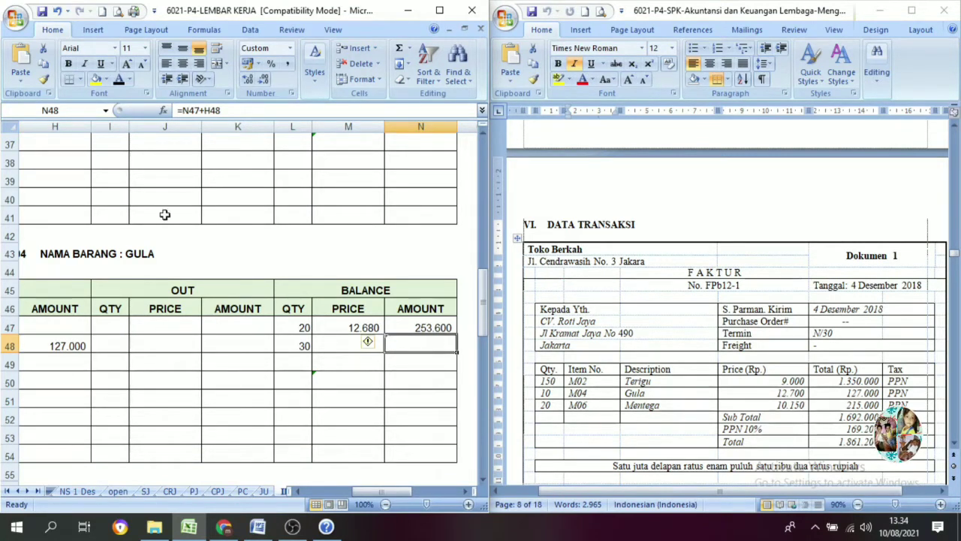
pyautogui.click(120, 80)
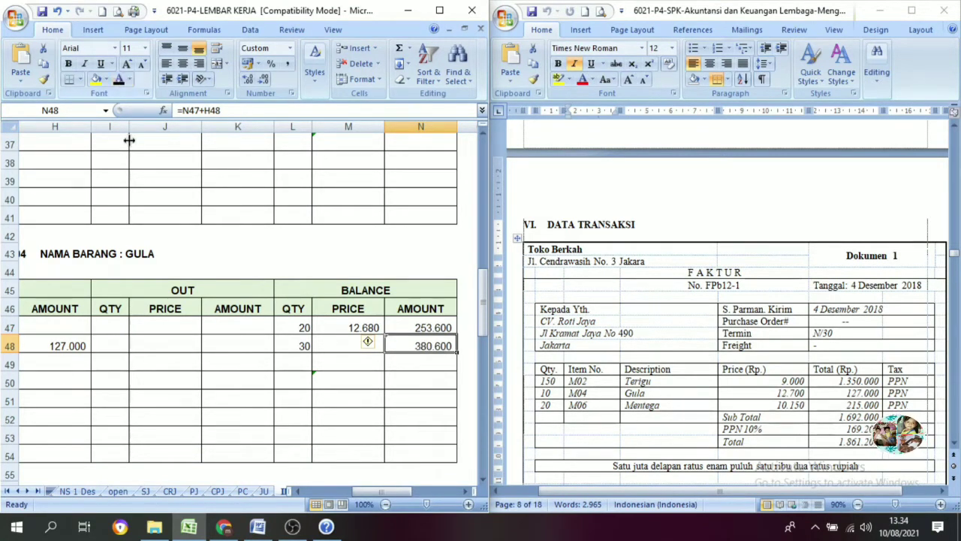
# Step: Review the opening balance amount and the Toko Berkah purchase amount that make up the GULA balance amount
pyautogui.click(418, 327)
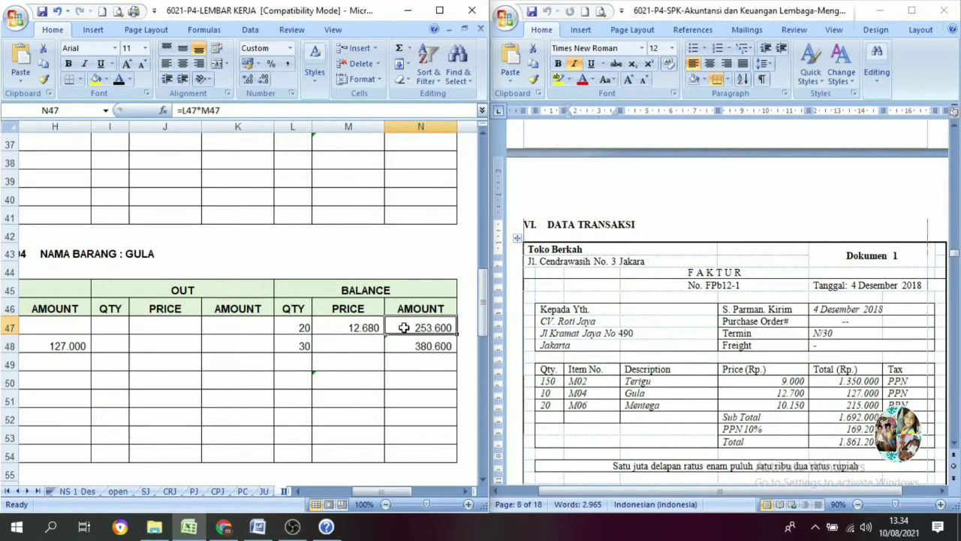
pyautogui.click(47, 346)
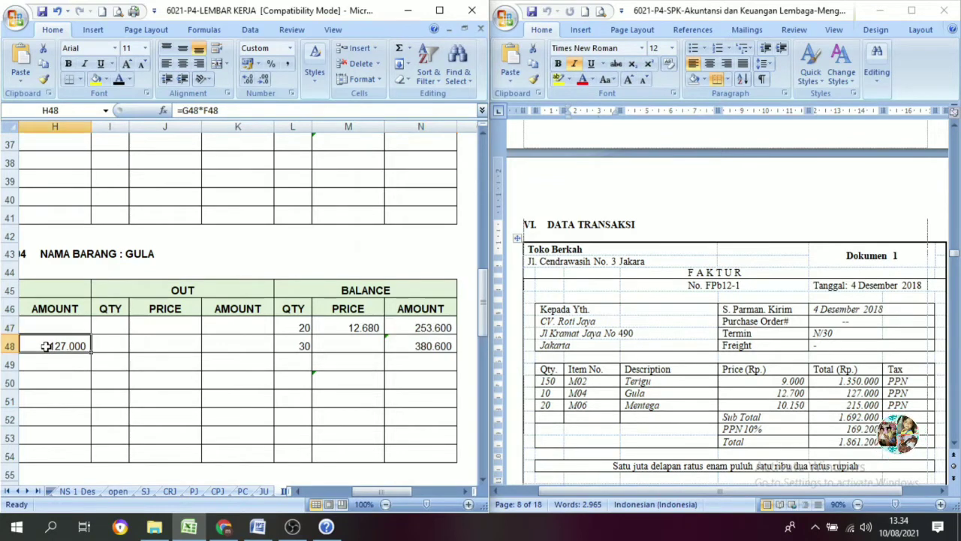
pyautogui.click(436, 348)
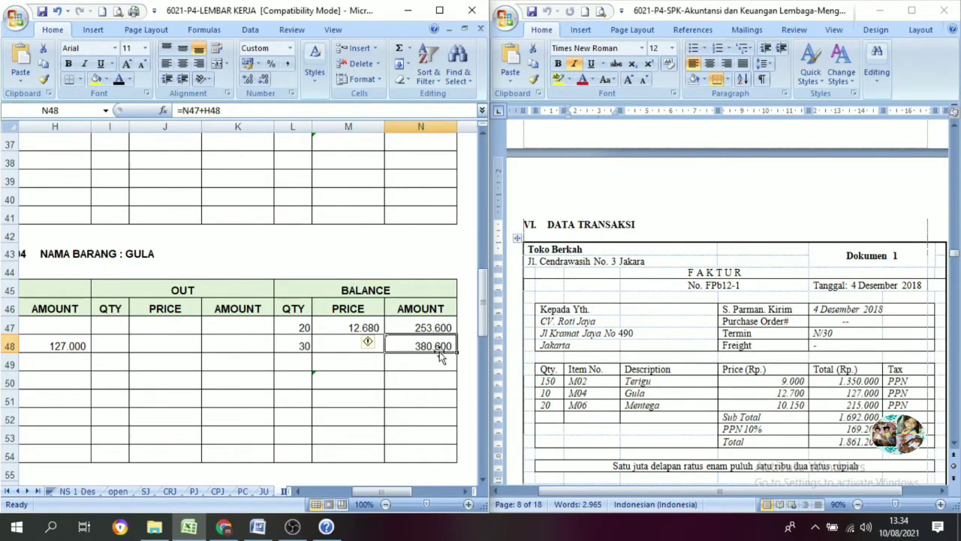
# Step: Show the average price 12.687, calculated as =N48/L48, in the BALANCE section of row 48 using the Automatic font color
pyautogui.click(340, 346)
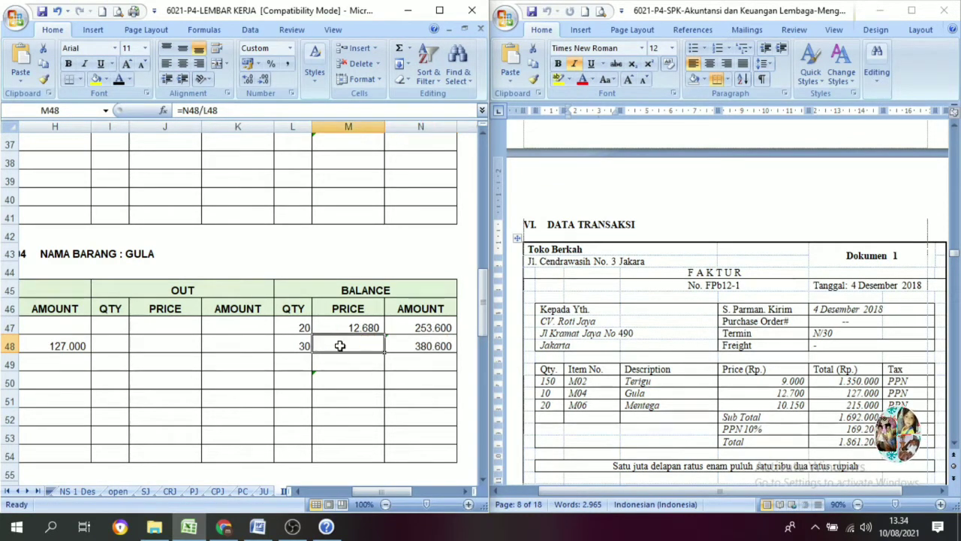
pyautogui.click(425, 347)
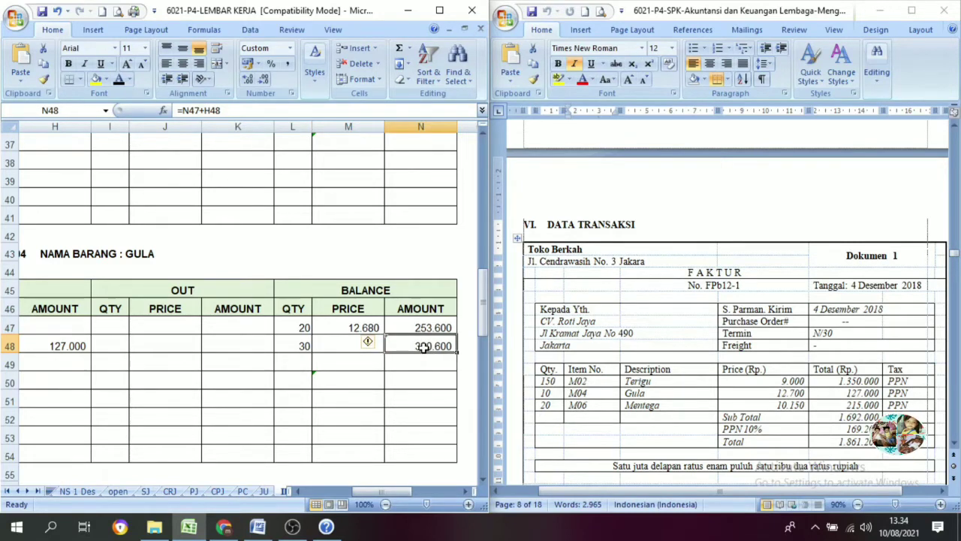
pyautogui.click(302, 345)
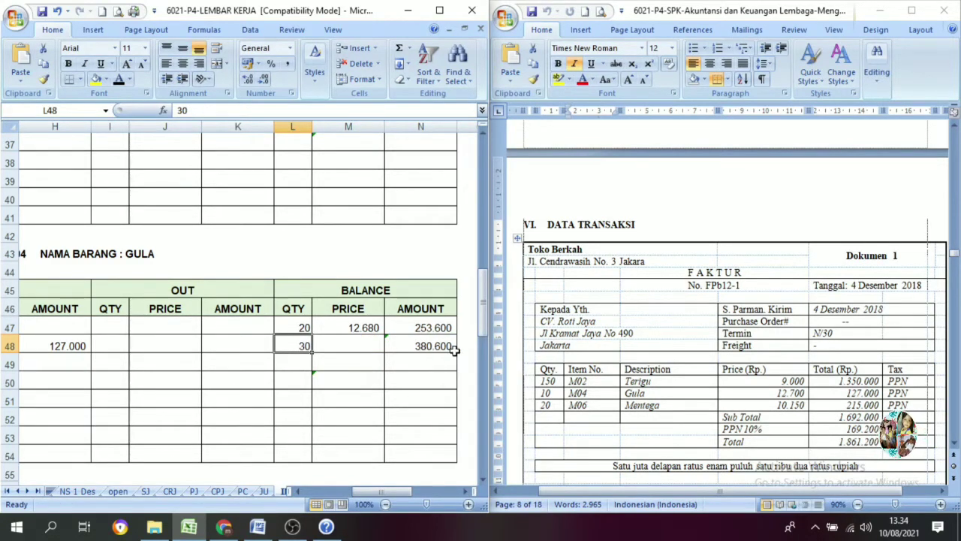
pyautogui.click(369, 343)
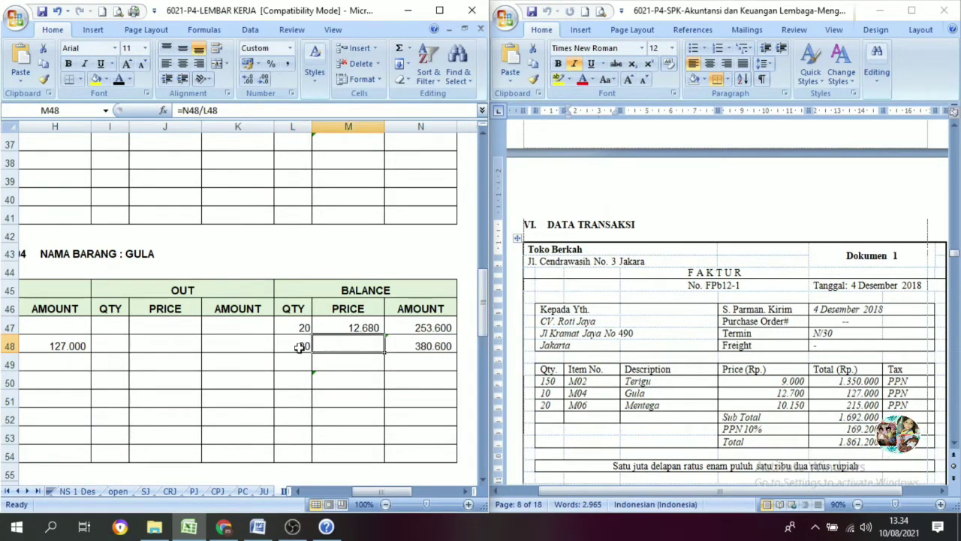
pyautogui.click(119, 79)
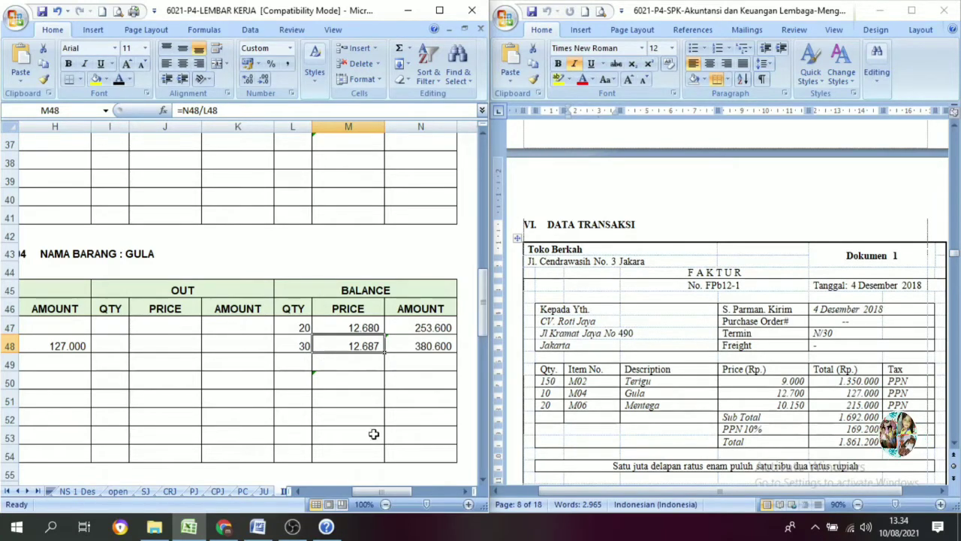
# Step: Enter day 4 in the DATE column of row 74 on the MENTEGA (M06) card
pyautogui.moveTo(391, 488); pyautogui.dragTo(361, 488)
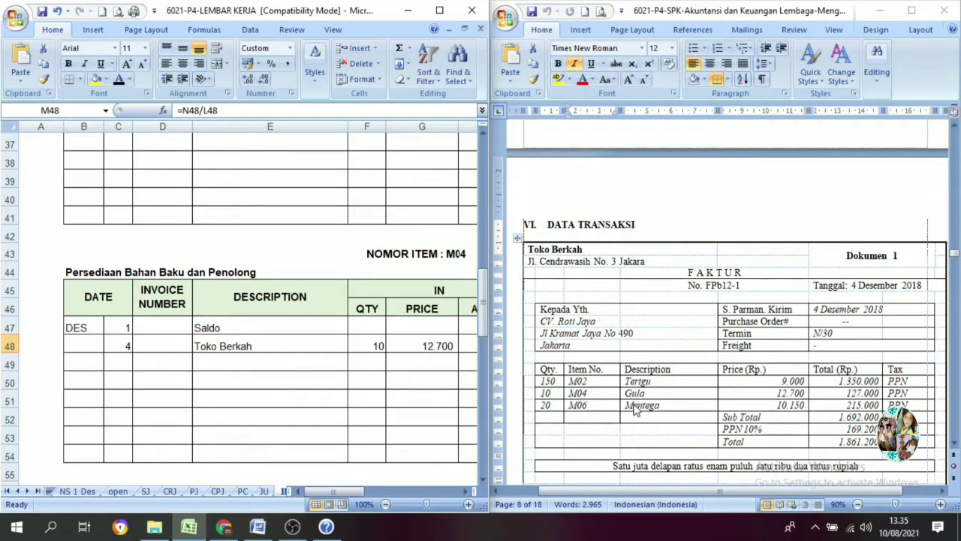
pyautogui.click(464, 492)
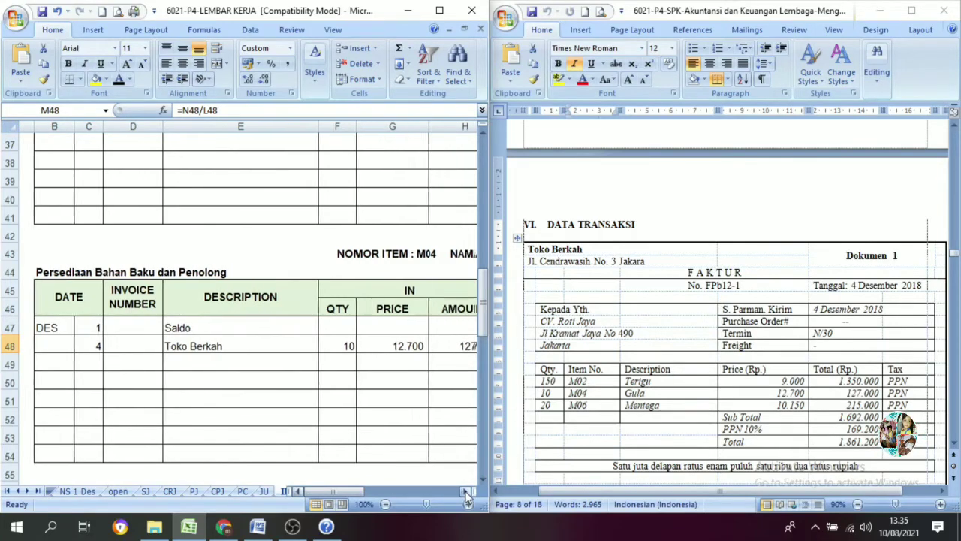
pyautogui.click(465, 493)
pyautogui.scroll(-5, 373, 393)
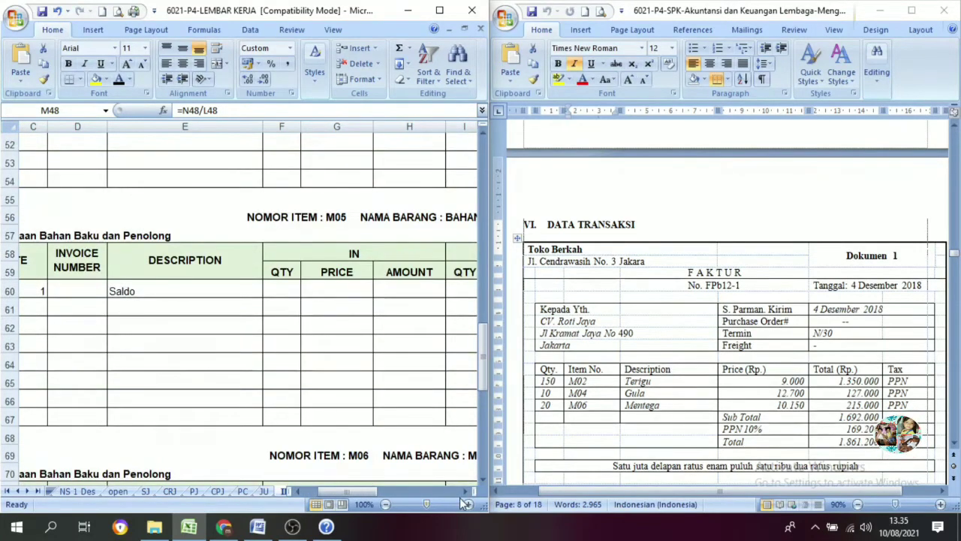
pyautogui.click(464, 491)
pyautogui.click(464, 492)
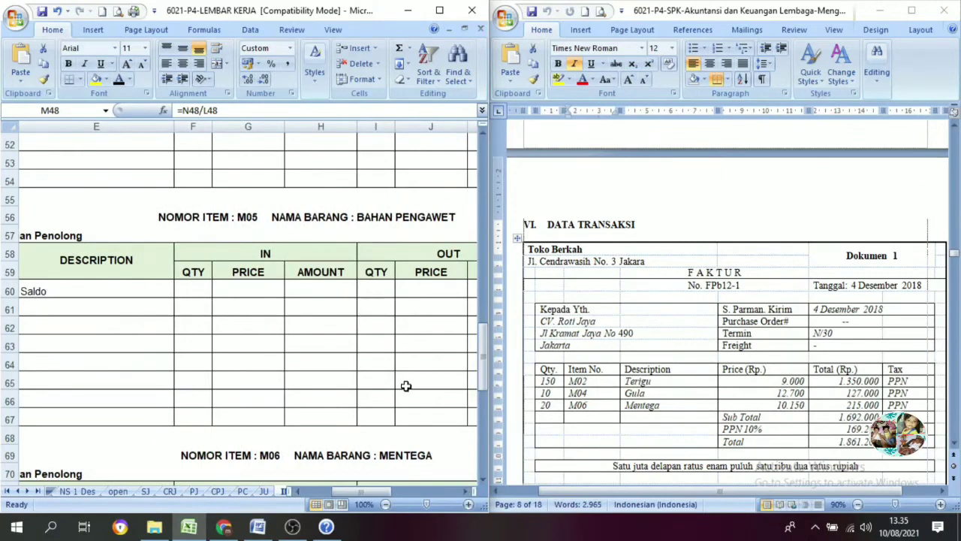
pyautogui.scroll(-3, 405, 386)
pyautogui.click(392, 291)
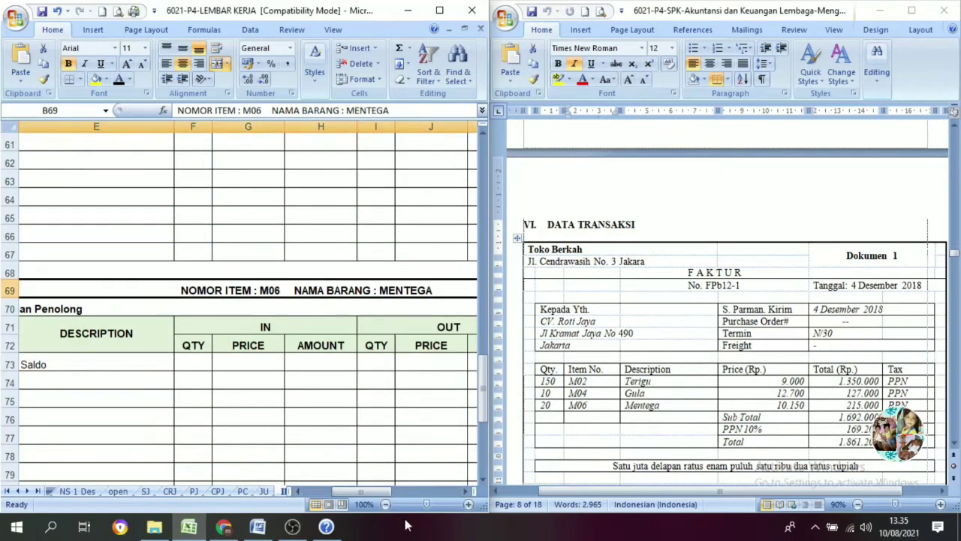
pyautogui.moveTo(364, 491); pyautogui.dragTo(323, 494)
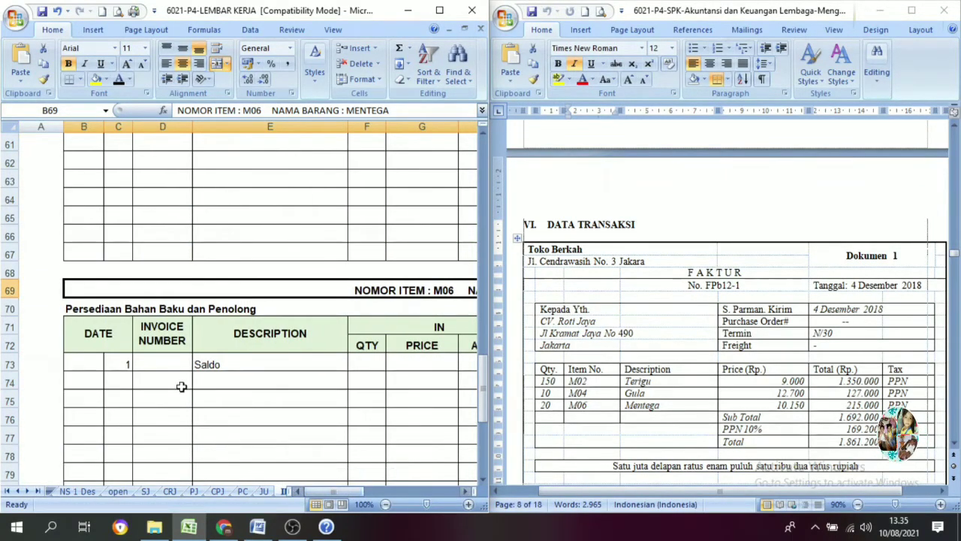
pyautogui.click(113, 384)
pyautogui.write('4')
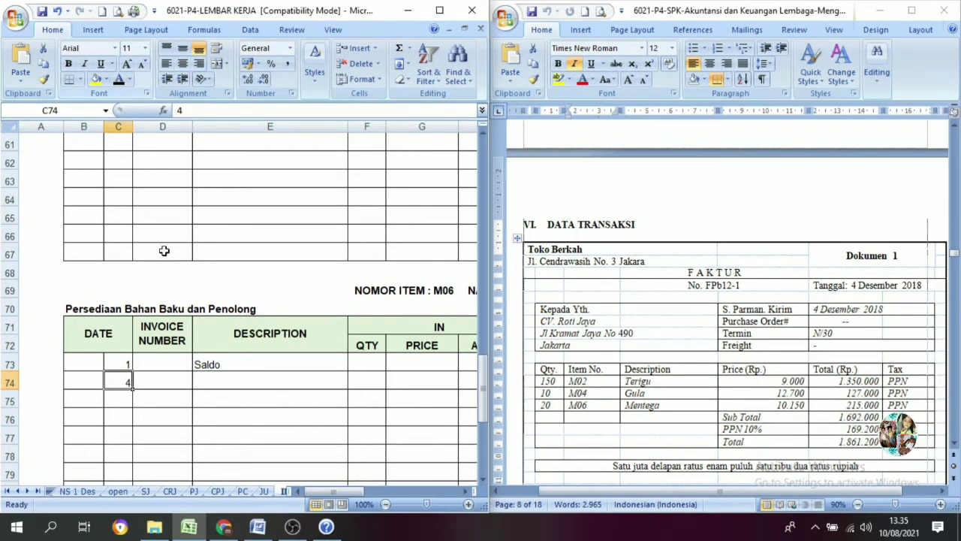
# Step: Show the description Toko Berkah and the IN quantity 20 in row 74 of the MENTEGA card using the Automatic font color
pyautogui.click(247, 384)
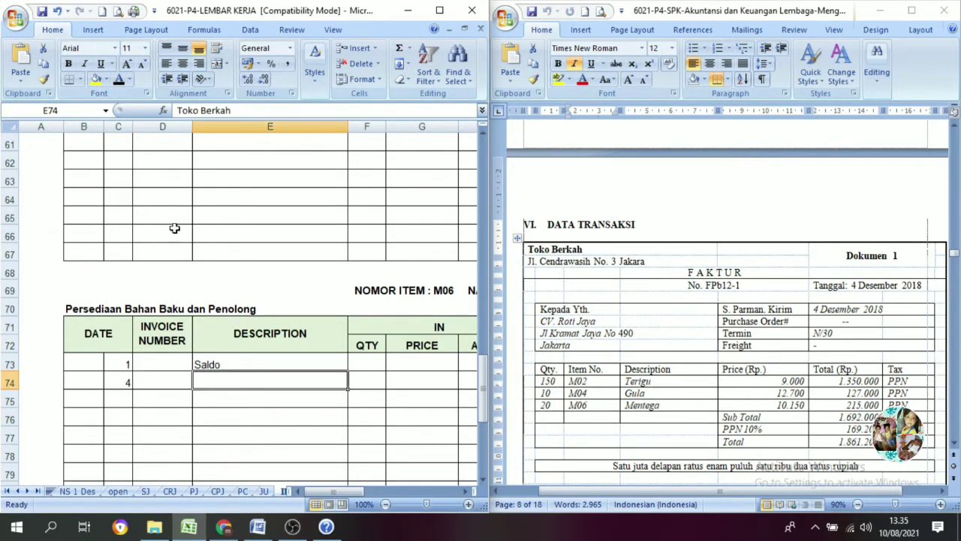
pyautogui.click(118, 81)
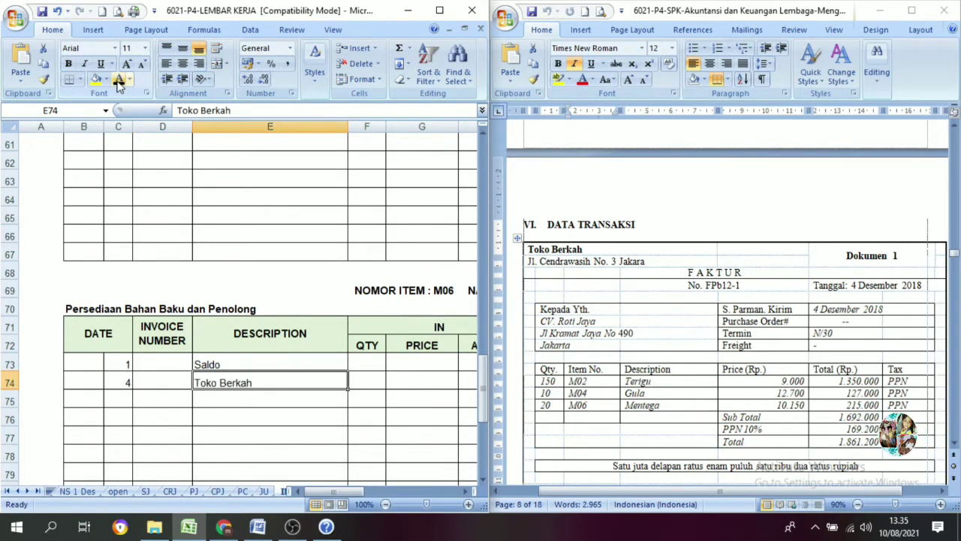
pyautogui.click(461, 494)
pyautogui.click(461, 494)
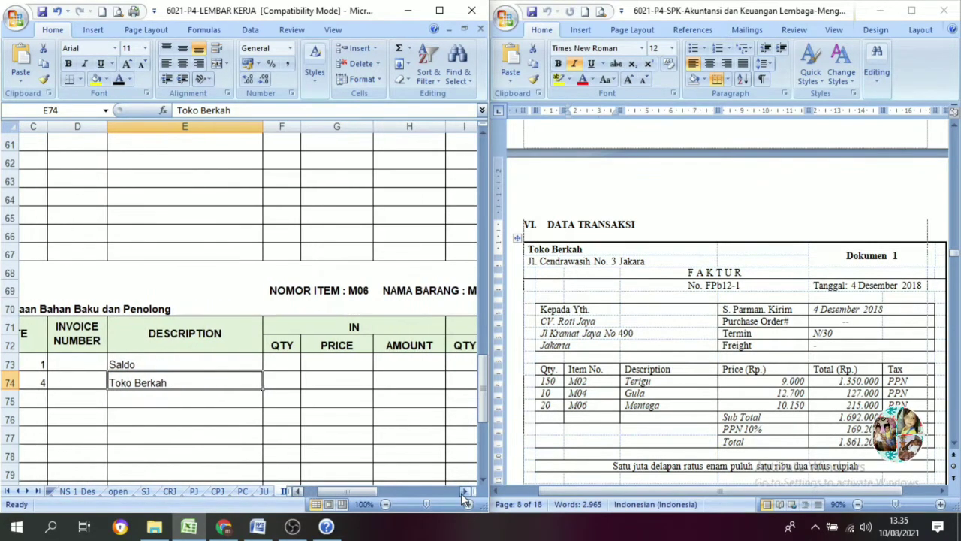
pyautogui.click(269, 380)
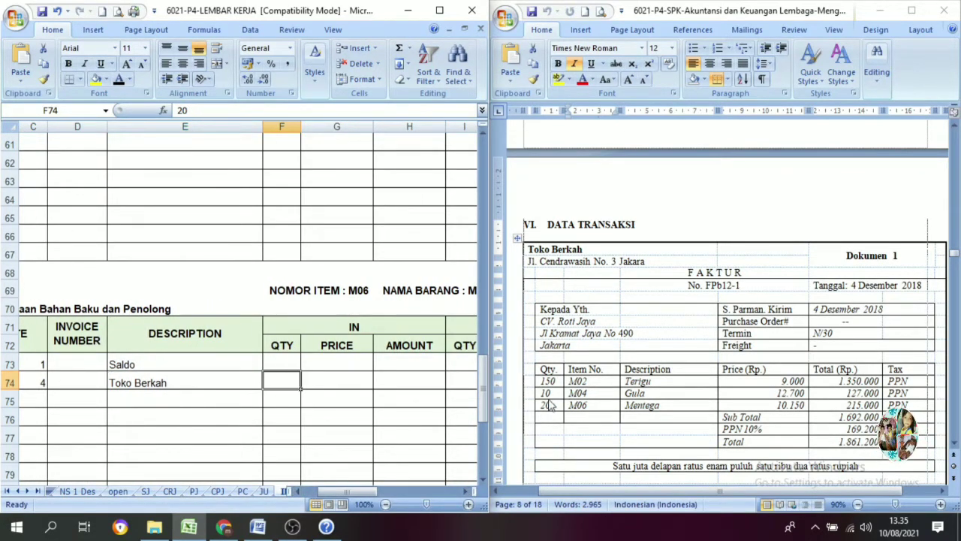
pyautogui.click(118, 81)
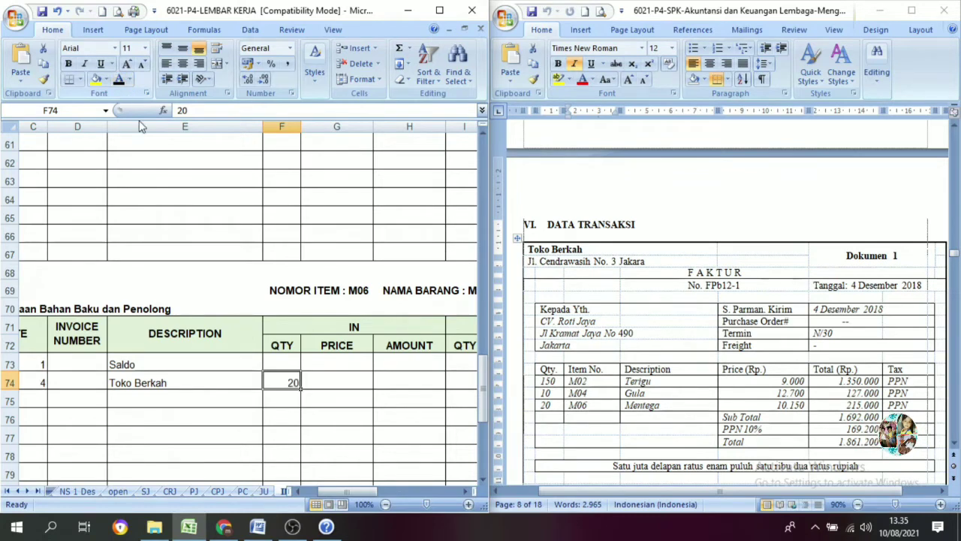
# Step: Show the IN price 10.150 and the amount 203.000, calculated as =G74*F74, in row 74 using the Automatic font color
pyautogui.click(335, 387)
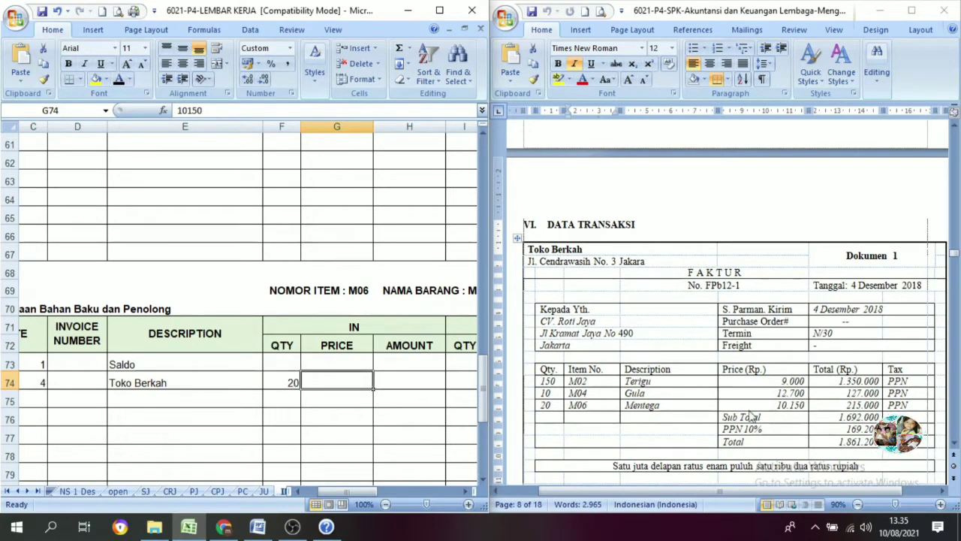
pyautogui.click(118, 81)
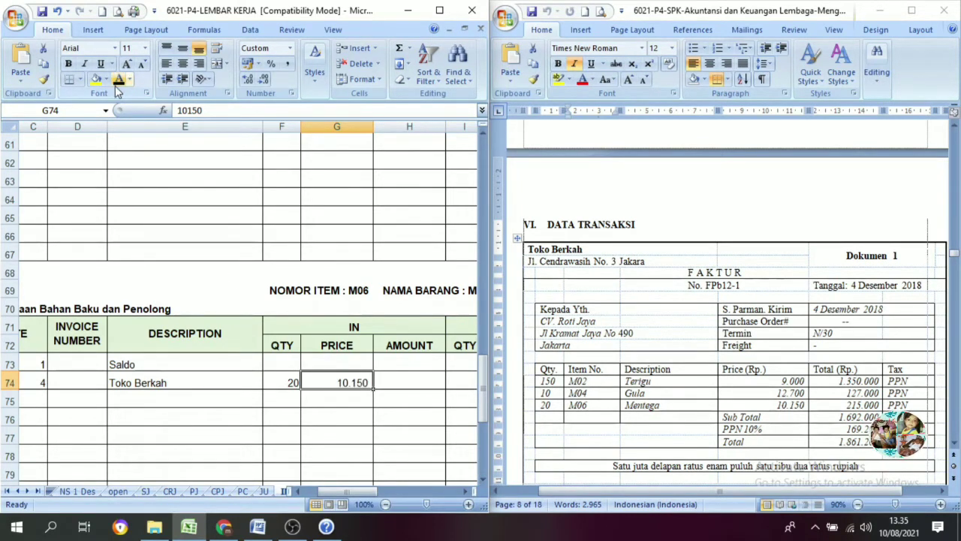
pyautogui.click(410, 388)
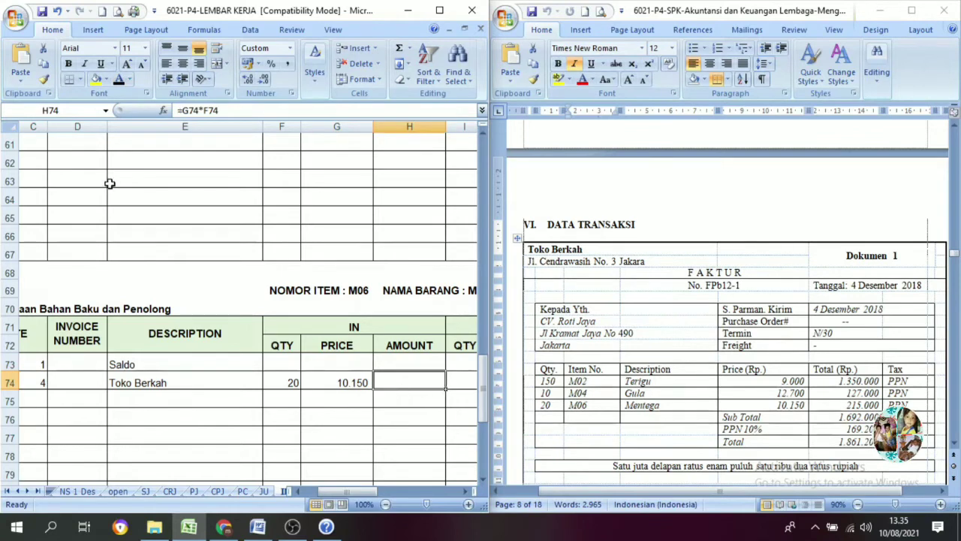
pyautogui.click(118, 82)
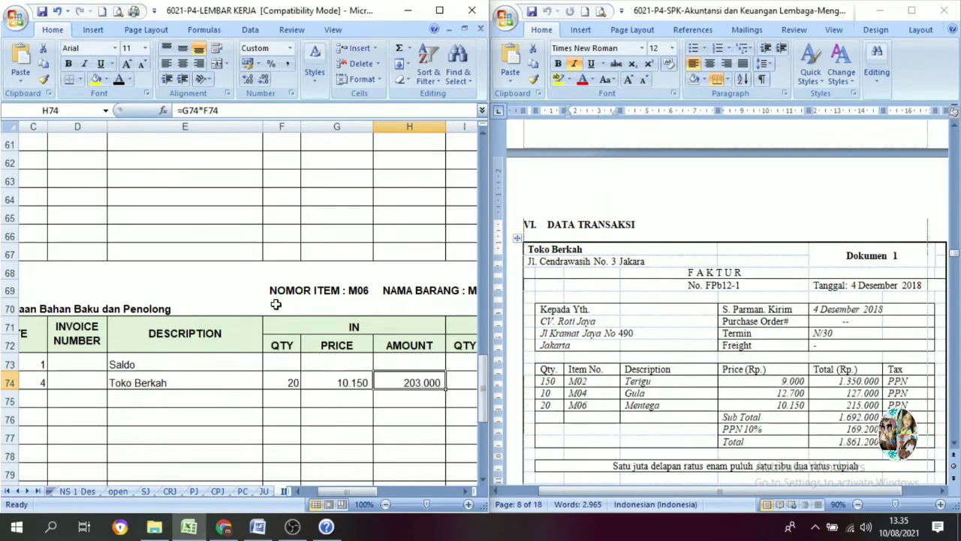
# Step: Show the balance quantity 45 and the balance amount 456.750, calculated as =N73+H74, in row 74 of the MENTEGA card
pyautogui.moveTo(344, 492); pyautogui.dragTo(389, 494)
pyautogui.click(298, 384)
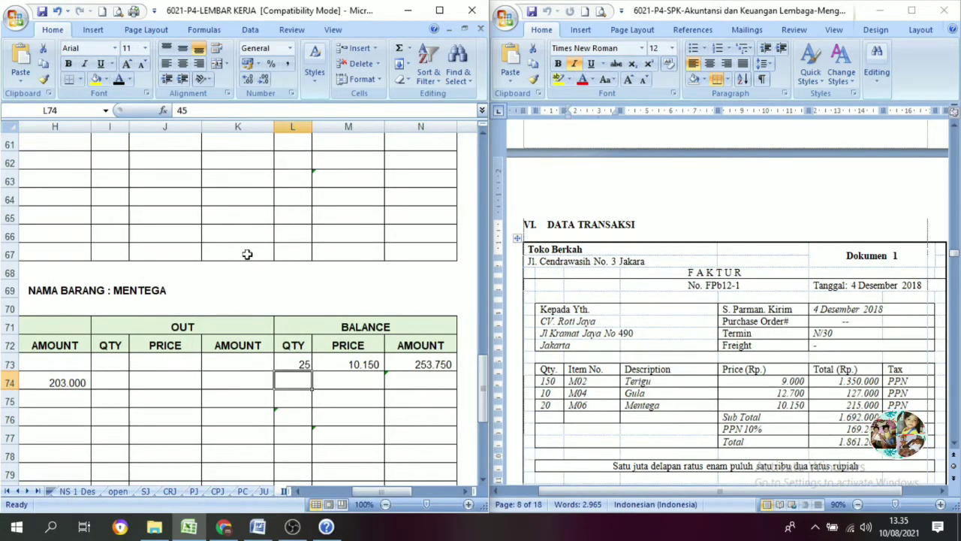
pyautogui.click(118, 81)
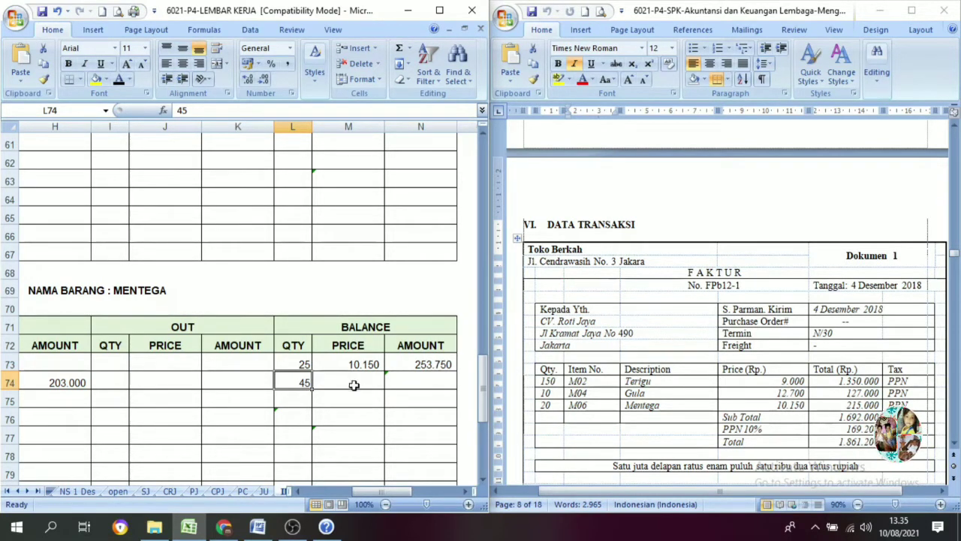
pyautogui.click(416, 387)
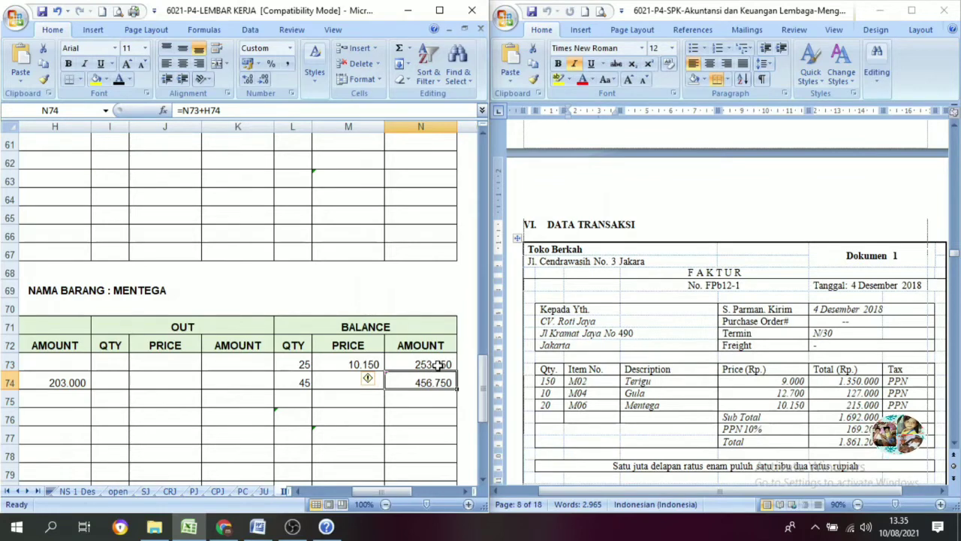
# Step: Review the opening balance amount and the Toko Berkah purchase amount that make up the MENTEGA balance amount
pyautogui.click(439, 364)
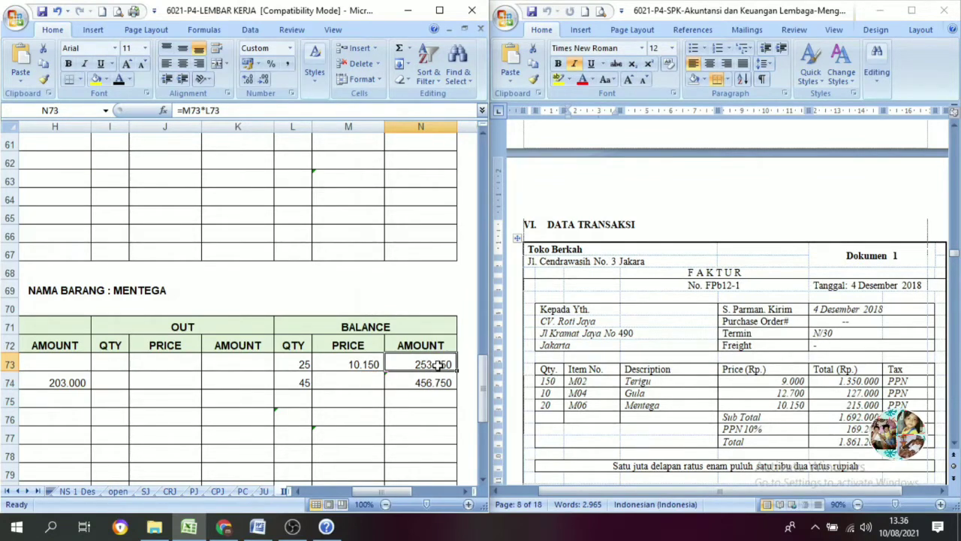
pyautogui.click(60, 382)
pyautogui.click(420, 382)
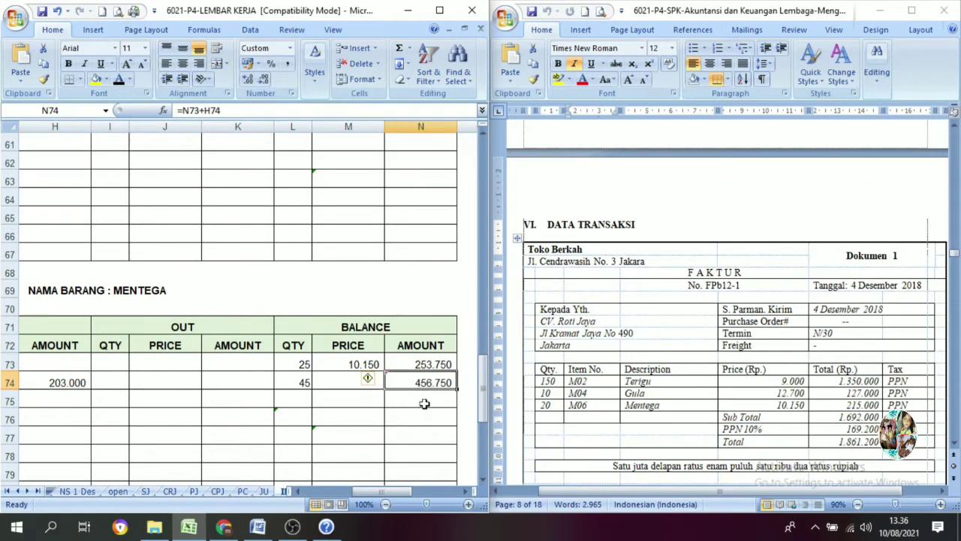
# Step: Show the average price 10.150, calculated as =N74/L74 from the balance amount and quantity, in row 74 of the MENTEGA card
pyautogui.click(341, 383)
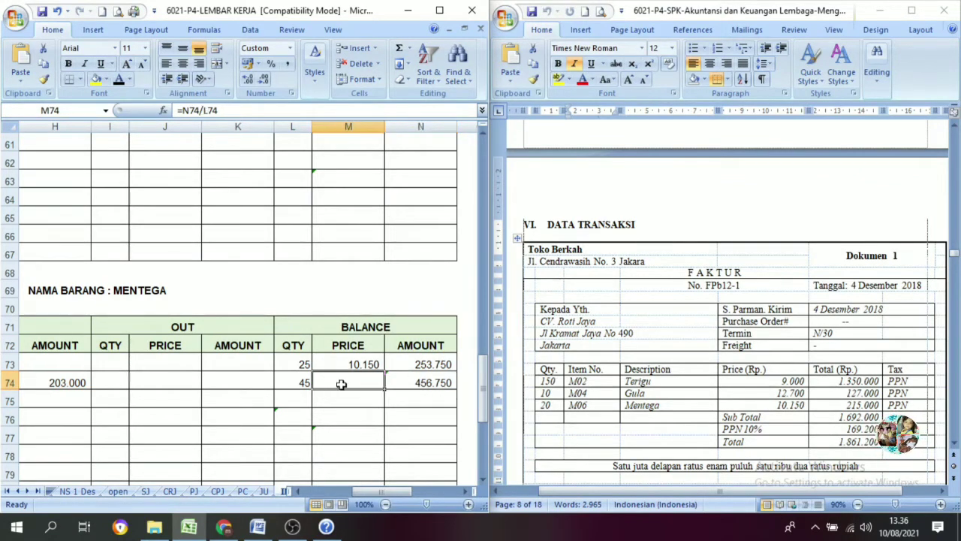
pyautogui.click(430, 381)
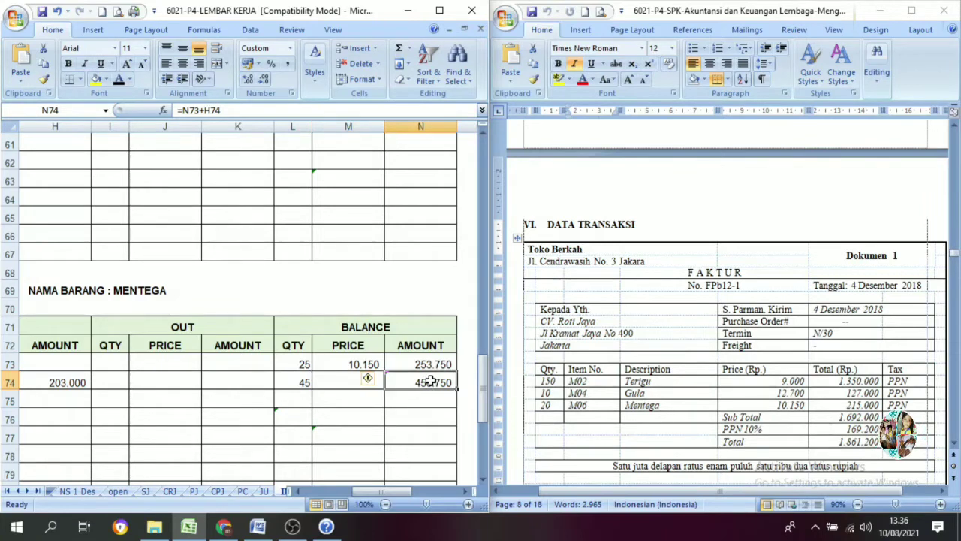
pyautogui.click(295, 383)
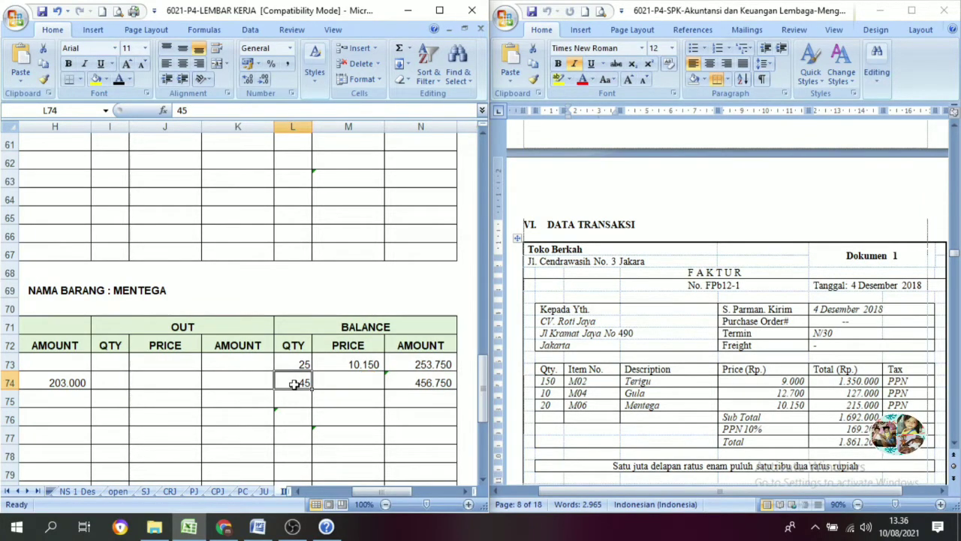
pyautogui.click(342, 387)
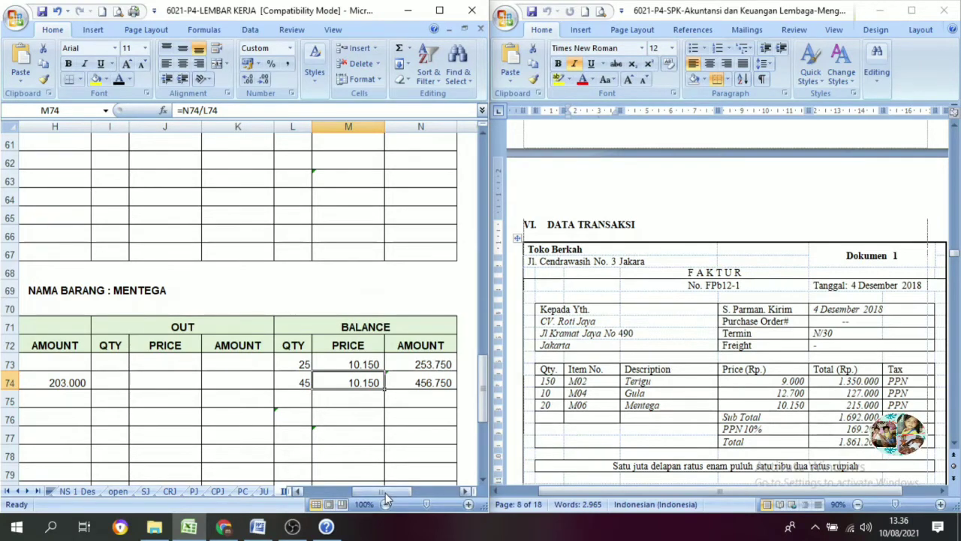
# Step: Check the Terigu, Gula and Mentega lines on the Dokumen 1 invoice against the recorded inventory cards
pyautogui.moveTo(385, 493); pyautogui.dragTo(339, 497)
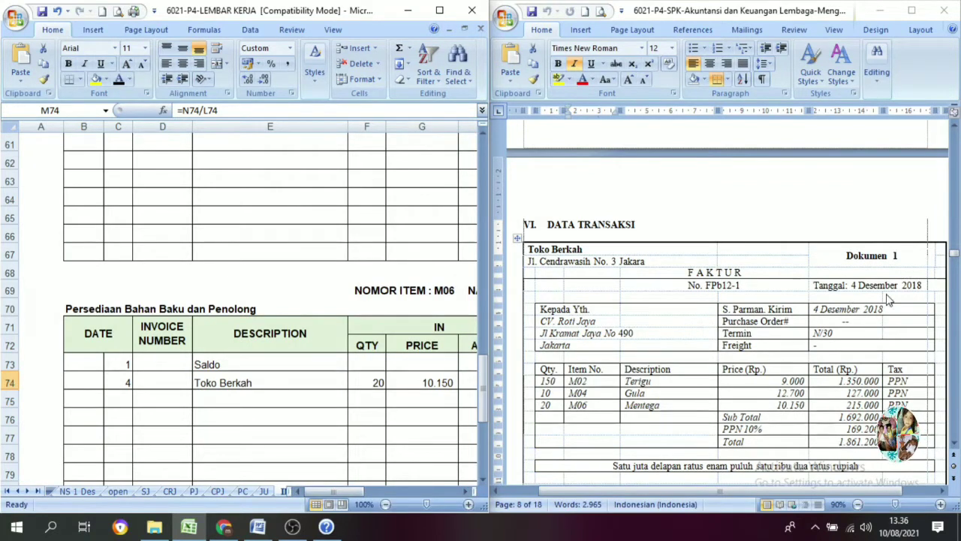
pyautogui.click(653, 386)
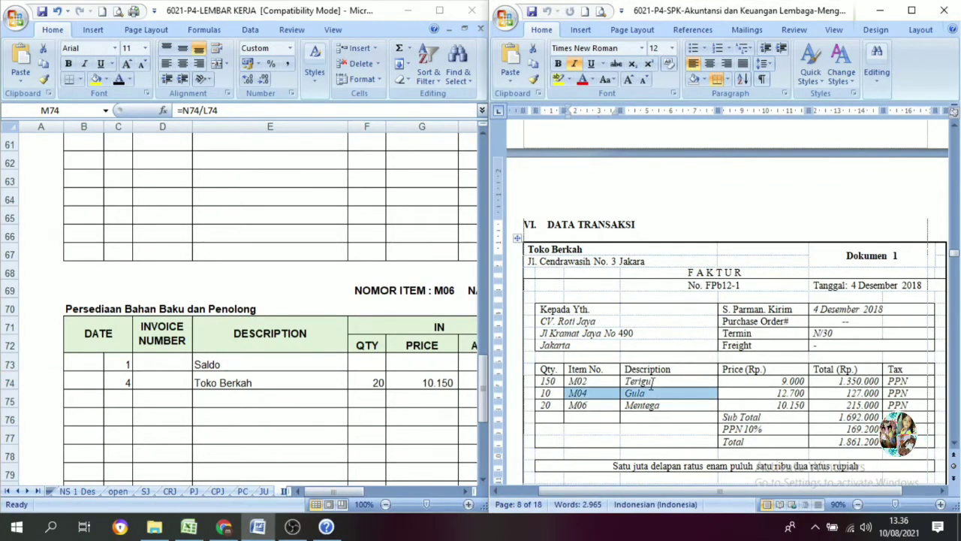
pyautogui.moveTo(652, 381); pyautogui.dragTo(635, 382)
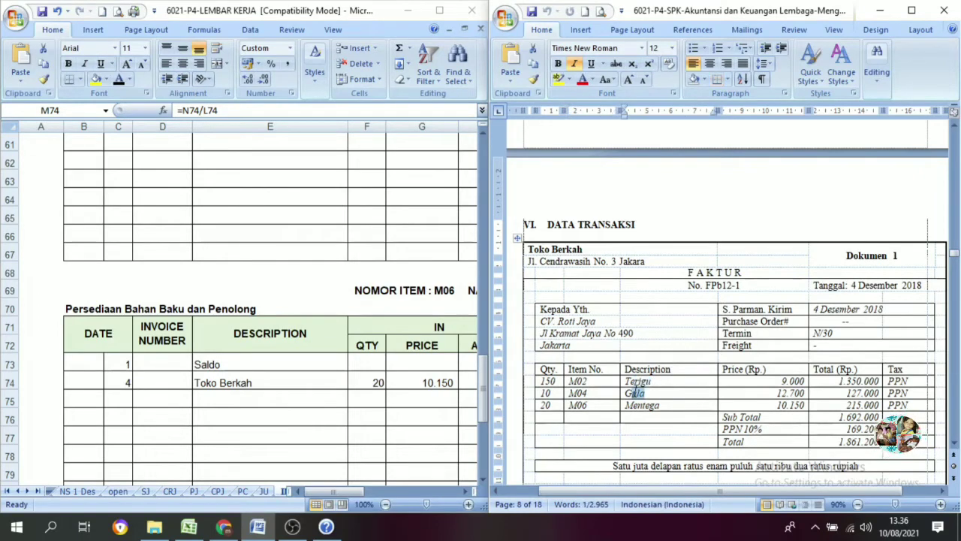
pyautogui.doubleClick(656, 405)
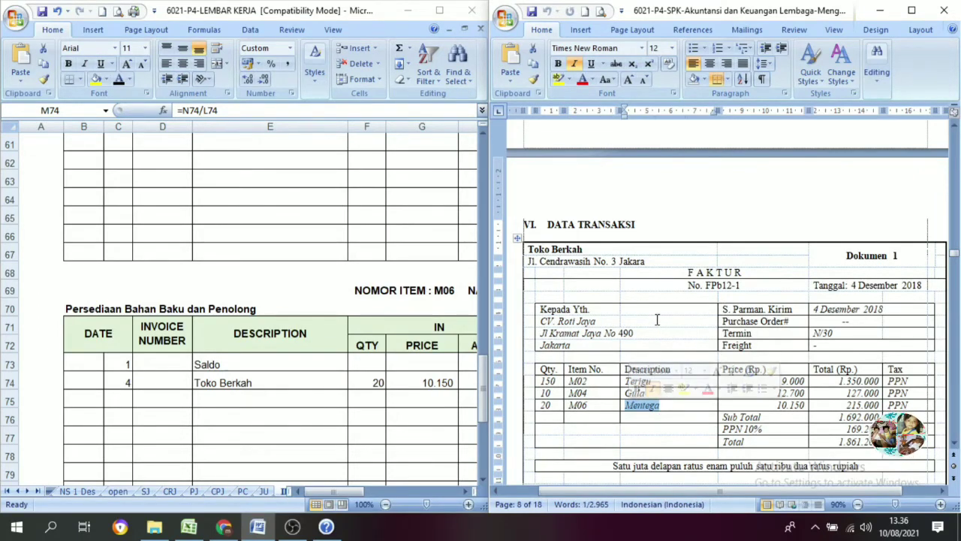
# Step: Examine the Toko Berkah Nota Kontan in Dokumen 2, including its supplier, date and purchased items
pyautogui.scroll(-4, 656, 320)
pyautogui.scroll(-2, 656, 320)
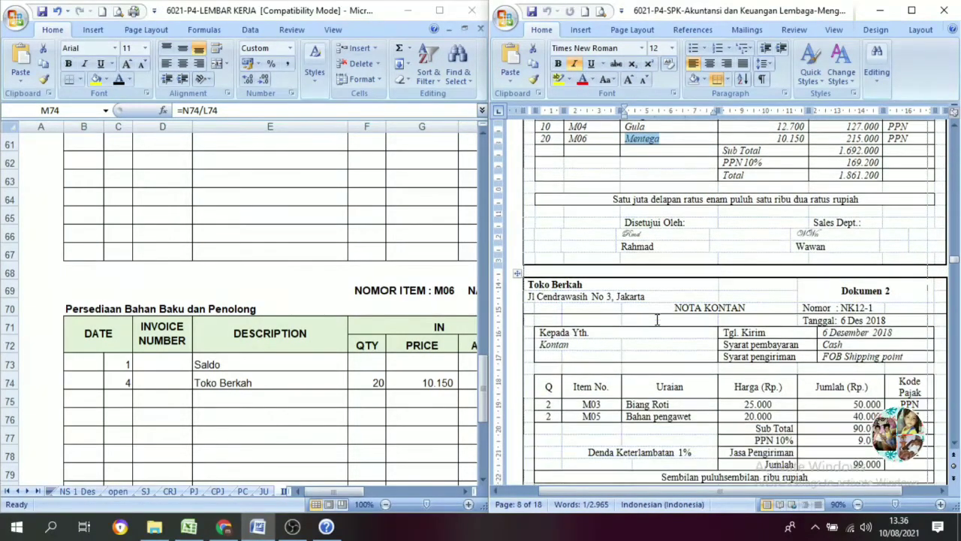
pyautogui.click(294, 361)
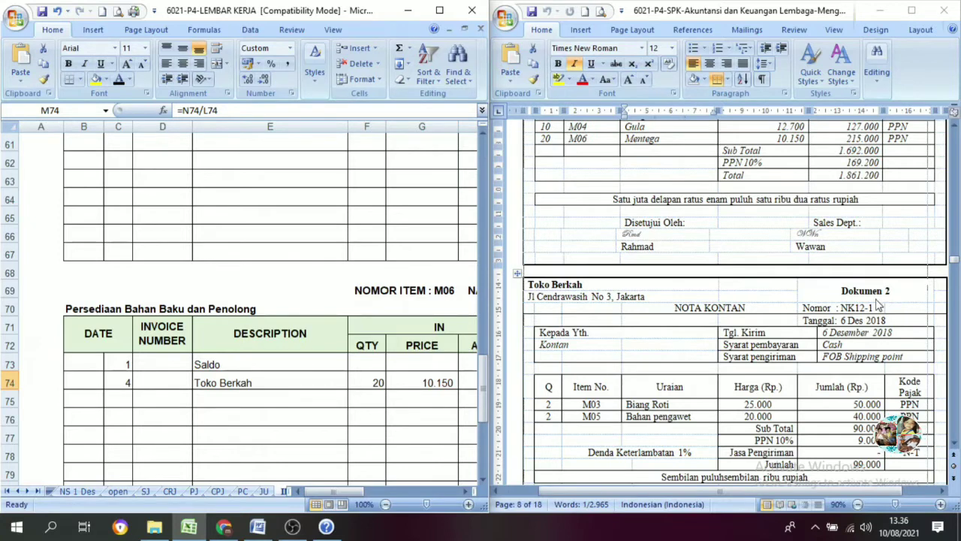
pyautogui.click(698, 309)
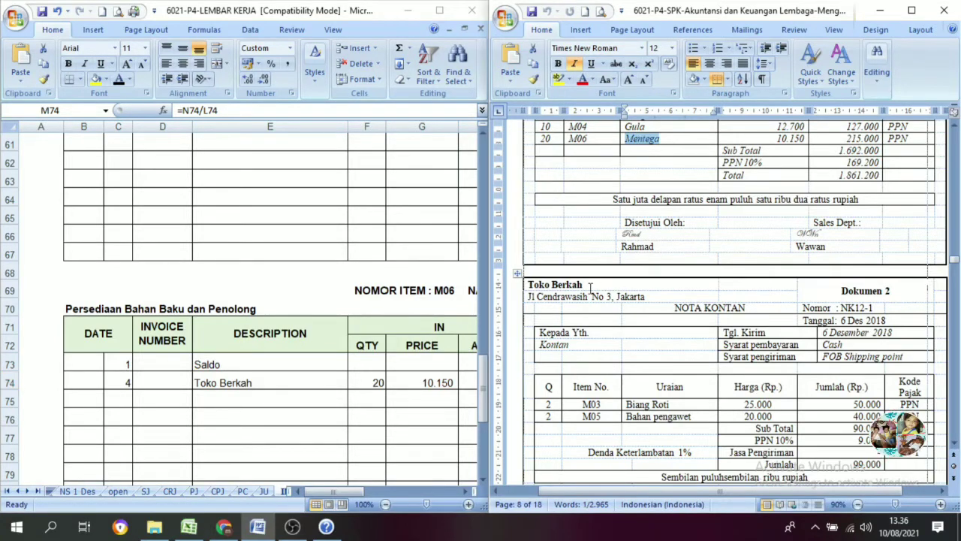
pyautogui.moveTo(591, 285); pyautogui.dragTo(528, 285)
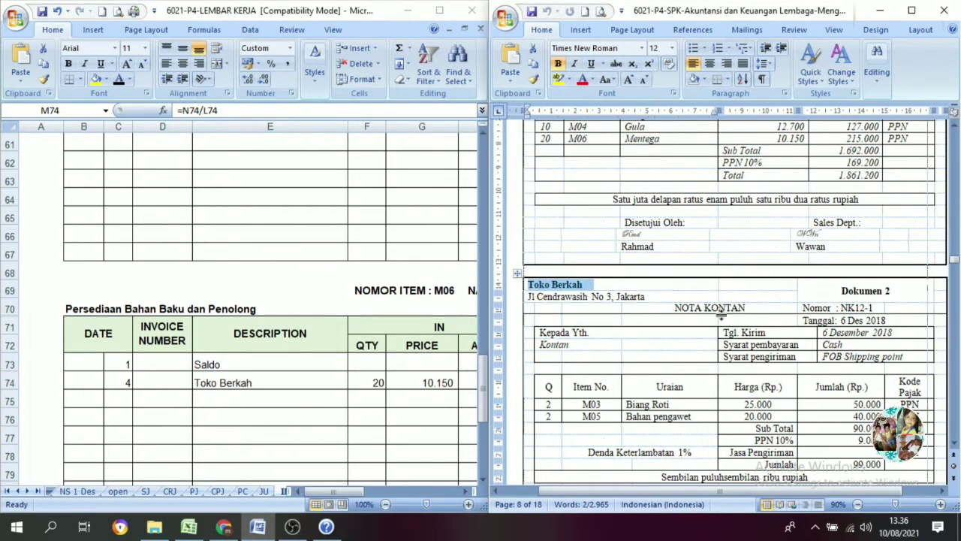
pyautogui.click(717, 309)
# Step: Examine the SUMBER DOKUMEN diagram beside the inventory cards, covering Nota Kontan, Faktur, Bukti Memo and Nota Kredit
pyautogui.scroll(16, 422, 364)
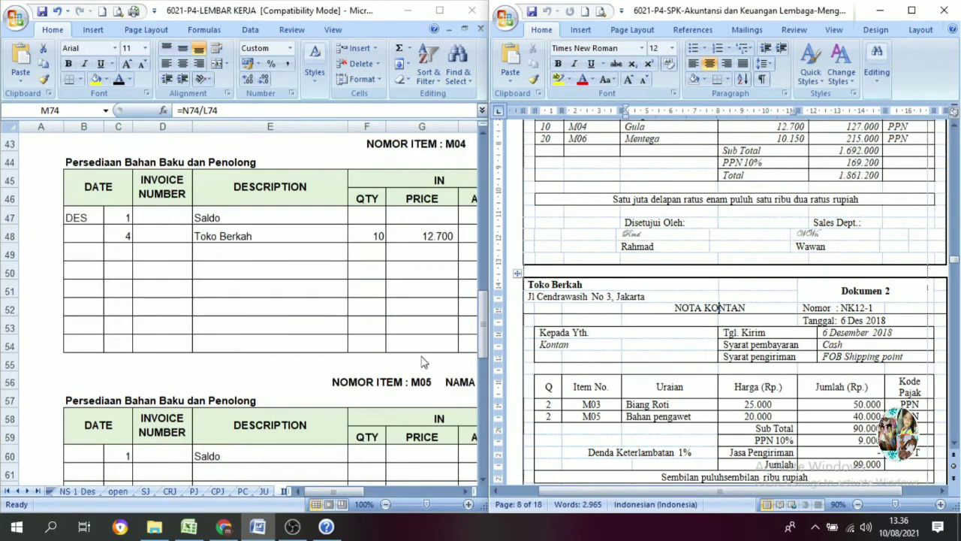
pyautogui.scroll(-1, 400, 374)
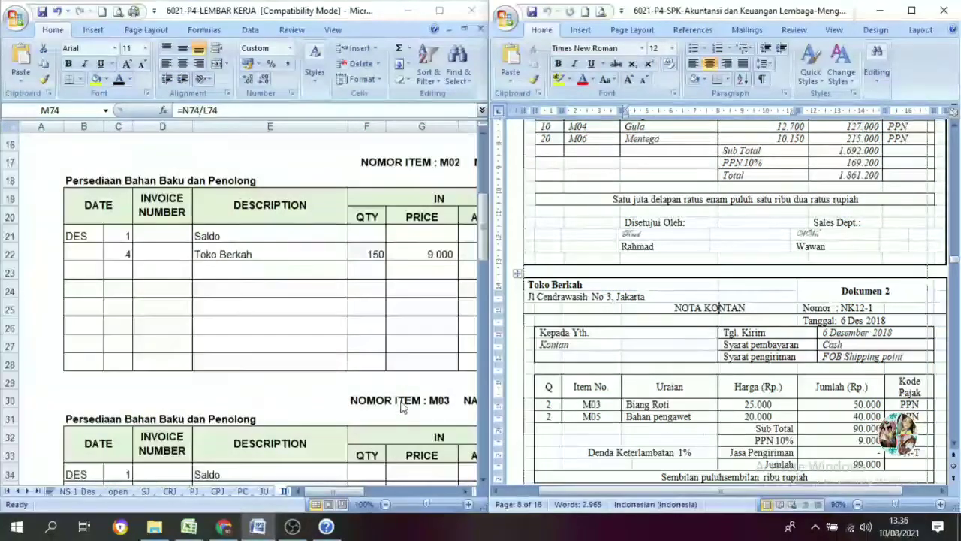
pyautogui.click(383, 495)
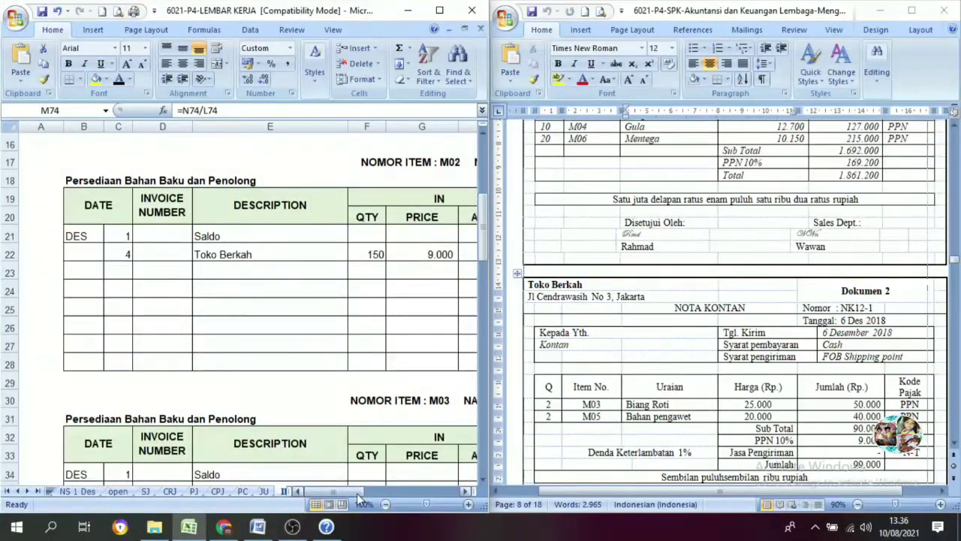
pyautogui.moveTo(359, 491); pyautogui.dragTo(432, 497)
pyautogui.click(464, 491)
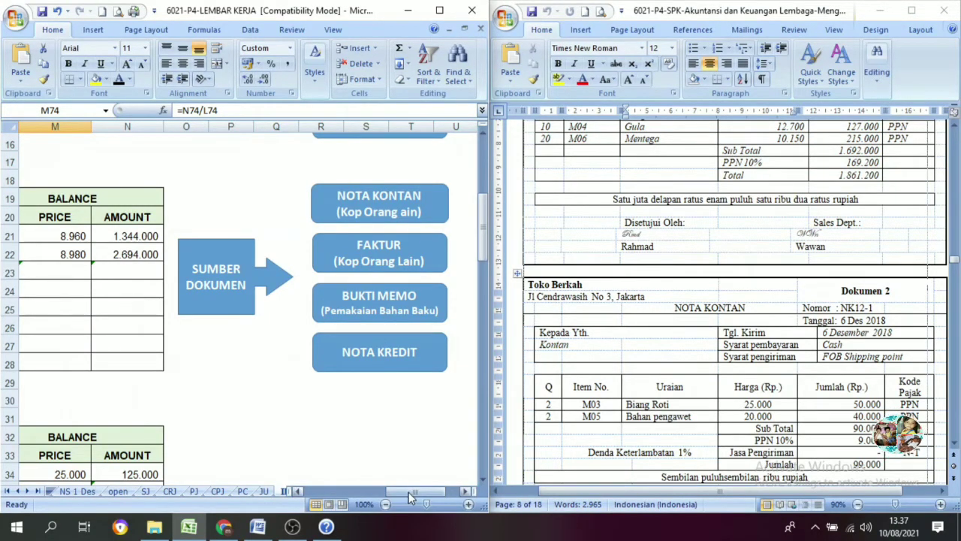
pyautogui.moveTo(409, 497); pyautogui.dragTo(342, 497)
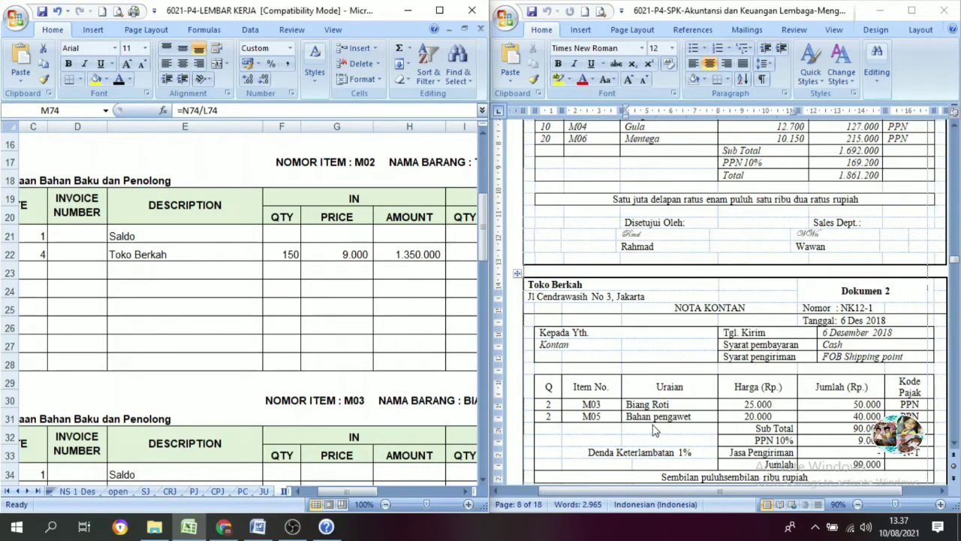
# Step: Show the hidden date 6 in row 35 of the M03 BIANG ROTI card by changing its font colour to black
pyautogui.click(468, 493)
pyautogui.click(468, 493)
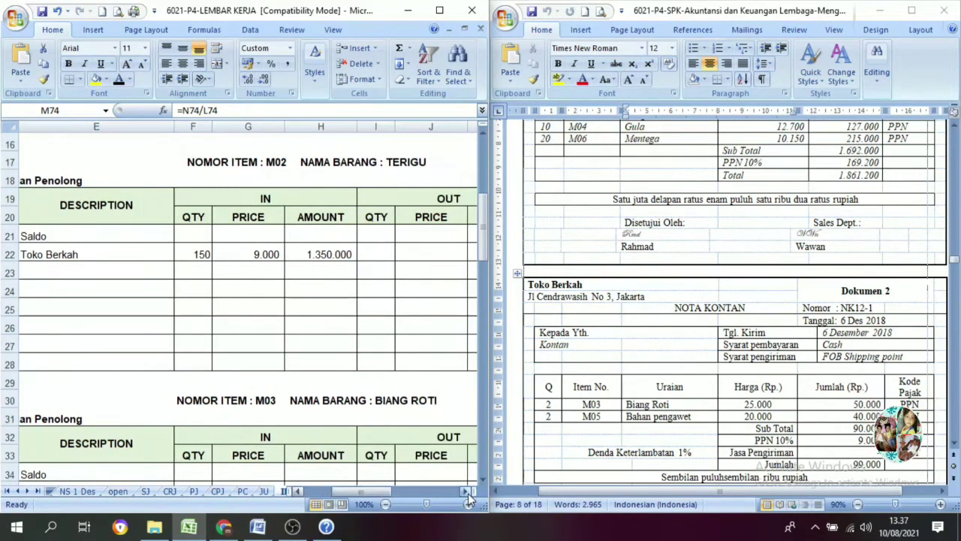
pyautogui.scroll(-3, 411, 359)
pyautogui.click(386, 234)
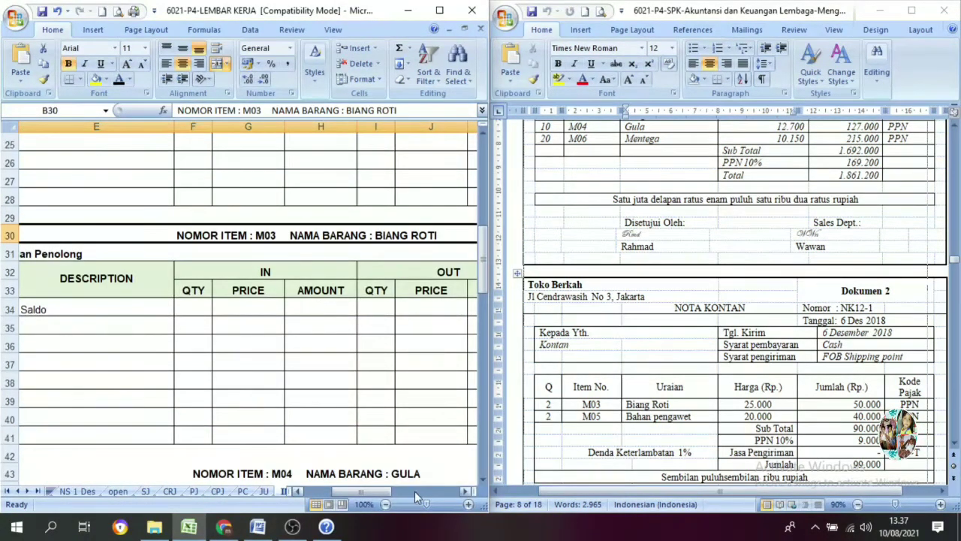
pyautogui.moveTo(384, 493); pyautogui.dragTo(333, 493)
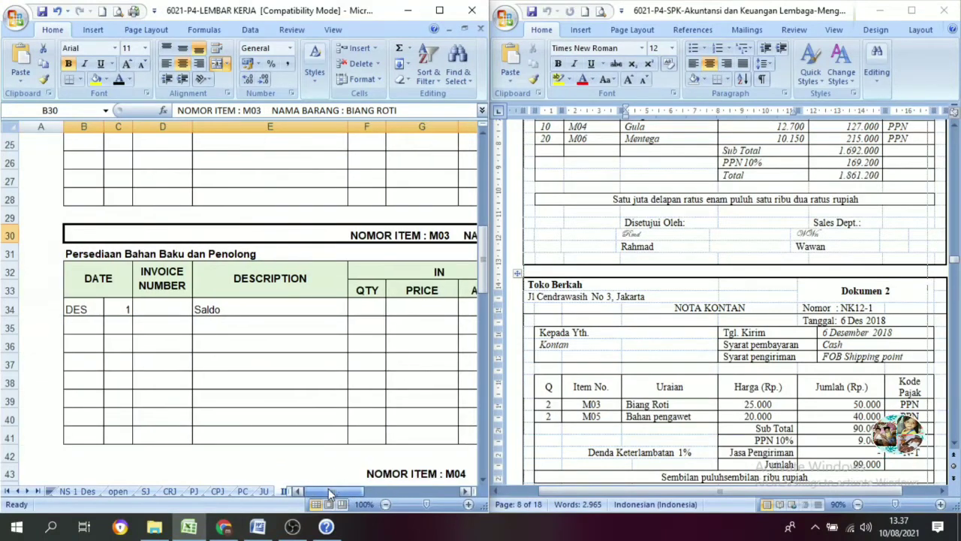
pyautogui.click(109, 330)
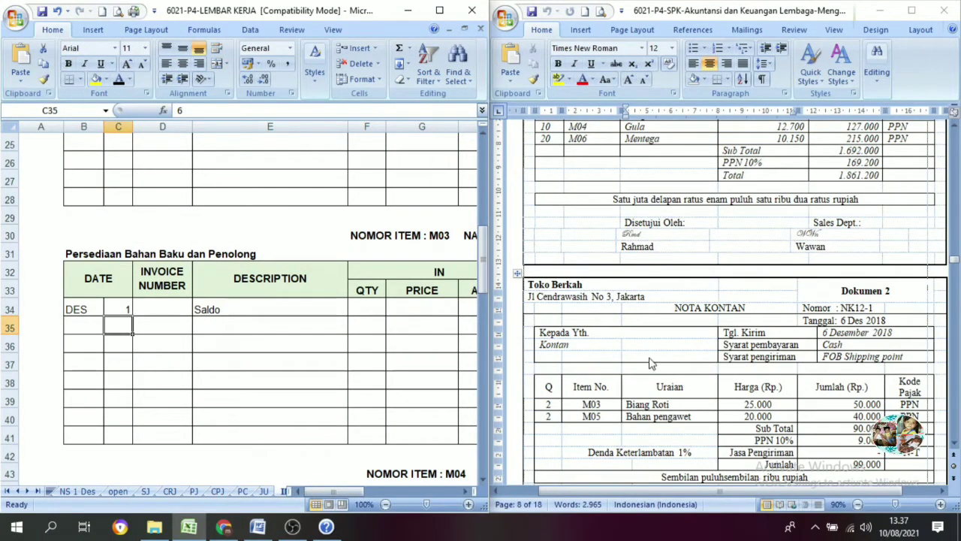
pyautogui.click(119, 79)
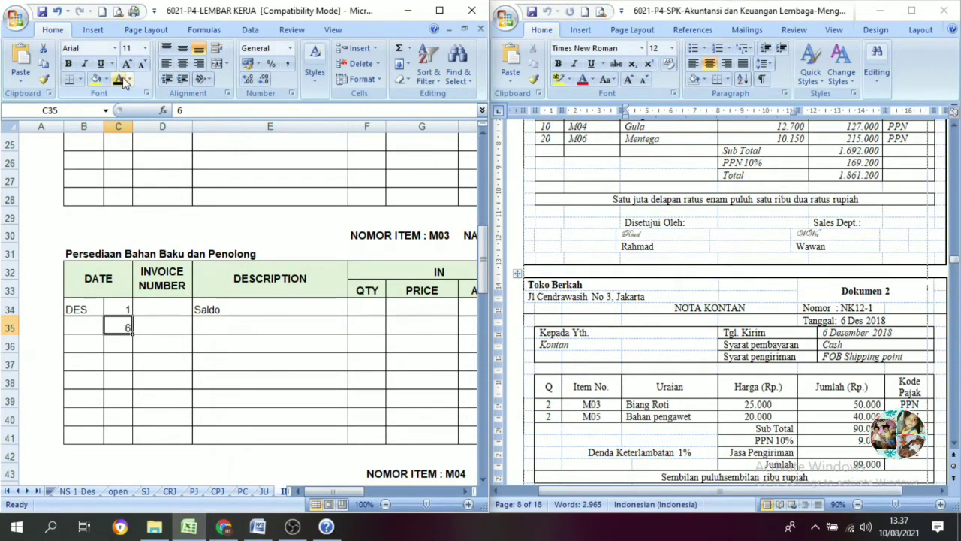
pyautogui.click(224, 343)
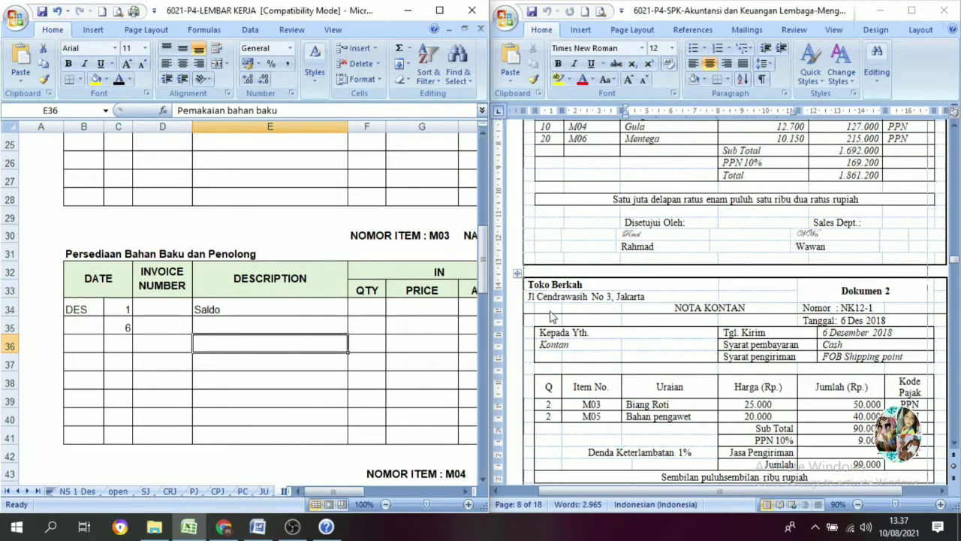
pyautogui.click(119, 80)
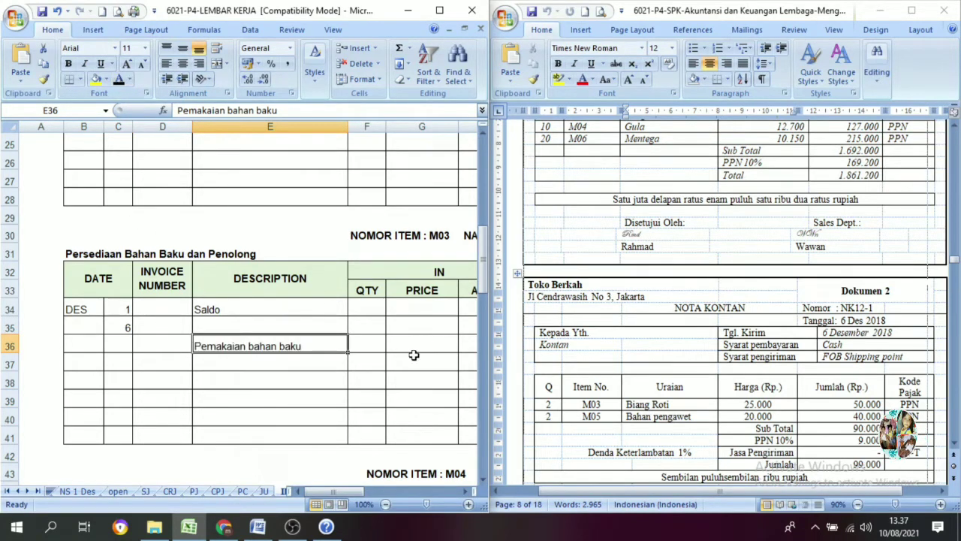
pyautogui.click(371, 342)
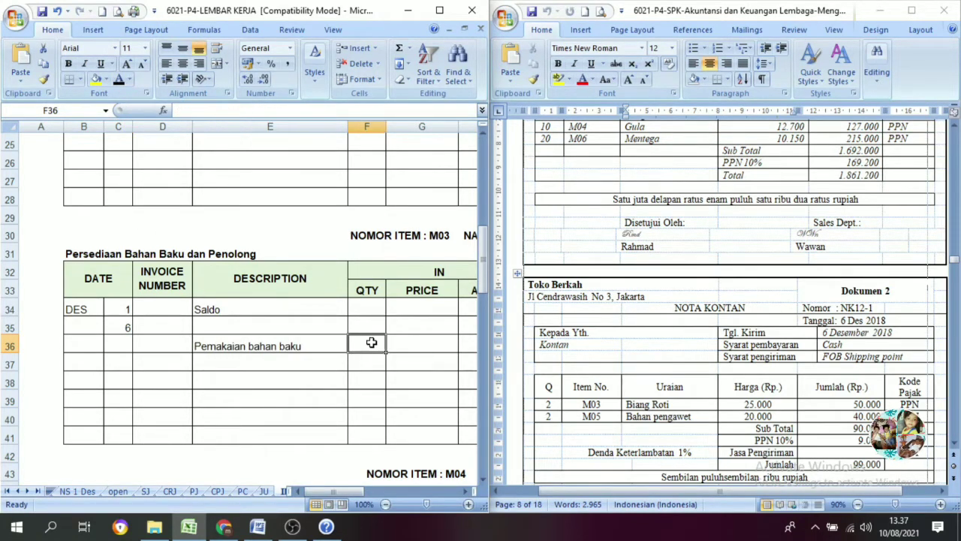
pyautogui.click(467, 490)
pyautogui.click(467, 491)
pyautogui.click(467, 490)
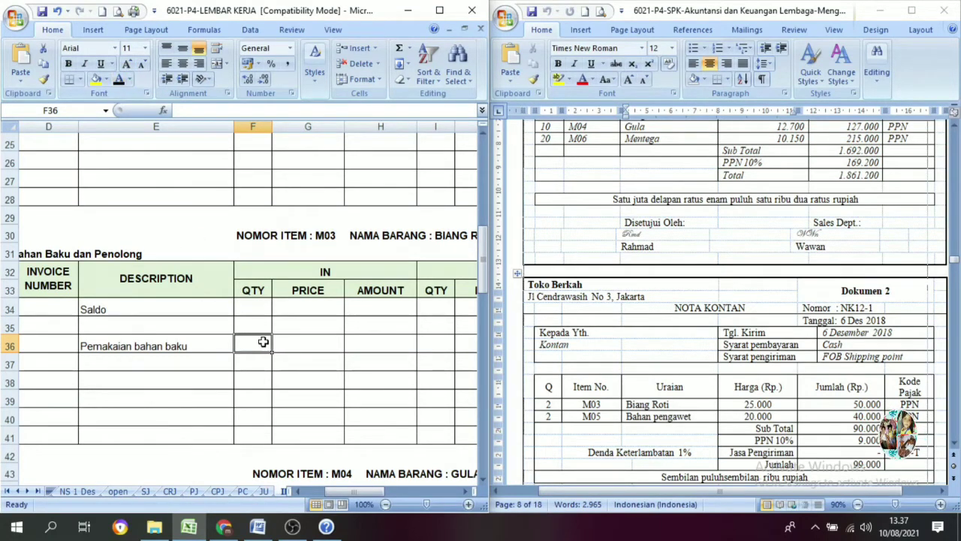
pyautogui.click(257, 327)
pyautogui.click(193, 349)
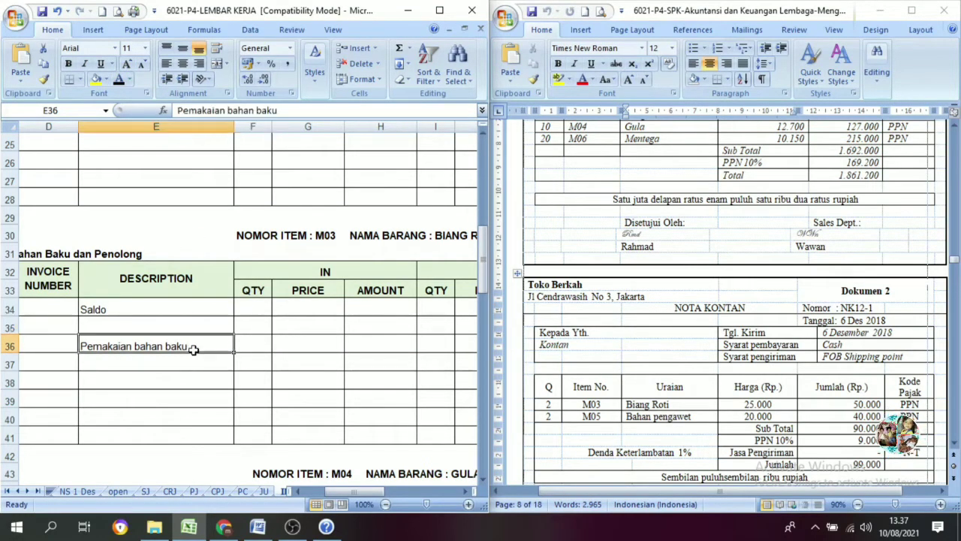
pyautogui.press('Delete')
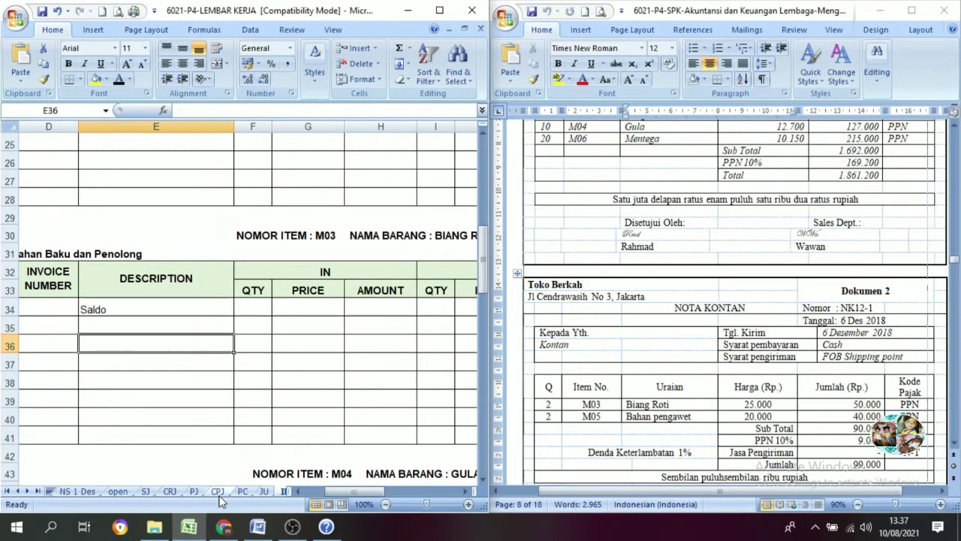
pyautogui.hotkey('ctrl', 'z')
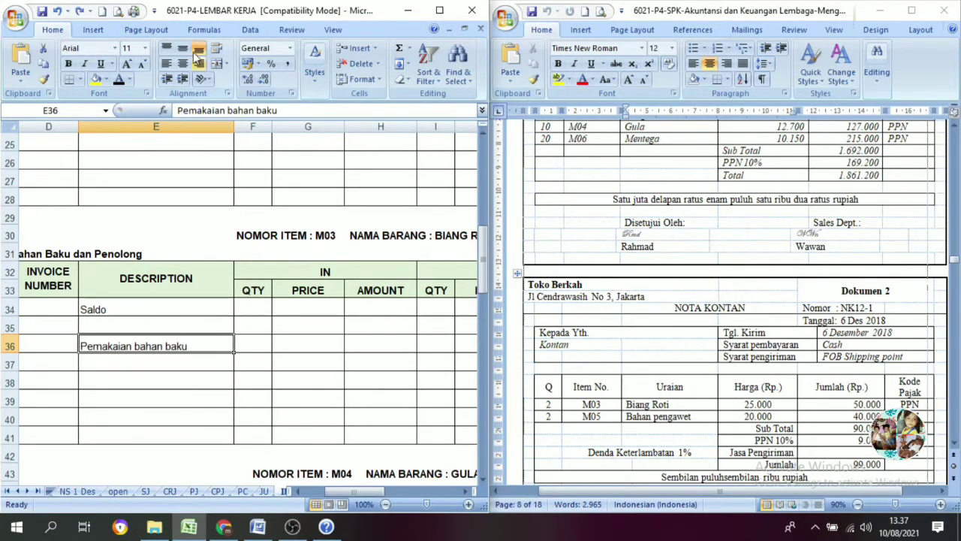
pyautogui.click(130, 79)
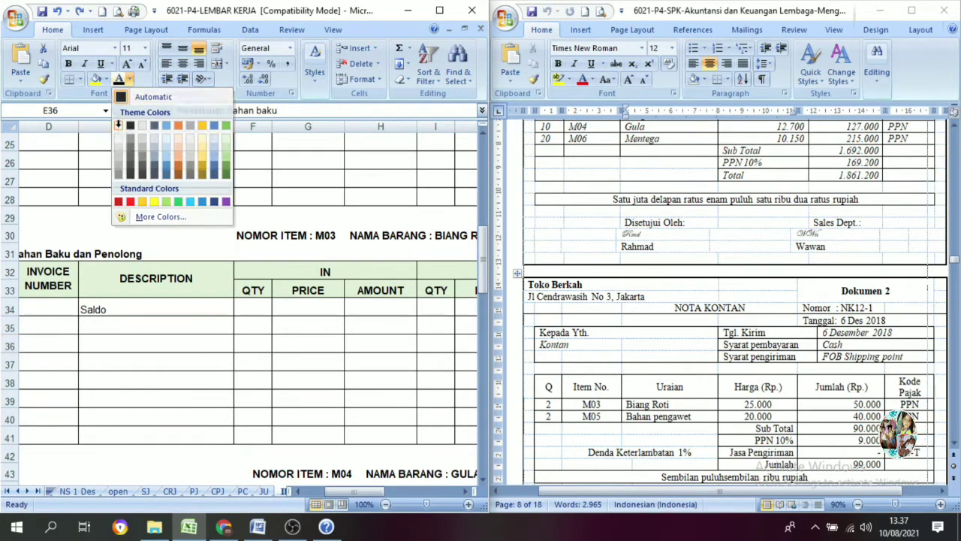
pyautogui.click(127, 125)
# Step: Show the description Pembelian Tunai and the incoming quantity 2 in row 35 of the BIANG ROTI card, using the automatic font colour
pyautogui.hscroll(-2, 362, 493)
pyautogui.click(259, 330)
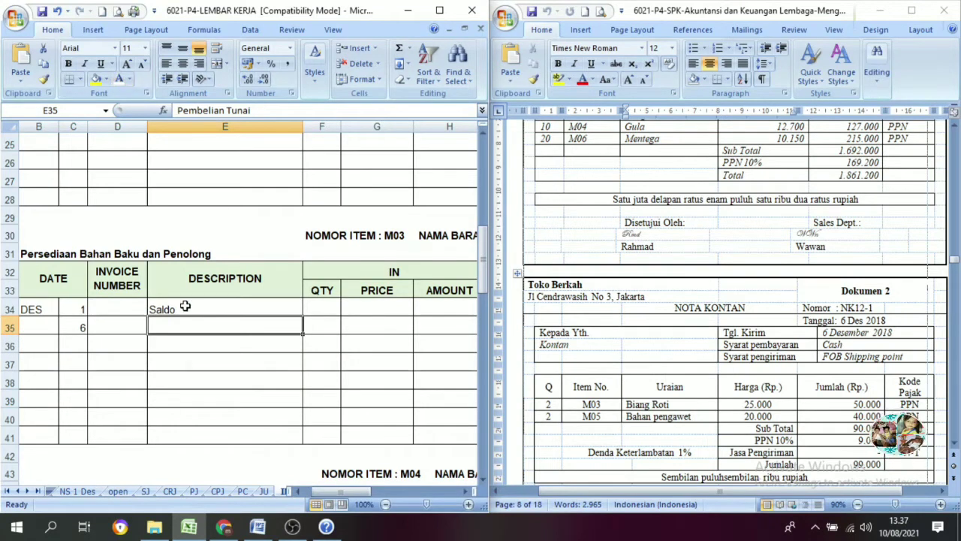
pyautogui.click(129, 80)
pyautogui.click(135, 95)
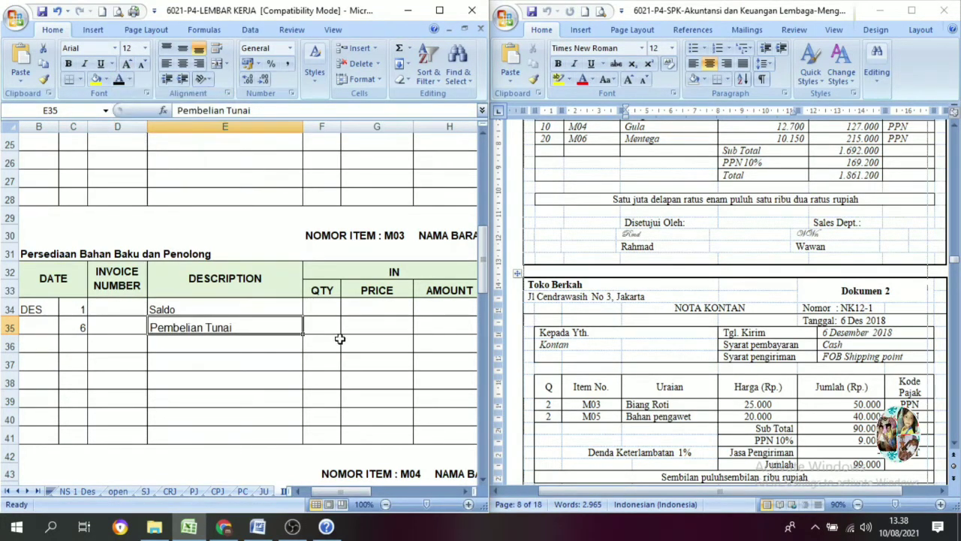
pyautogui.click(314, 330)
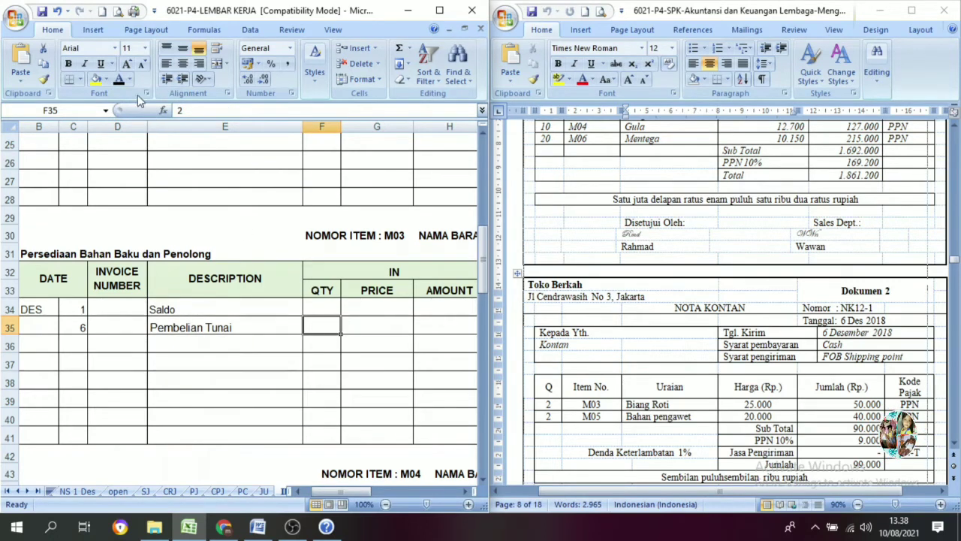
pyautogui.click(119, 80)
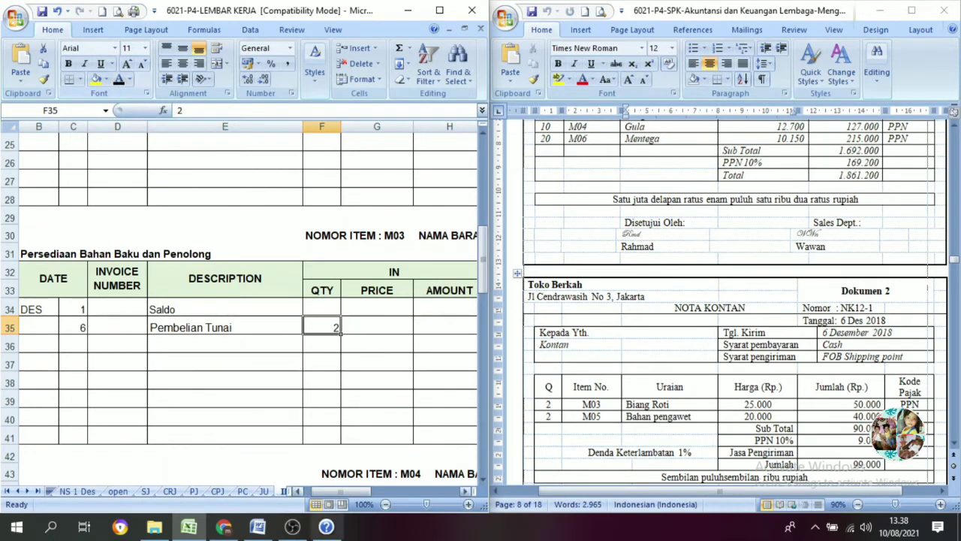
# Step: Show the incoming price 25.000 and the amount 50.000, calculated as =G35*F35, in row 35 of the BIANG ROTI card
pyautogui.click(467, 492)
pyautogui.click(468, 492)
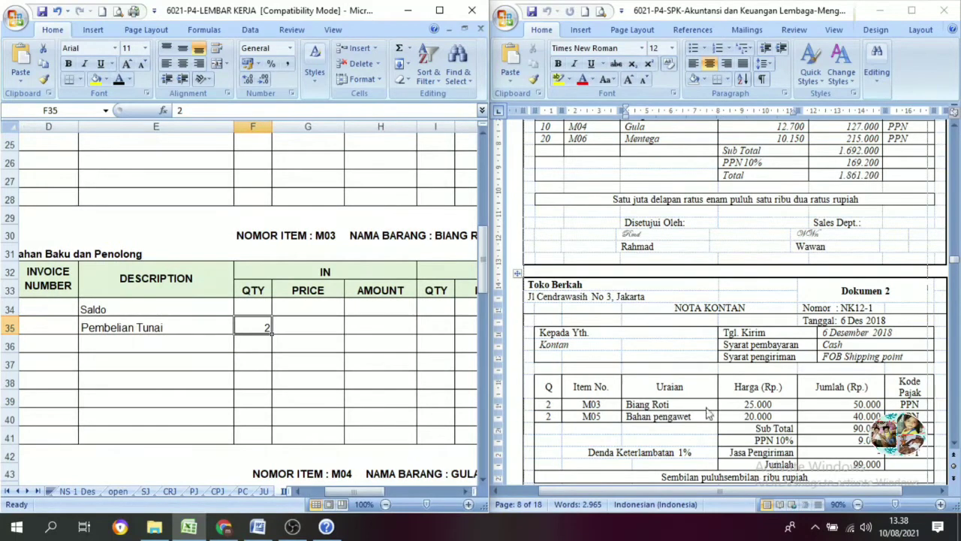
pyautogui.click(308, 328)
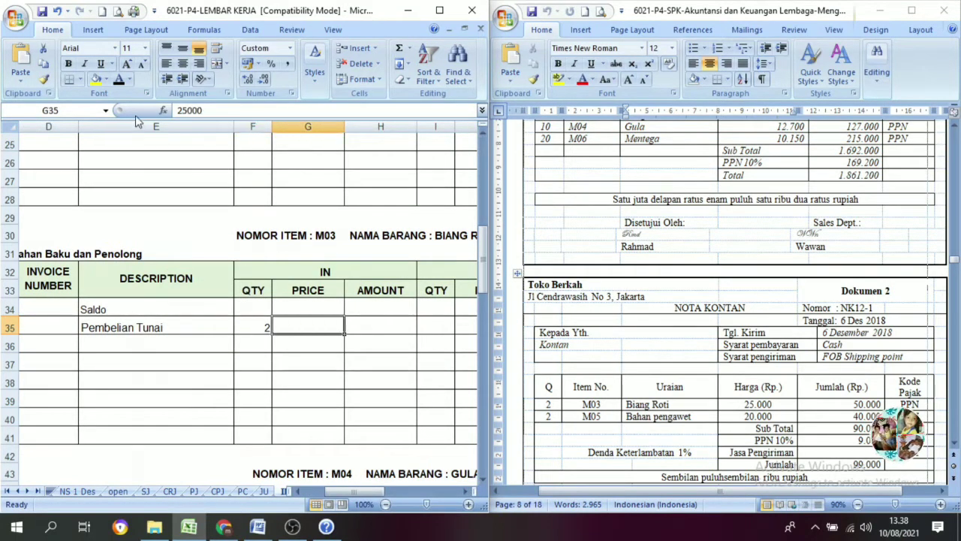
pyautogui.click(118, 79)
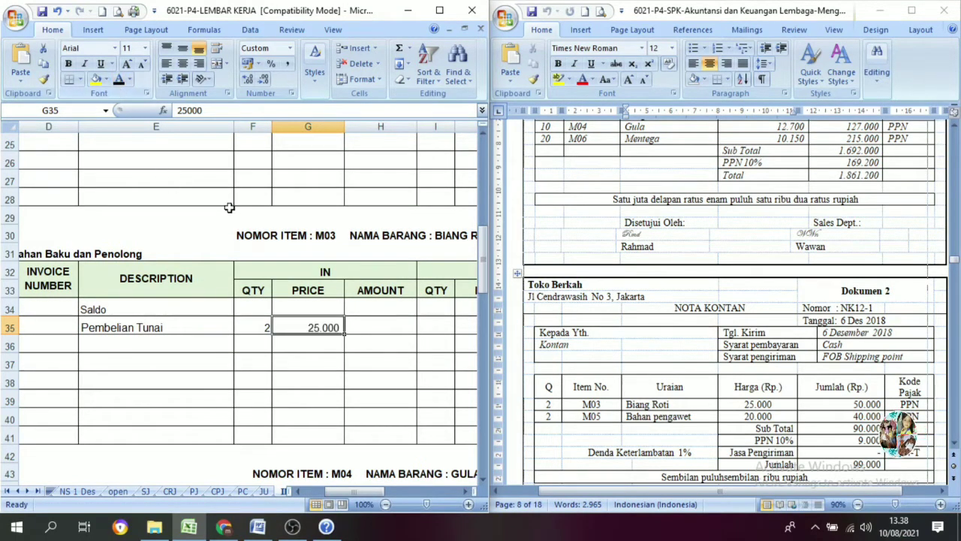
pyautogui.click(361, 327)
pyautogui.click(118, 79)
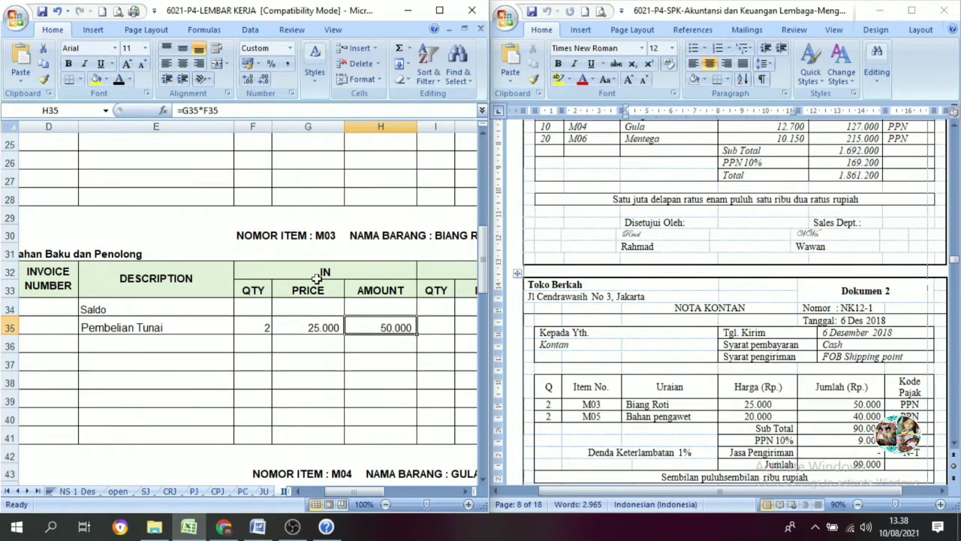
pyautogui.click(300, 330)
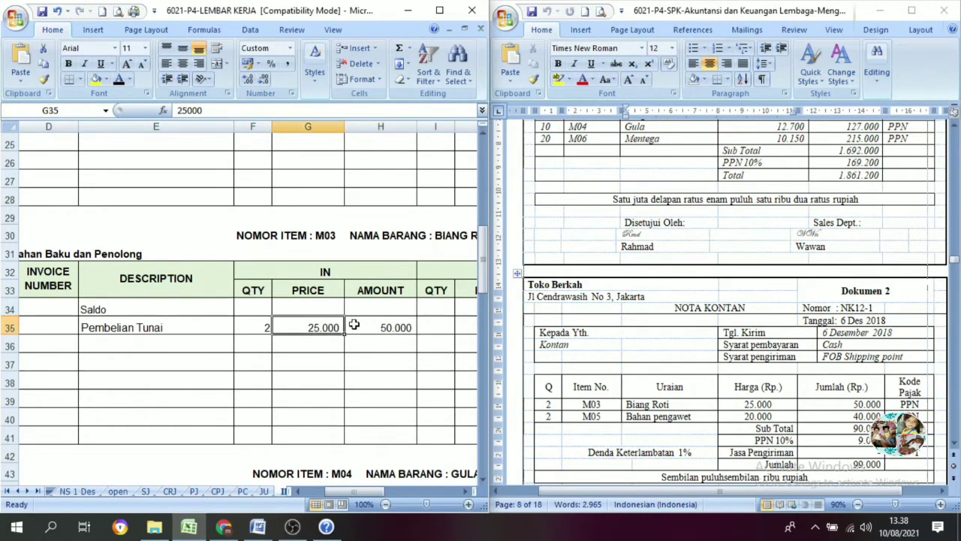
pyautogui.click(391, 328)
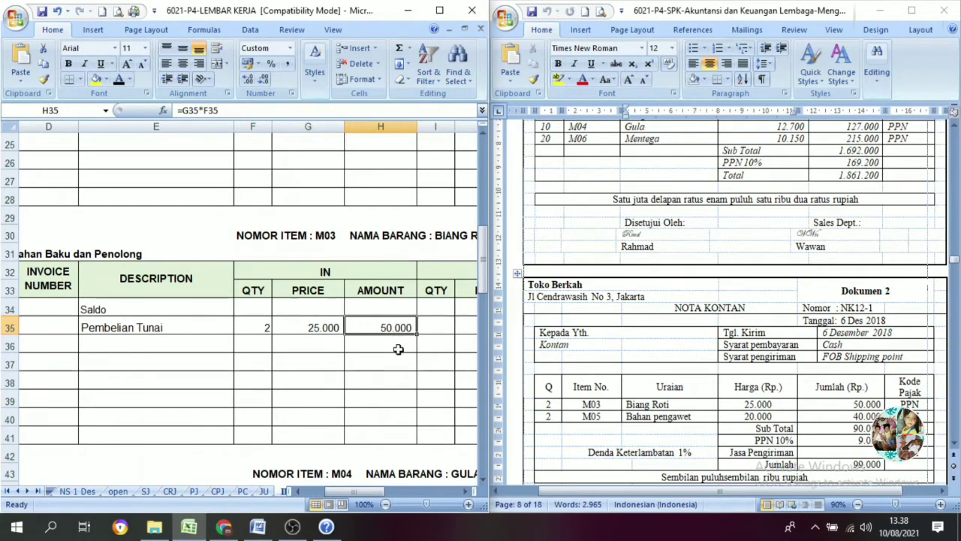
# Step: Show the balance quantity 7 in row 35 of the BIANG ROTI card, adding the purchase to the opening quantity
pyautogui.click(359, 491)
pyautogui.click(275, 290)
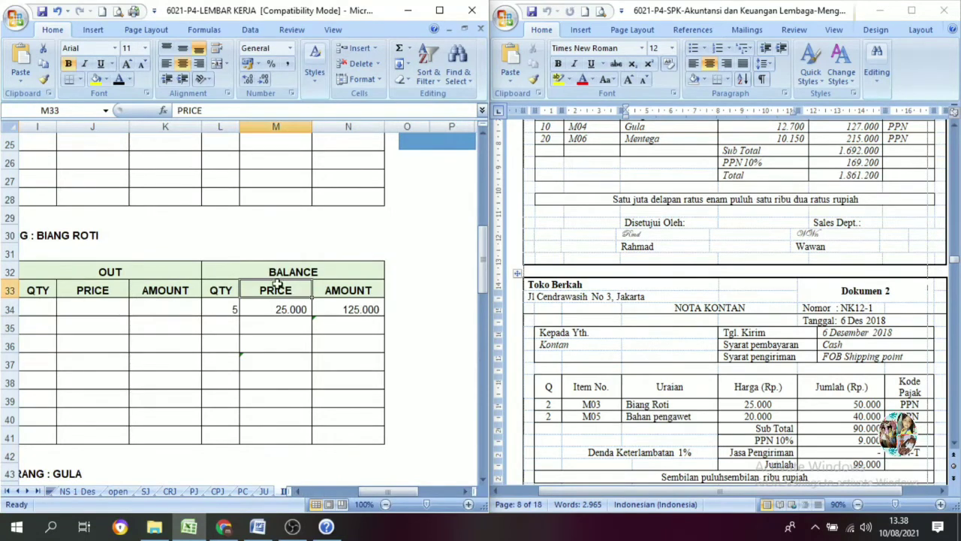
pyautogui.click(226, 325)
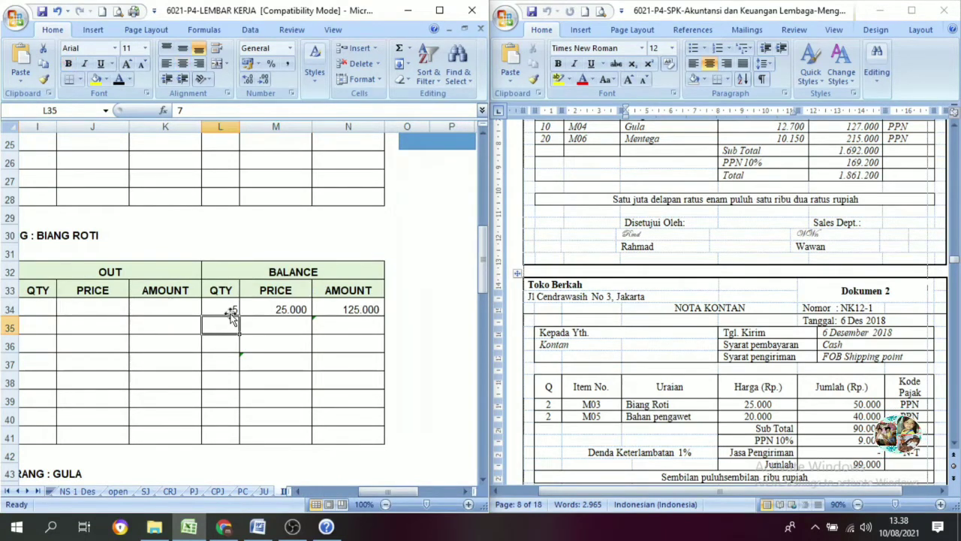
pyautogui.click(230, 310)
pyautogui.click(231, 326)
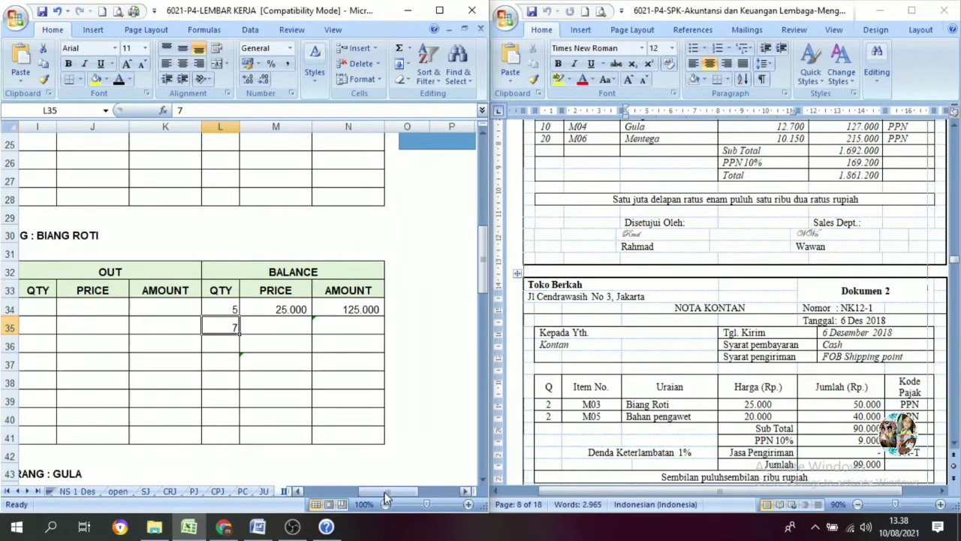
# Step: Show the balance amount 175.000, calculated as =N34+H35, in row 35 of the BIANG ROTI card
pyautogui.click(348, 485)
pyautogui.moveTo(367, 490)
pyautogui.mouseDown()
pyautogui.moveTo(340, 491)
pyautogui.moveTo(367, 492)
pyautogui.mouseUp()
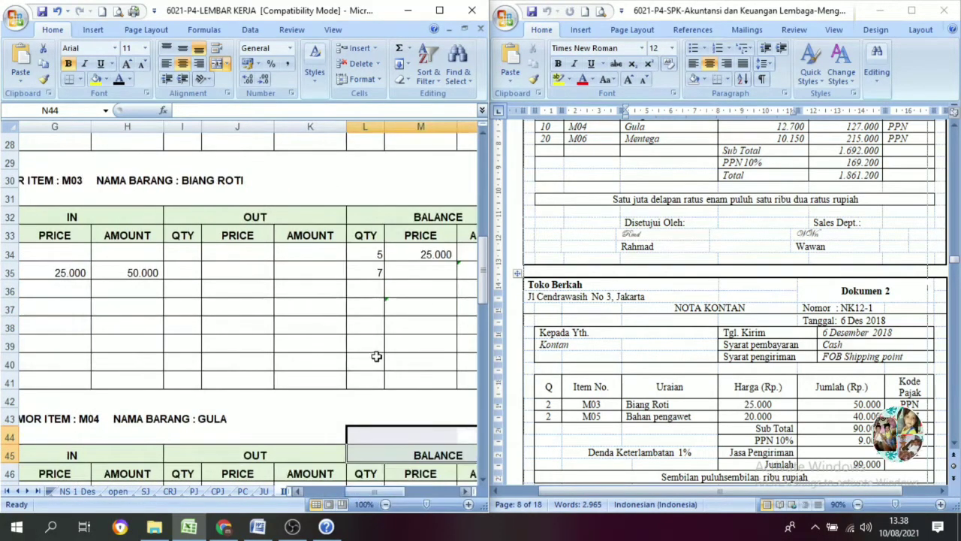
pyautogui.click(466, 491)
pyautogui.click(465, 491)
pyautogui.click(353, 269)
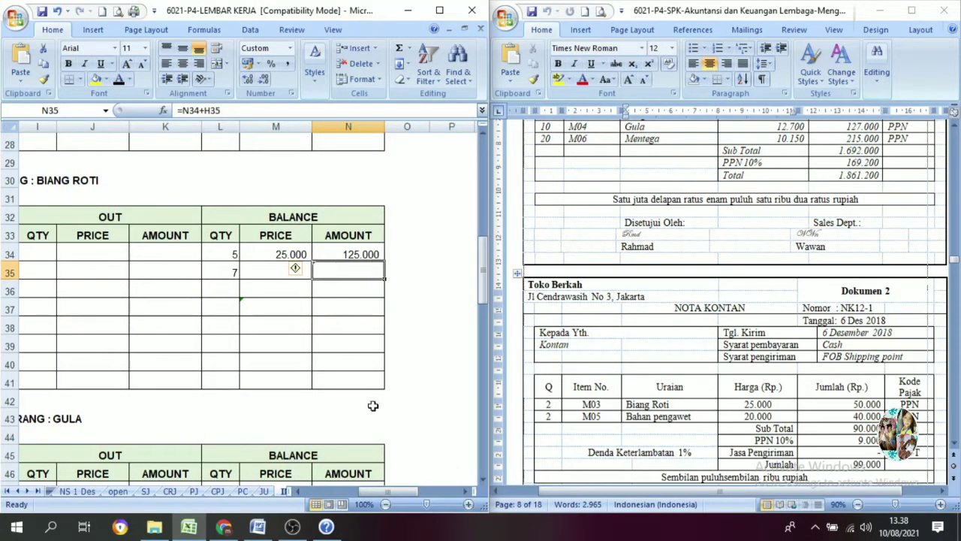
pyautogui.click(298, 492)
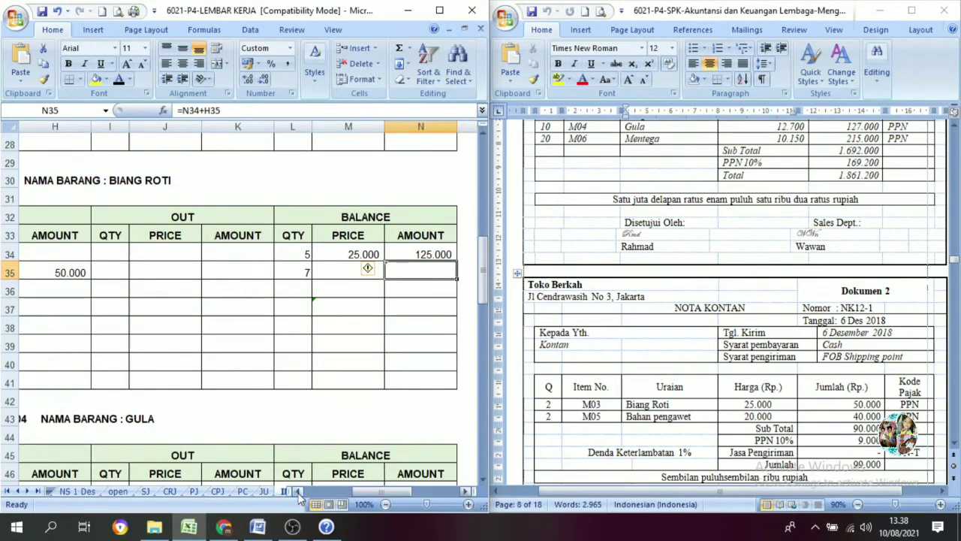
pyautogui.click(120, 82)
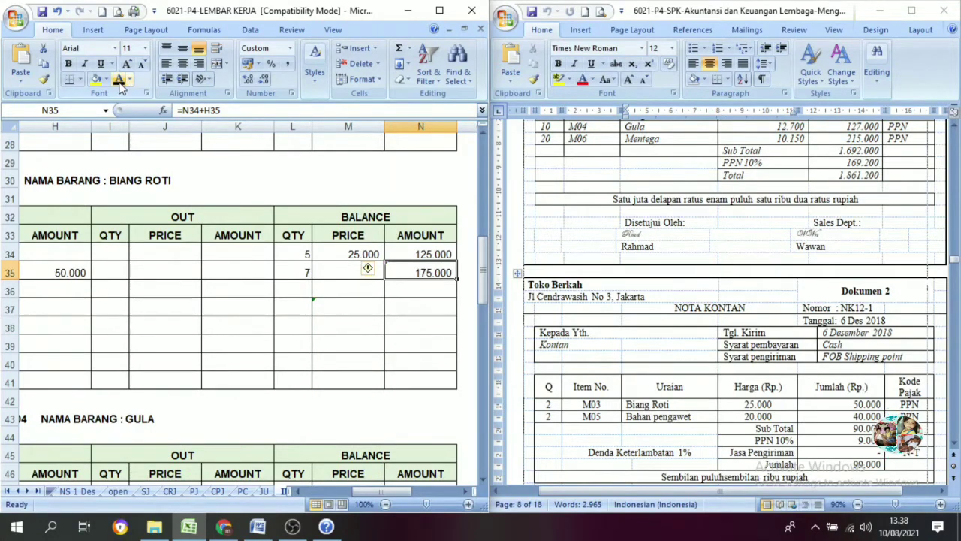
# Step: Show the balance price 25.000, calculated as =N35/L35, in row 35 of the BIANG ROTI card, using the automatic font colour
pyautogui.click(304, 273)
pyautogui.click(426, 279)
pyautogui.click(302, 275)
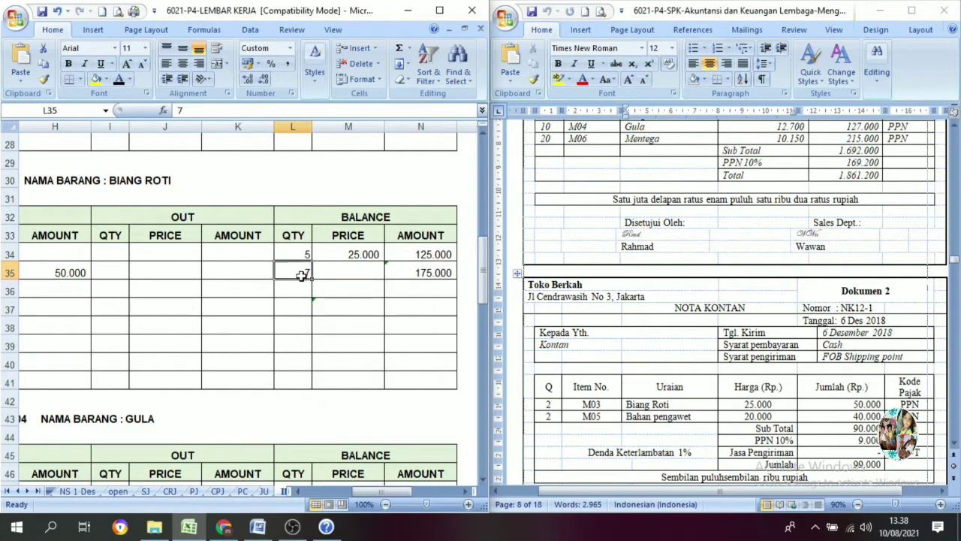
pyautogui.click(352, 275)
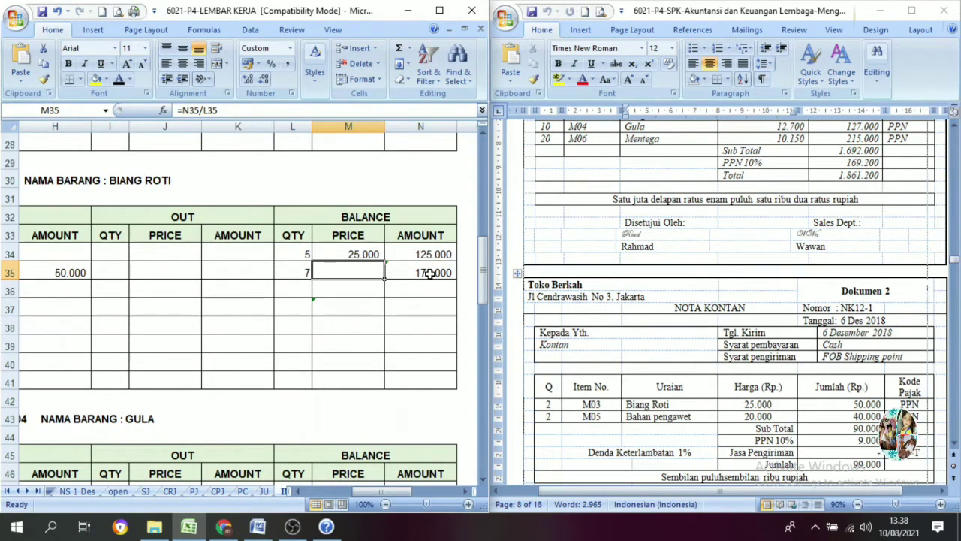
pyautogui.click(429, 275)
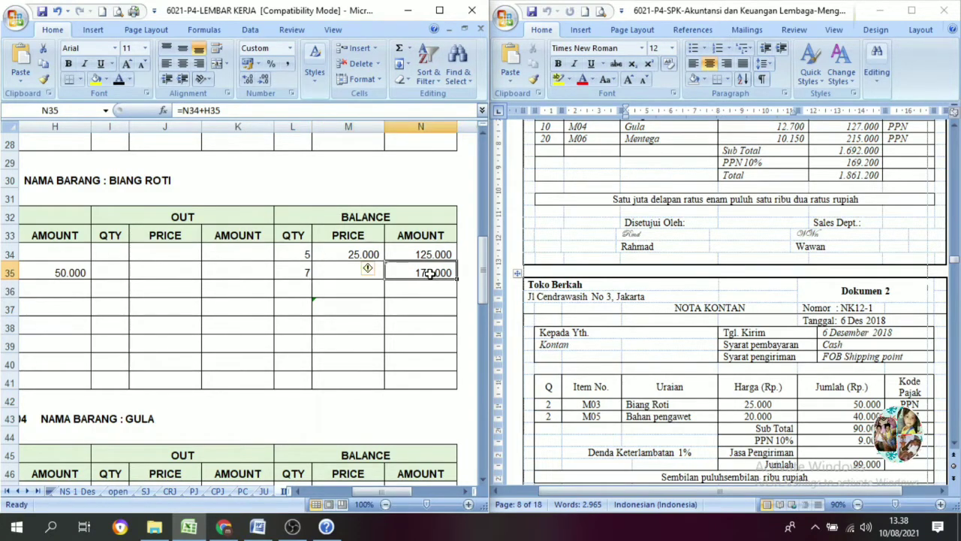
pyautogui.click(304, 273)
pyautogui.press('Right')
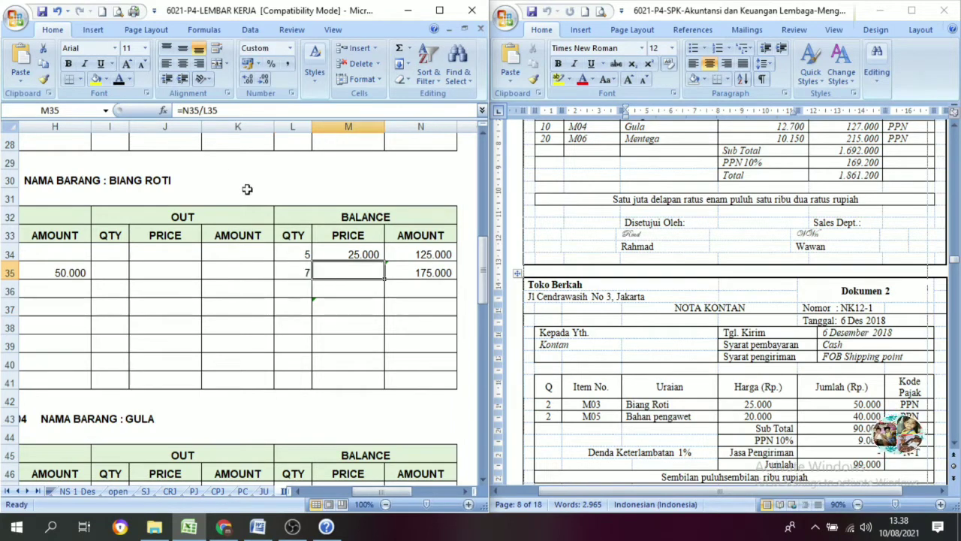
pyautogui.click(118, 82)
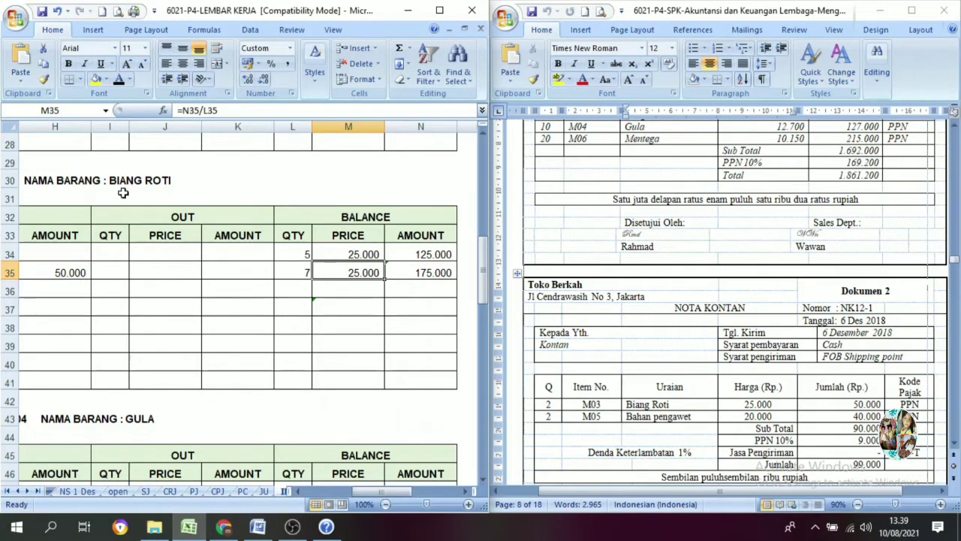
# Step: Show the description Pembelian Tunai and the incoming quantity 2 in row 61 of the BAHAN PENGAWET card, matching item M05 in Dokumen 2
pyautogui.click(620, 419)
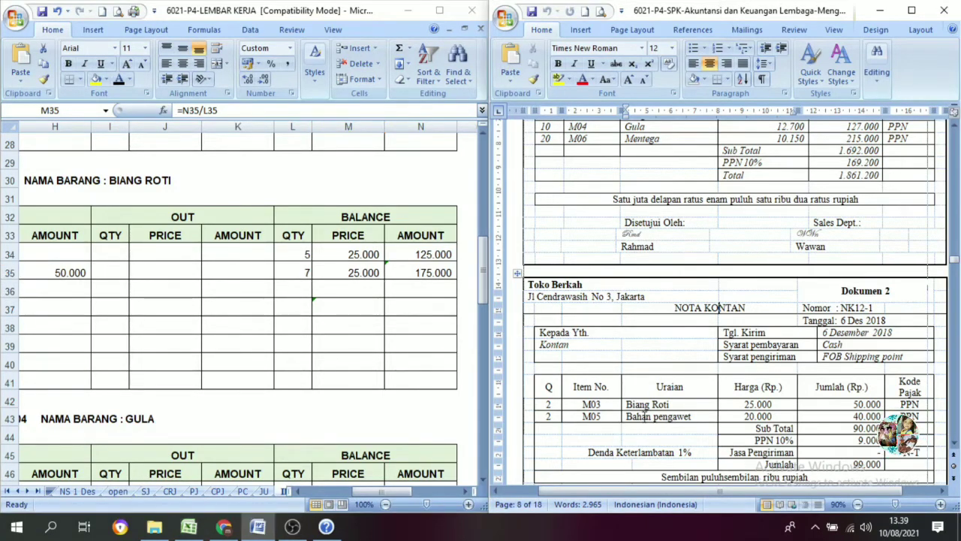
pyautogui.scroll(-6, 284, 379)
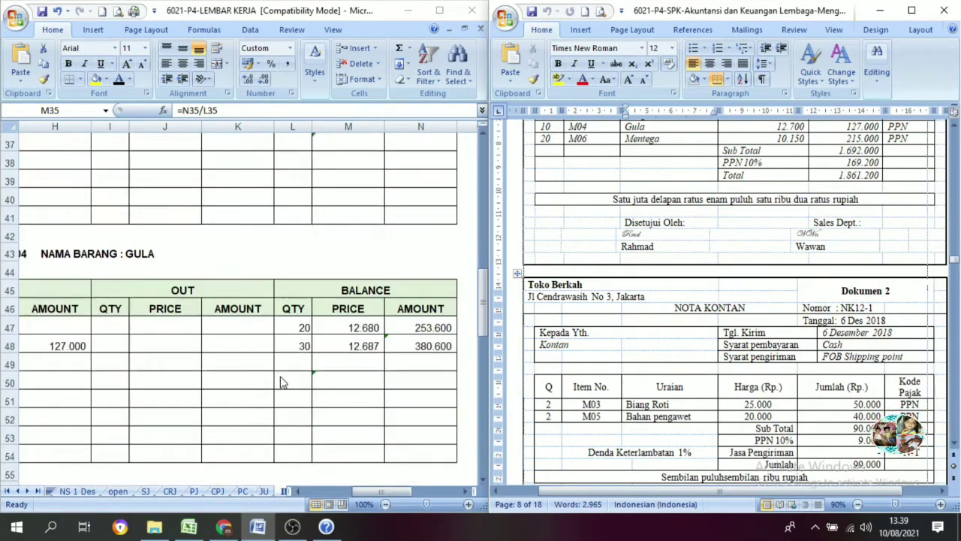
pyautogui.click(133, 327)
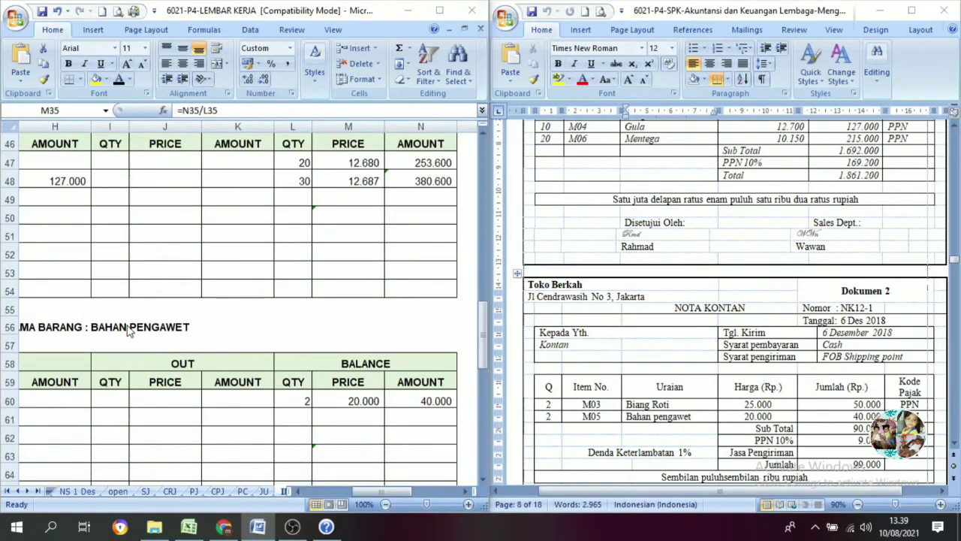
pyautogui.click(132, 326)
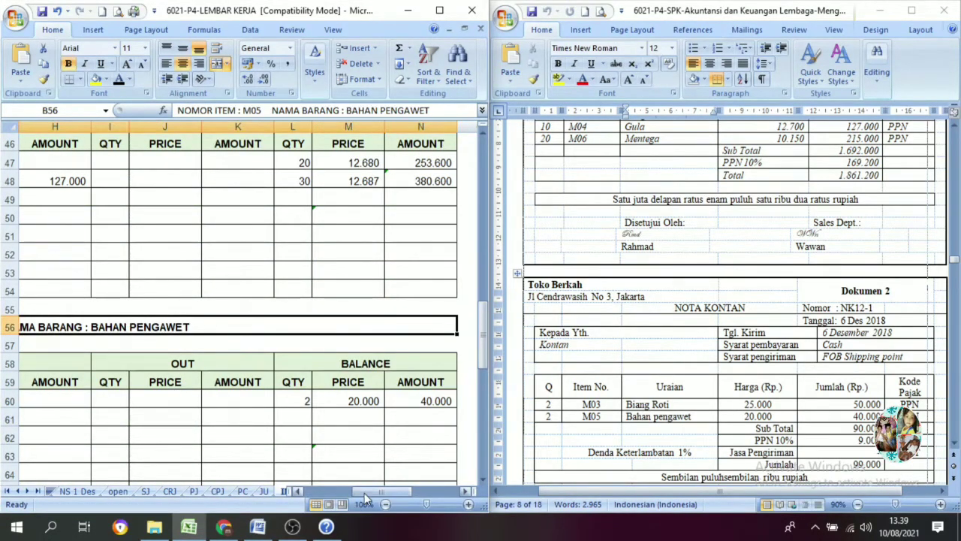
pyautogui.moveTo(359, 491); pyautogui.dragTo(307, 491)
pyautogui.click(113, 422)
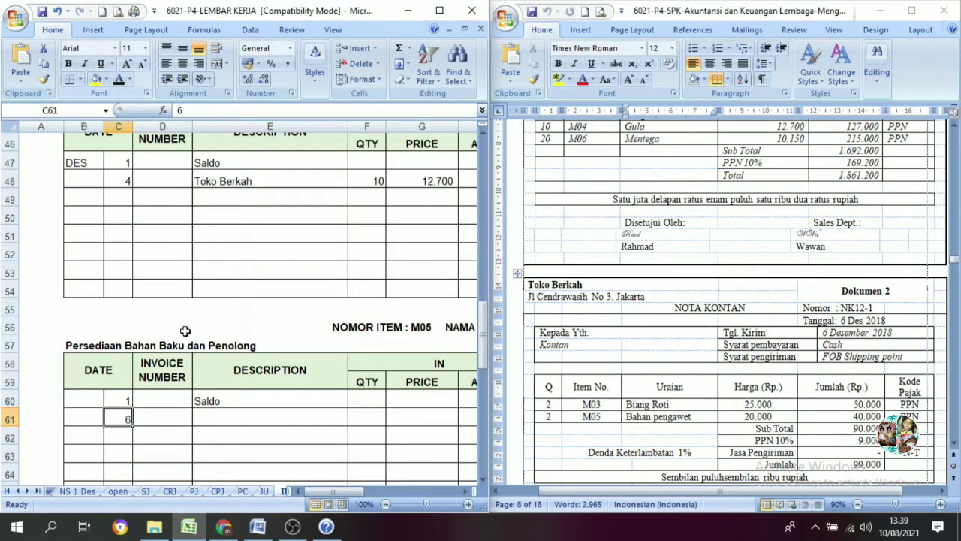
pyautogui.click(257, 418)
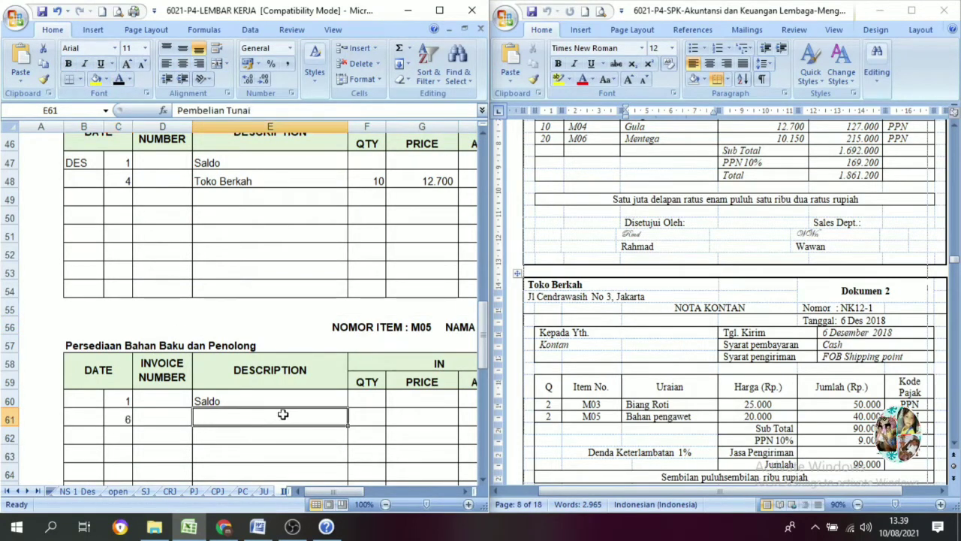
pyautogui.click(118, 79)
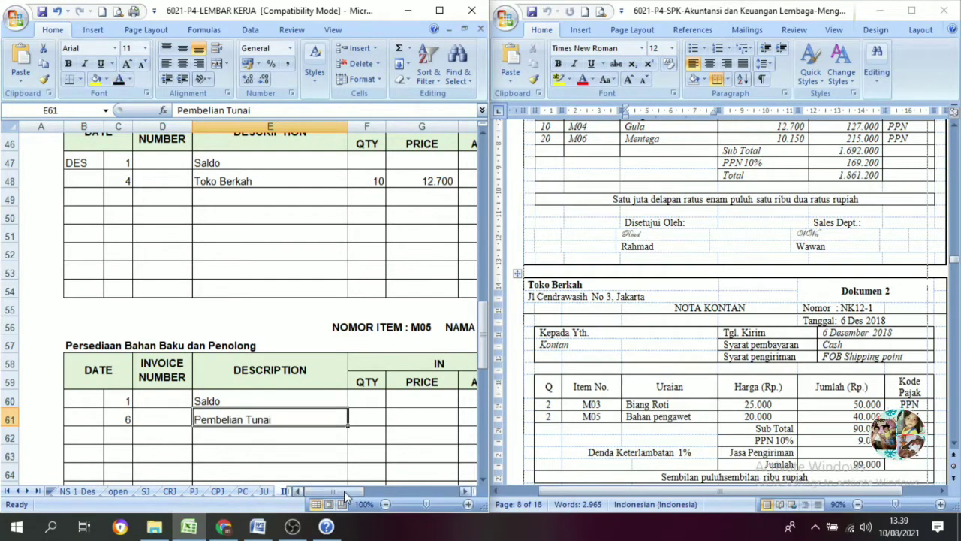
pyautogui.moveTo(344, 491); pyautogui.dragTo(373, 502)
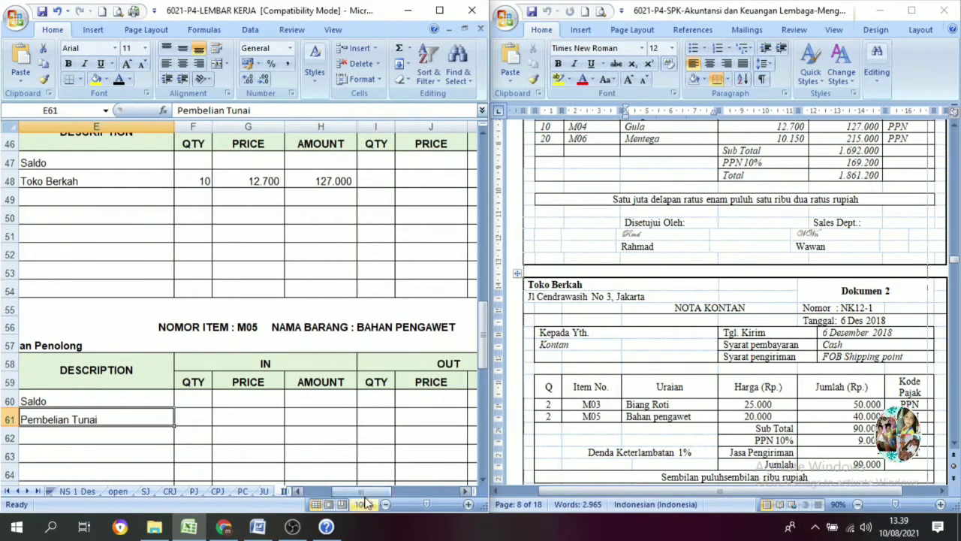
pyautogui.click(206, 419)
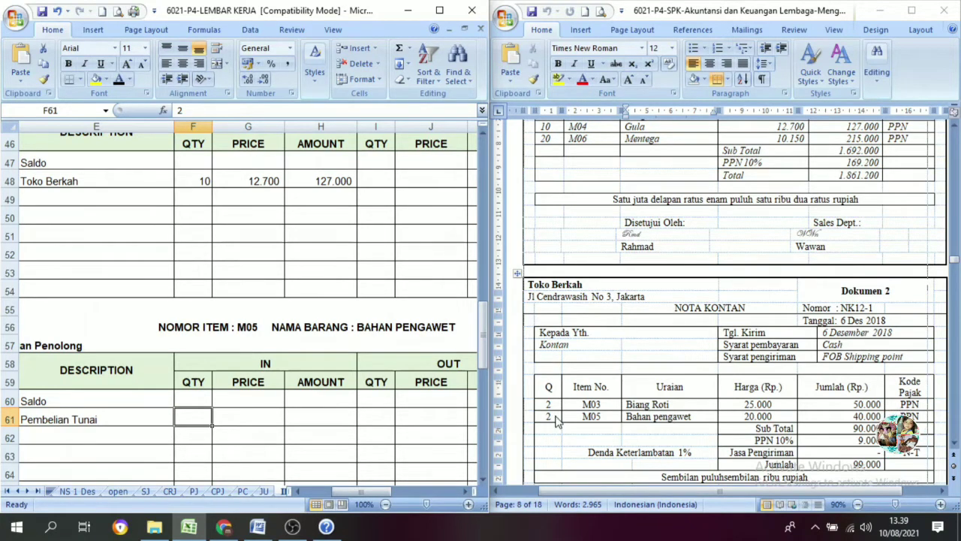
pyautogui.click(119, 79)
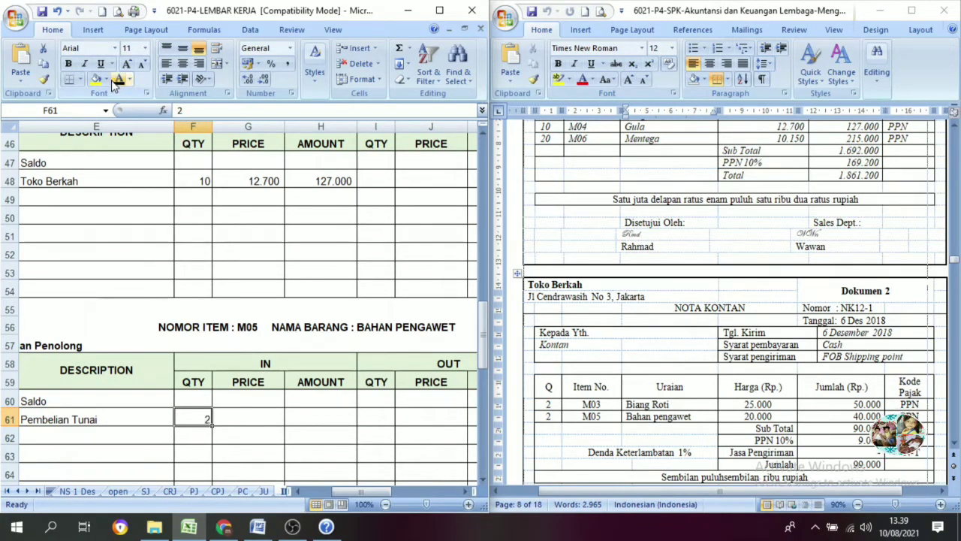
# Step: Show the incoming price 20.000 and the amount 40.000, calculated as =F61*G61, in row 61 of the BAHAN PENGAWET card
pyautogui.click(246, 423)
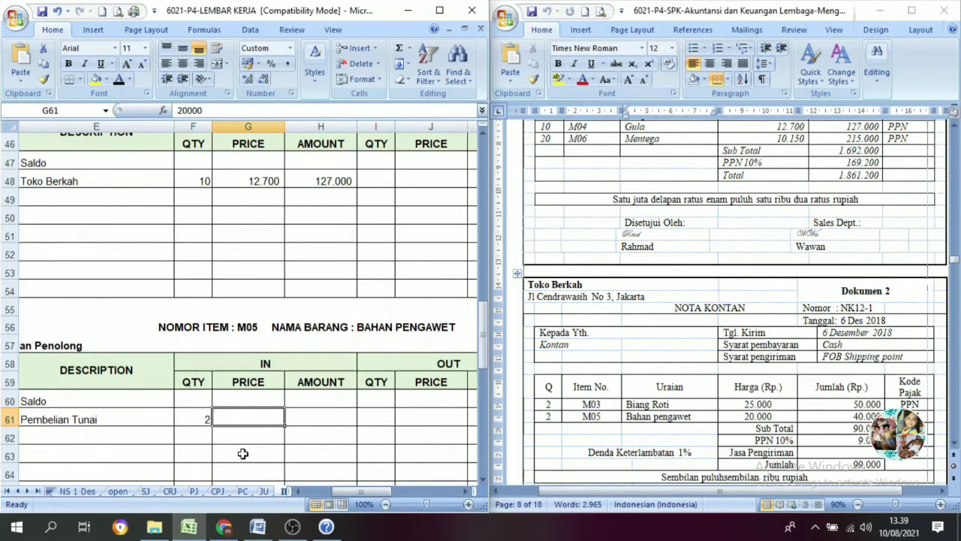
pyautogui.click(119, 80)
pyautogui.click(331, 425)
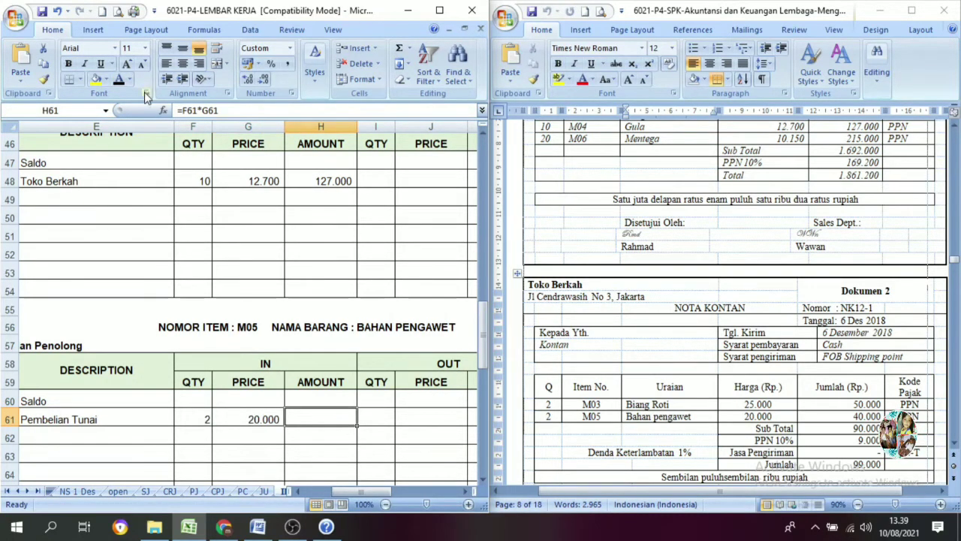
pyautogui.click(118, 79)
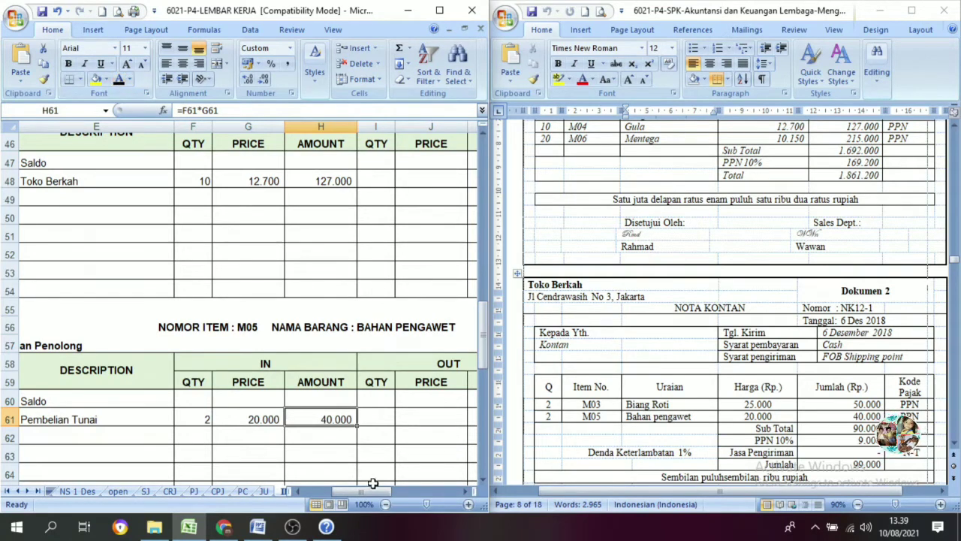
# Step: Show the balance quantity 4 in row 61 of the BAHAN PENGAWET card, adding the purchase to the opening quantity
pyautogui.moveTo(374, 490); pyautogui.dragTo(395, 490)
pyautogui.click(293, 407)
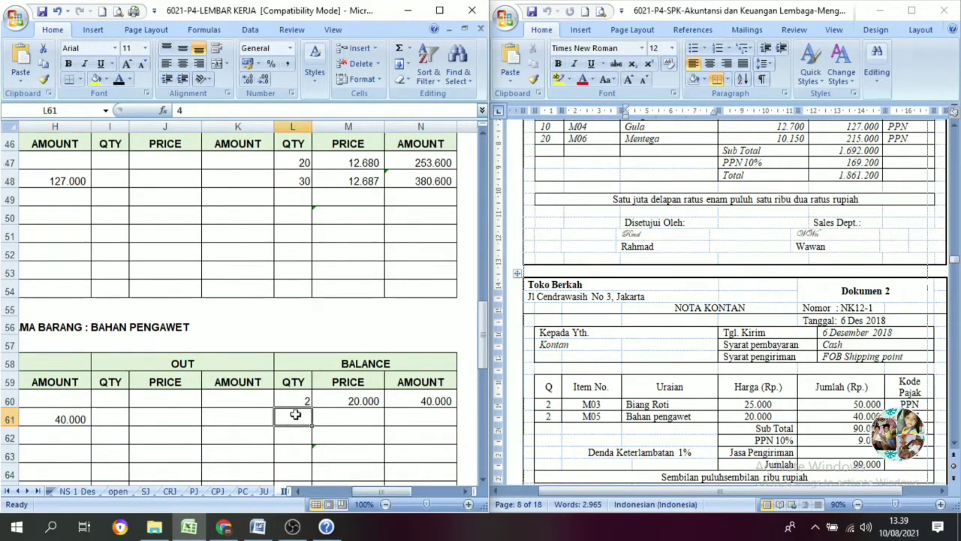
pyautogui.click(294, 413)
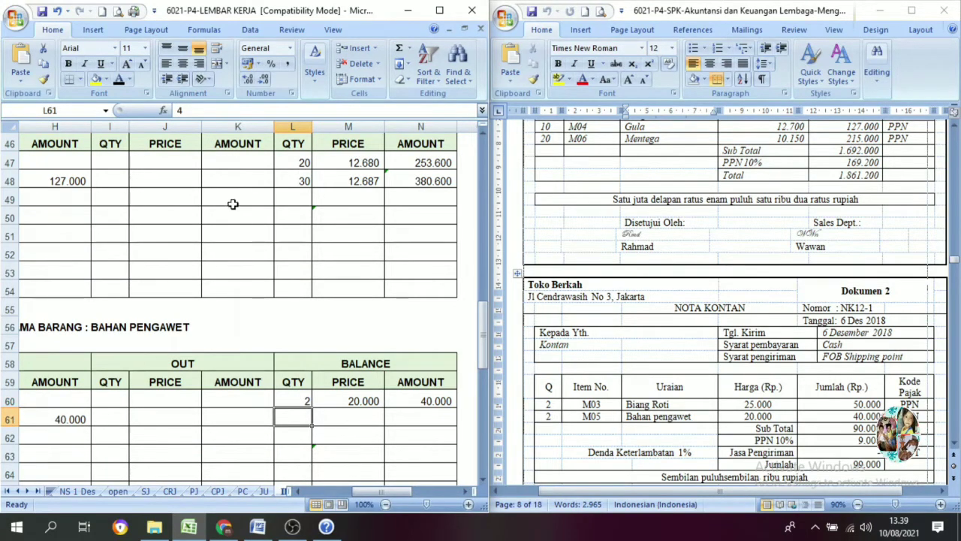
pyautogui.click(119, 79)
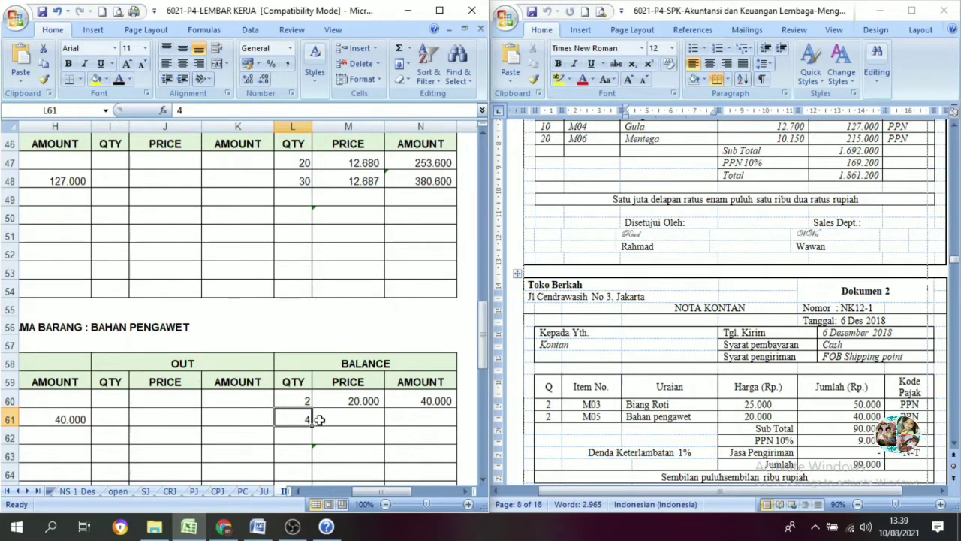
# Step: Show the balance amount 80.000, calculated as =N60+H61, in row 61 of the BAHAN PENGAWET card
pyautogui.click(411, 422)
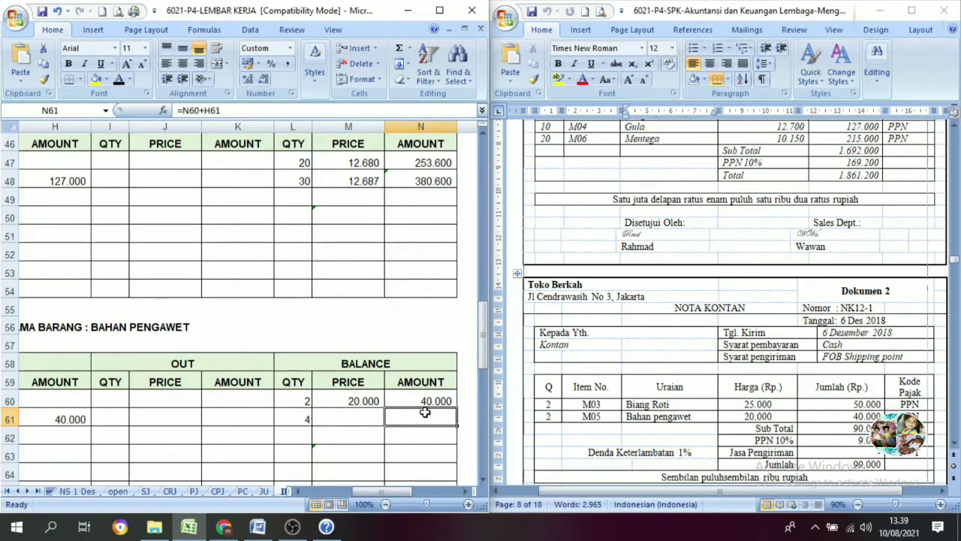
pyautogui.click(433, 392)
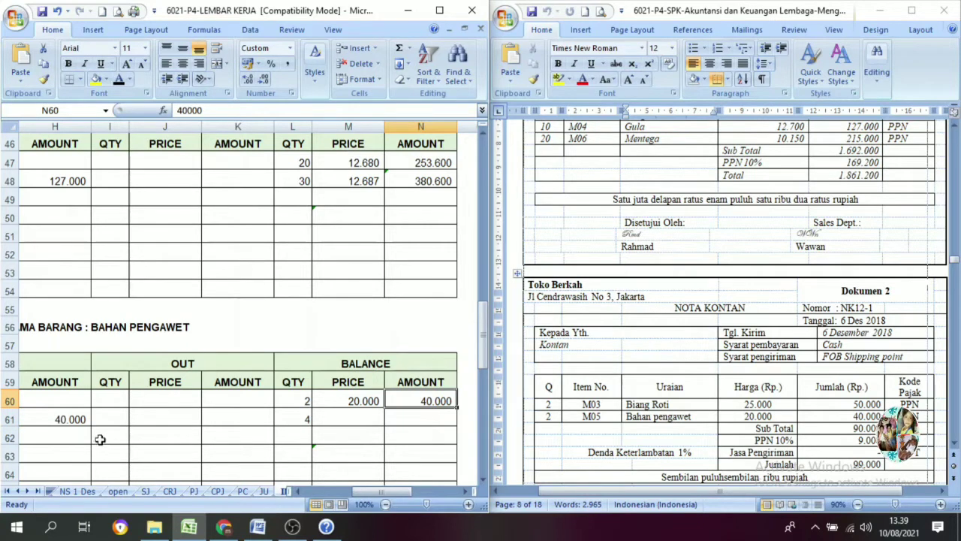
pyautogui.click(73, 419)
pyautogui.click(411, 424)
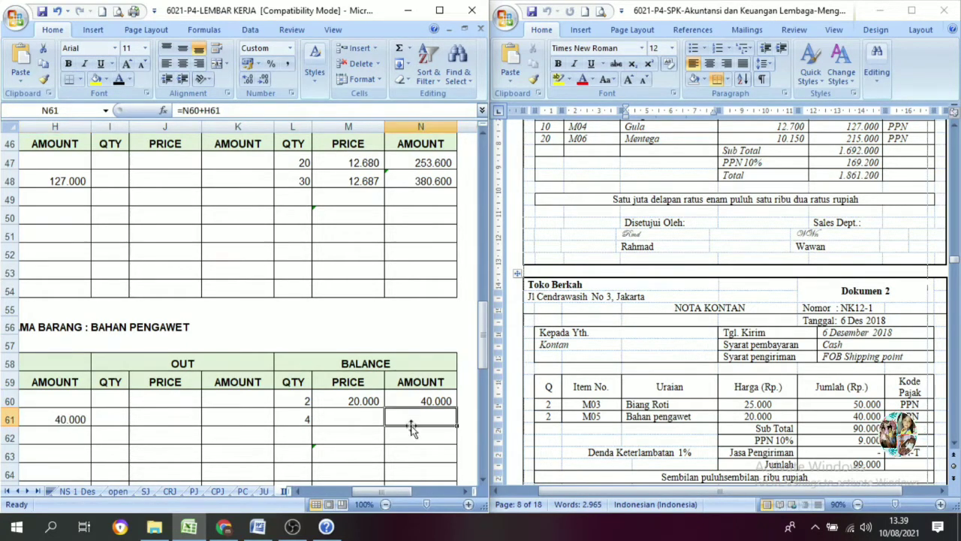
pyautogui.click(119, 79)
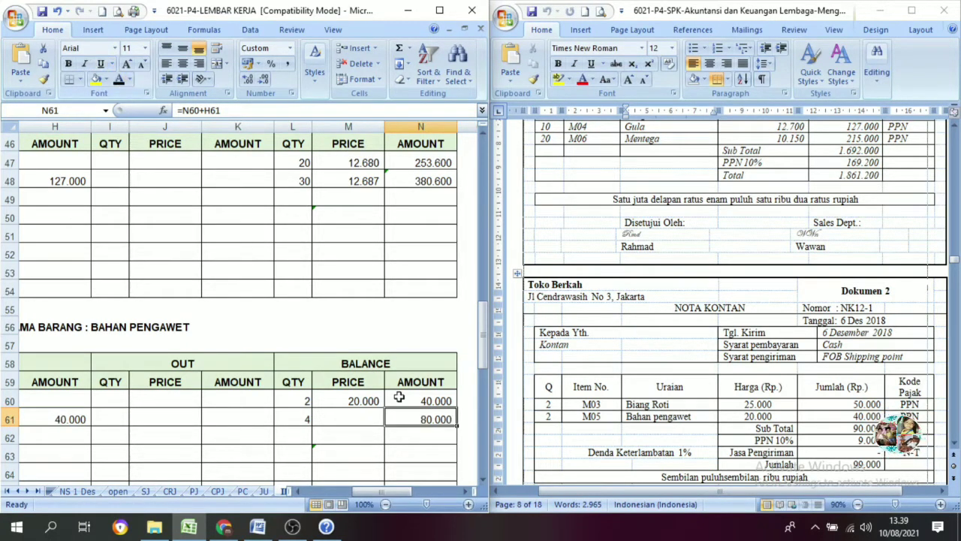
# Step: Show the balance price 20.000, calculated as =N61/L61, in row 61 of the BAHAN PENGAWET card
pyautogui.click(341, 424)
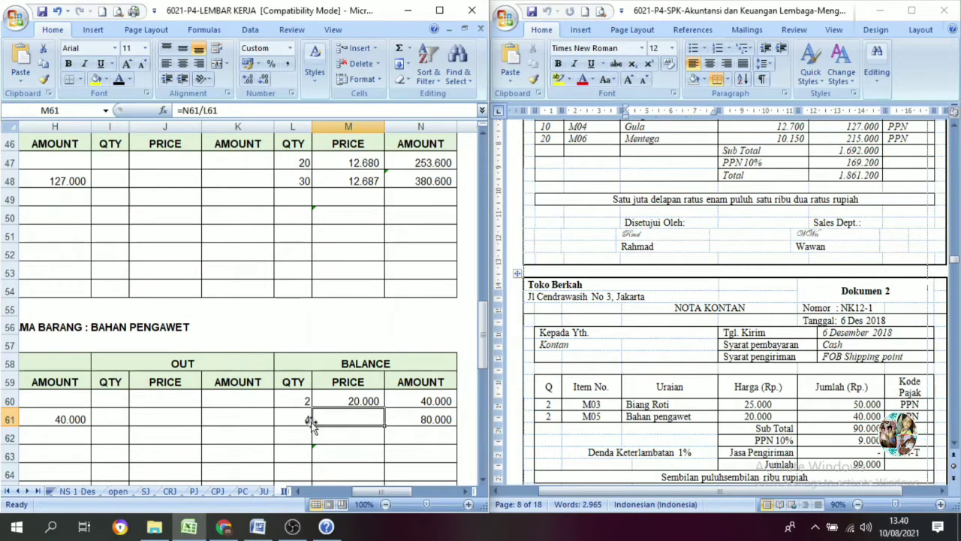
pyautogui.click(119, 80)
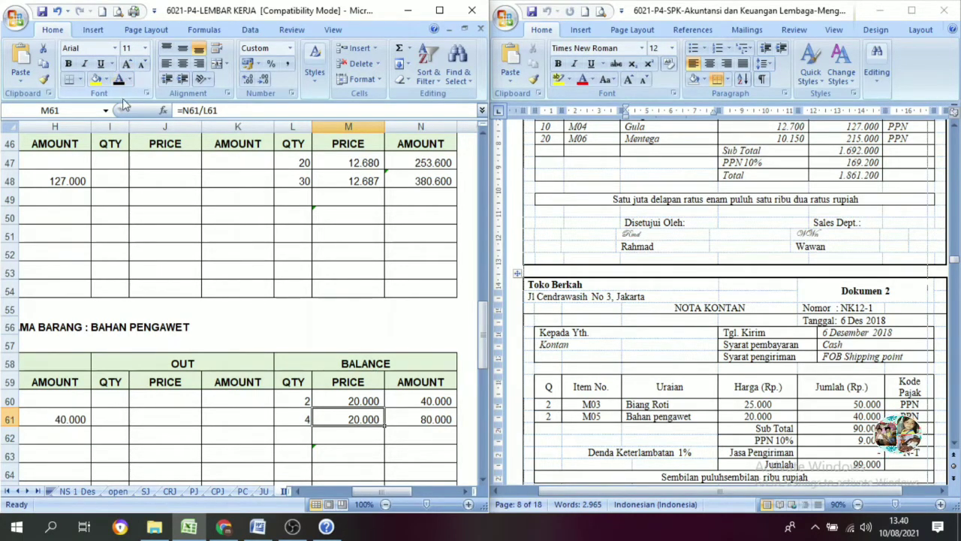
pyautogui.click(366, 399)
pyautogui.click(355, 424)
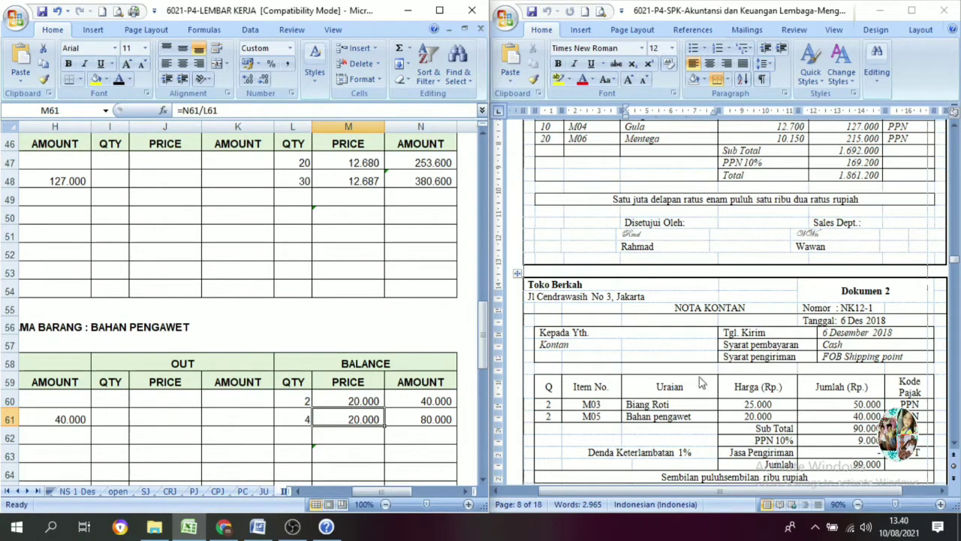
# Step: Review the Dokumen 2 items, Dokumen 3 and Dokumen 4, and check the document types against the SUMBER DOKUMEN diagram beside the inventory cards
pyautogui.click(631, 412)
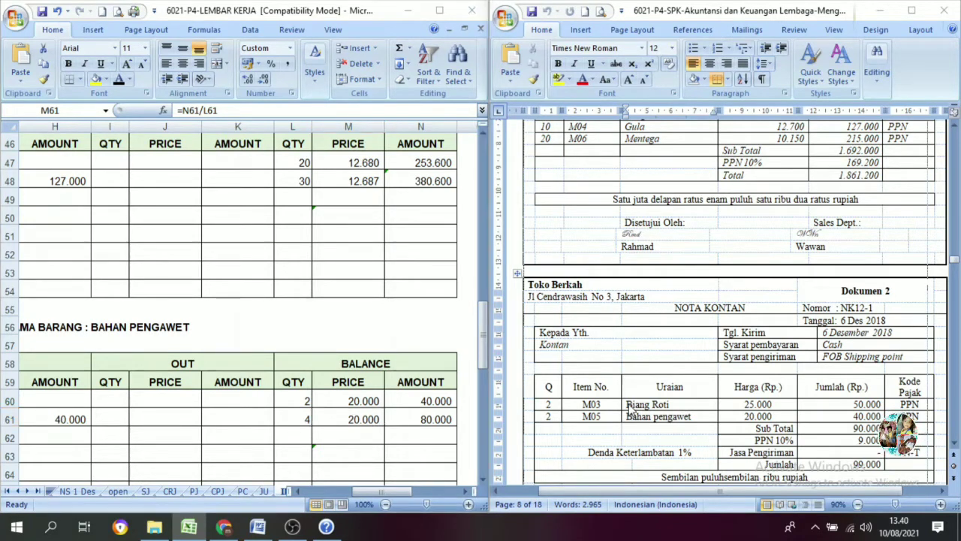
pyautogui.moveTo(629, 404); pyautogui.dragTo(683, 418)
pyautogui.scroll(-1, 662, 423)
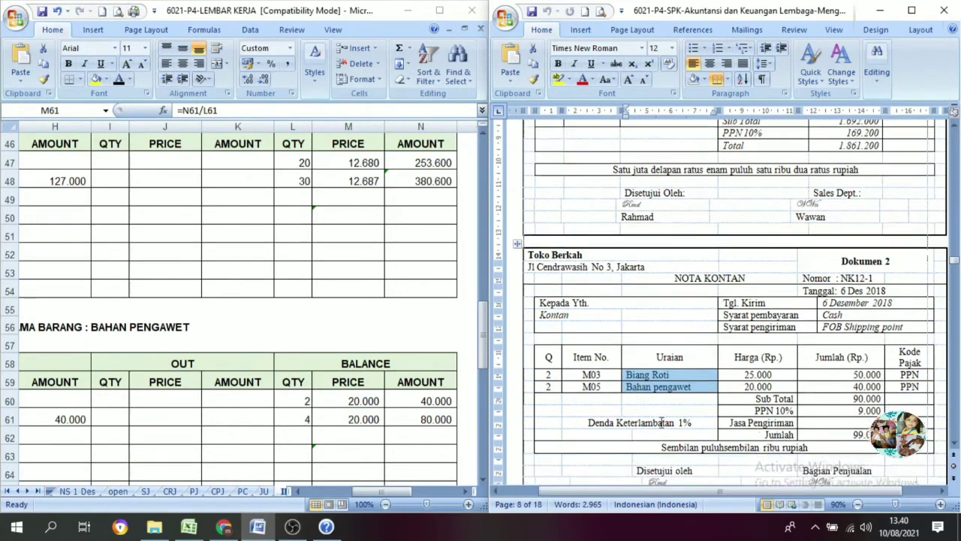
pyautogui.scroll(-10, 662, 423)
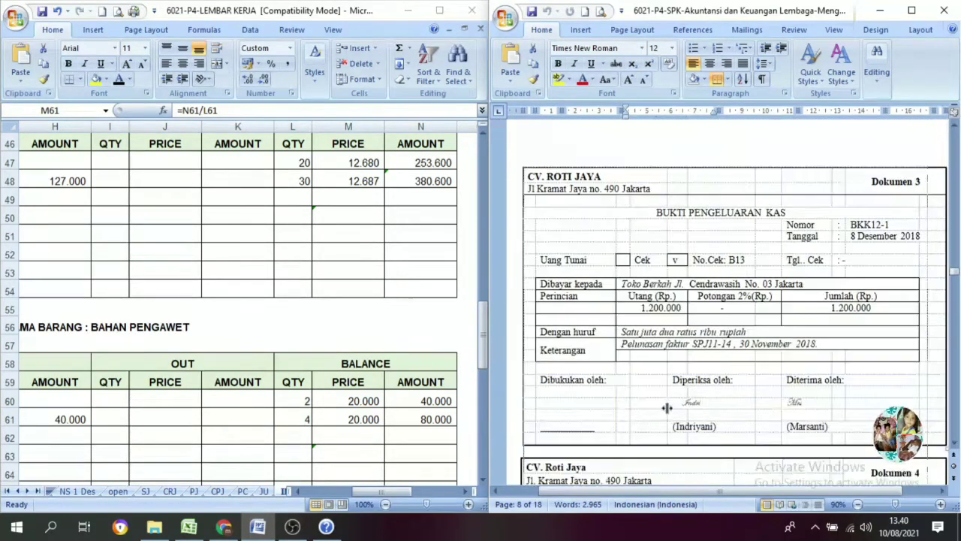
pyautogui.scroll(-6, 727, 227)
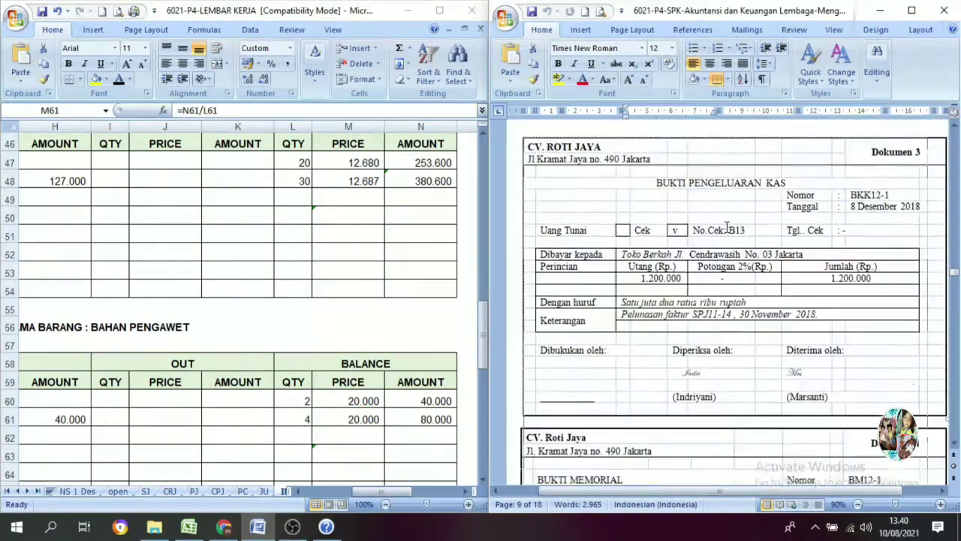
pyautogui.scroll(-5, 727, 264)
pyautogui.scroll(5, 723, 296)
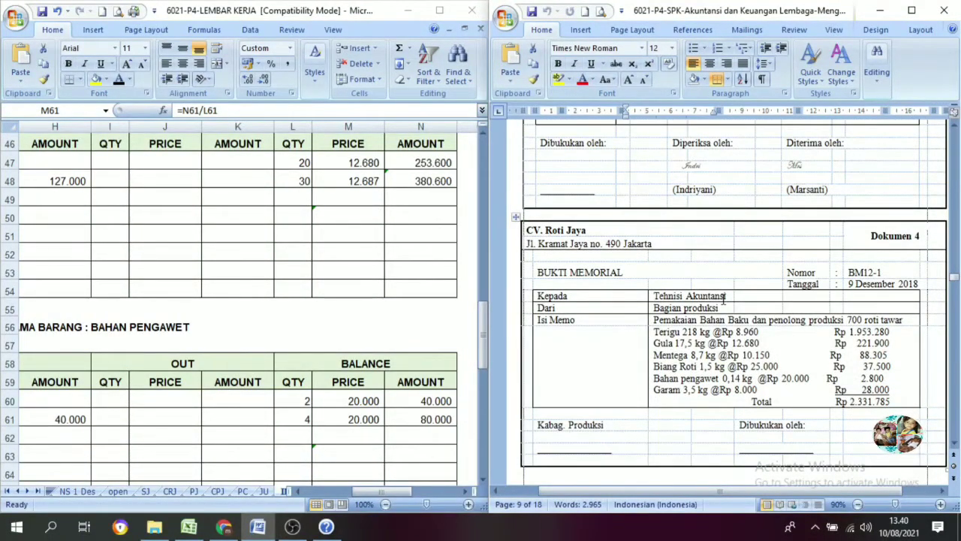
pyautogui.scroll(10, 349, 340)
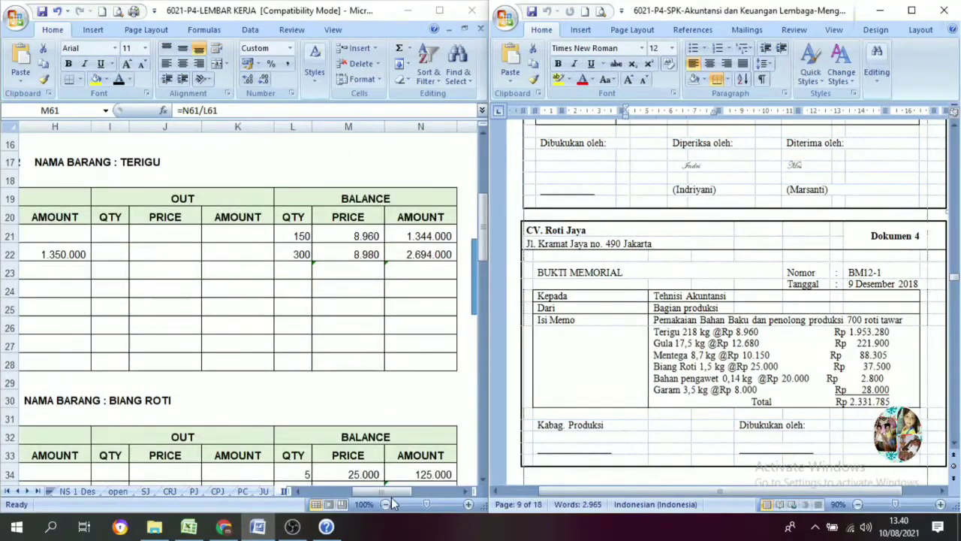
pyautogui.moveTo(391, 493); pyautogui.dragTo(430, 496)
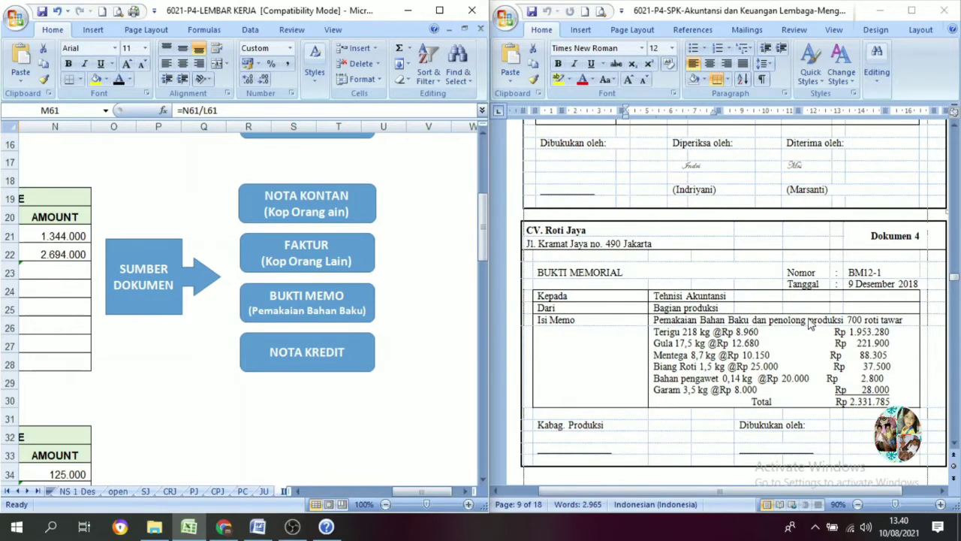
# Step: Show the hidden date 9 and description "Pemakaian bahan baku" in black text in row 23 of the TERIGU card for Dokumen 4
pyautogui.click(766, 325)
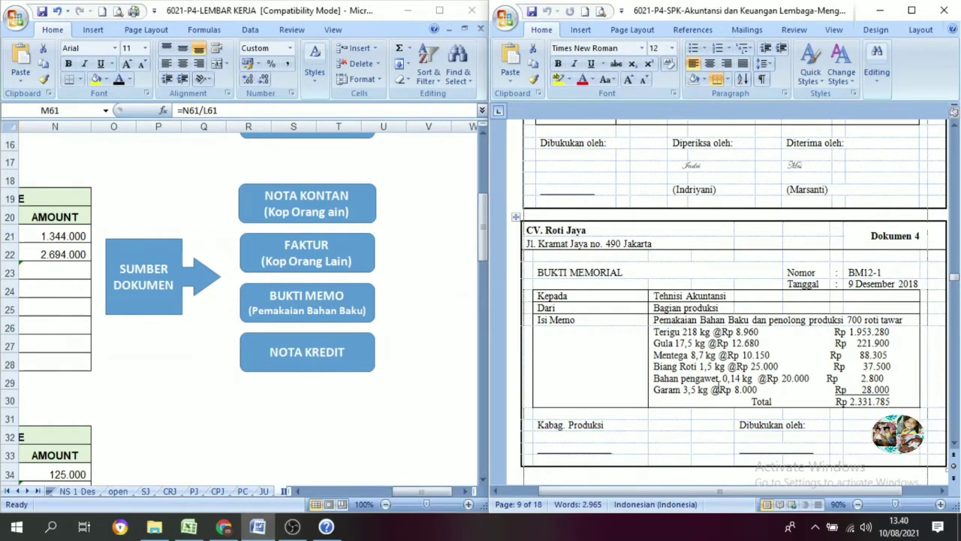
pyautogui.click(430, 492)
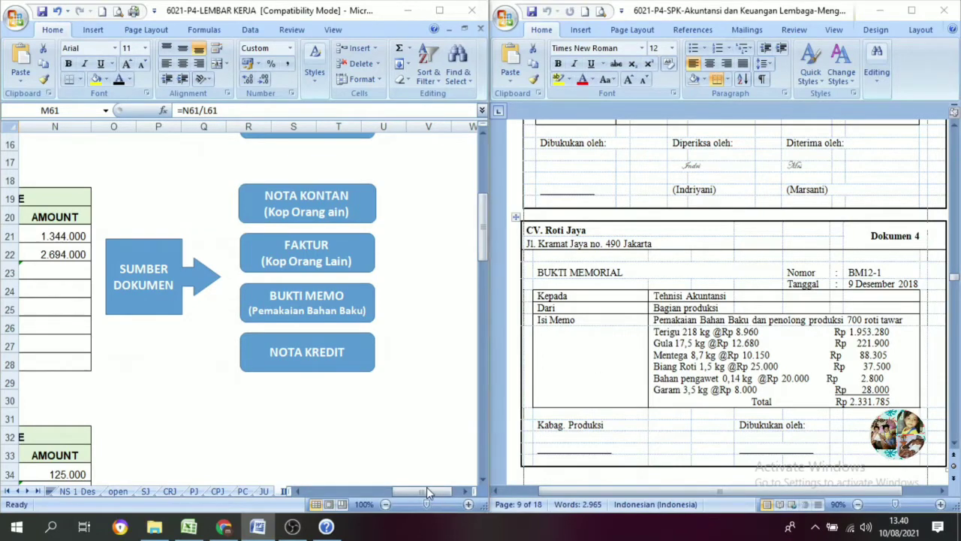
pyautogui.moveTo(406, 493); pyautogui.dragTo(330, 495)
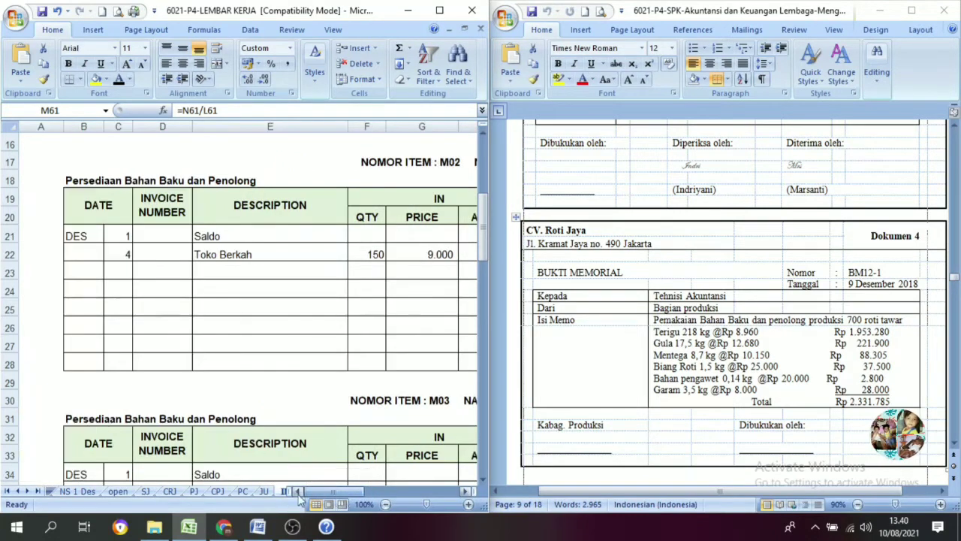
pyautogui.click(368, 171)
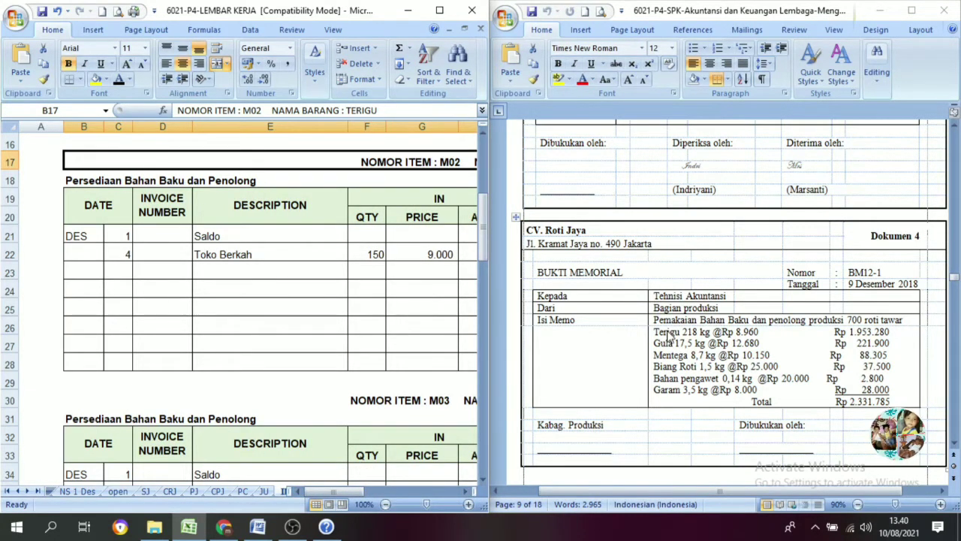
pyautogui.click(111, 272)
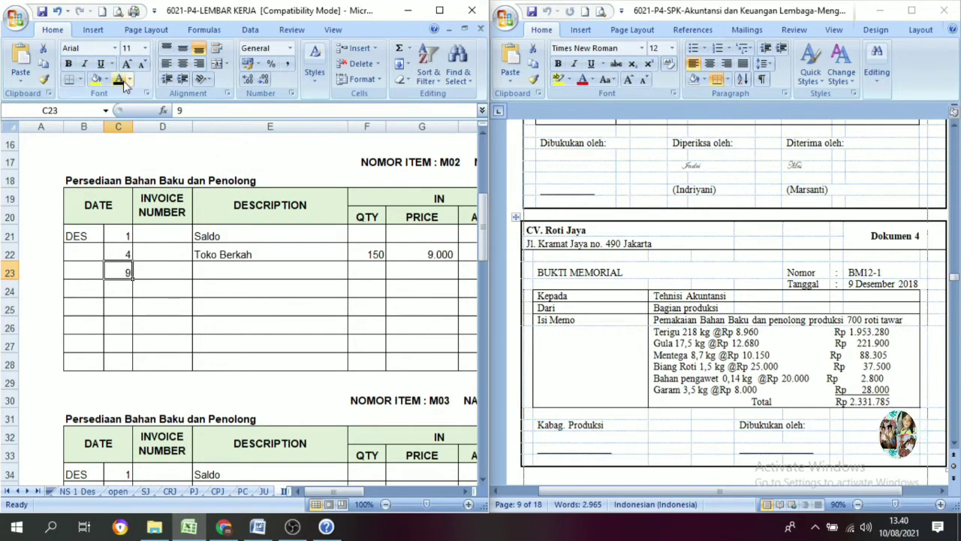
pyautogui.click(217, 273)
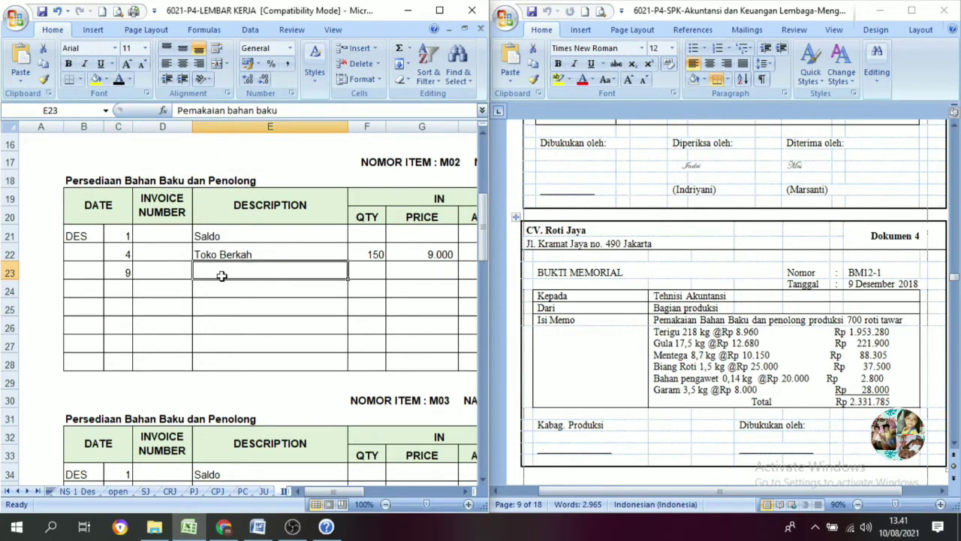
pyautogui.click(116, 81)
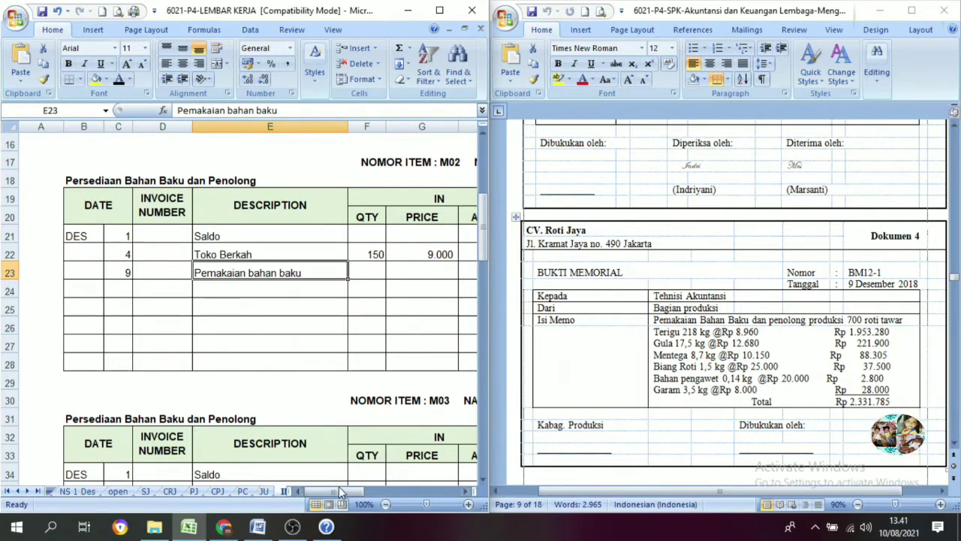
# Step: Show the OUT quantity 218 in black text in row 23 of the TERIGU card
pyautogui.moveTo(336, 490); pyautogui.dragTo(379, 492)
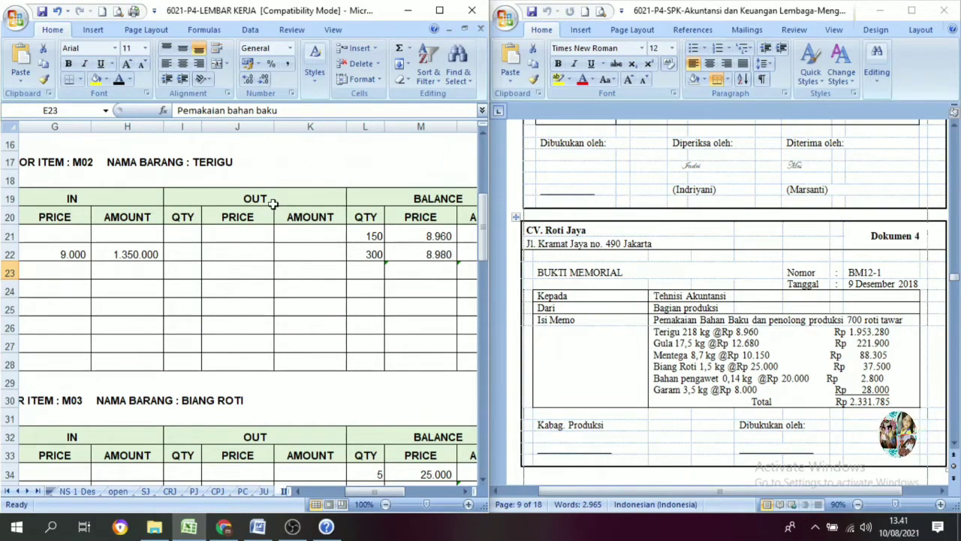
pyautogui.click(193, 275)
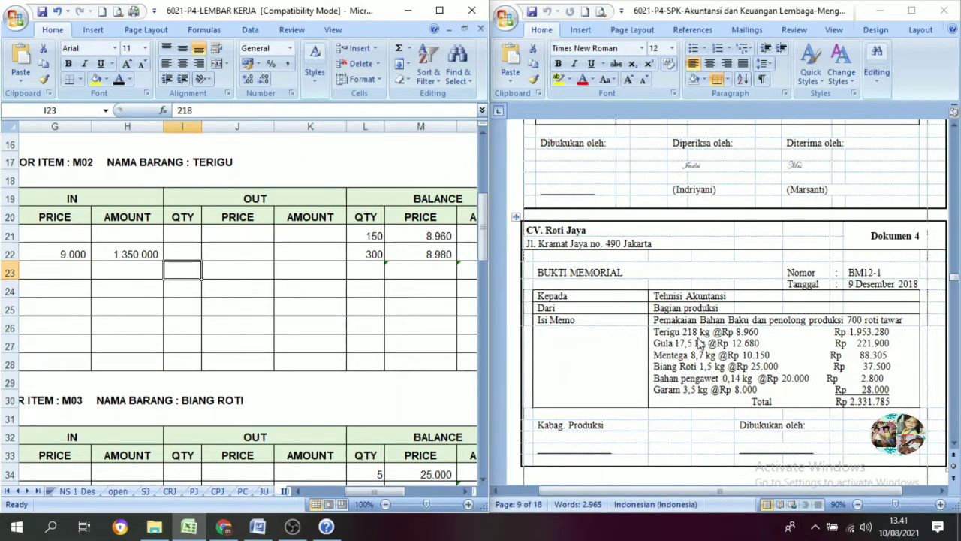
pyautogui.click(118, 80)
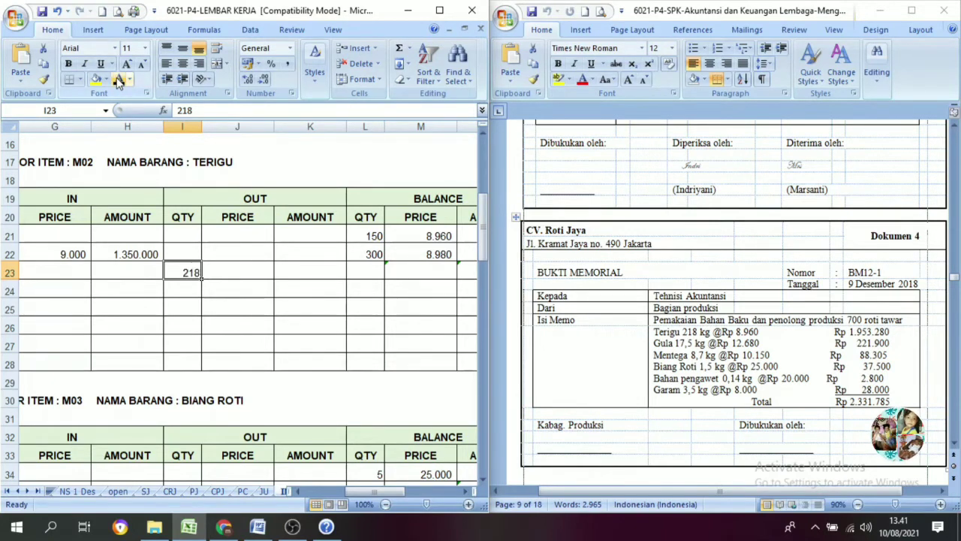
# Step: Show the OUT price 8.980, matching the row 22 balance price, and the amount 1.957.640, calculated as =J23*I23, in row 23 of the TERIGU card
pyautogui.click(233, 276)
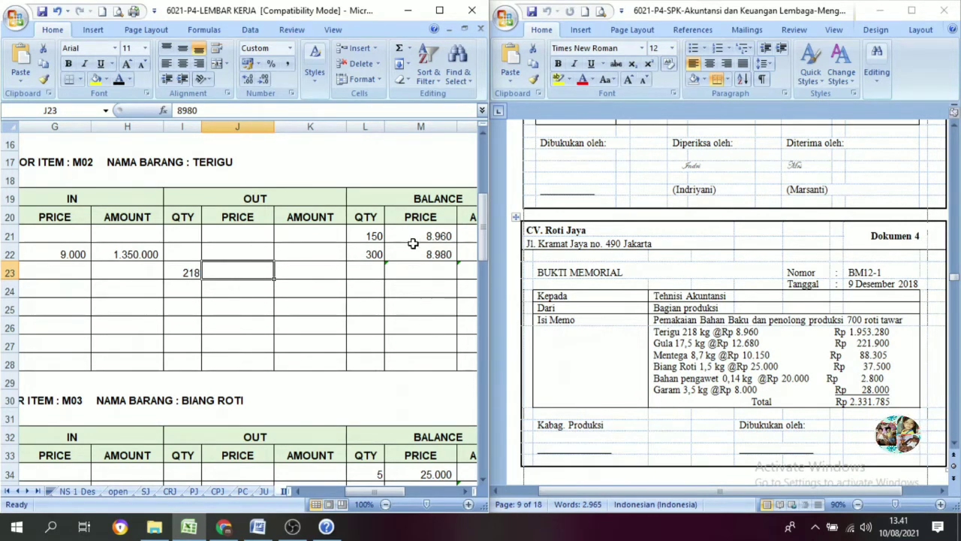
pyautogui.click(434, 256)
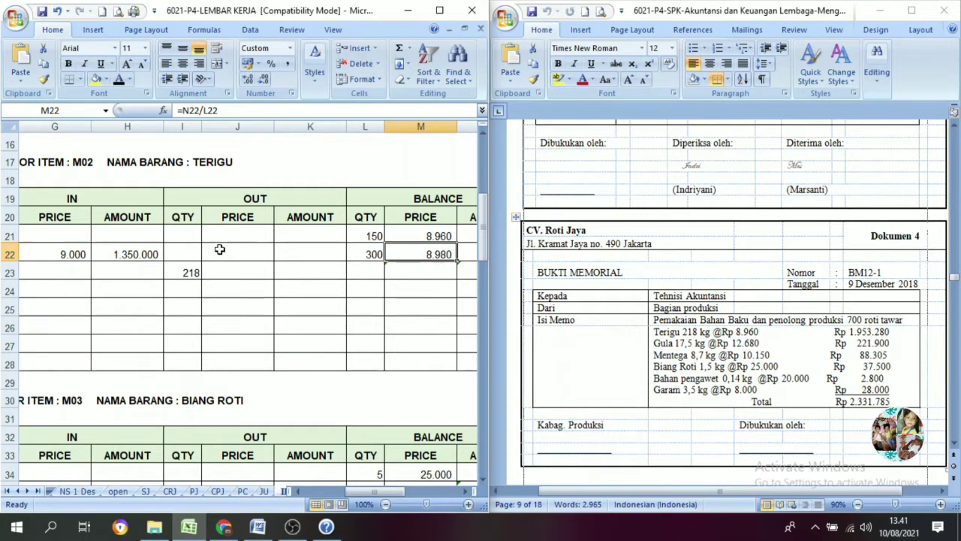
pyautogui.click(232, 273)
pyautogui.click(120, 81)
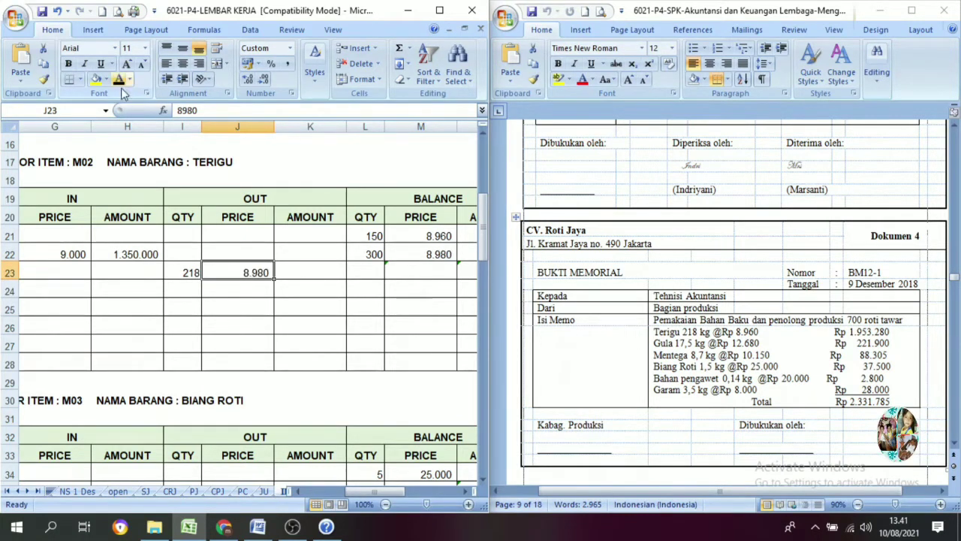
pyautogui.click(319, 276)
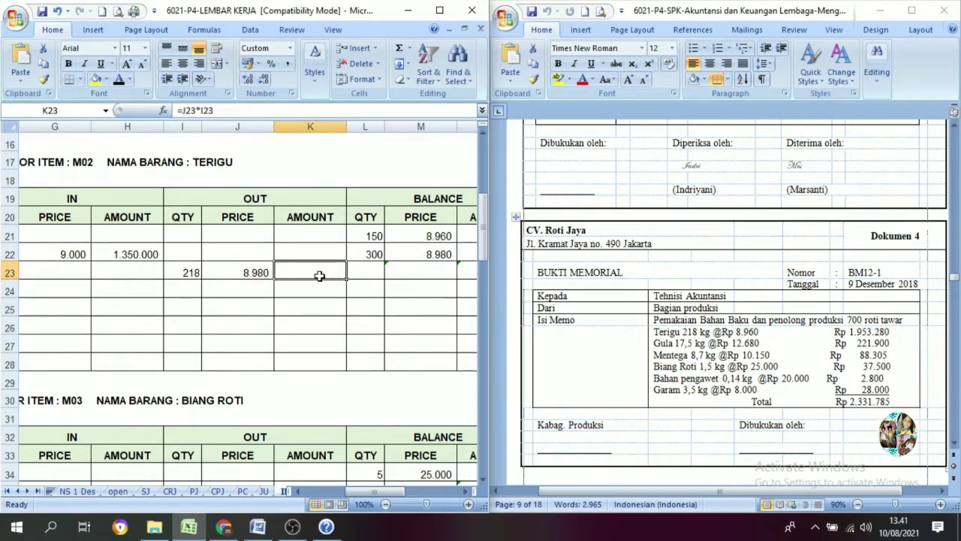
pyautogui.click(120, 82)
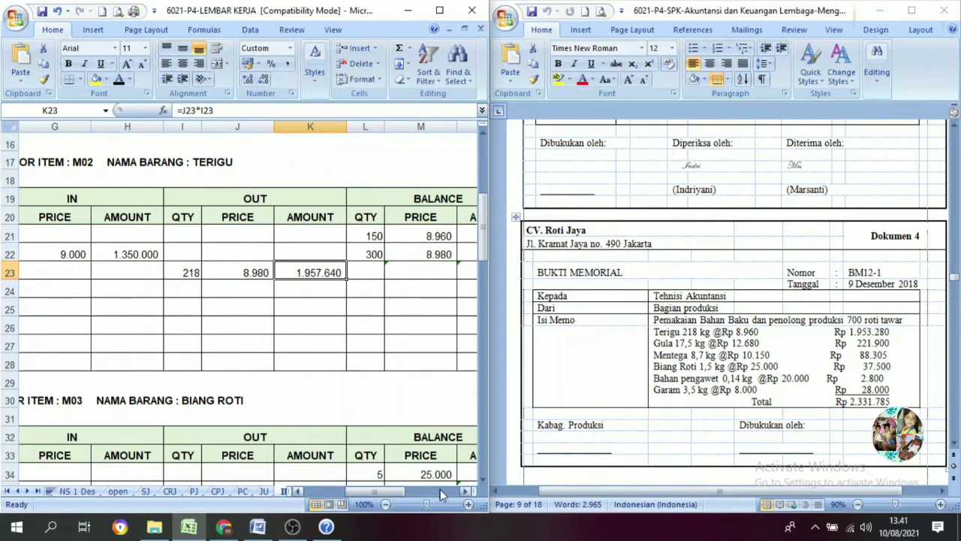
# Step: Show the balance quantity 82, calculated as =L22-I23, in row 23 of the TERIGU card
pyautogui.click(465, 492)
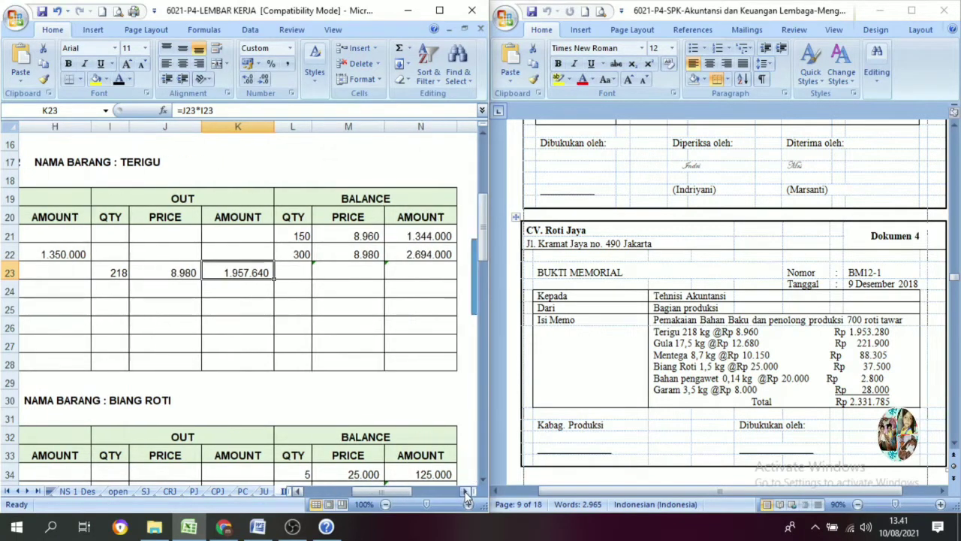
pyautogui.click(295, 268)
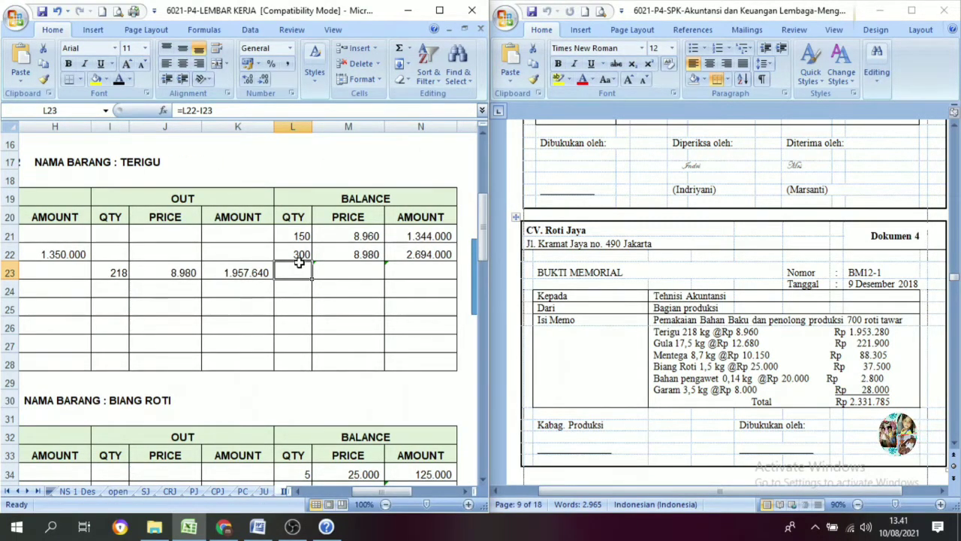
pyautogui.click(299, 256)
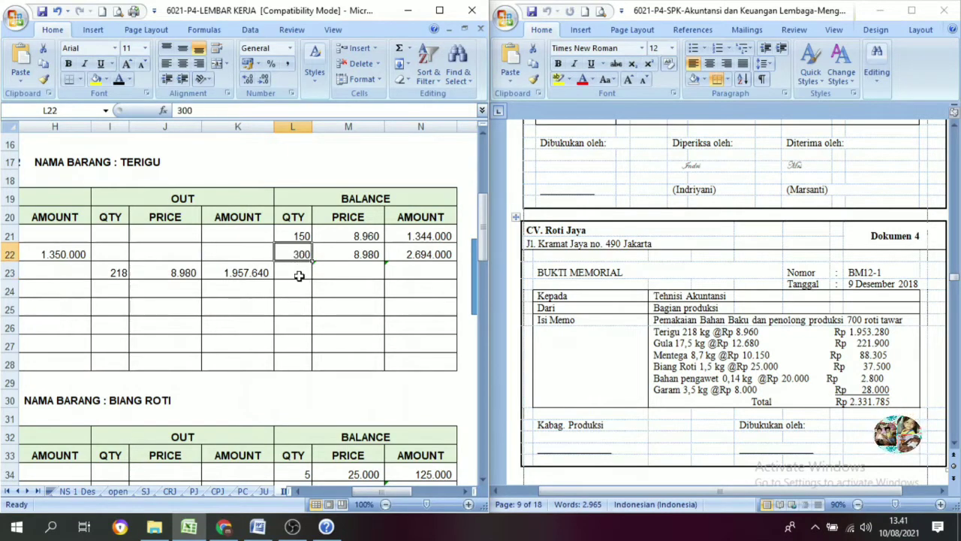
pyautogui.click(299, 276)
pyautogui.click(303, 256)
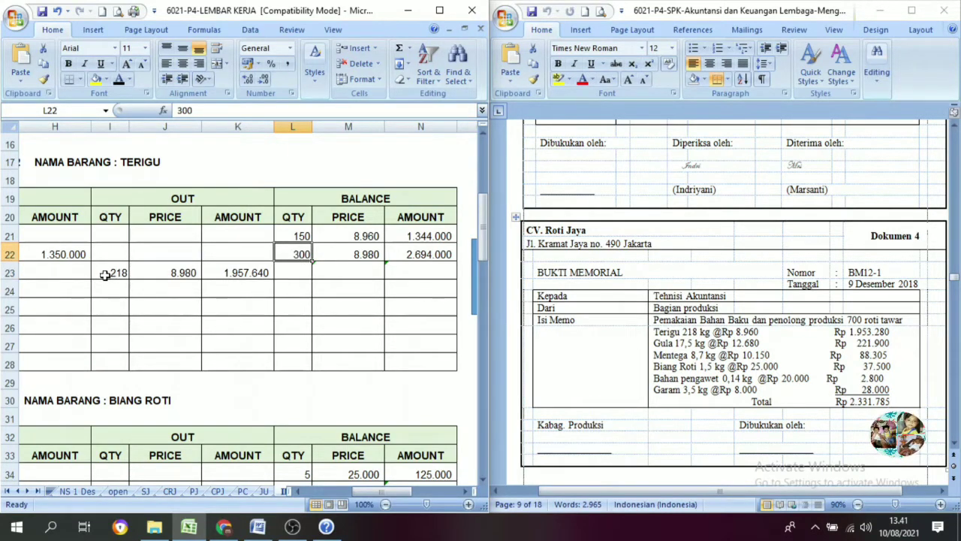
pyautogui.click(297, 274)
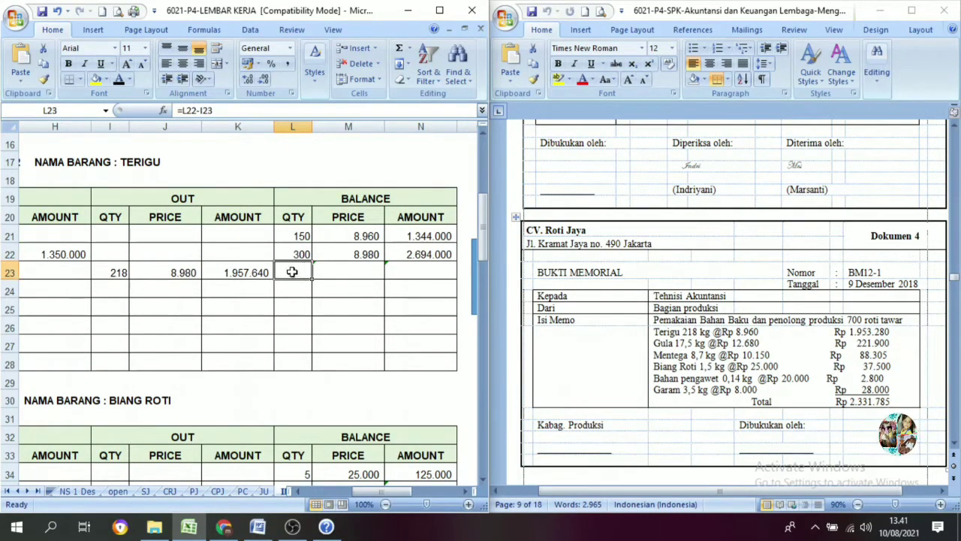
pyautogui.click(118, 80)
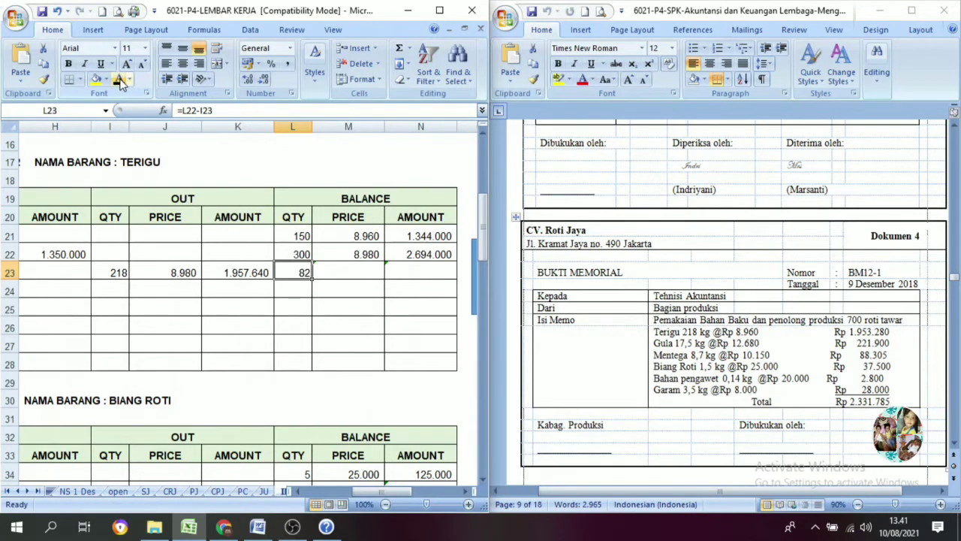
# Step: Show the balance price 8.980 (=N23/L23) and amount 736.360 (=N22-K23) in row 23 of the TERIGU card, and check the amounts used
pyautogui.click(353, 272)
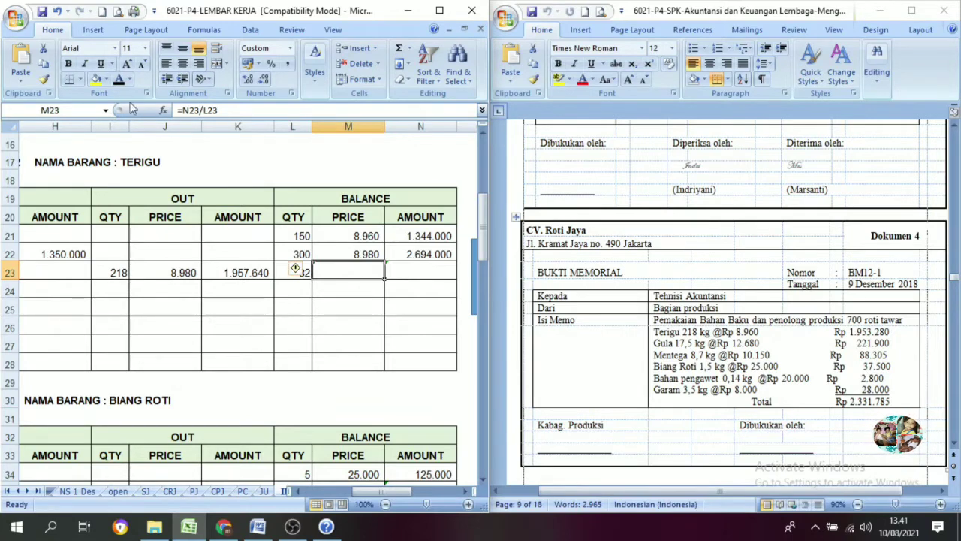
pyautogui.click(118, 80)
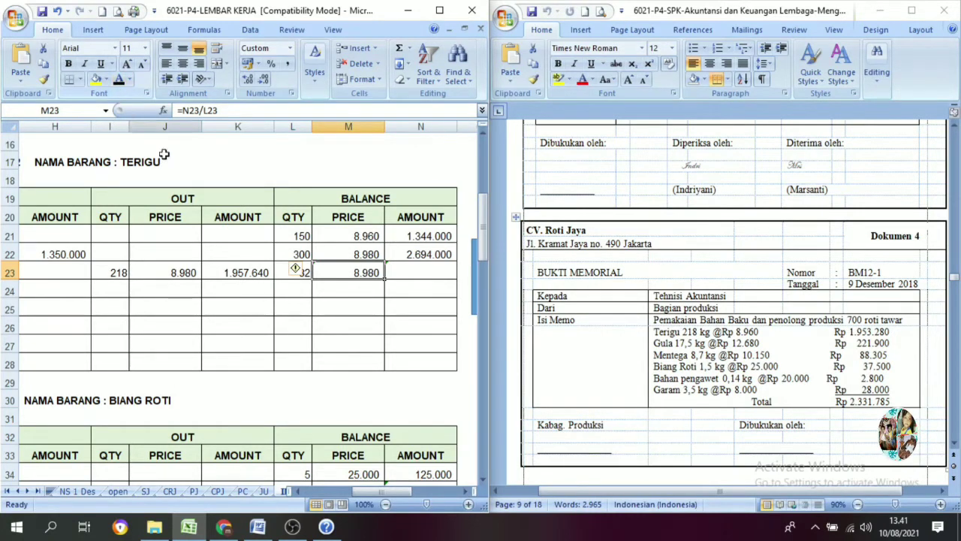
pyautogui.click(406, 278)
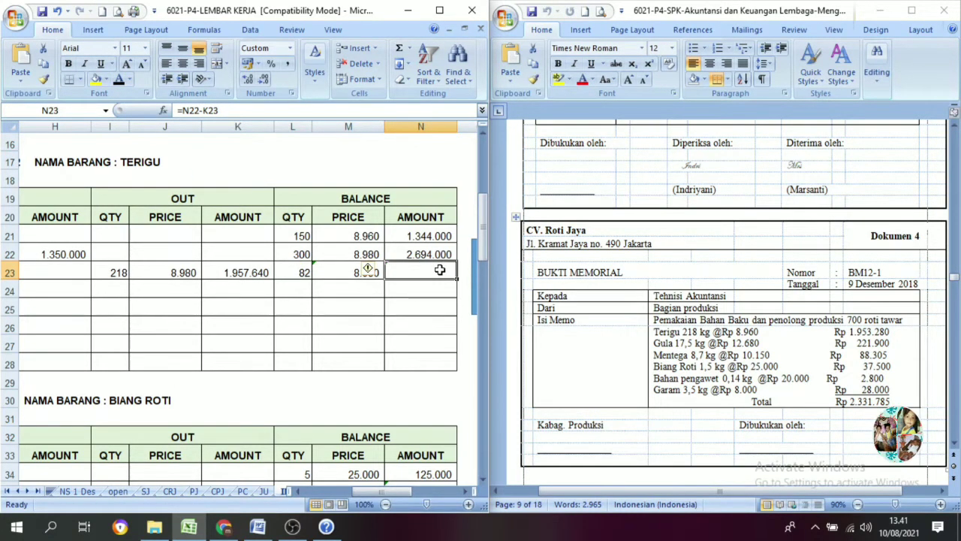
pyautogui.click(118, 81)
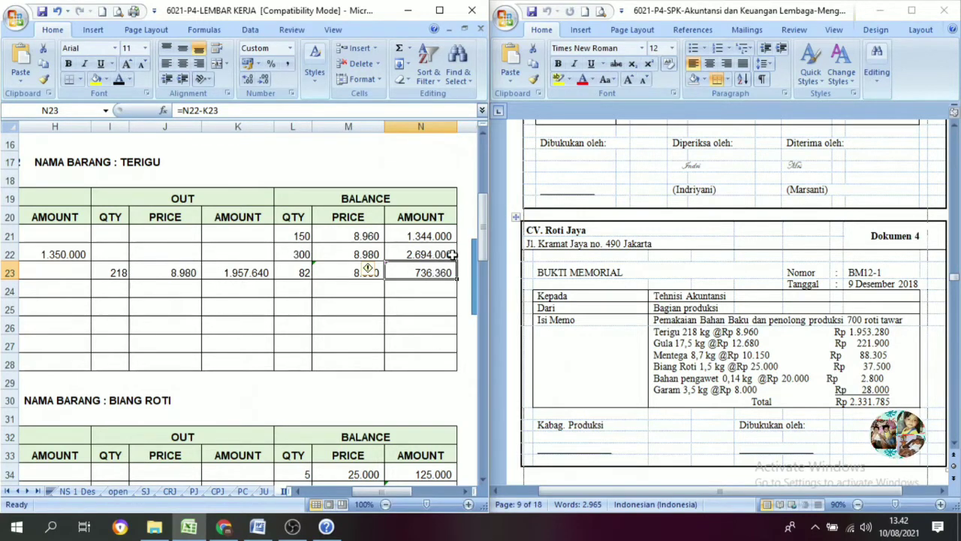
pyautogui.click(427, 253)
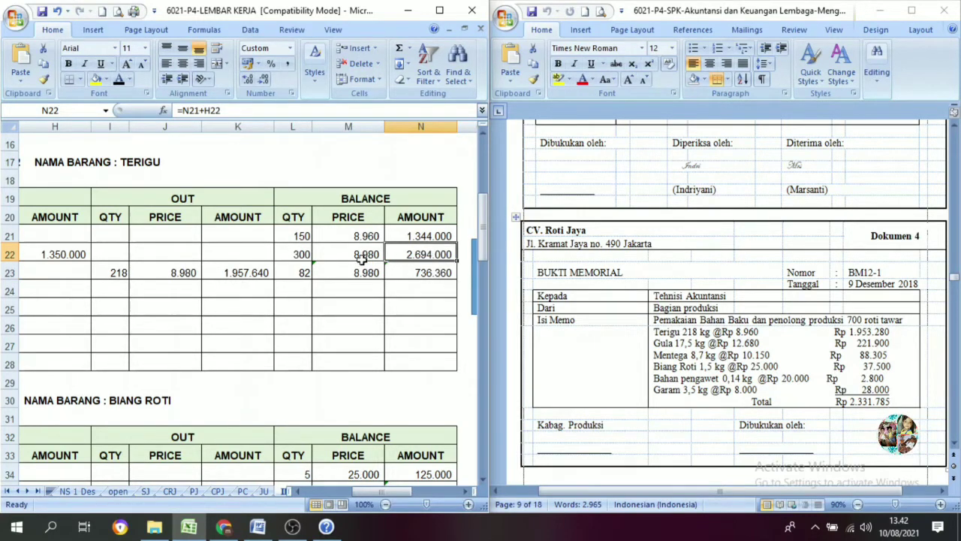
pyautogui.click(234, 276)
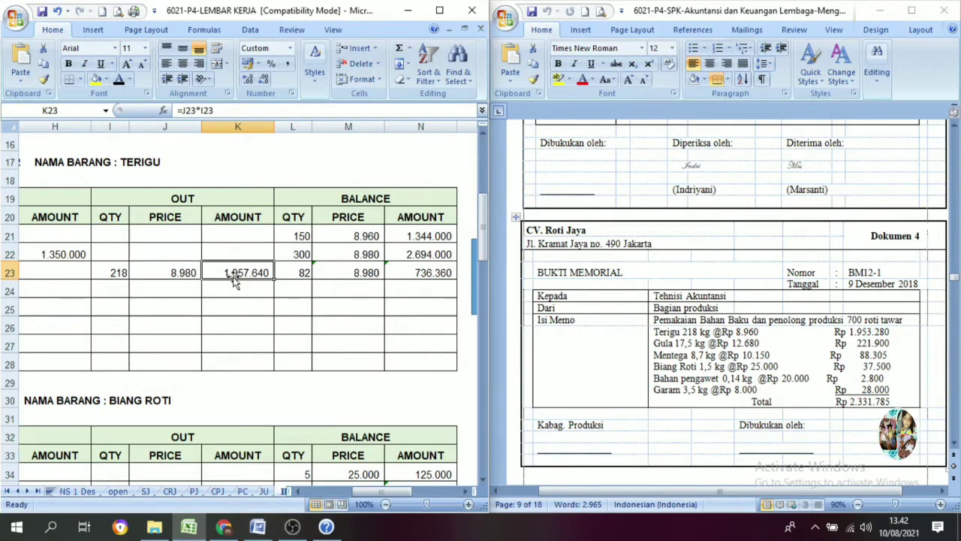
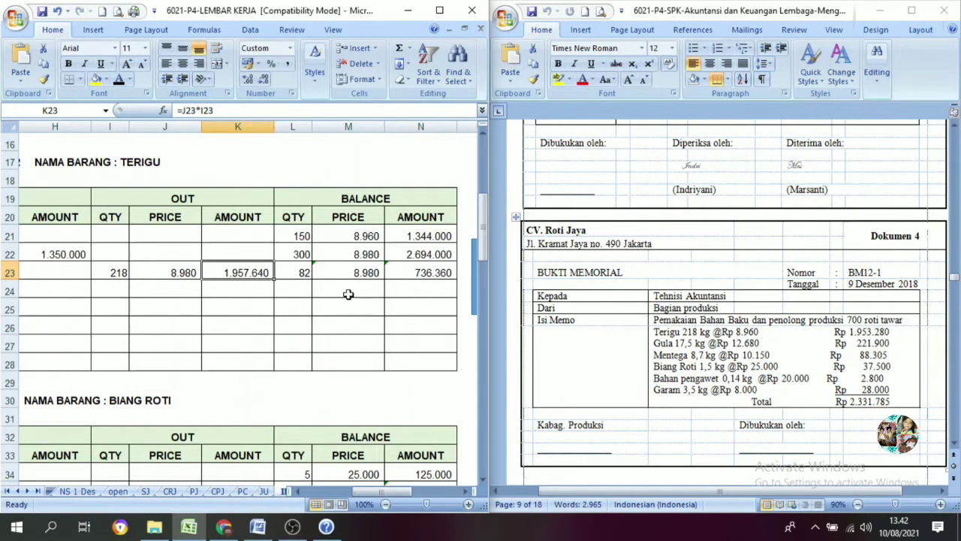
pyautogui.click(434, 272)
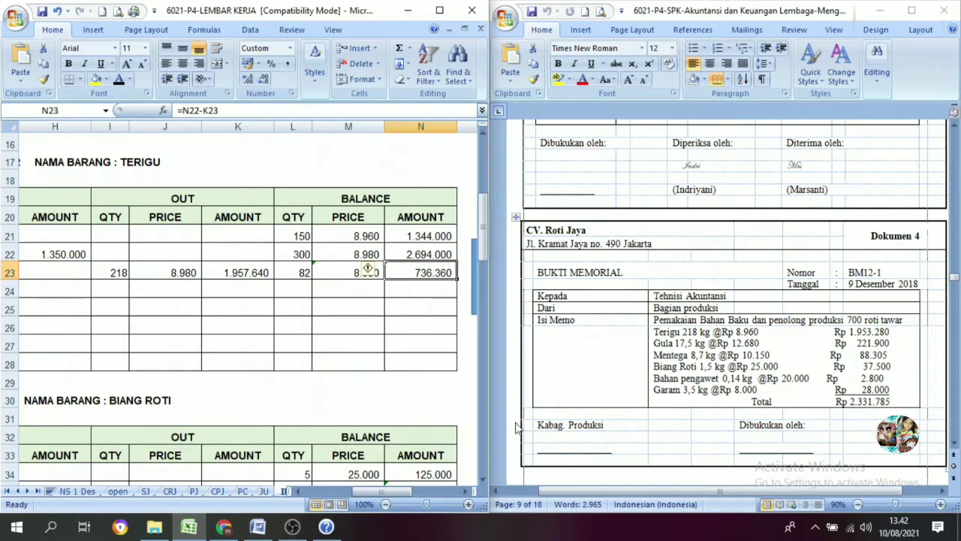
# Step: Show the hidden date 9 and description "Pemakaian bahan baku" in black text in row 49 of the GULA card
pyautogui.moveTo(385, 493); pyautogui.dragTo(304, 494)
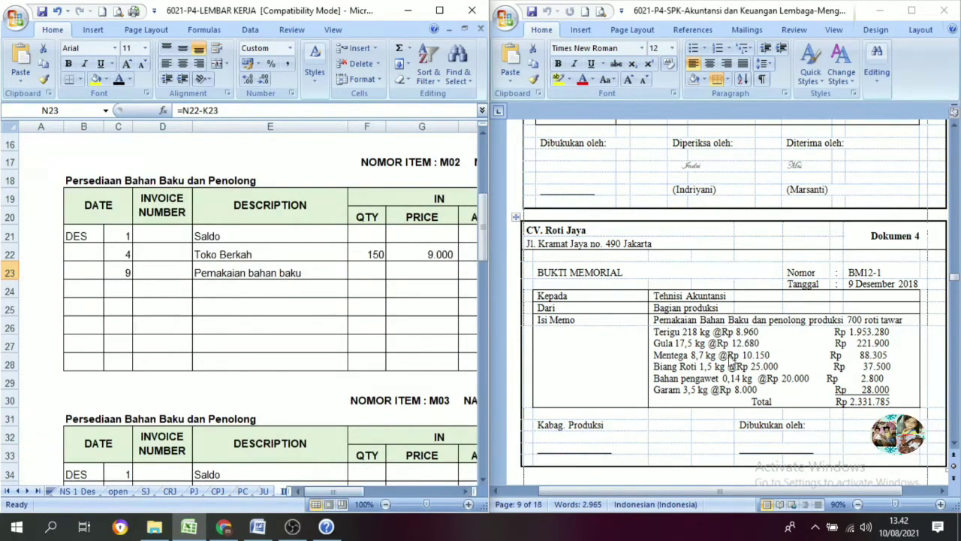
pyautogui.scroll(-3, 458, 420)
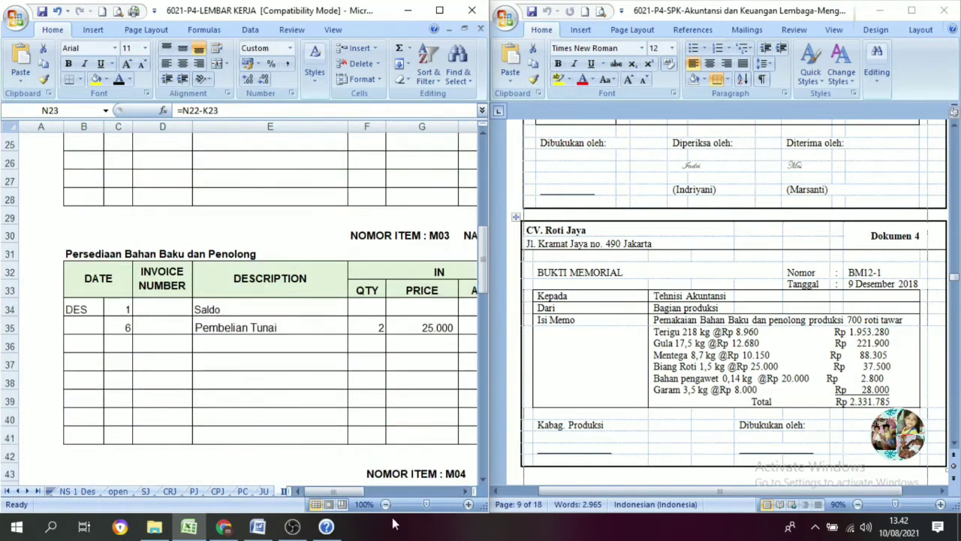
pyautogui.moveTo(357, 493); pyautogui.dragTo(391, 493)
pyautogui.scroll(-4, 380, 444)
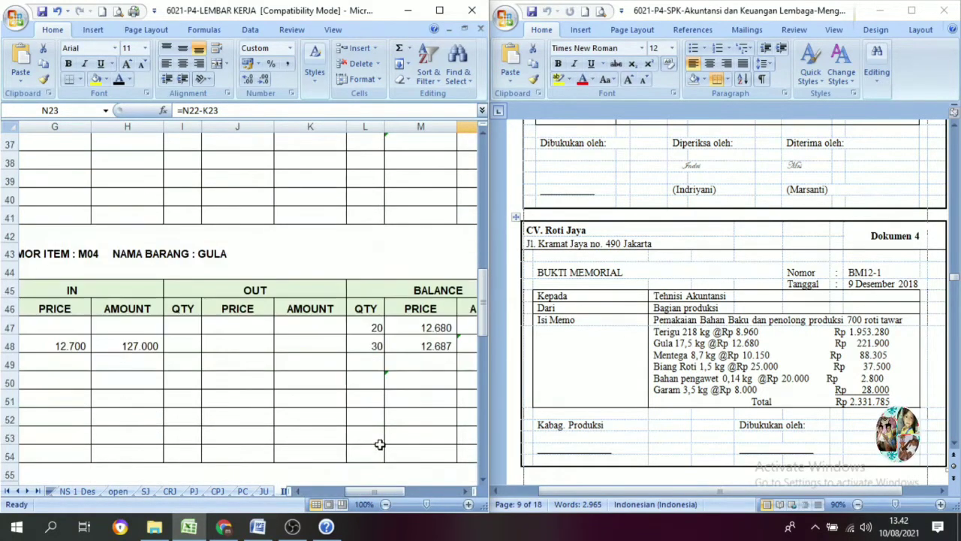
pyautogui.click(187, 253)
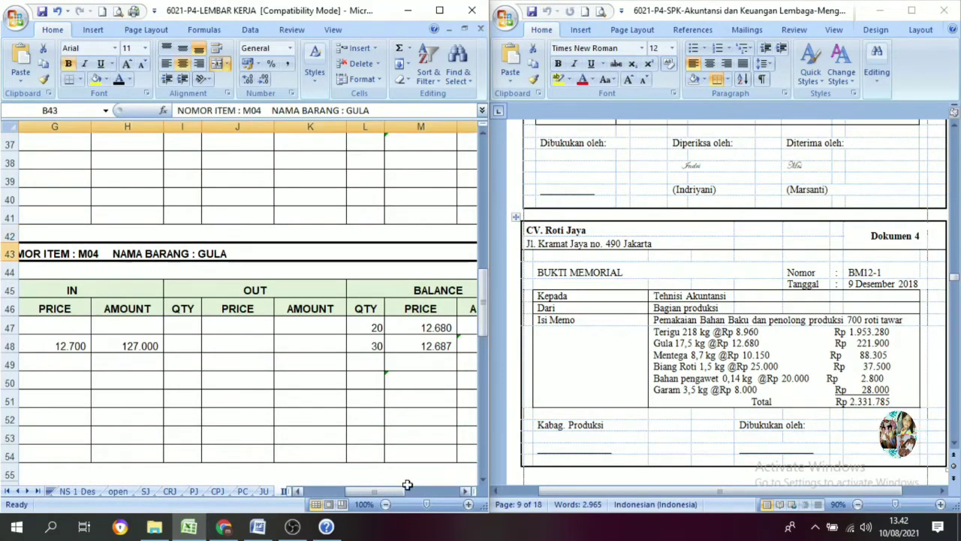
pyautogui.moveTo(399, 494); pyautogui.dragTo(333, 493)
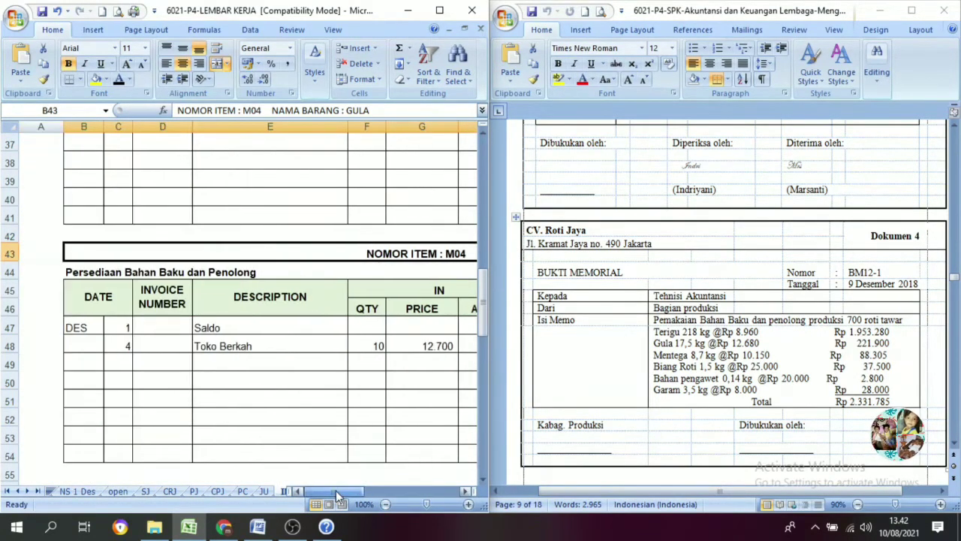
pyautogui.click(131, 365)
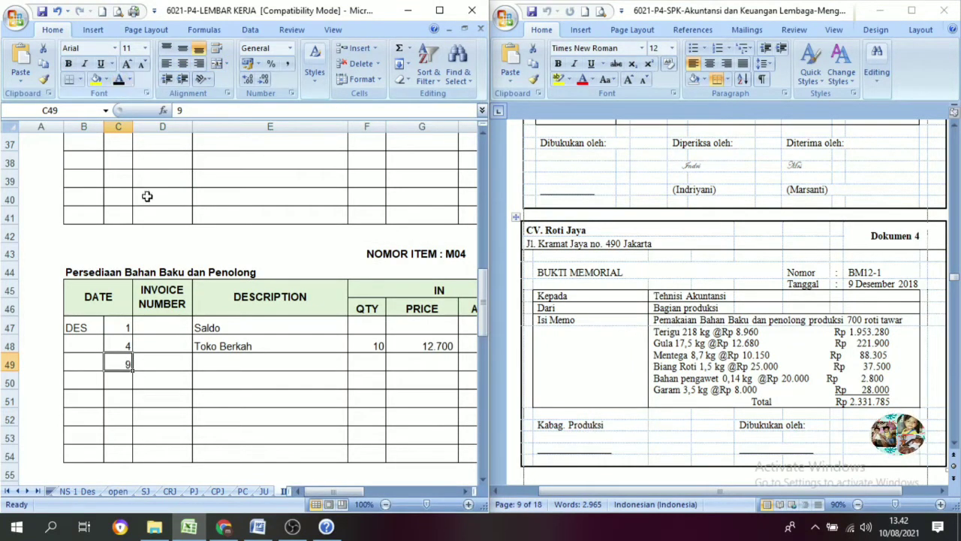
pyautogui.click(256, 371)
pyautogui.click(120, 79)
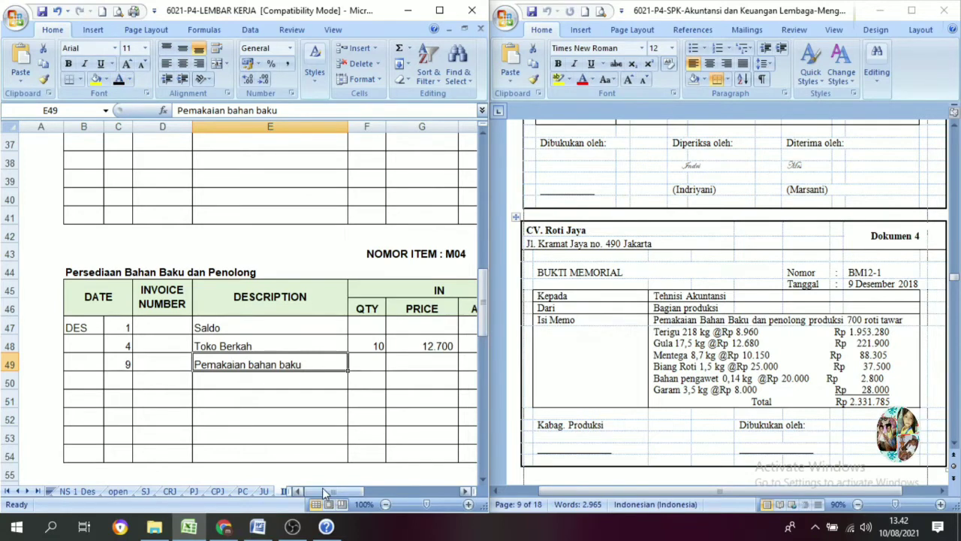
# Step: Reveal the hidden OUT quantity in cell I49 of the Gula stock card by setting its font color to black
pyautogui.moveTo(324, 492); pyautogui.dragTo(356, 492)
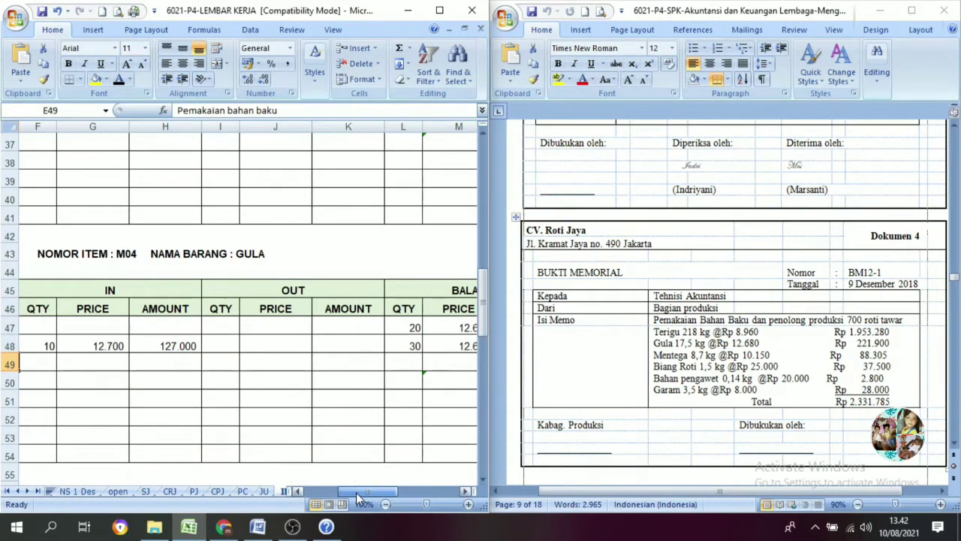
pyautogui.click(276, 366)
pyautogui.click(234, 362)
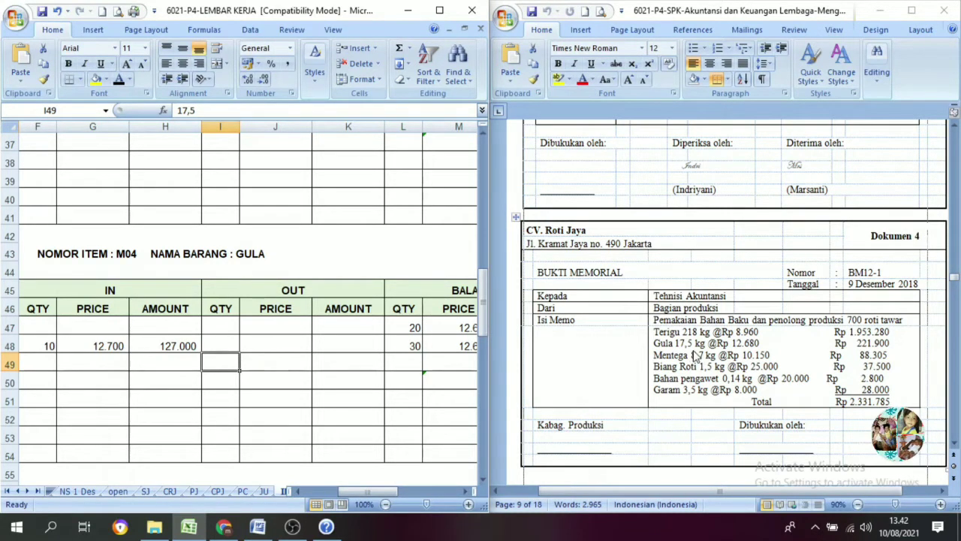
pyautogui.click(120, 81)
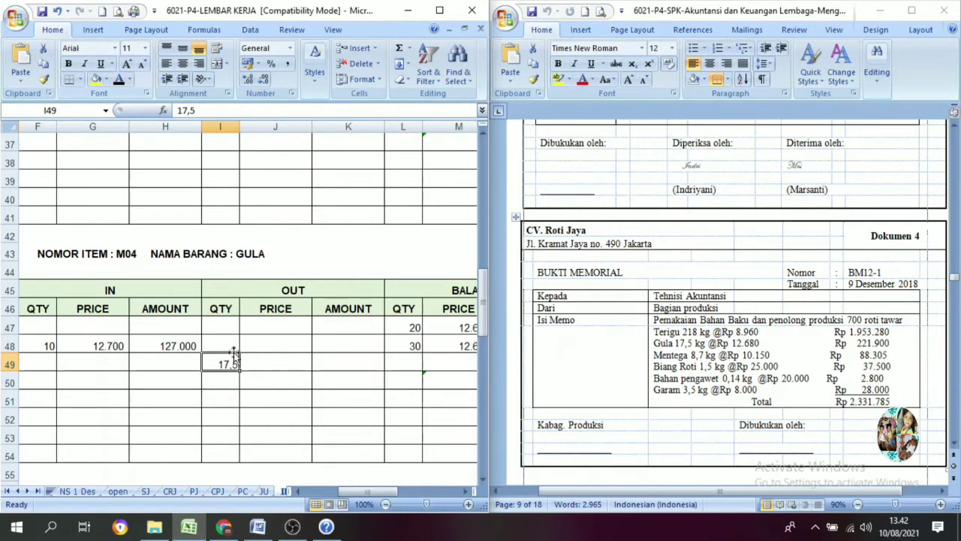
# Step: Make the hidden OUT price in J49 and OUT amount in K49 of the Gula card visible with a black font color
pyautogui.click(269, 365)
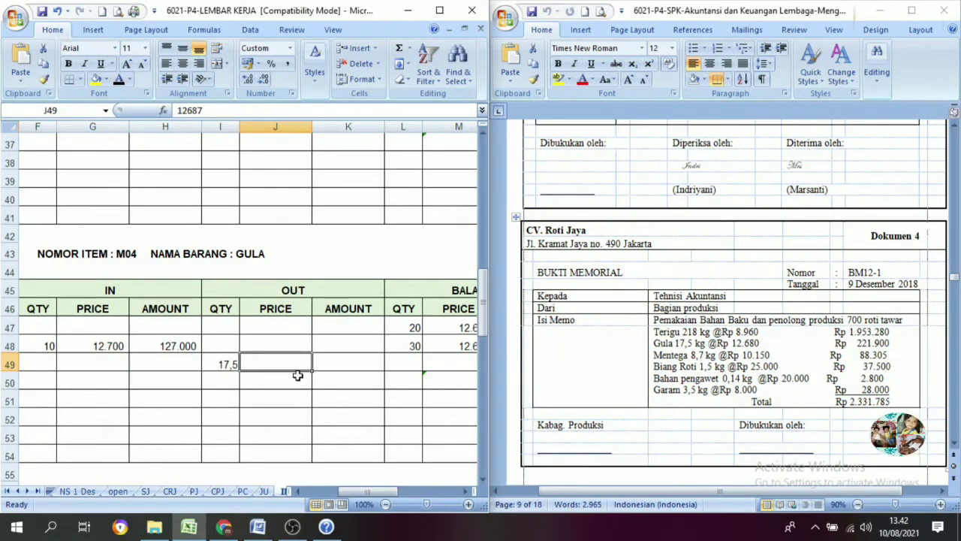
pyautogui.click(465, 491)
pyautogui.click(430, 345)
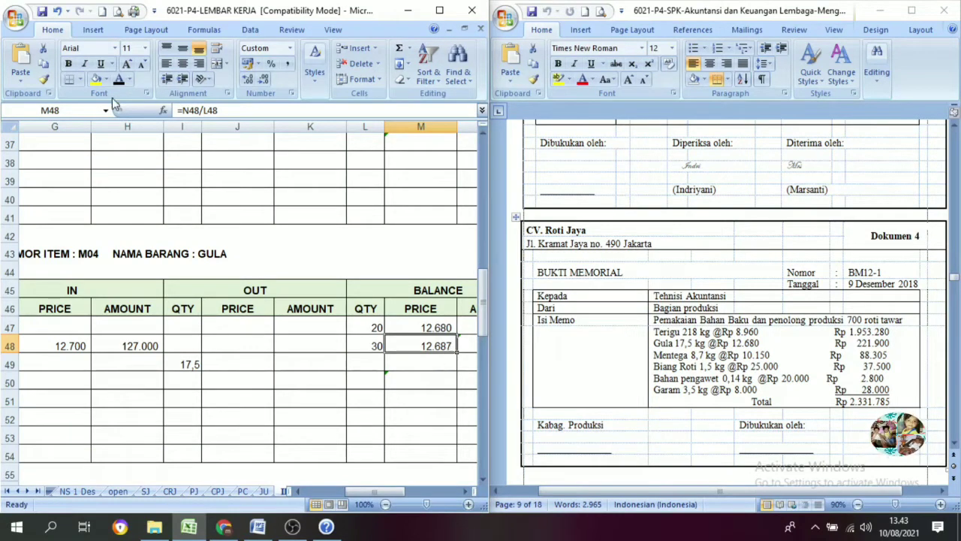
pyautogui.click(222, 364)
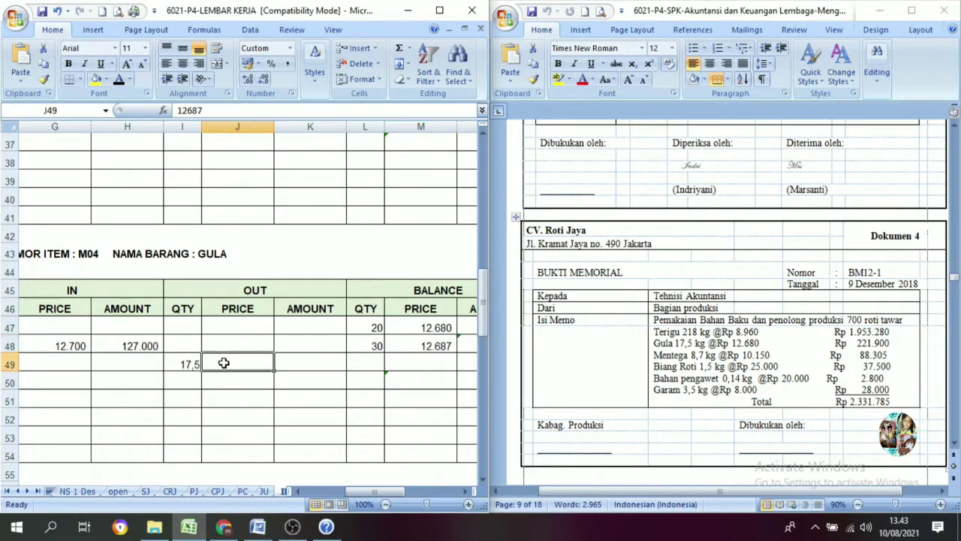
pyautogui.click(119, 81)
pyautogui.click(323, 361)
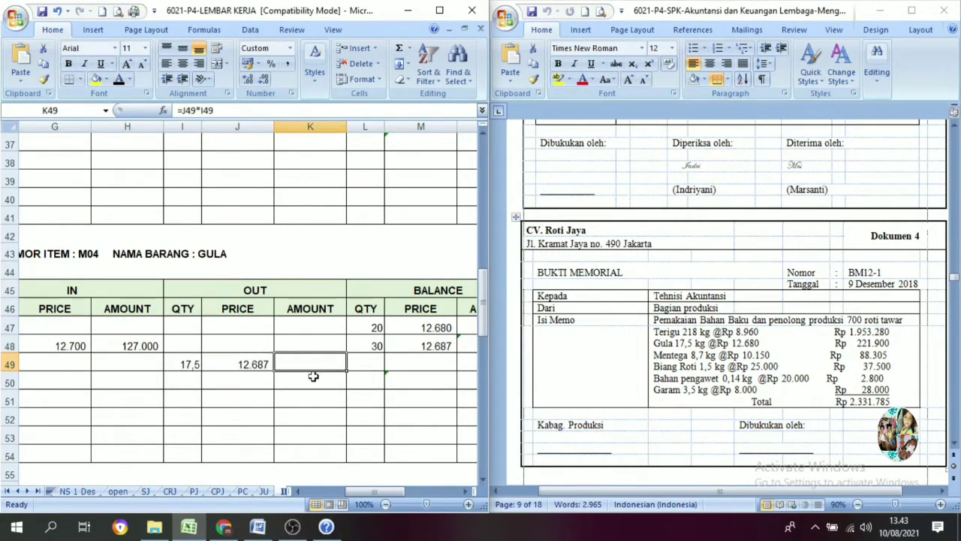
pyautogui.click(119, 80)
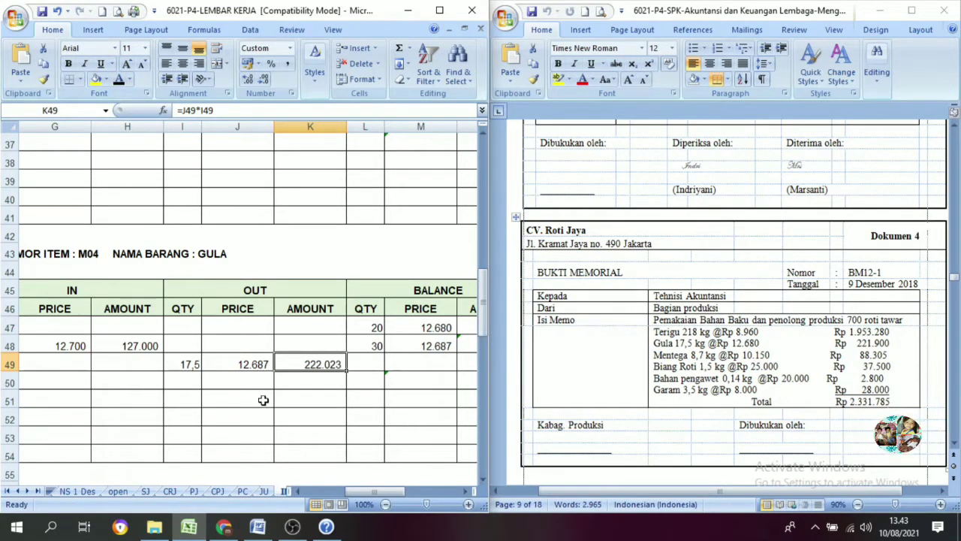
# Step: Set the font color of the Gula card's hidden balance quantity in L49 to black
pyautogui.click(465, 492)
pyautogui.click(466, 492)
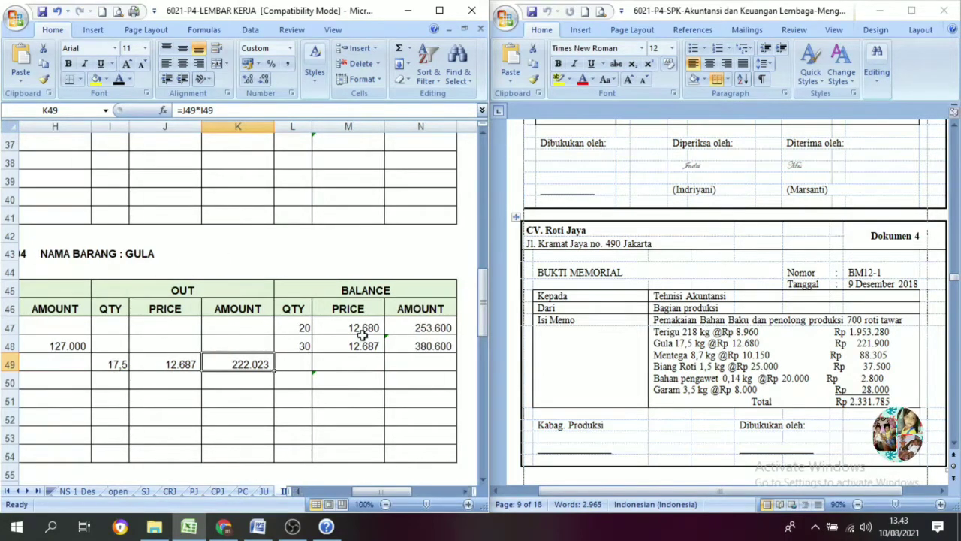
pyautogui.click(334, 293)
pyautogui.click(294, 364)
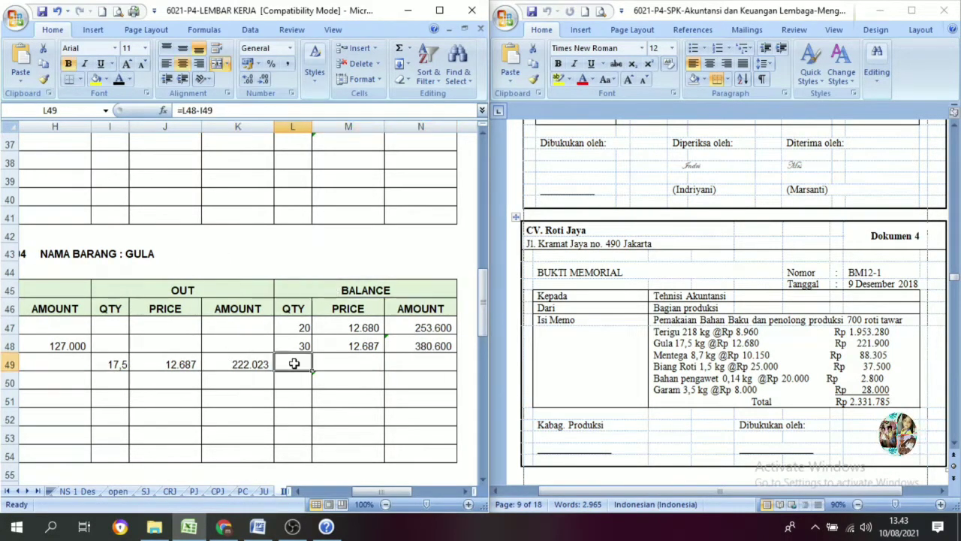
pyautogui.click(315, 292)
pyautogui.click(297, 359)
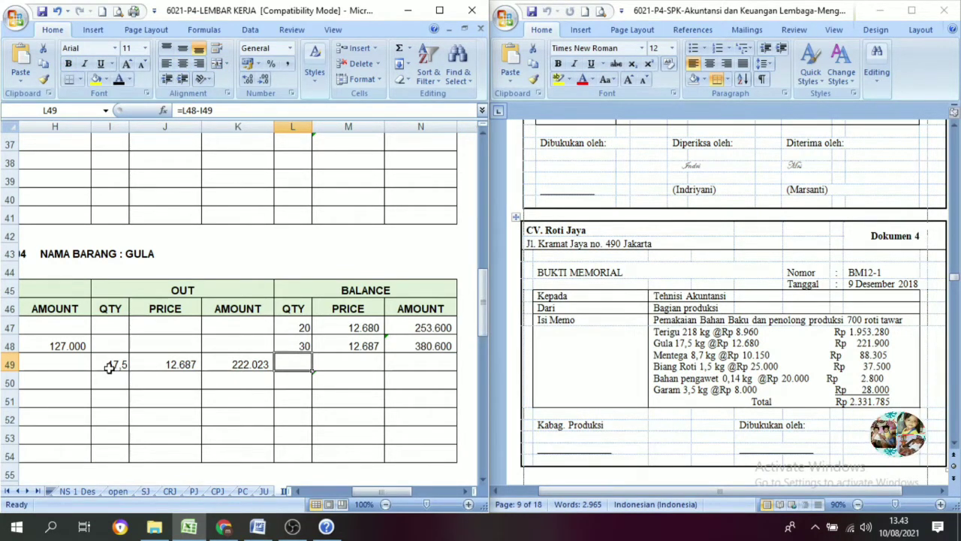
pyautogui.click(118, 80)
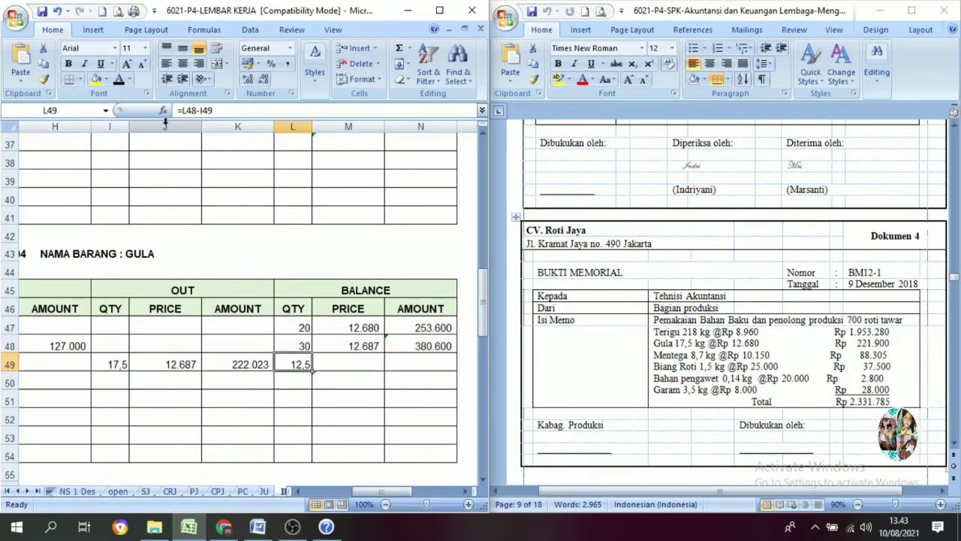
# Step: Reveal the Gula card's balance price in M49 with black font and balance amount in N49 with the Automatic font color, then check the amount formulas
pyautogui.click(337, 376)
pyautogui.click(338, 358)
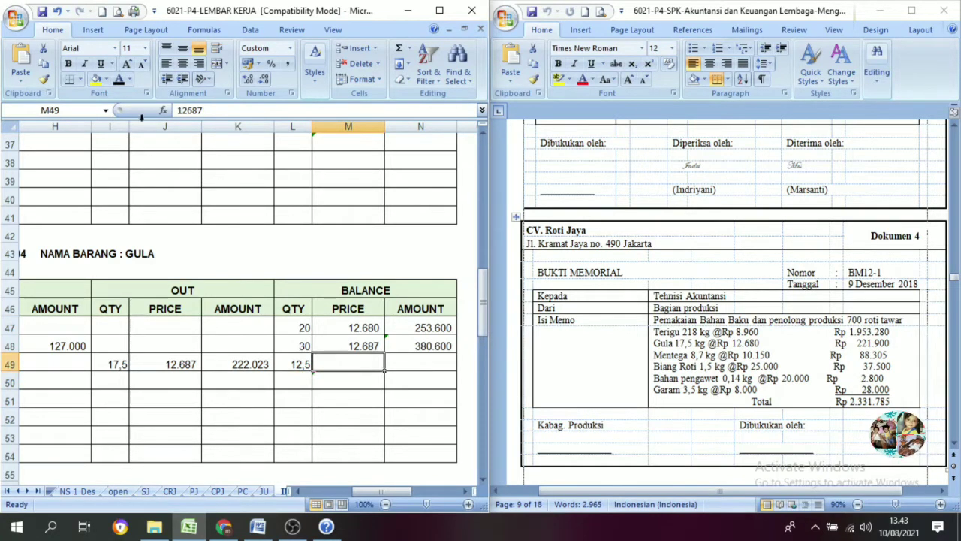
pyautogui.click(119, 80)
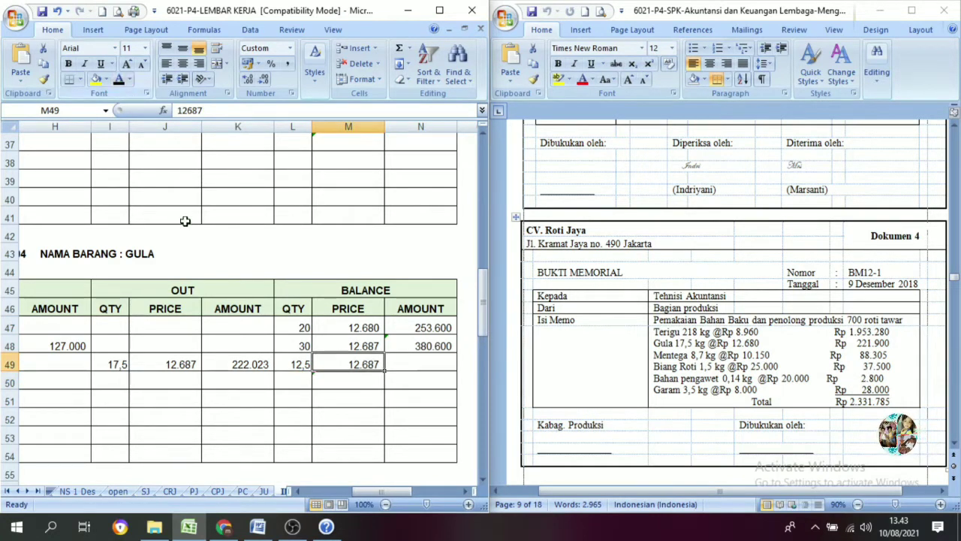
pyautogui.click(410, 364)
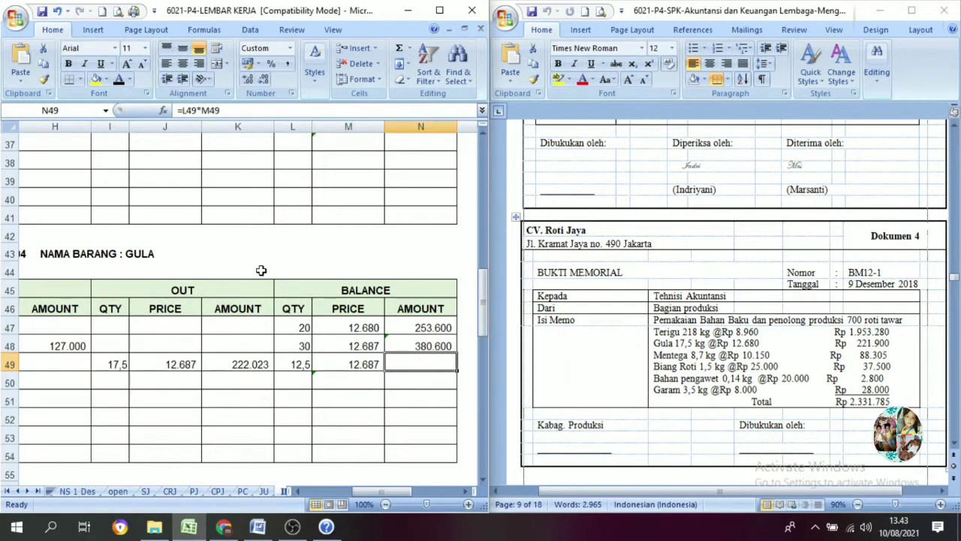
pyautogui.click(128, 80)
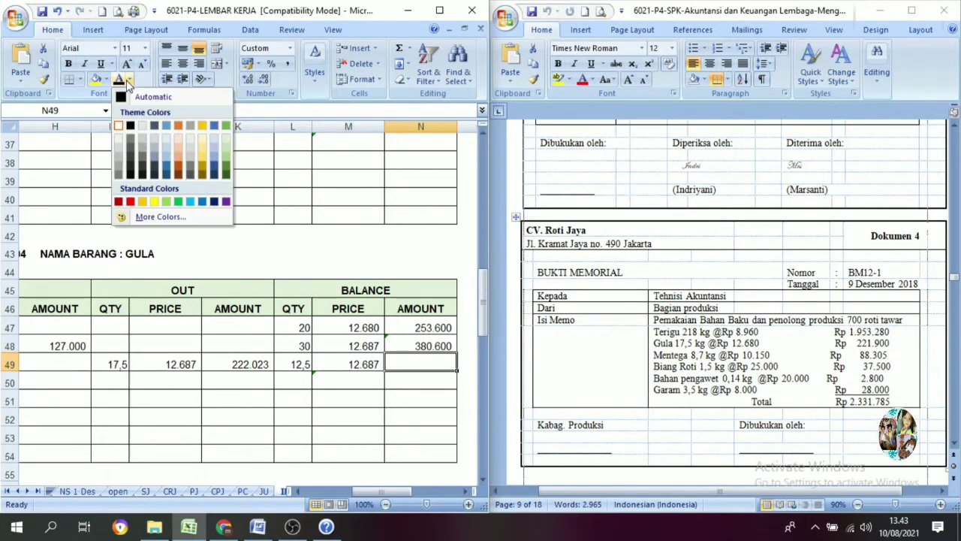
pyautogui.click(143, 96)
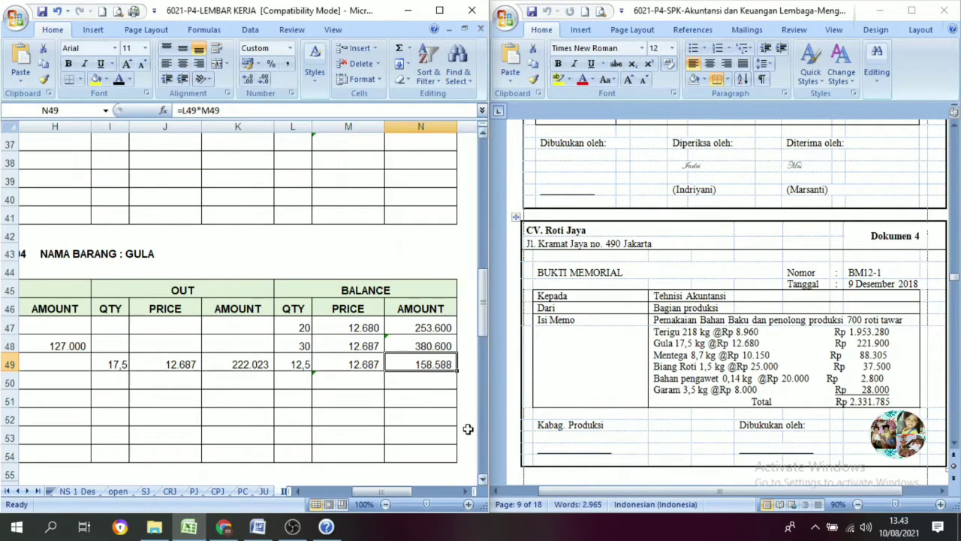
pyautogui.click(436, 345)
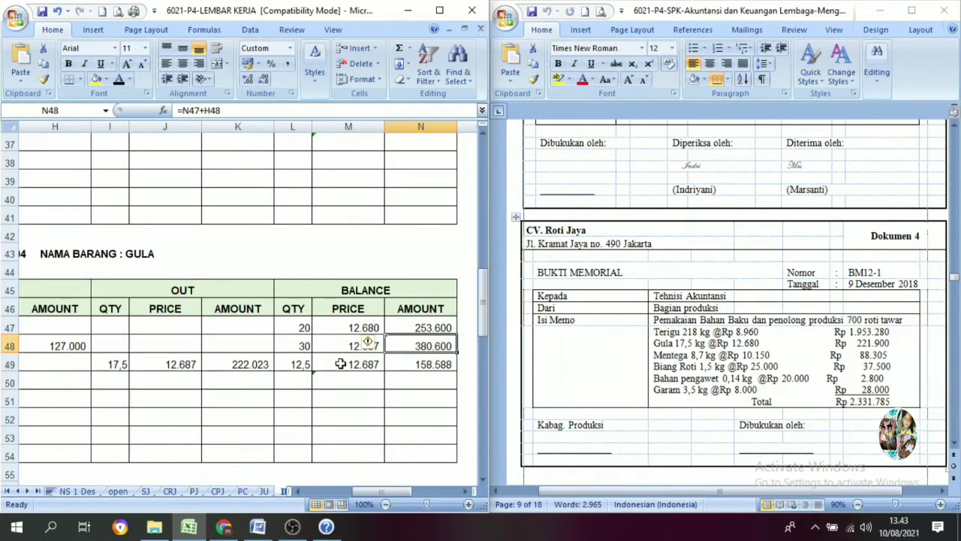
pyautogui.click(242, 366)
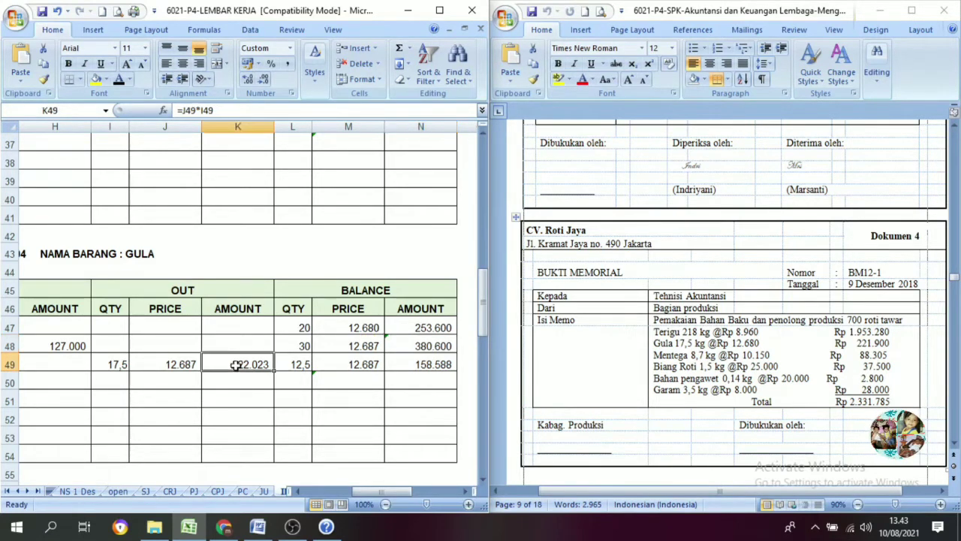
pyautogui.click(413, 367)
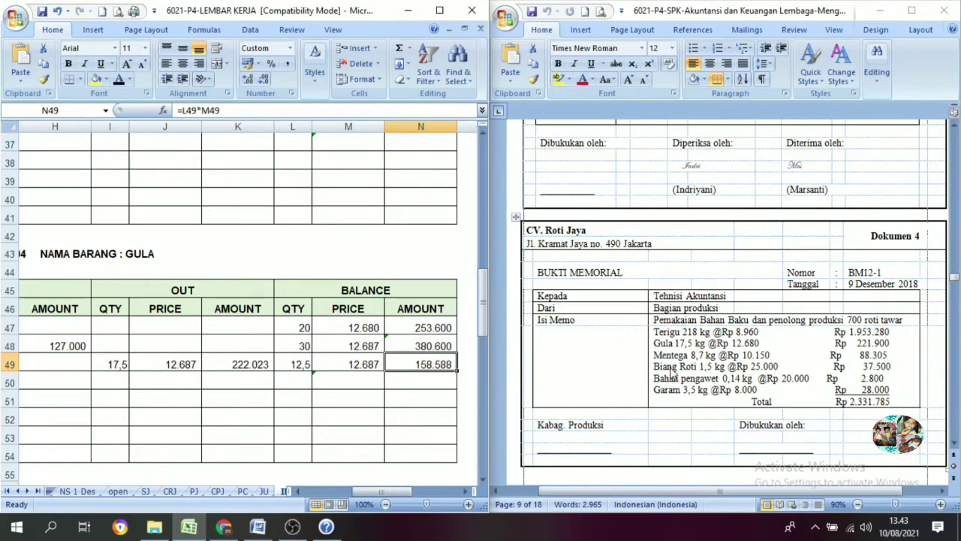
# Step: In row 75 of the Mentega stock card, turn the hidden date in C75 and description in E75 black
pyautogui.scroll(-10, 268, 423)
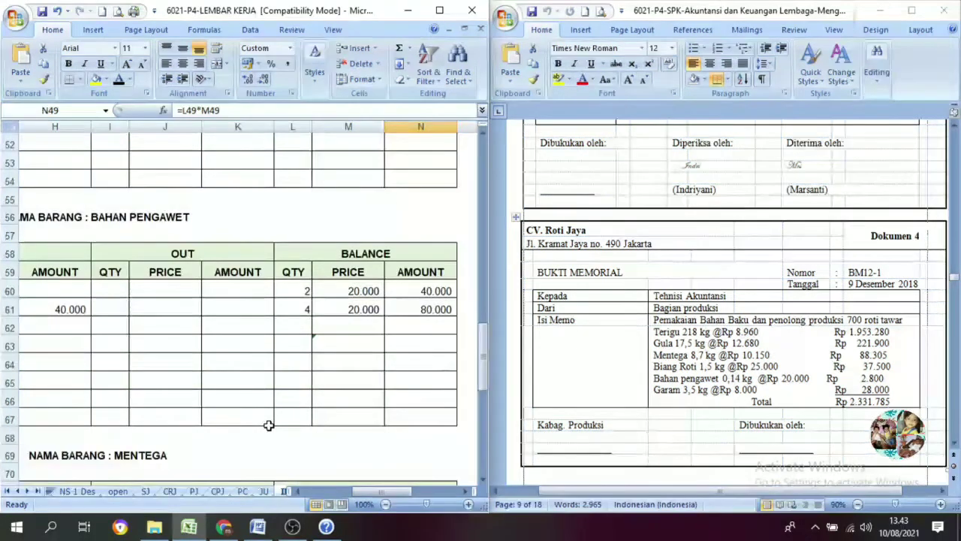
pyautogui.scroll(-5, 268, 425)
pyautogui.scroll(8, 268, 425)
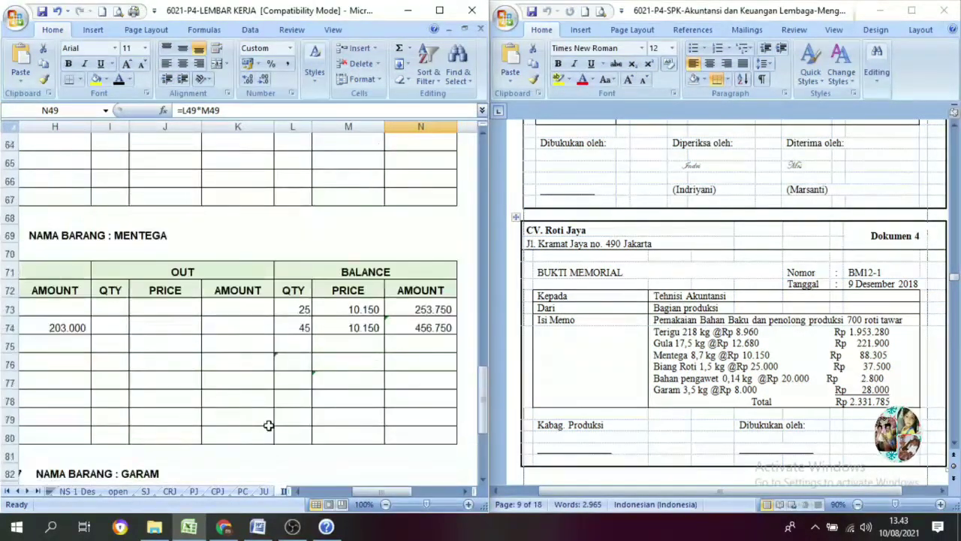
pyautogui.click(157, 350)
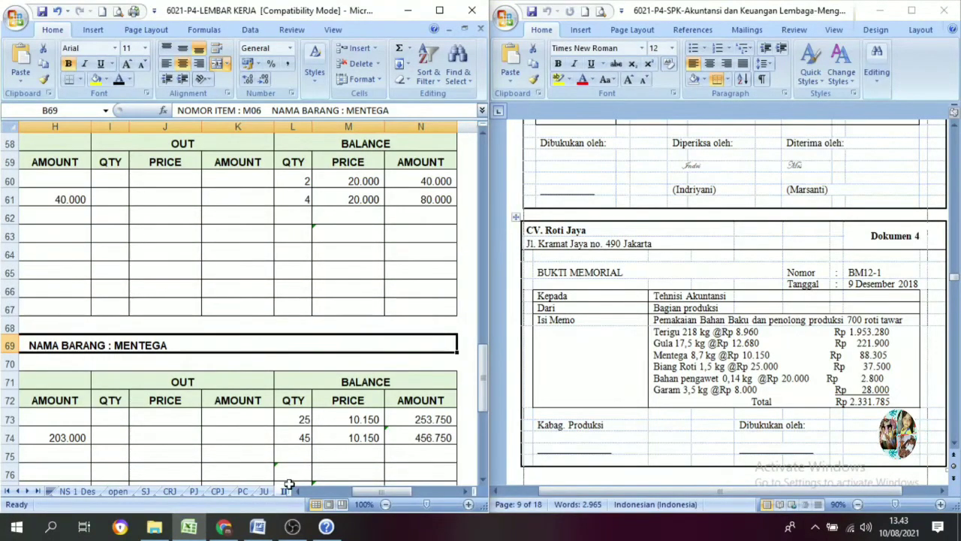
pyautogui.moveTo(377, 496); pyautogui.dragTo(334, 492)
pyautogui.scroll(-4, 161, 440)
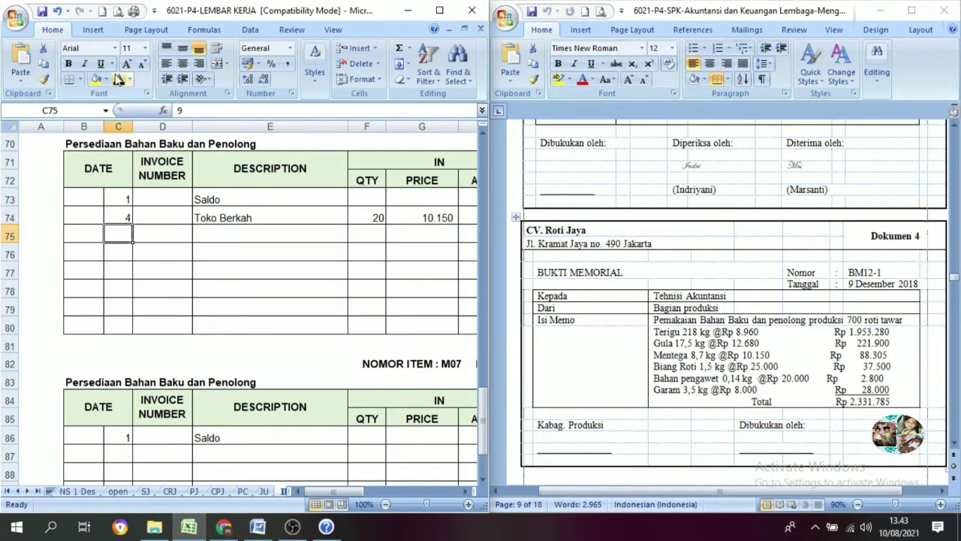
pyautogui.click(213, 234)
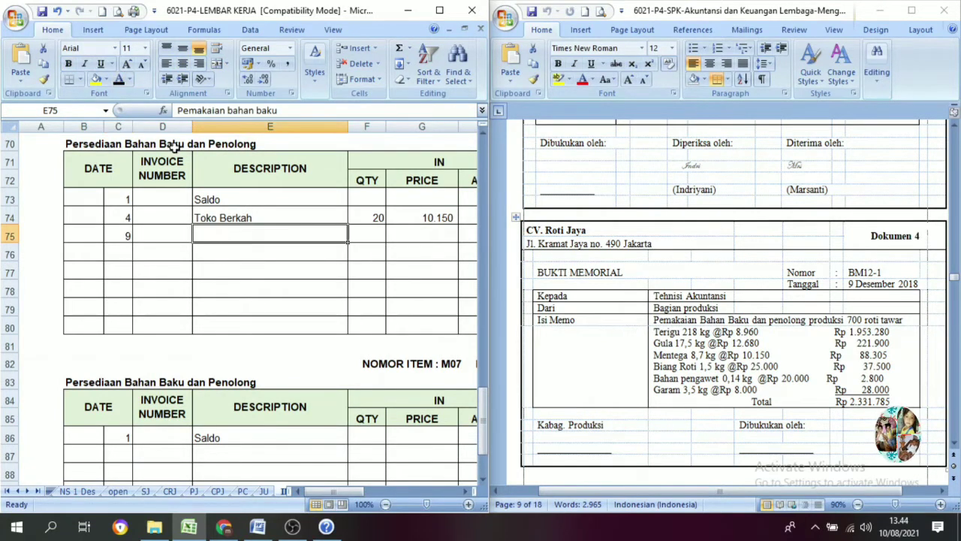
pyautogui.click(119, 79)
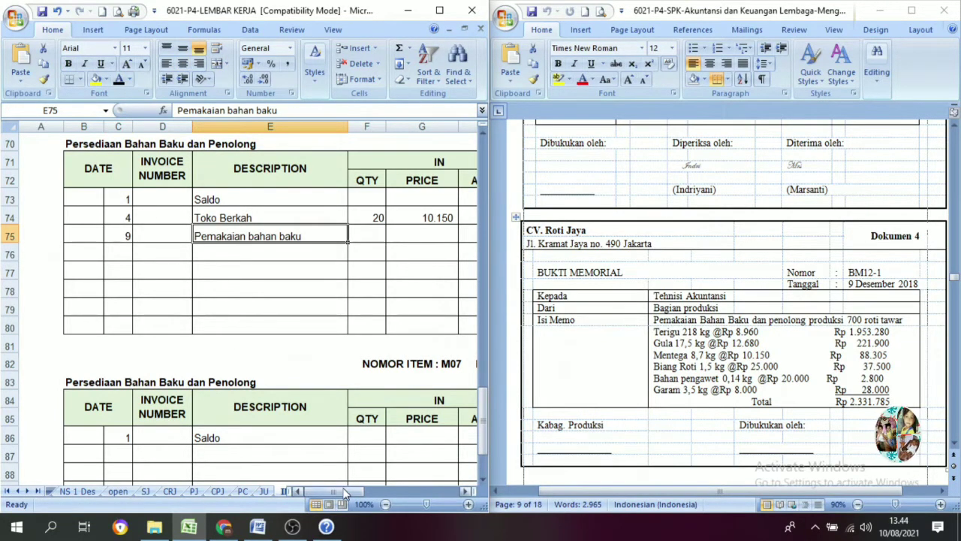
# Step: Reveal the Mentega card's hidden OUT quantity in I75 by applying a black font color
pyautogui.moveTo(344, 488); pyautogui.dragTo(378, 488)
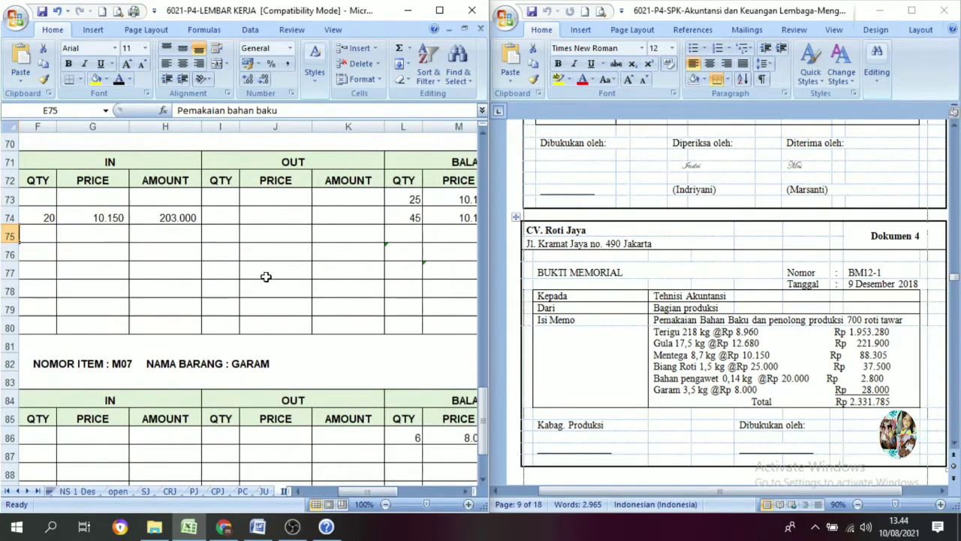
pyautogui.click(244, 239)
pyautogui.click(232, 240)
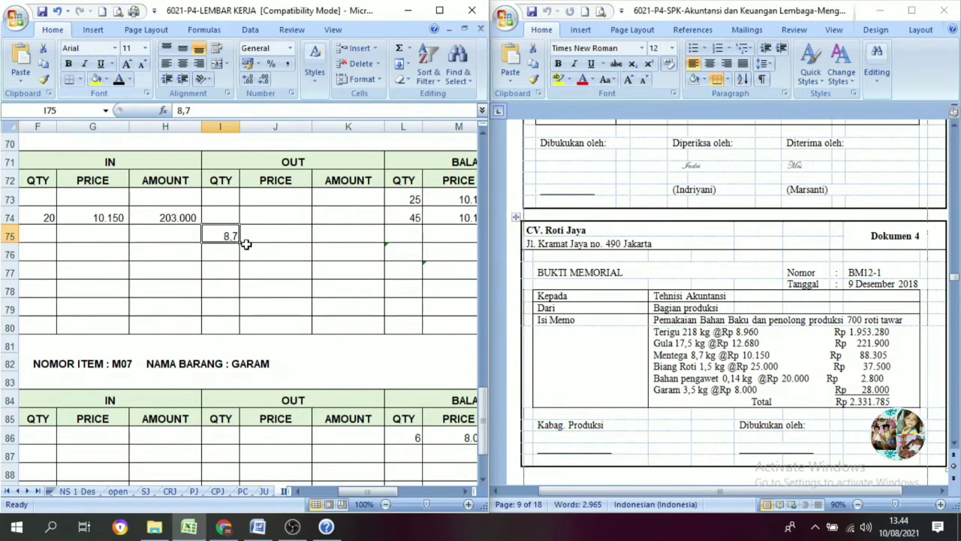
# Step: Apply a black font color to the Mentega card's hidden OUT price in J75 and OUT amount in K75
pyautogui.click(278, 238)
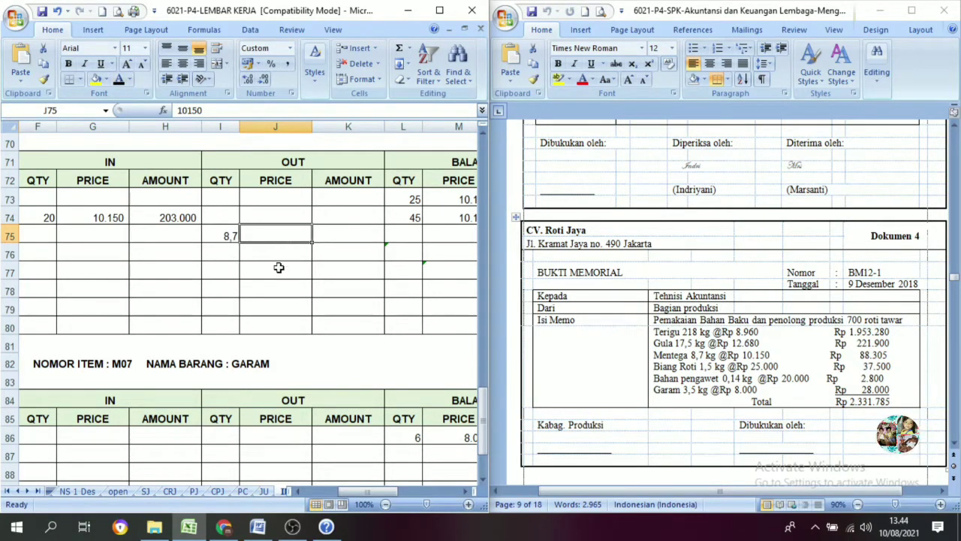
pyautogui.click(466, 492)
pyautogui.click(466, 492)
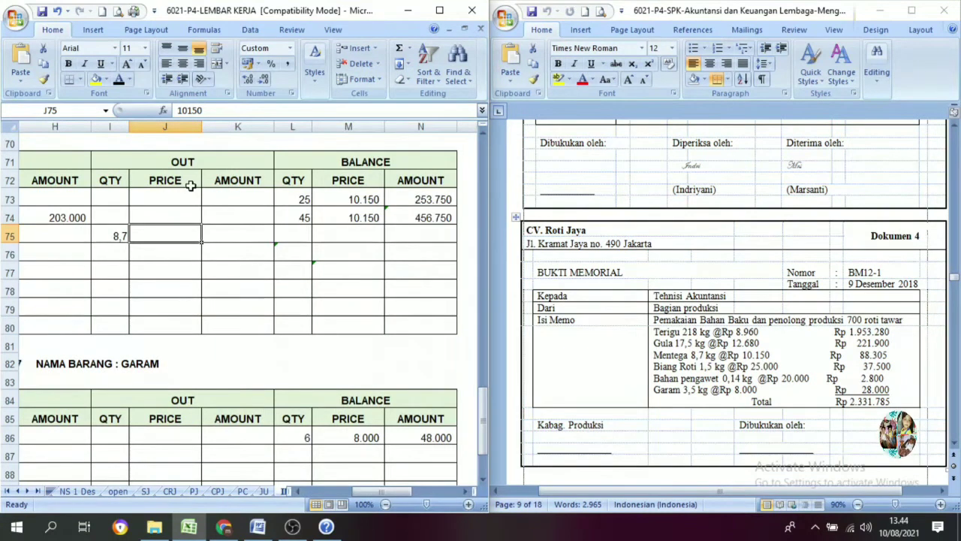
pyautogui.click(214, 246)
pyautogui.click(215, 235)
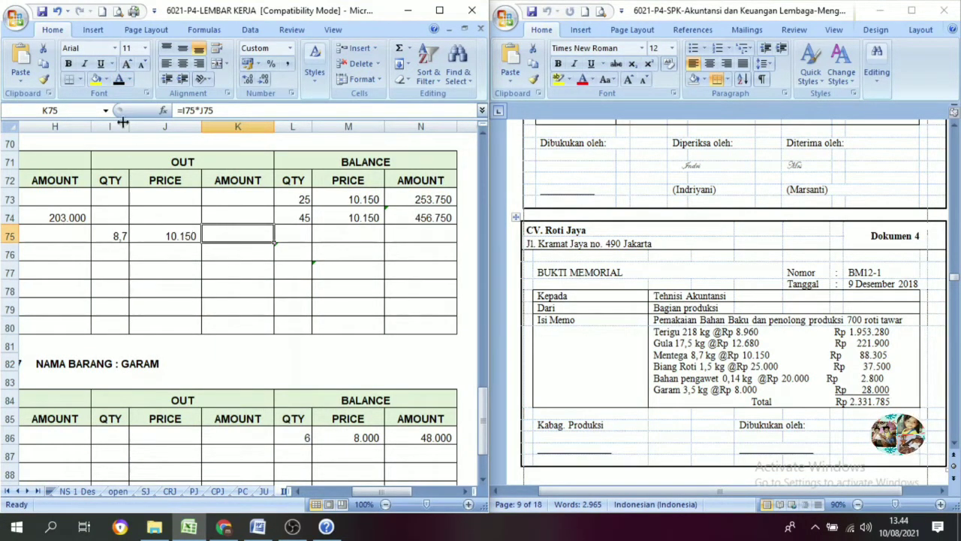
pyautogui.click(119, 80)
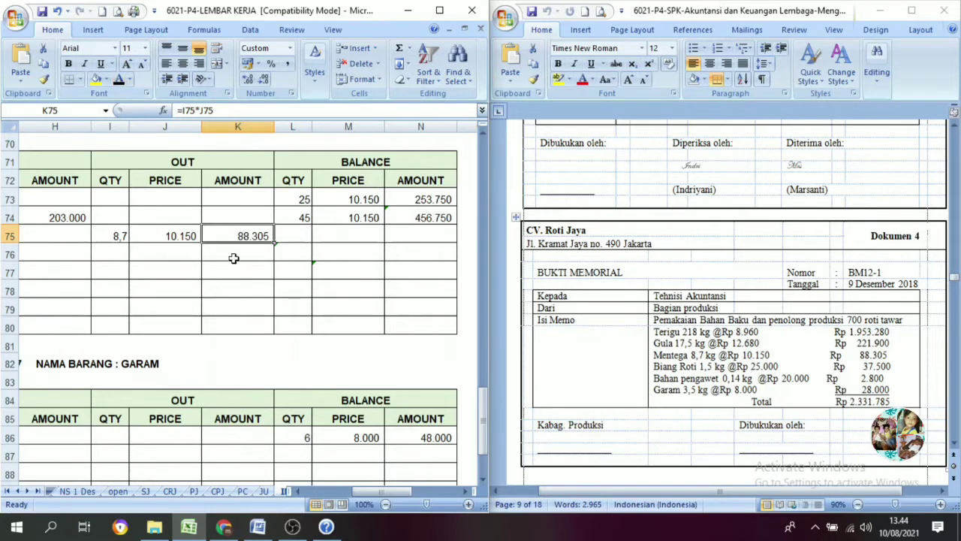
# Step: Reveal the Mentega card's balance quantity in L75 by changing its font color to black
pyautogui.click(301, 253)
pyautogui.click(350, 163)
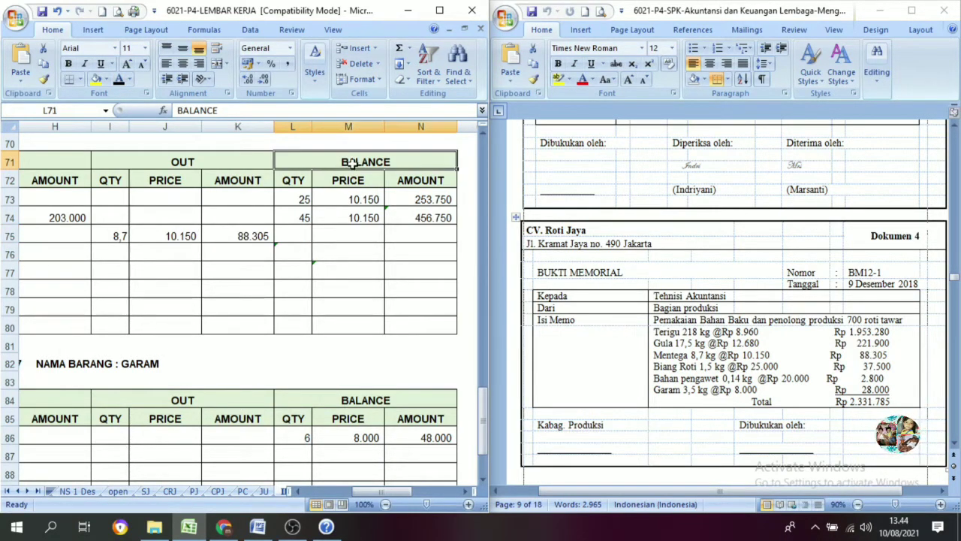
pyautogui.click(295, 237)
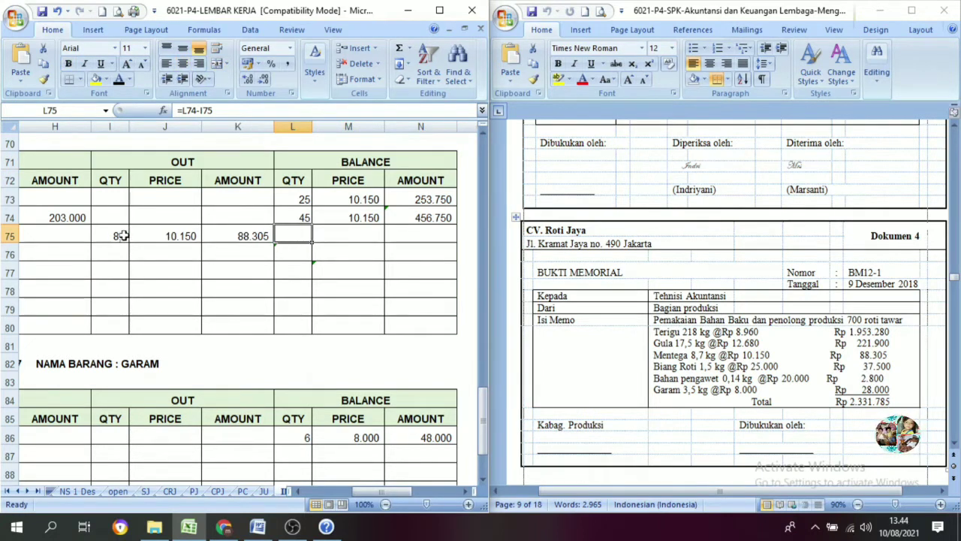
pyautogui.click(124, 82)
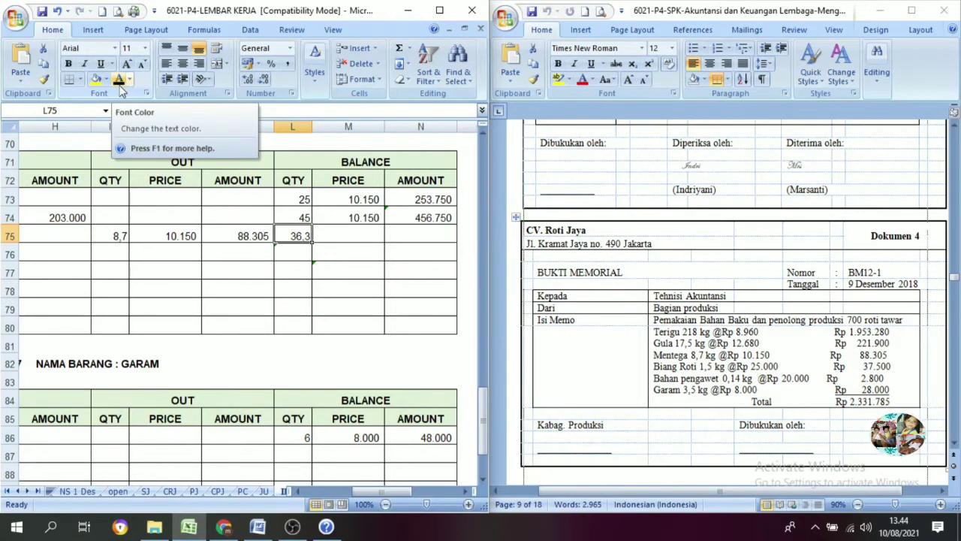
# Step: Reveal the Mentega card's hidden balance price in M75 and balance amount in N75 by applying a black font color
pyautogui.click(343, 239)
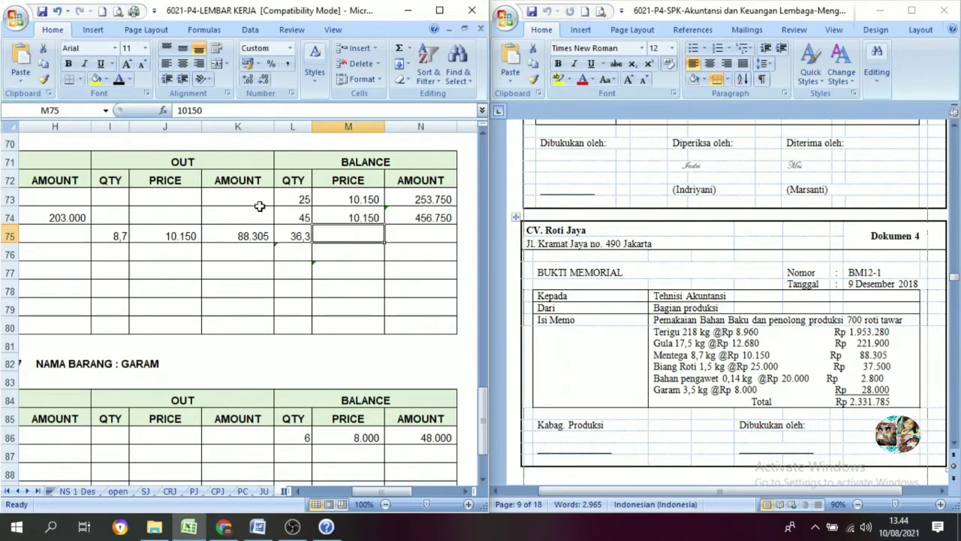
pyautogui.click(118, 80)
pyautogui.click(399, 240)
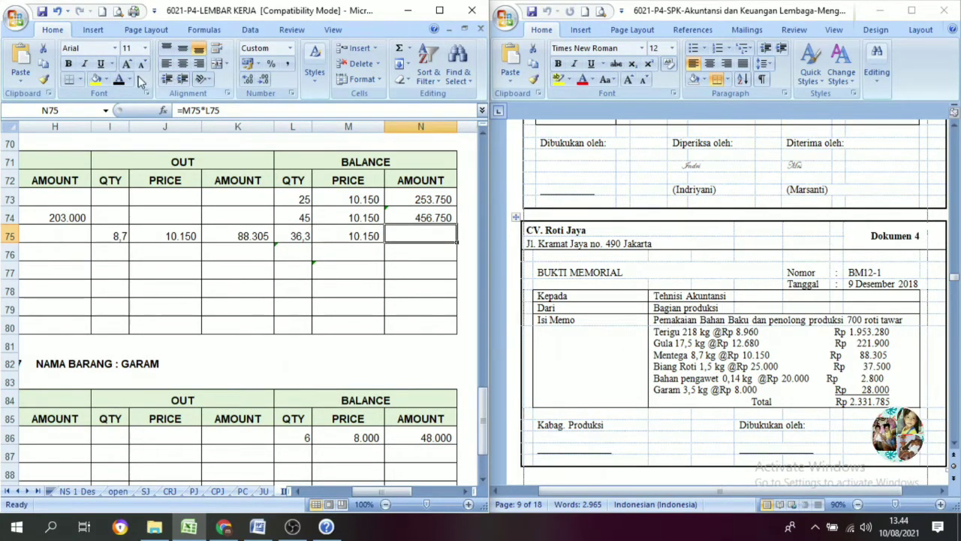
pyautogui.click(119, 80)
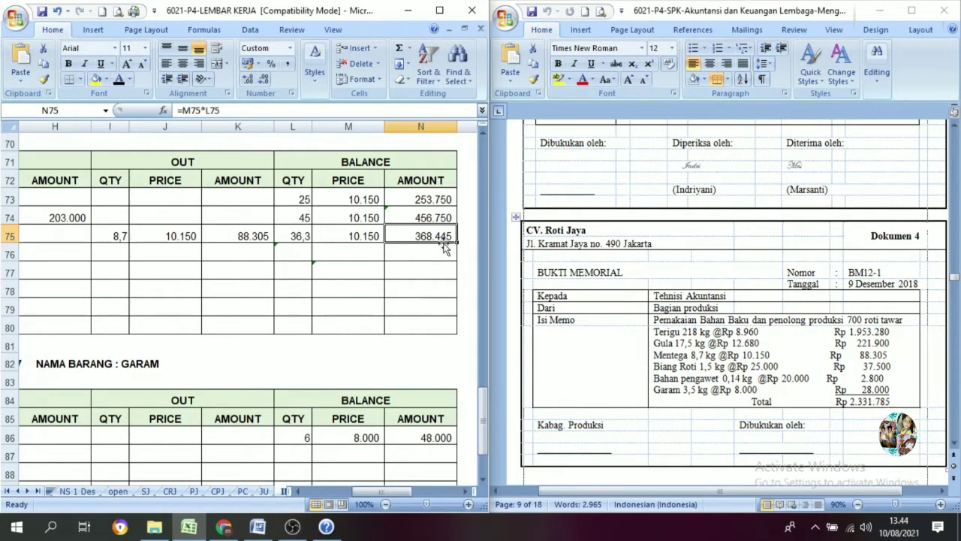
pyautogui.click(408, 272)
pyautogui.click(412, 233)
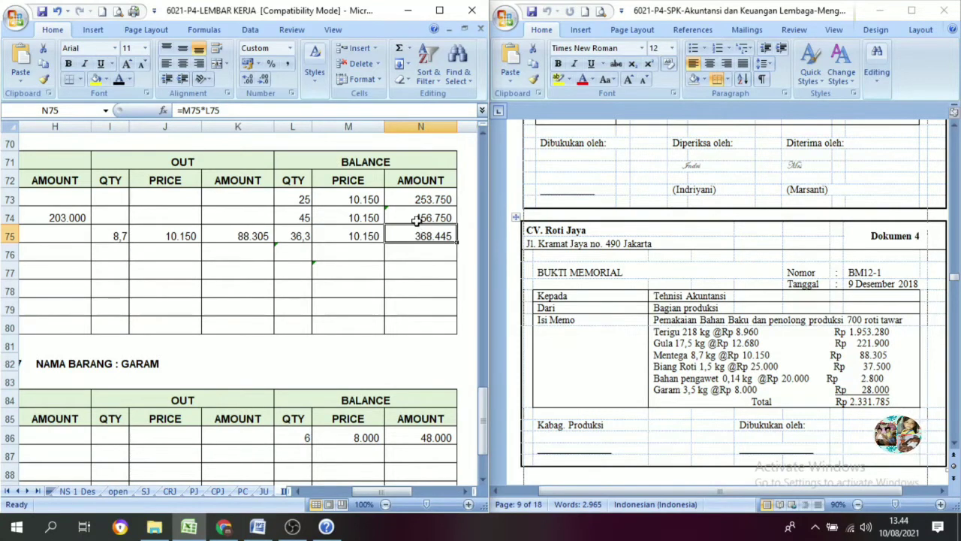
pyautogui.click(418, 217)
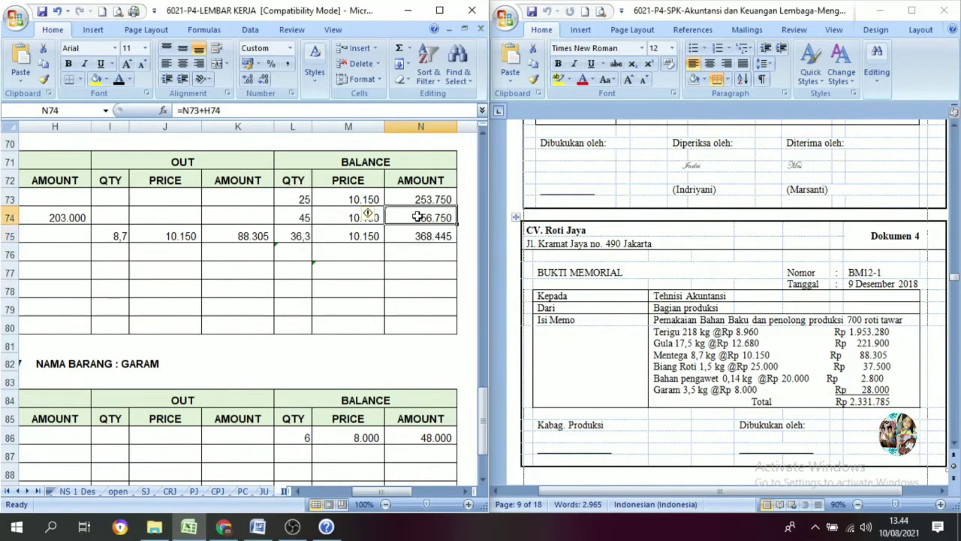
pyautogui.click(255, 238)
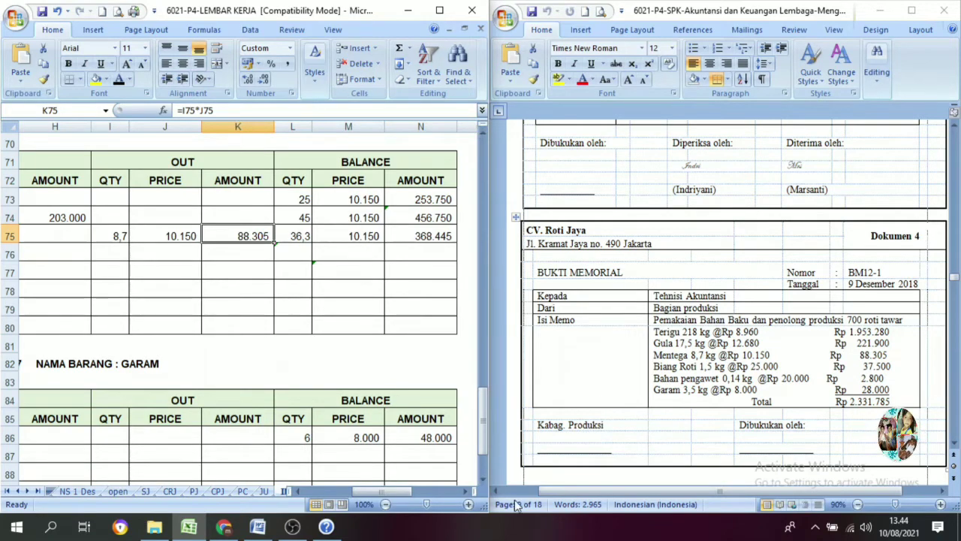
# Step: In row 36 of the Biang Roti stock card, turn the hidden date in C36 and description in E36 black
pyautogui.scroll(-6, 397, 421)
pyautogui.scroll(12, 361, 421)
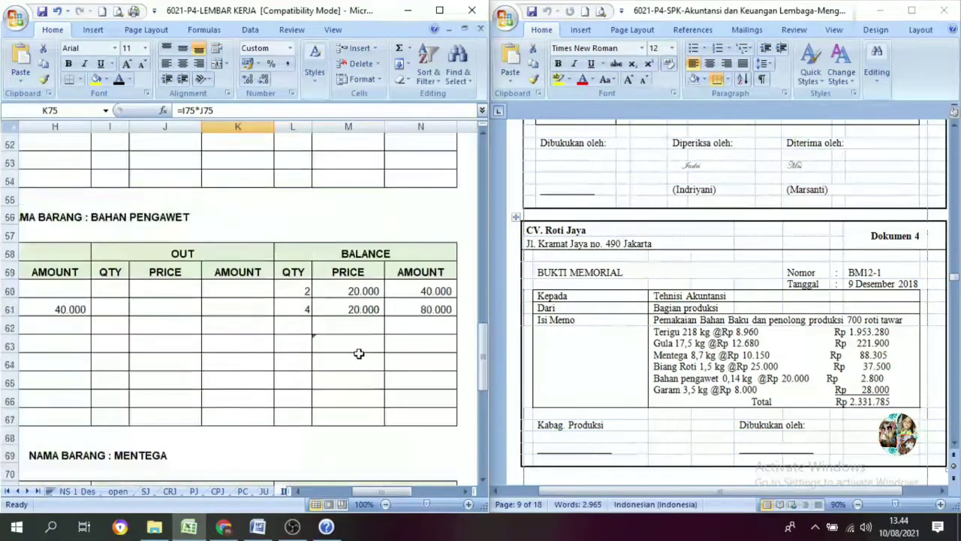
pyautogui.scroll(5, 359, 353)
pyautogui.scroll(-1, 359, 353)
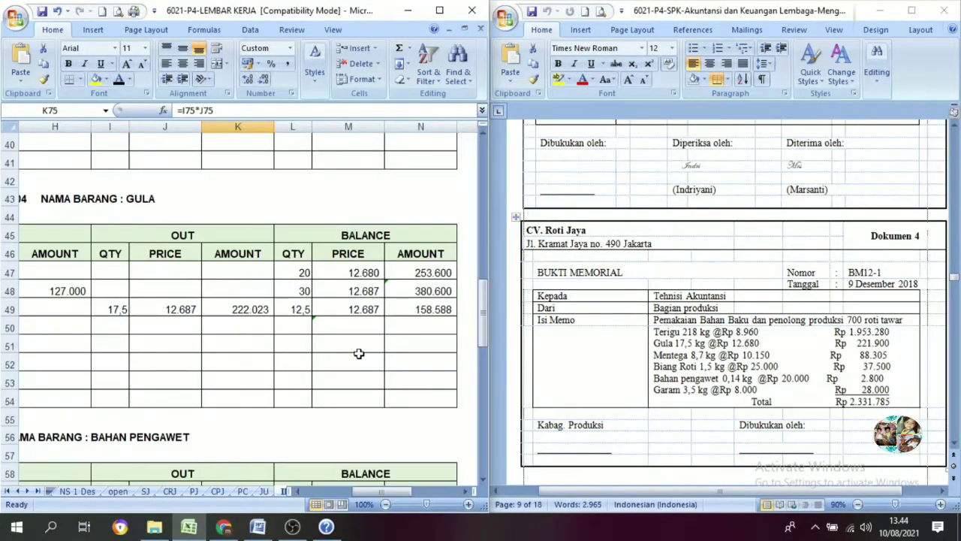
pyautogui.scroll(5, 359, 353)
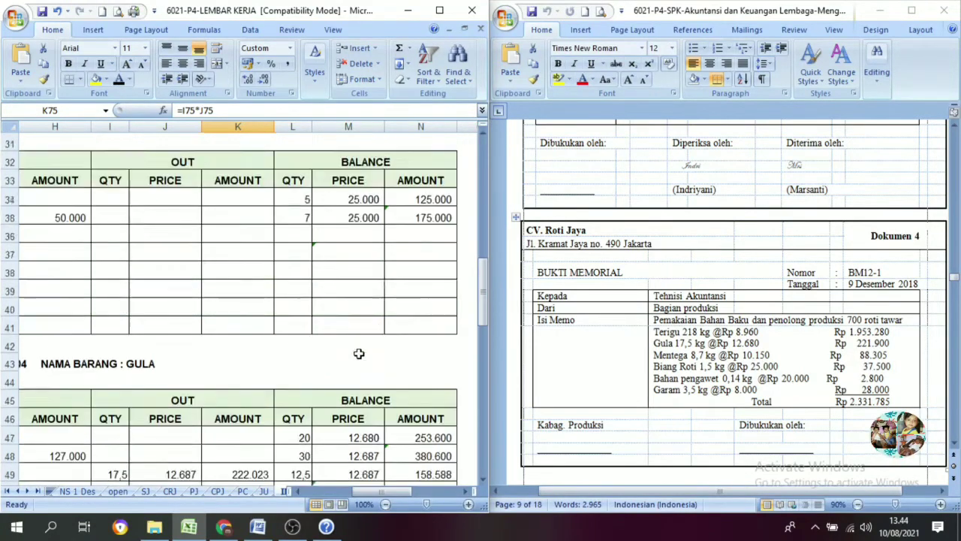
pyautogui.click(115, 235)
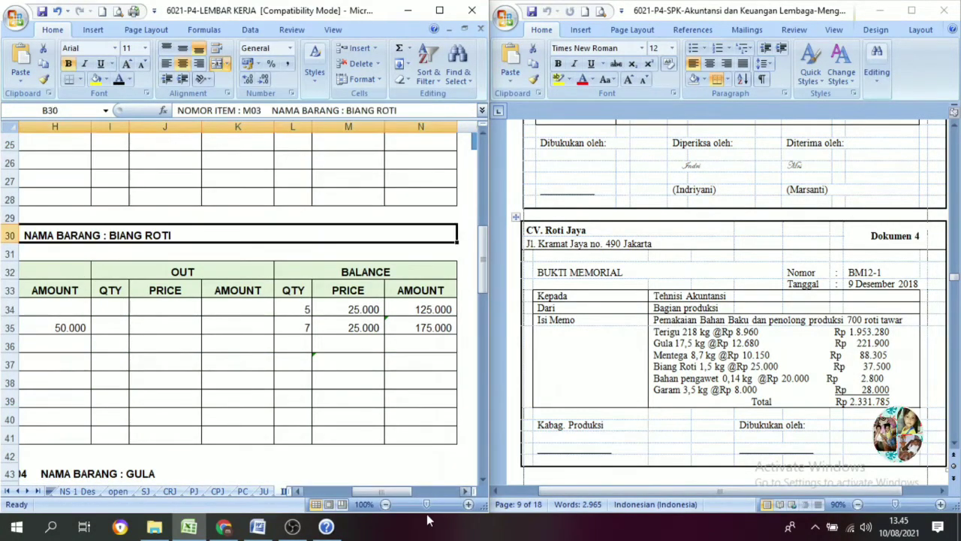
pyautogui.moveTo(387, 490); pyautogui.dragTo(347, 490)
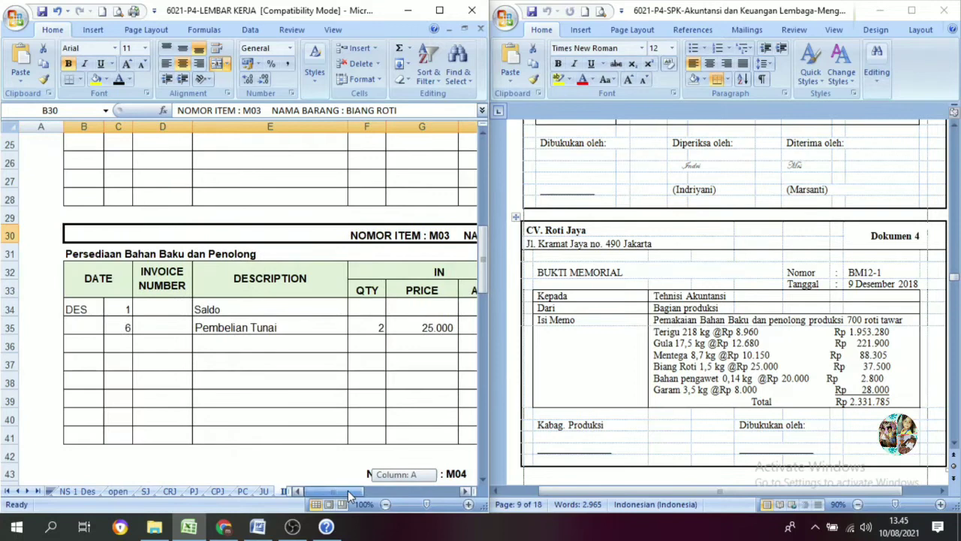
pyautogui.click(127, 346)
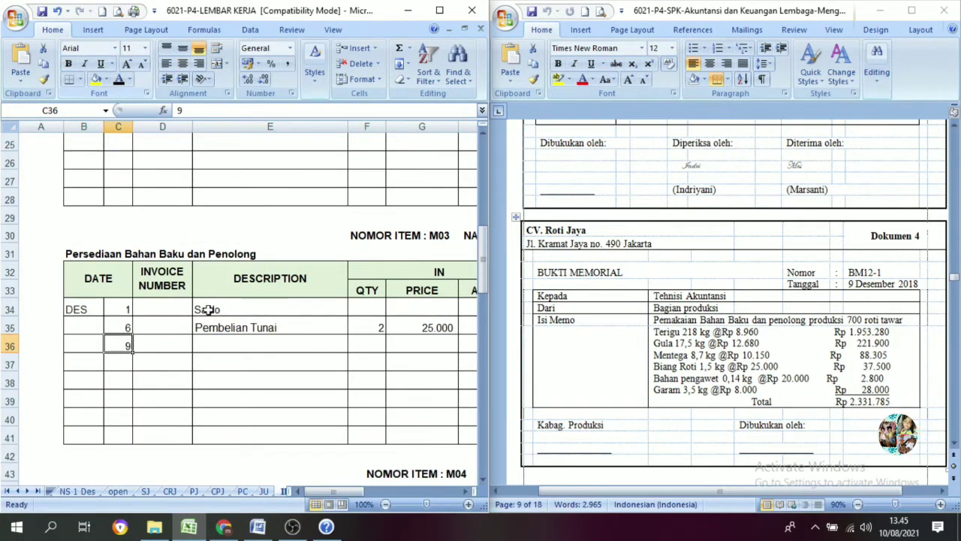
pyautogui.click(214, 344)
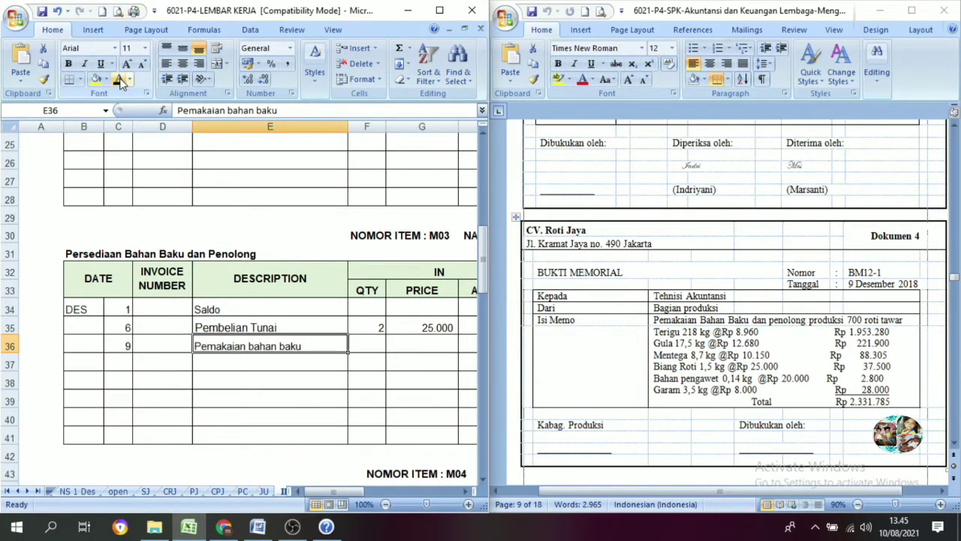
# Step: Apply a black font color to the Biang Roti card's hidden OUT quantity in I36 and OUT price in J36
pyautogui.moveTo(334, 495); pyautogui.dragTo(388, 495)
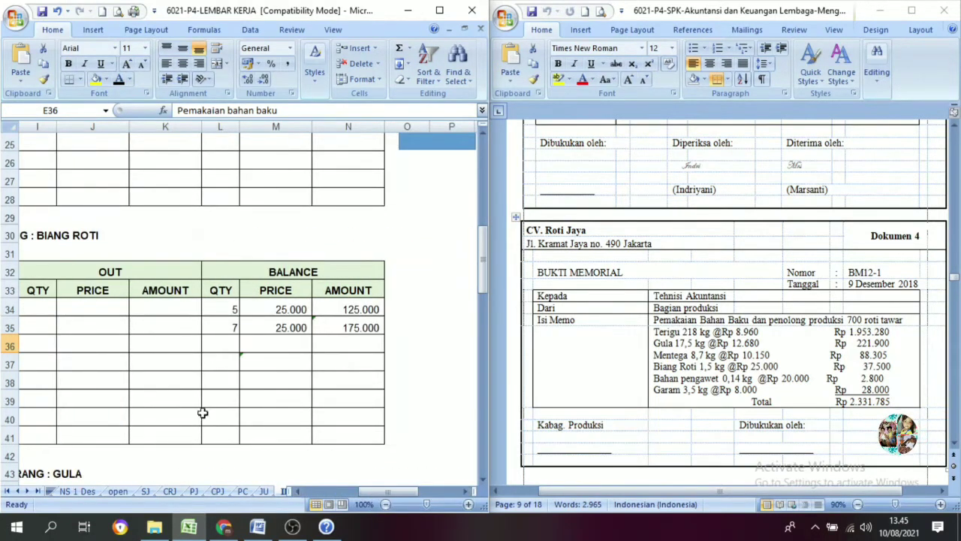
pyautogui.click(49, 341)
pyautogui.moveTo(369, 489); pyautogui.dragTo(346, 488)
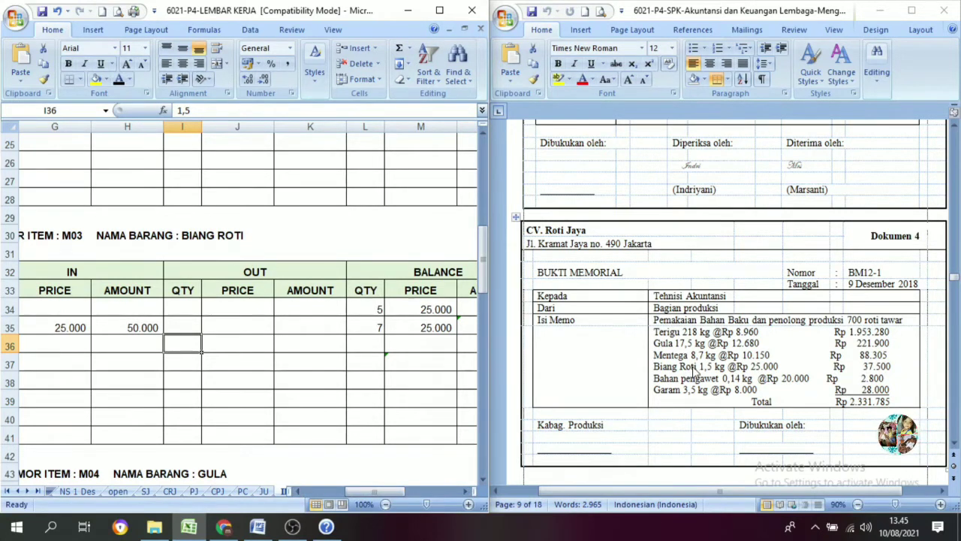
pyautogui.click(241, 344)
pyautogui.click(118, 79)
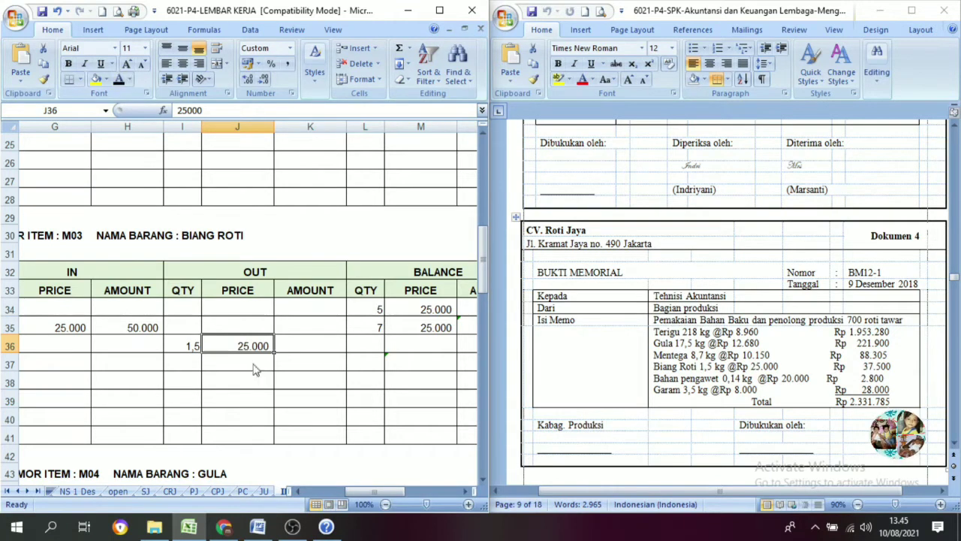
# Step: Check the Biang Roti card's balance price in M35, and reveal the hidden OUT amount in K36 with a black font color
pyautogui.click(425, 326)
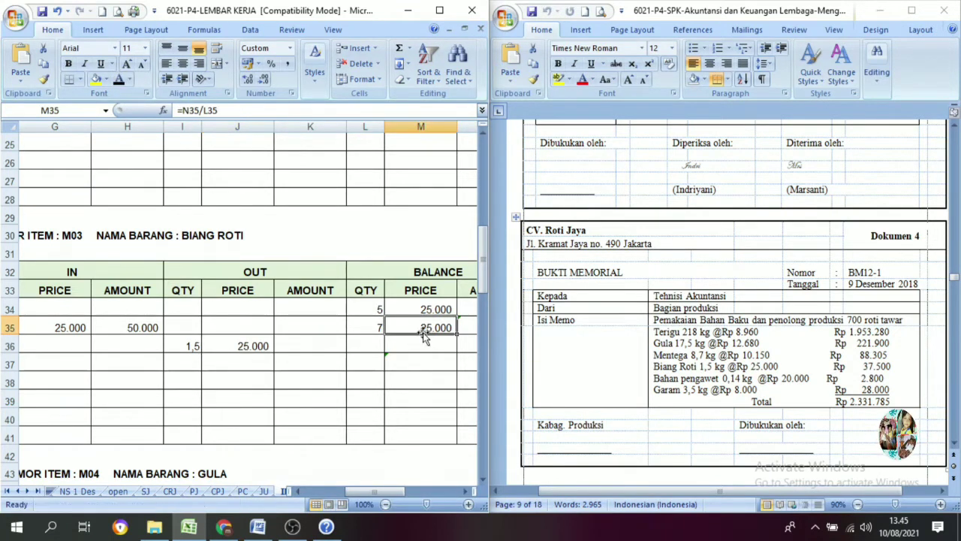
pyautogui.click(268, 343)
pyautogui.click(321, 356)
pyautogui.click(316, 344)
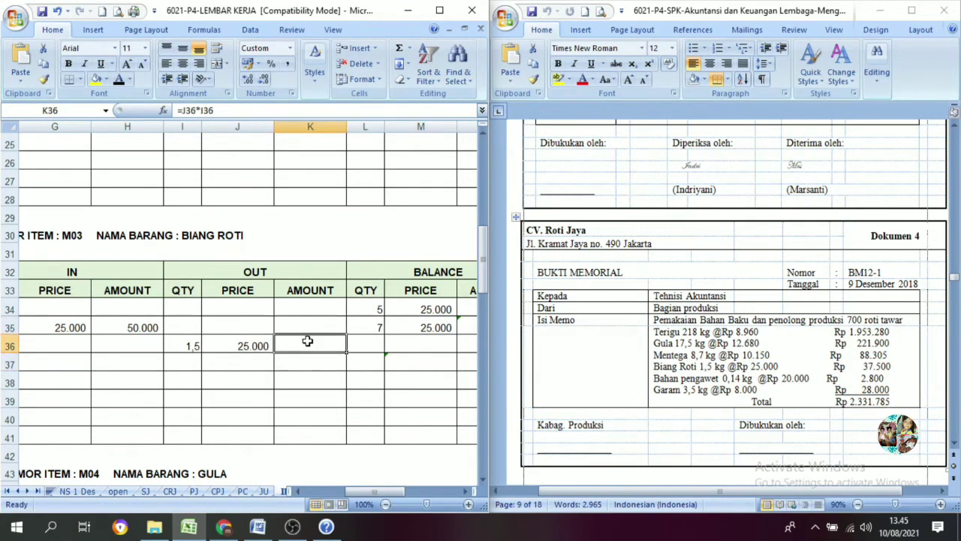
pyautogui.click(118, 79)
# Step: Turn the Biang Roti card's hidden balance quantity, price and amount in L36, M36 and N36 black
pyautogui.click(467, 491)
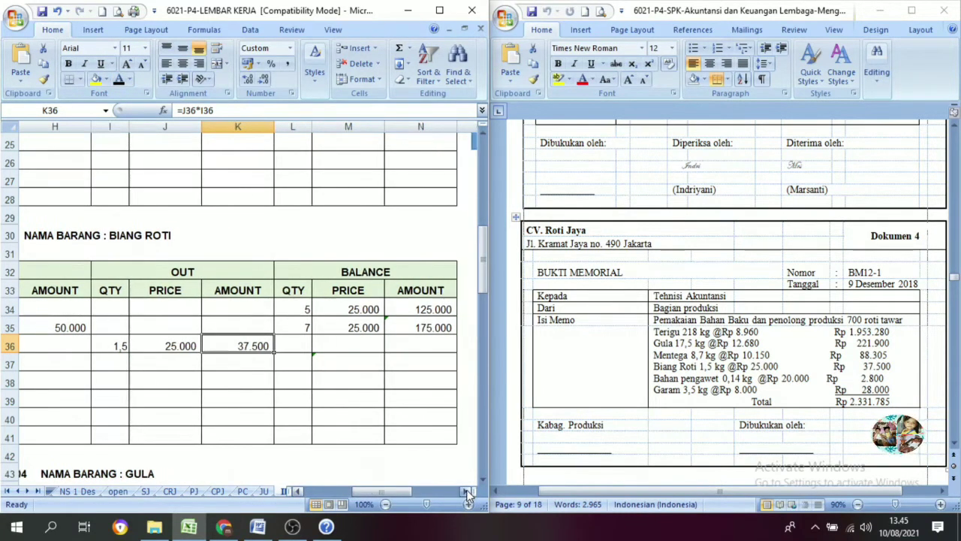
pyautogui.click(297, 345)
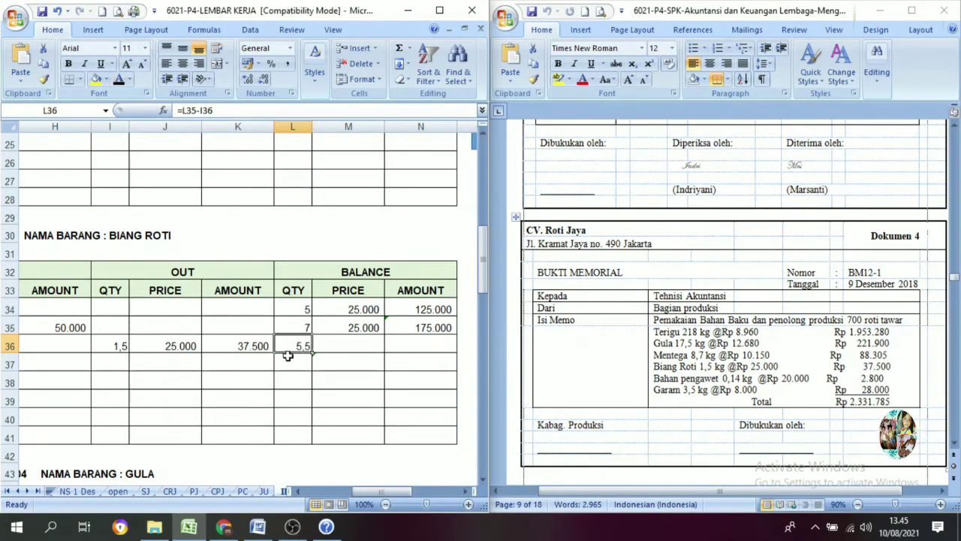
pyautogui.click(338, 349)
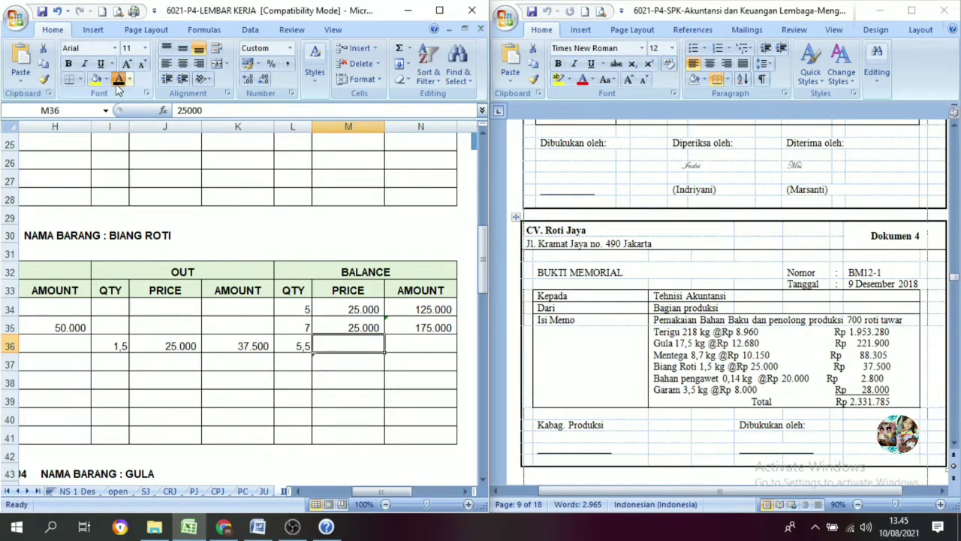
pyautogui.click(426, 340)
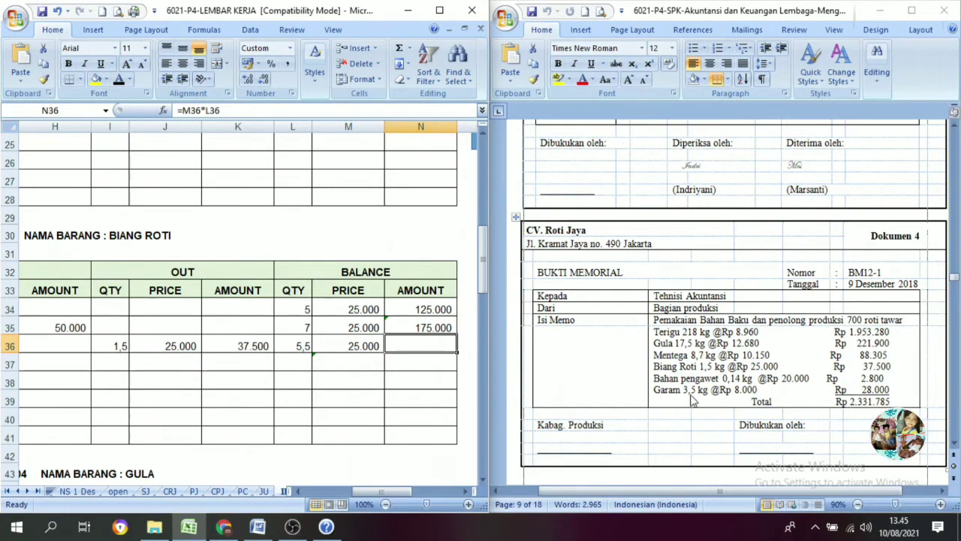
pyautogui.click(120, 83)
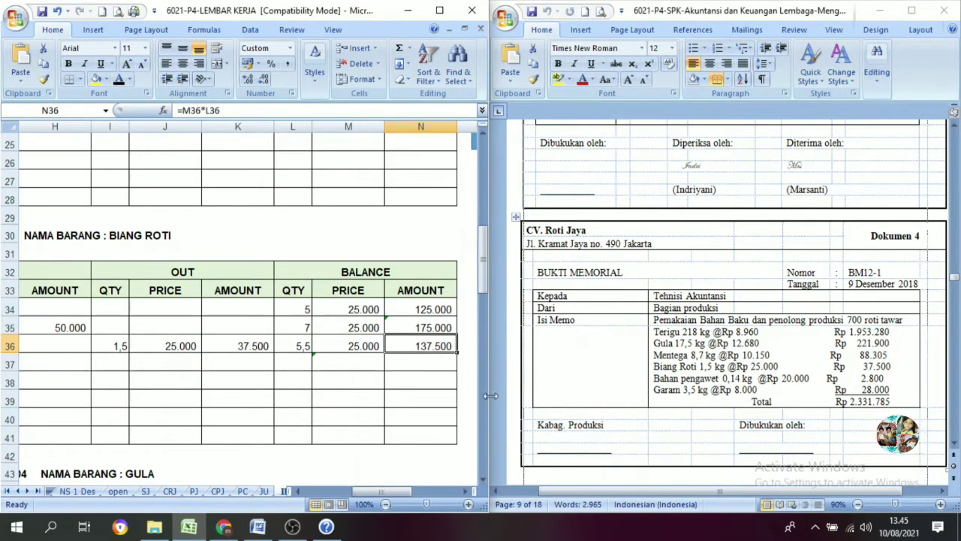
# Step: In row 62 of the Bahan Pengawet stock card, reveal the hidden date in C62 and description in E62 in black
pyautogui.scroll(-7, 198, 327)
pyautogui.click(148, 323)
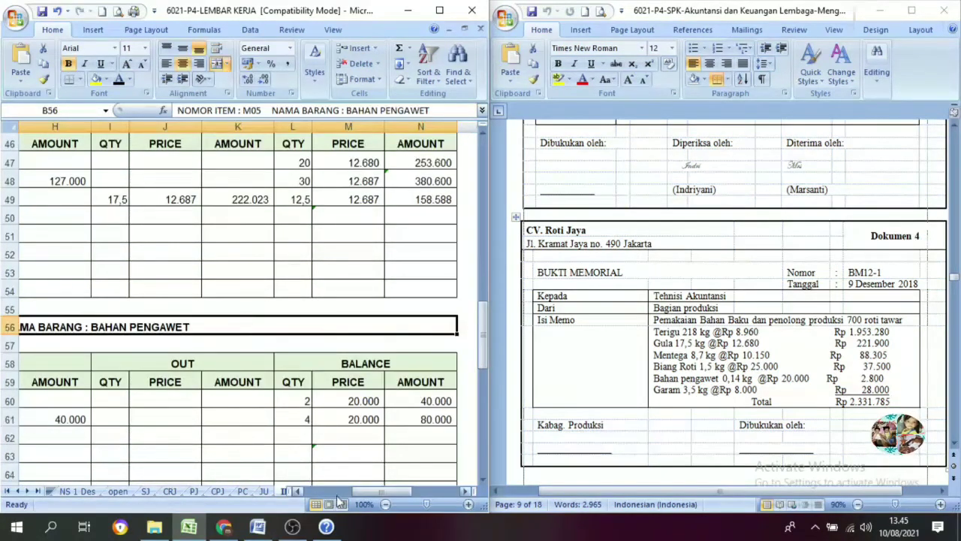
pyautogui.click(342, 491)
pyautogui.scroll(-1, 162, 432)
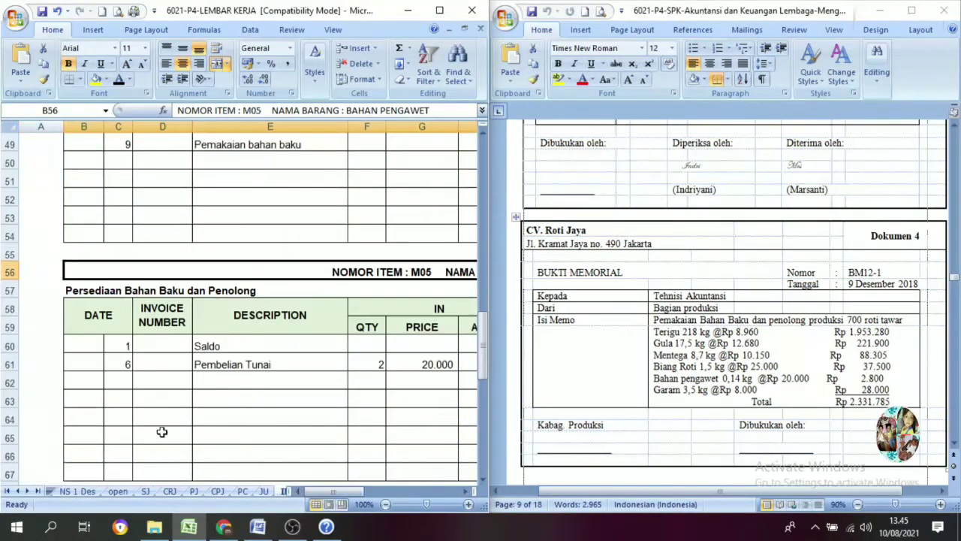
pyautogui.click(128, 388)
pyautogui.write('9')
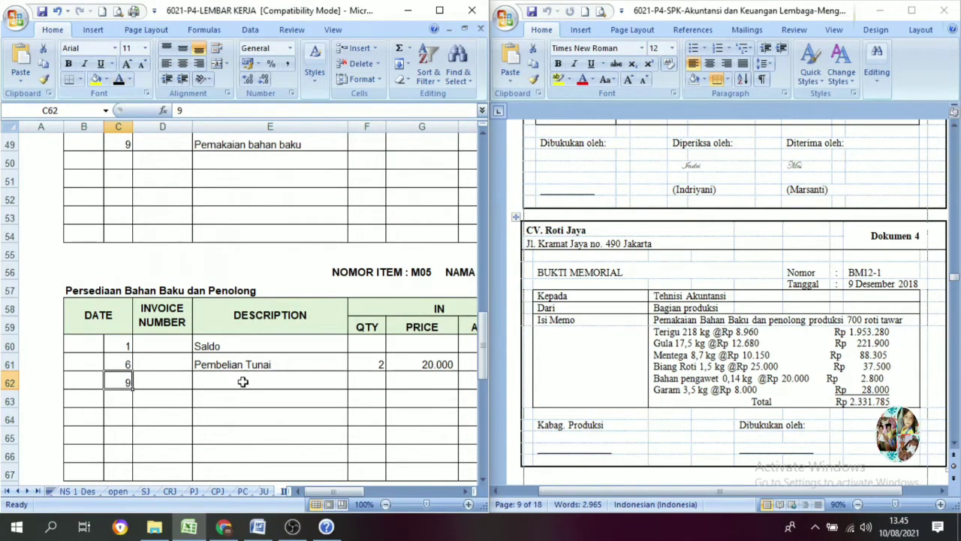
pyautogui.click(242, 383)
pyautogui.write('Pemakaian bahan baku')
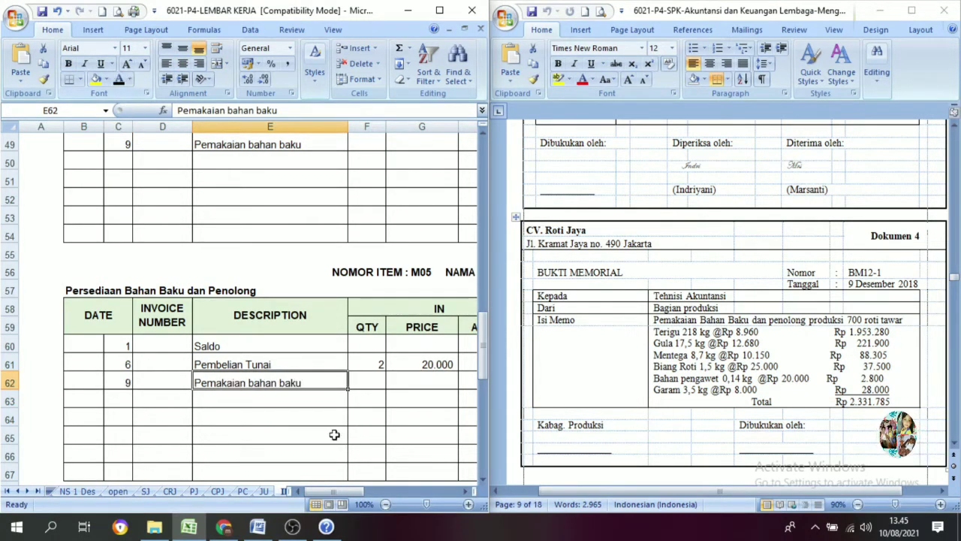
# Step: Apply a black font color to the Bahan Pengawet card's hidden OUT quantity, price and amount in I62, J62 and K62
pyautogui.moveTo(330, 490); pyautogui.dragTo(373, 489)
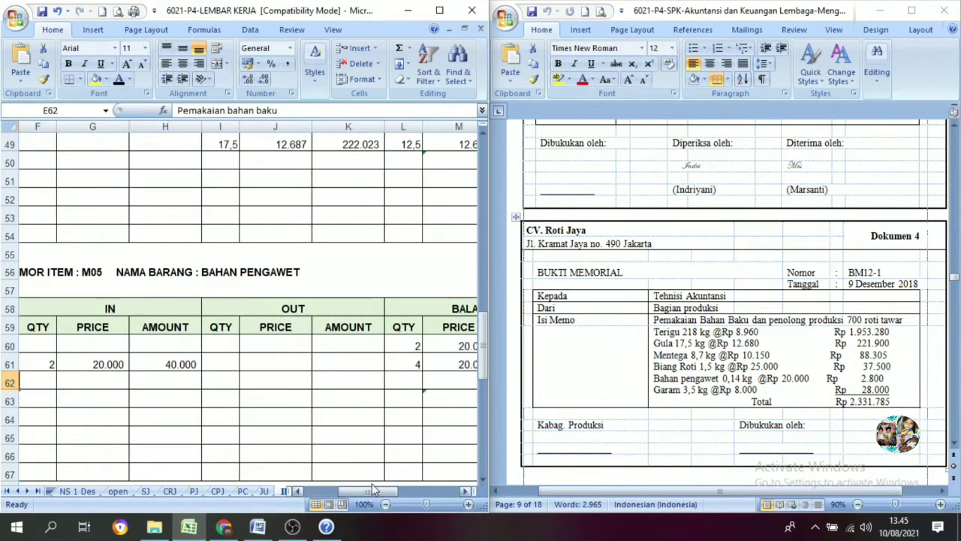
pyautogui.click(230, 379)
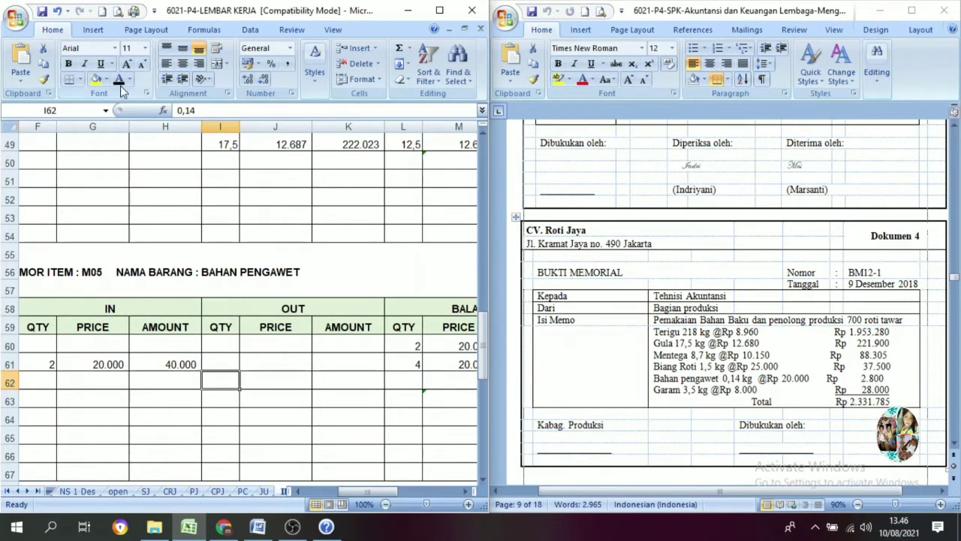
pyautogui.click(143, 110)
pyautogui.click(258, 378)
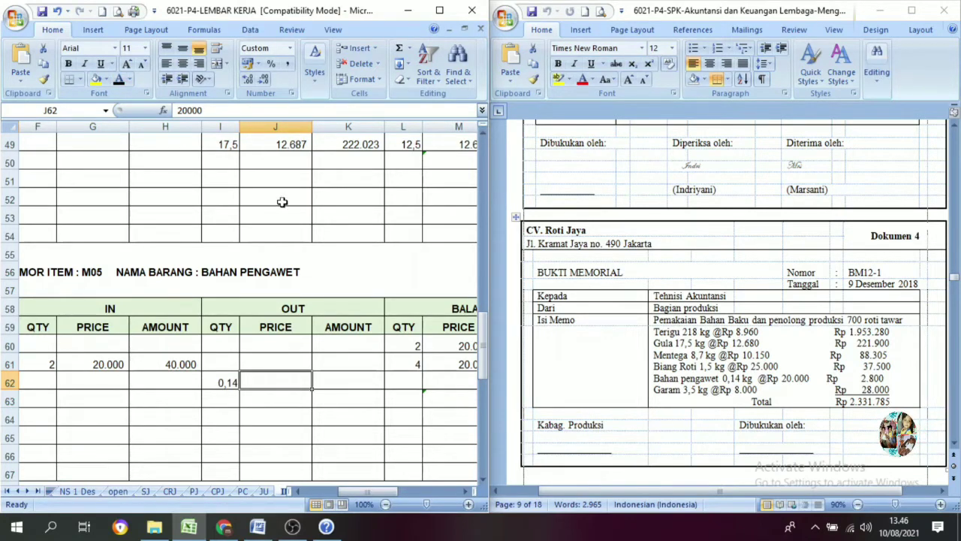
pyautogui.click(120, 81)
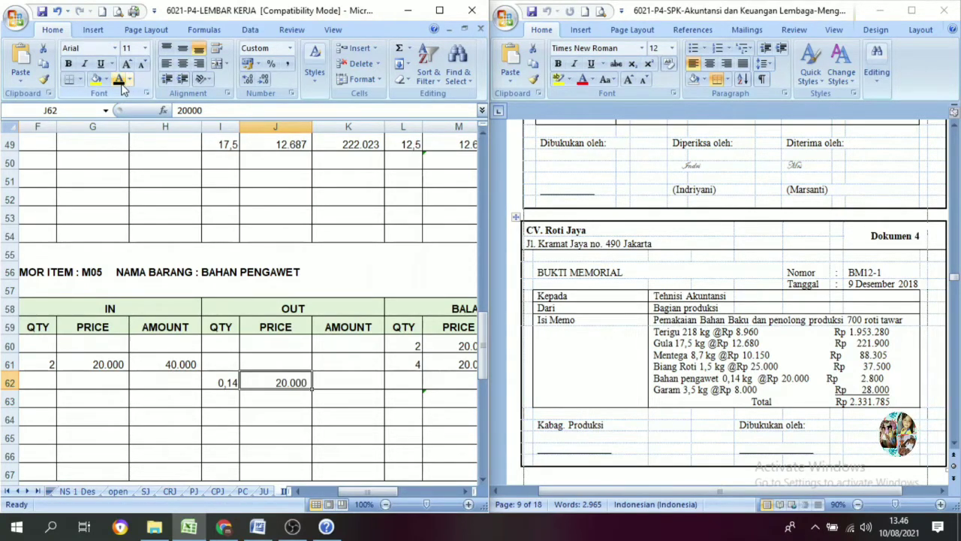
pyautogui.click(328, 386)
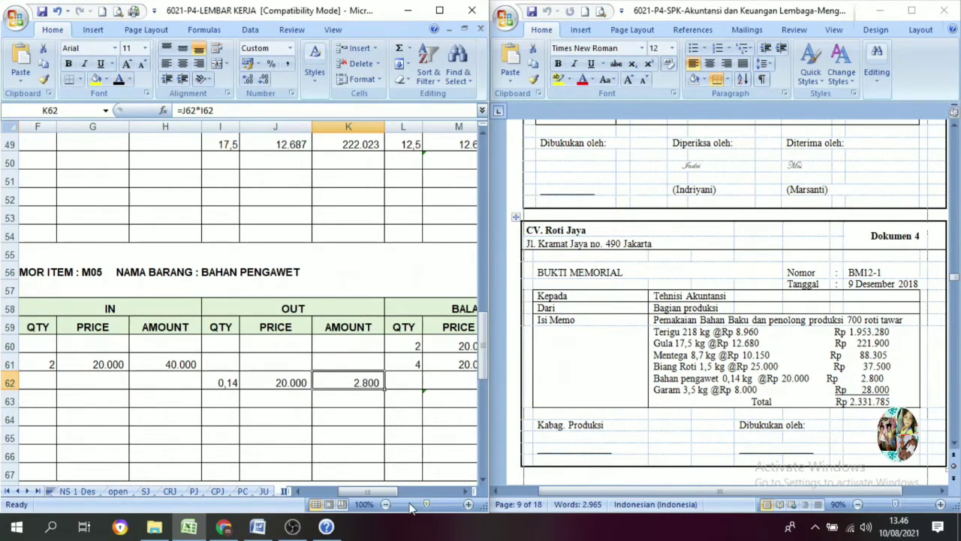
# Step: Reveal the Bahan Pengawet card's hidden balance quantity in L62 by changing its font color to black
pyautogui.click(463, 490)
pyautogui.click(462, 490)
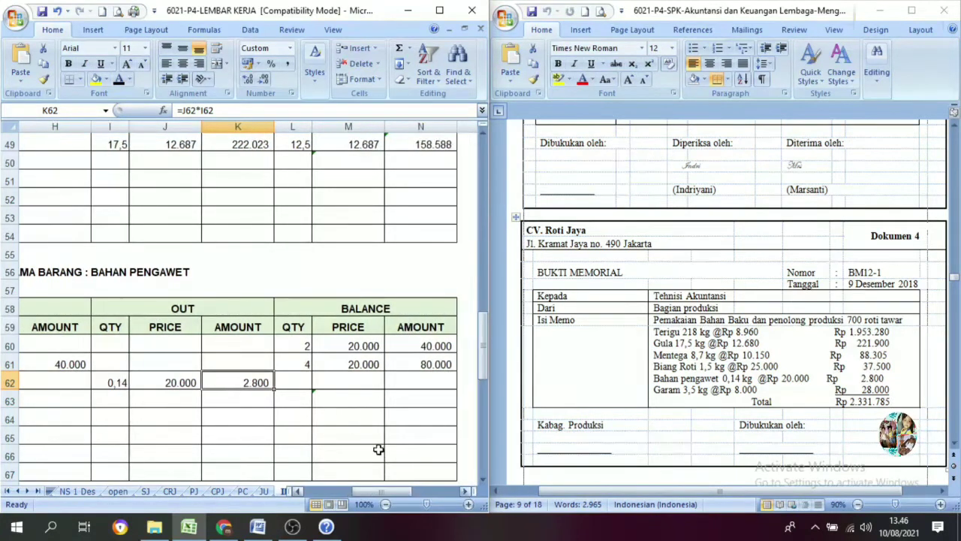
pyautogui.click(294, 374)
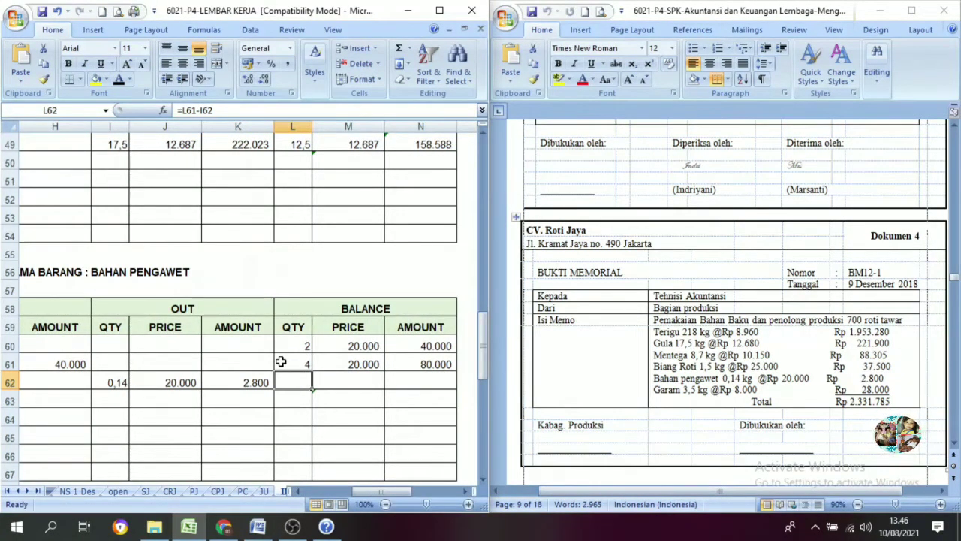
pyautogui.click(119, 81)
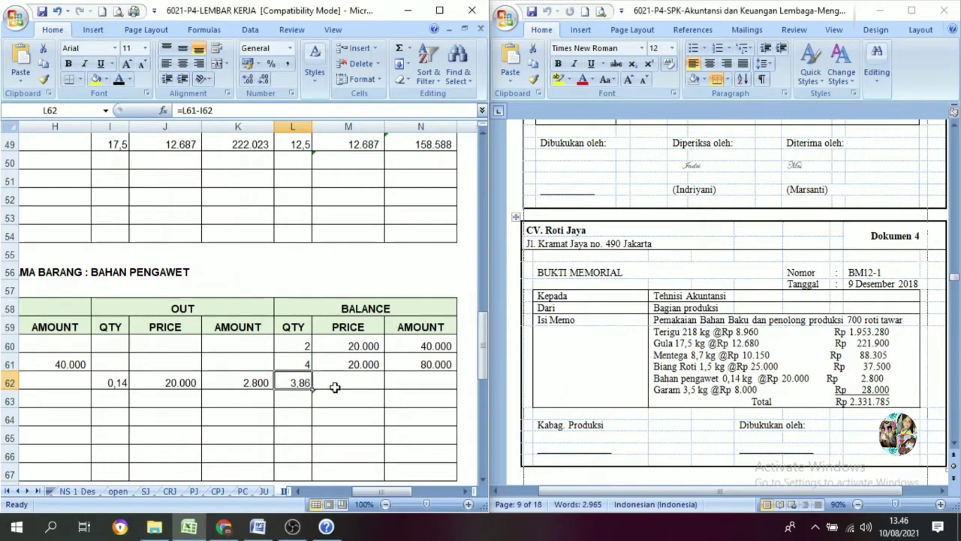
# Step: Turn the Bahan Pengawet card's hidden balance price and amount in M62 and N62 black
pyautogui.click(334, 385)
pyautogui.click(121, 81)
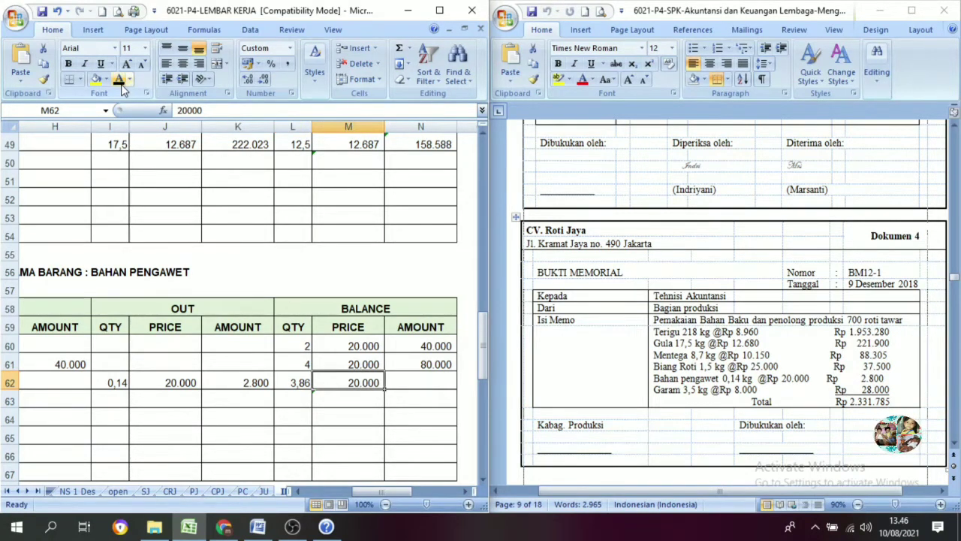
pyautogui.click(427, 394)
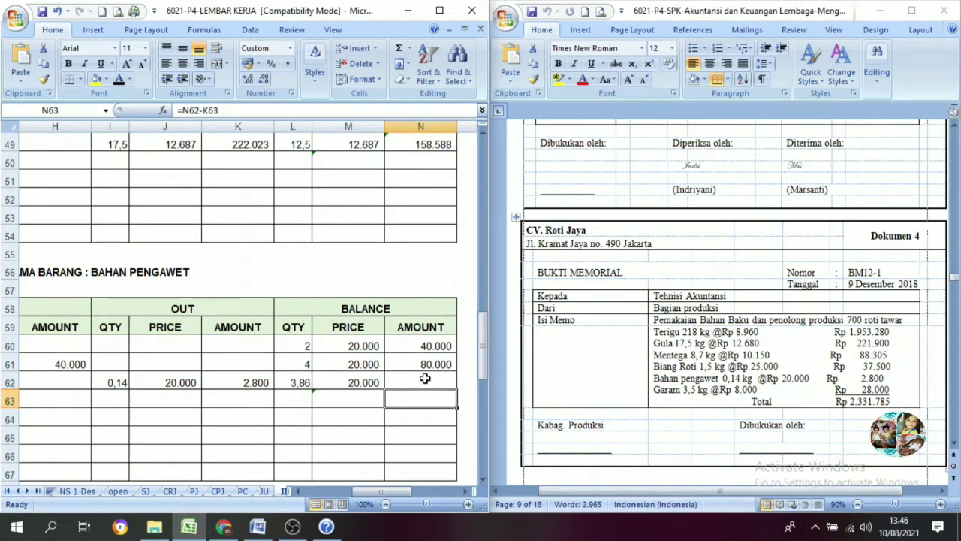
pyautogui.click(425, 379)
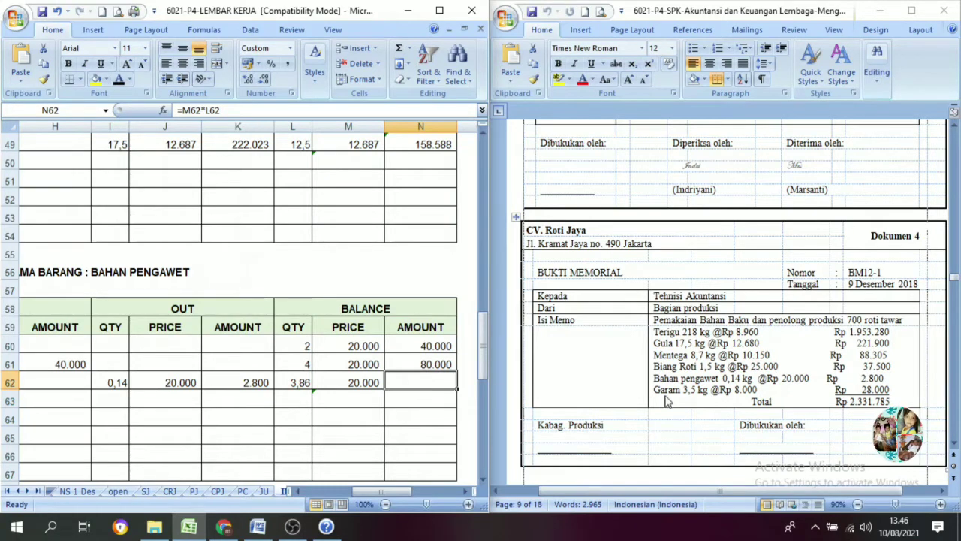
pyautogui.click(114, 81)
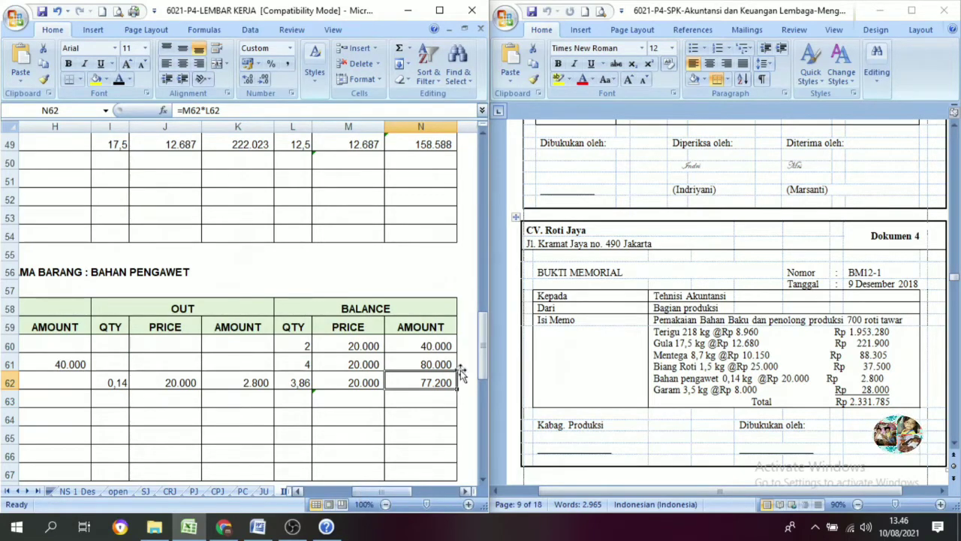
# Step: In row 87 of the Garam stock card, reveal the hidden date in C87 and description in E87 with a black font
pyautogui.moveTo(486, 348); pyautogui.dragTo(491, 437)
pyautogui.click(112, 311)
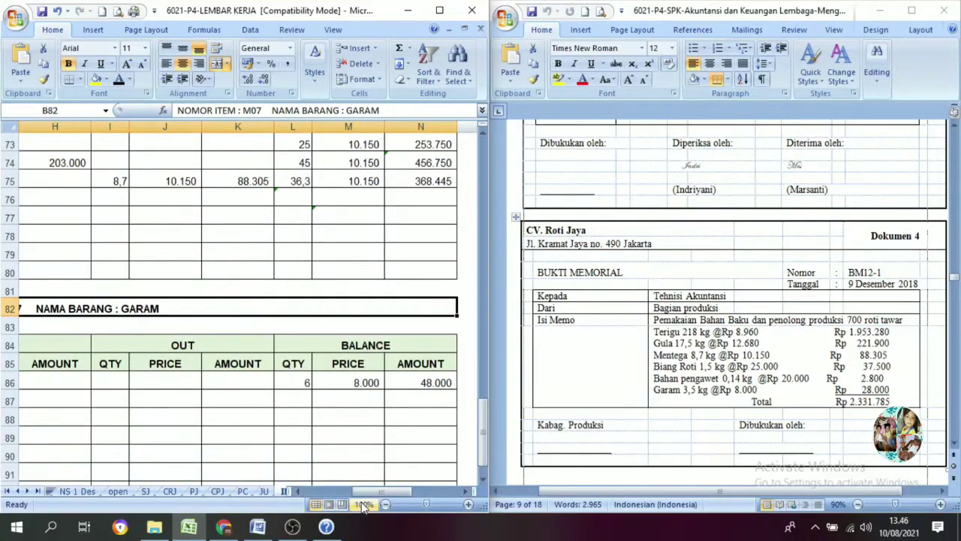
pyautogui.moveTo(365, 492); pyautogui.dragTo(320, 495)
pyautogui.click(129, 401)
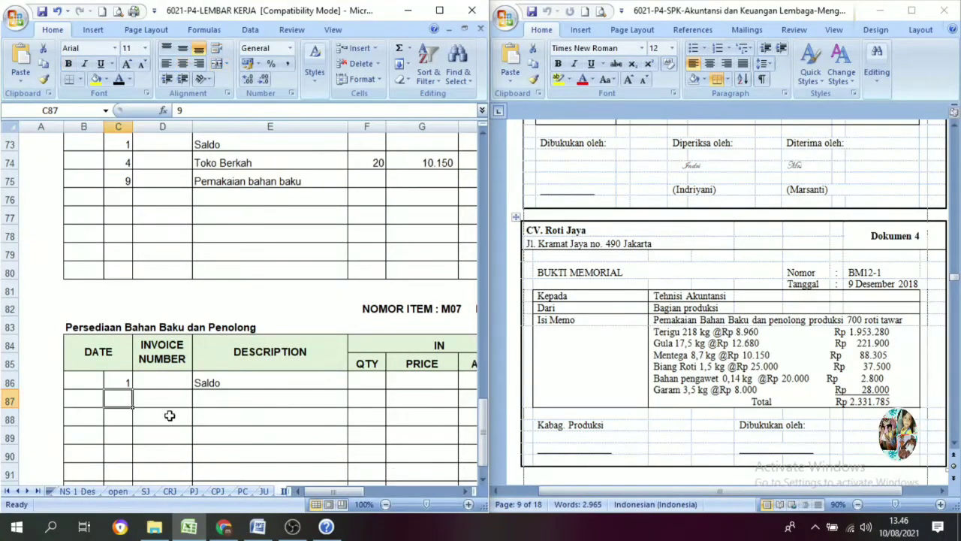
pyautogui.click(119, 79)
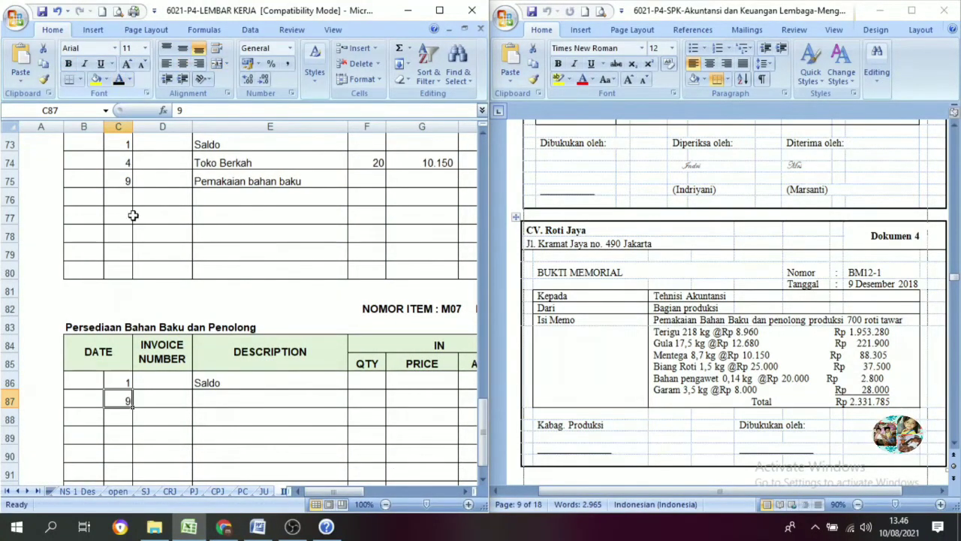
pyautogui.click(237, 400)
pyautogui.click(120, 79)
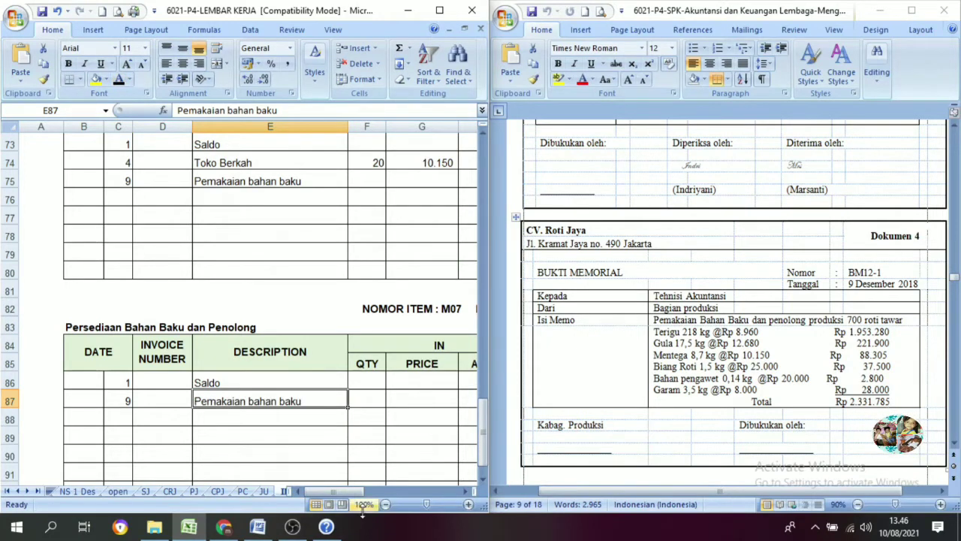
# Step: Apply a black font color to the Garam card's hidden OUT quantity, price and amount in I87, J87 and K87
pyautogui.moveTo(334, 492); pyautogui.dragTo(378, 495)
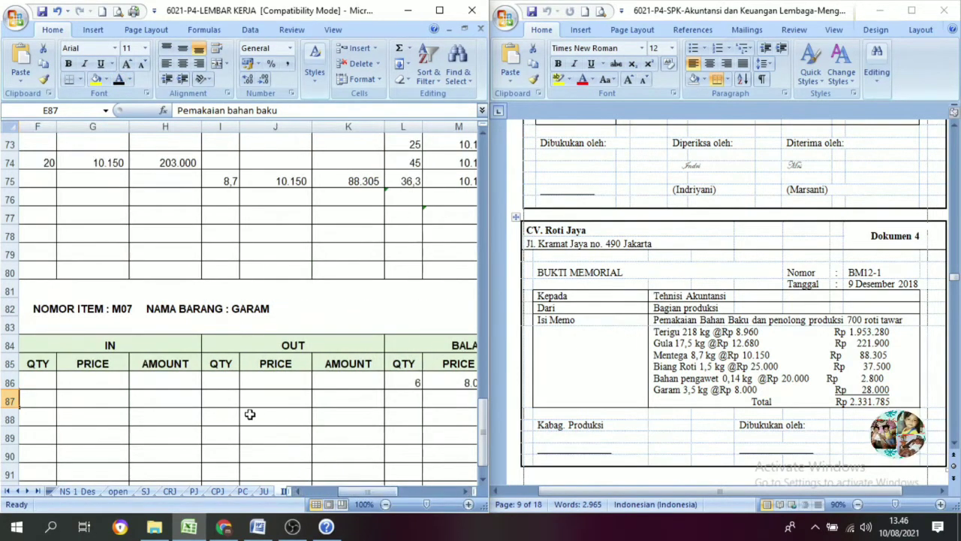
pyautogui.click(227, 403)
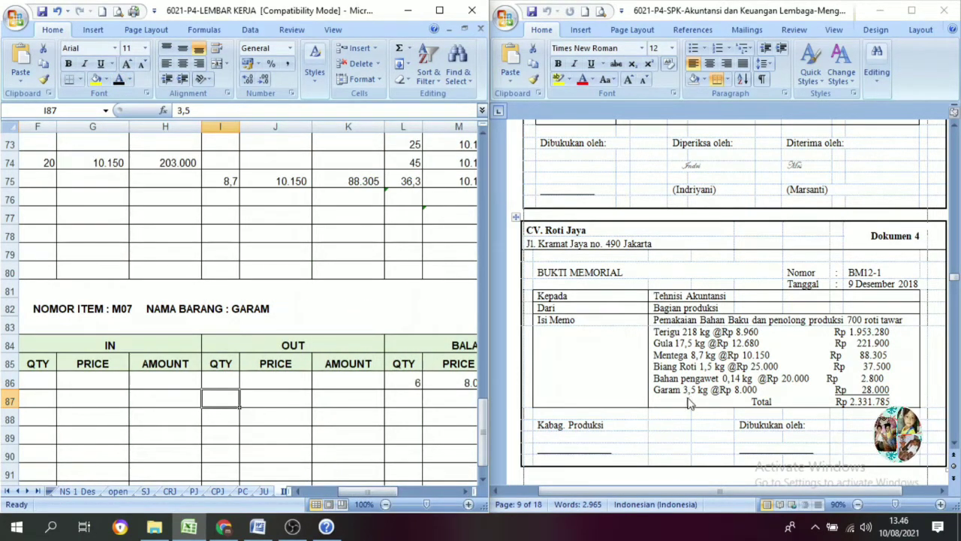
pyautogui.click(119, 80)
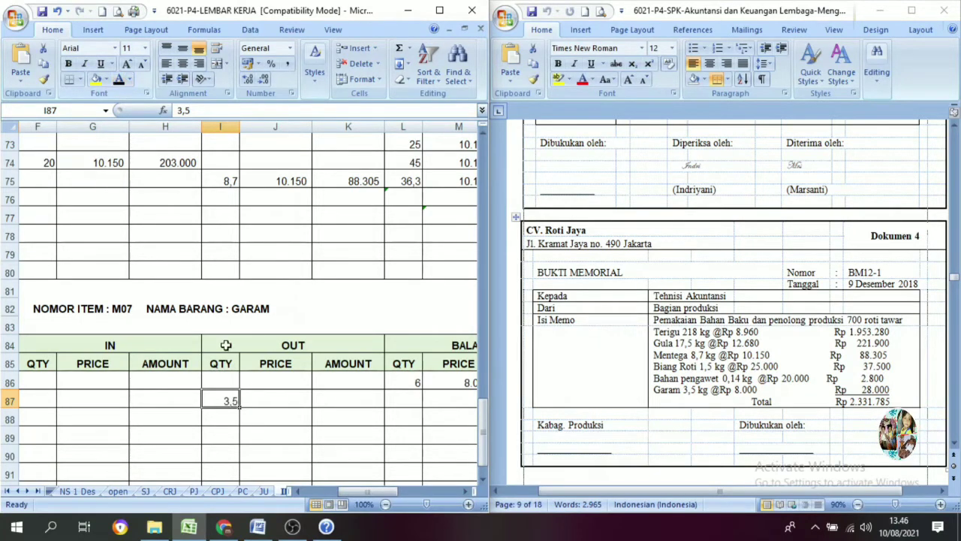
pyautogui.click(268, 394)
pyautogui.click(119, 80)
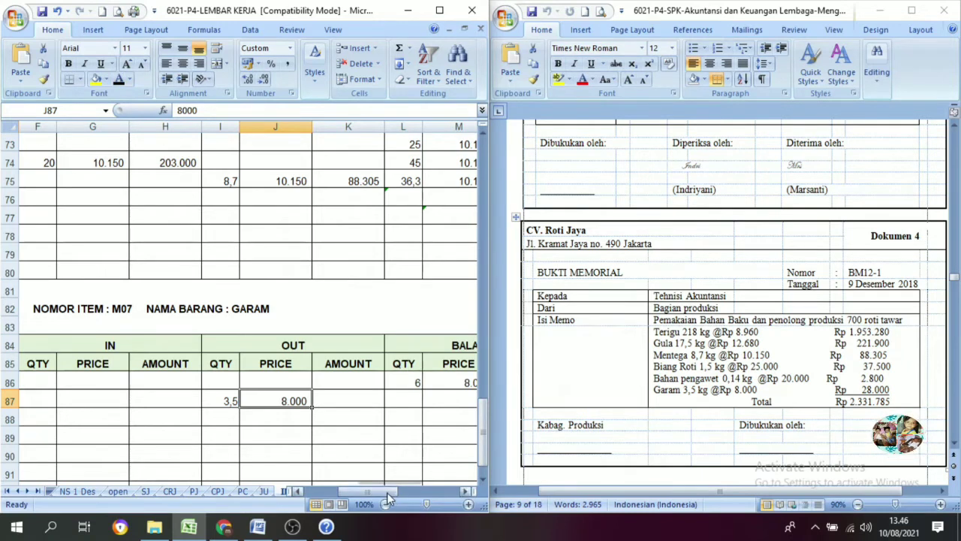
pyautogui.moveTo(387, 492)
pyautogui.mouseDown()
pyautogui.moveTo(409, 493)
pyautogui.moveTo(376, 493)
pyautogui.mouseUp()
pyautogui.click(294, 382)
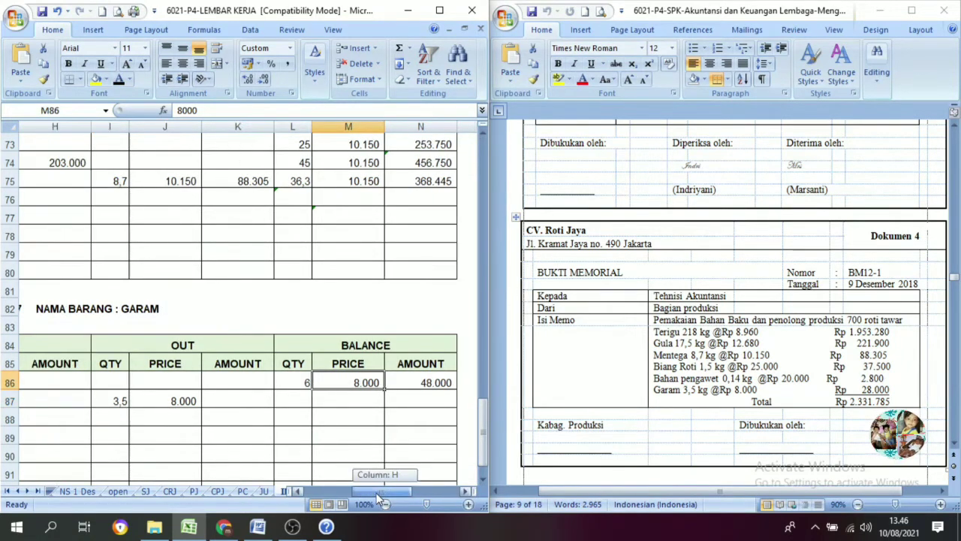
pyautogui.click(237, 400)
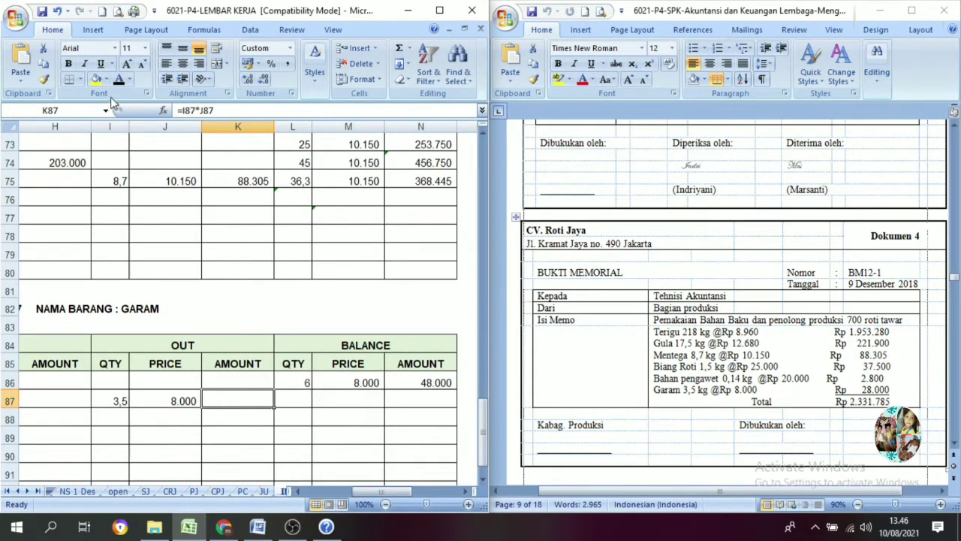
# Step: Reveal the Garam card's hidden balance quantity, price and amount in L87, M87 and N87 by making them black
pyautogui.click(285, 400)
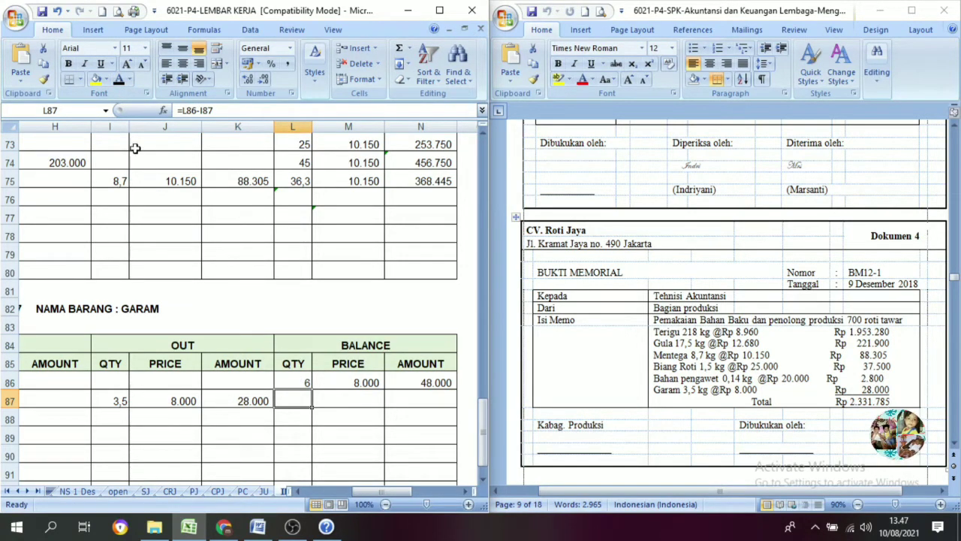
pyautogui.click(119, 79)
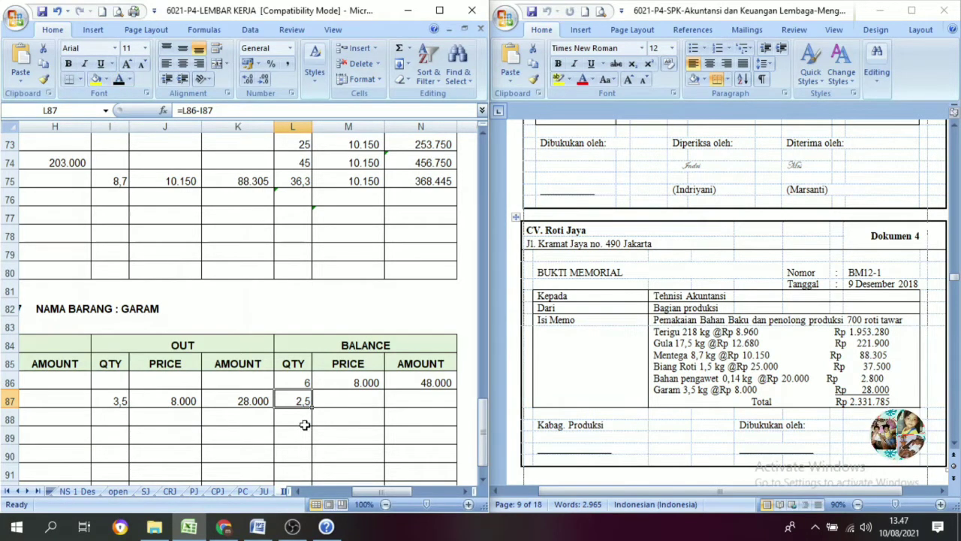
pyautogui.click(333, 407)
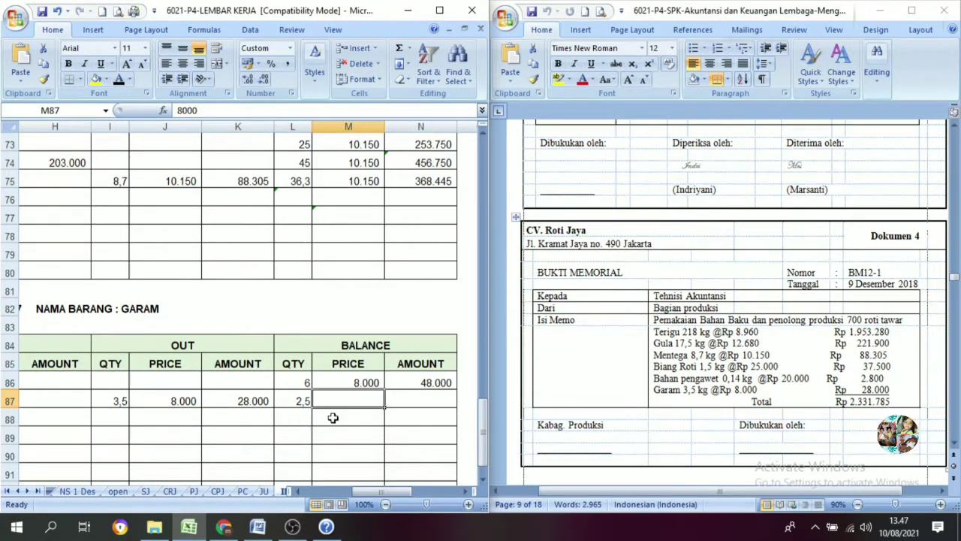
pyautogui.click(119, 79)
pyautogui.click(410, 406)
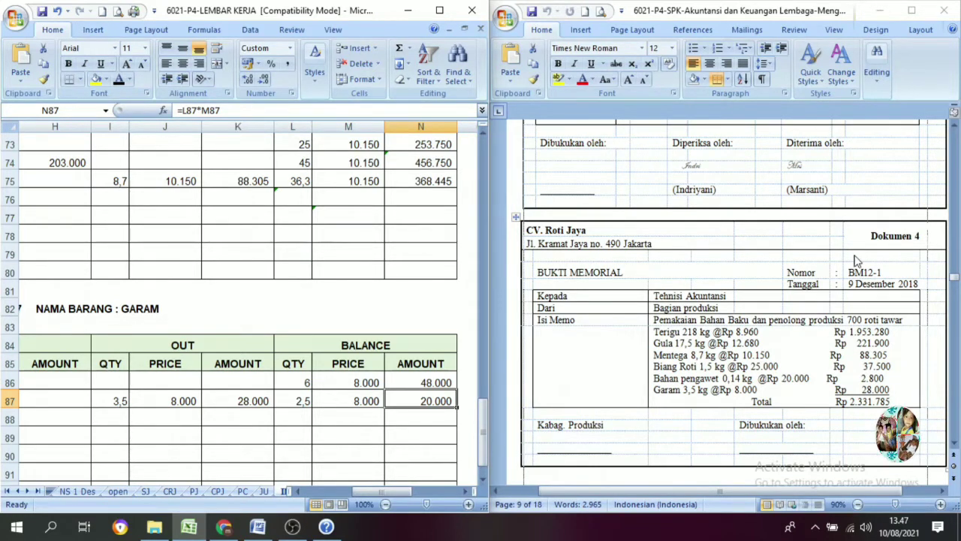
# Step: Review the source documents after memo BM12-1, from Dokumen 5 through the Toko Berkah invoice in Dokumen 10, for further raw material transactions
pyautogui.scroll(-1, 854, 261)
pyautogui.scroll(1, 567, 332)
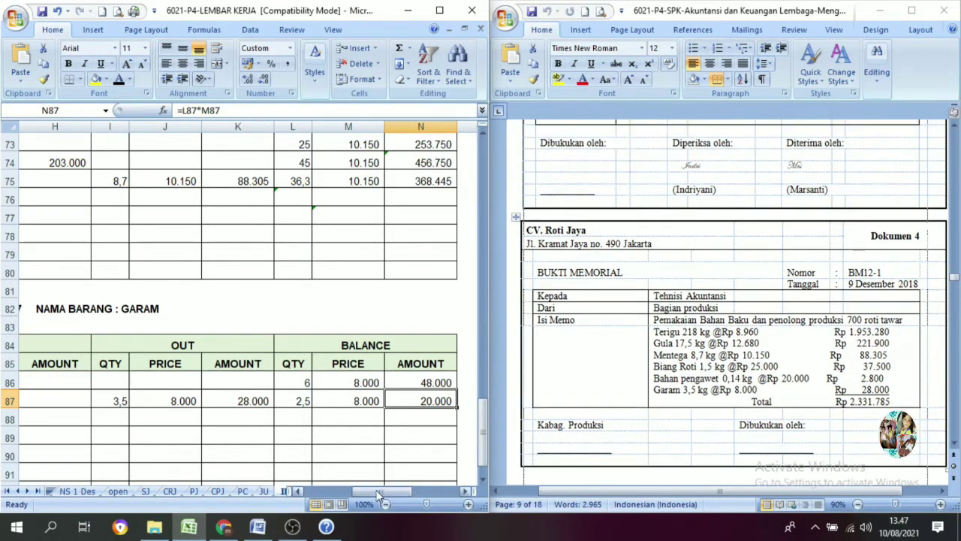
pyautogui.moveTo(379, 494); pyautogui.dragTo(330, 493)
pyautogui.scroll(-8, 693, 382)
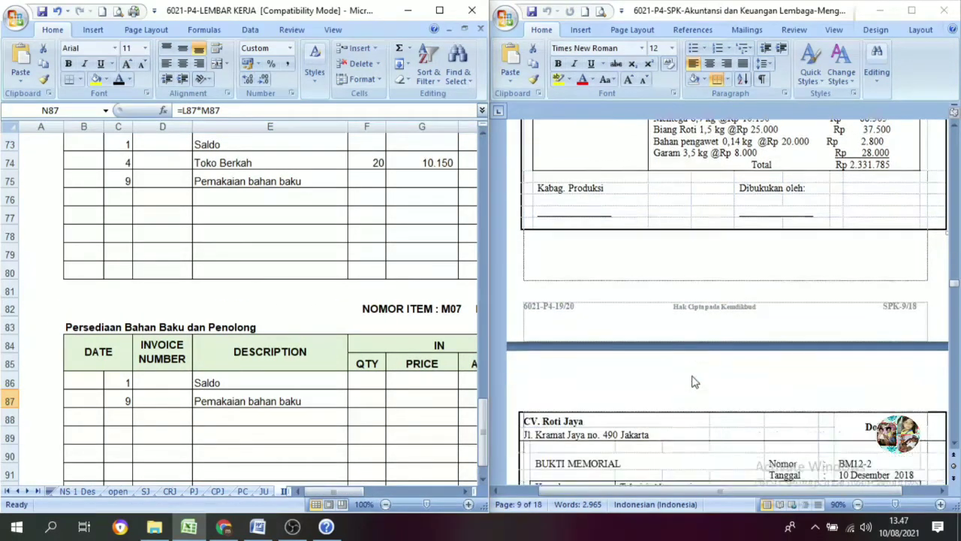
pyautogui.scroll(-6, 695, 381)
pyautogui.scroll(2, 693, 382)
pyautogui.scroll(-4, 693, 381)
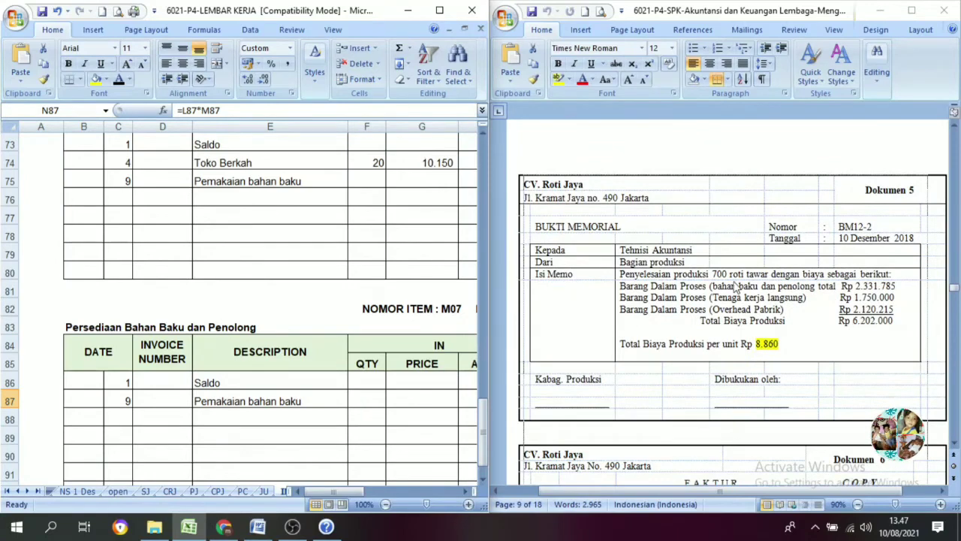
pyautogui.scroll(-7, 737, 288)
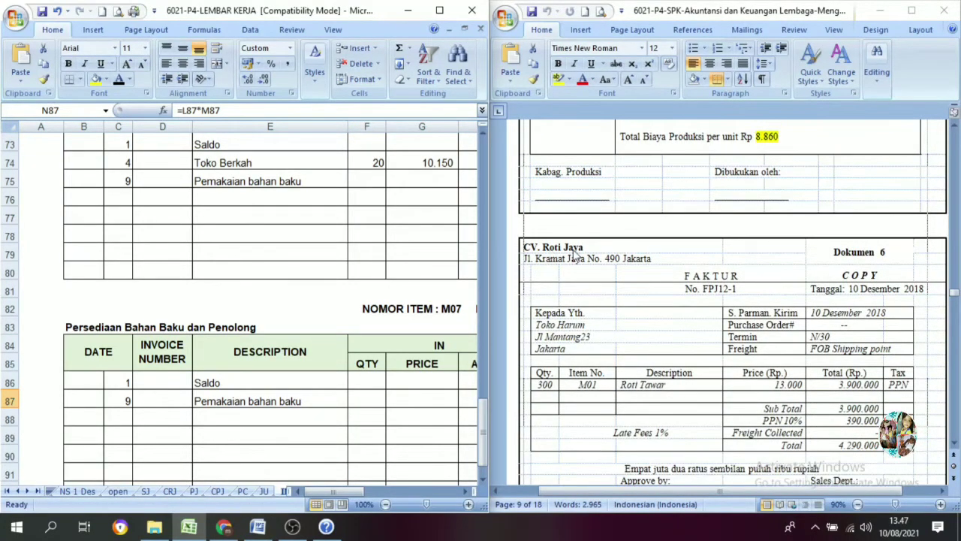
pyautogui.scroll(-2, 714, 278)
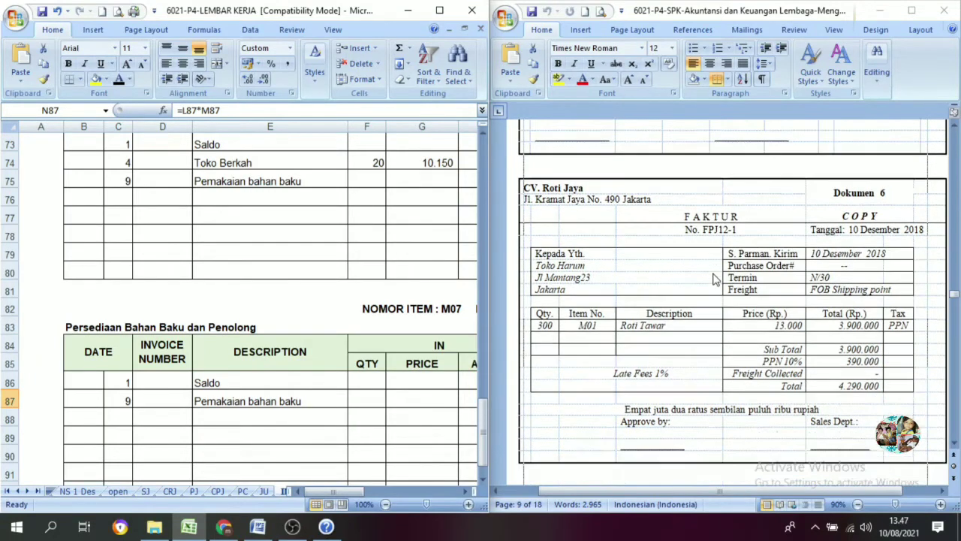
pyautogui.scroll(2, 676, 270)
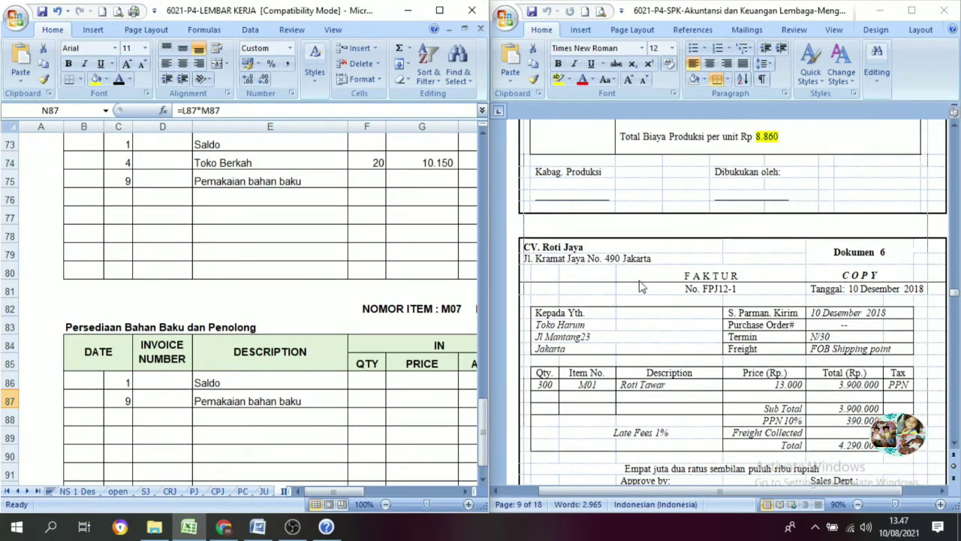
pyautogui.scroll(-18, 642, 286)
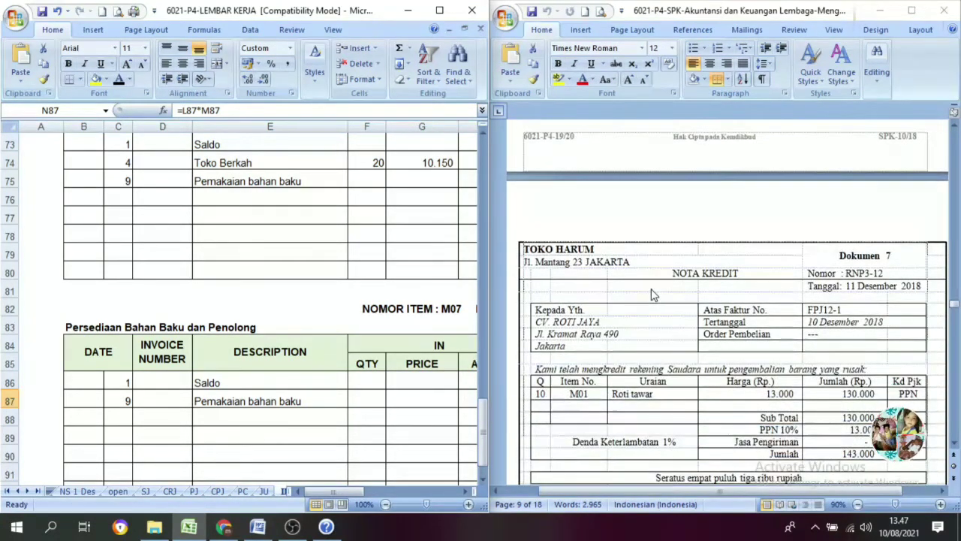
pyautogui.scroll(-2, 652, 294)
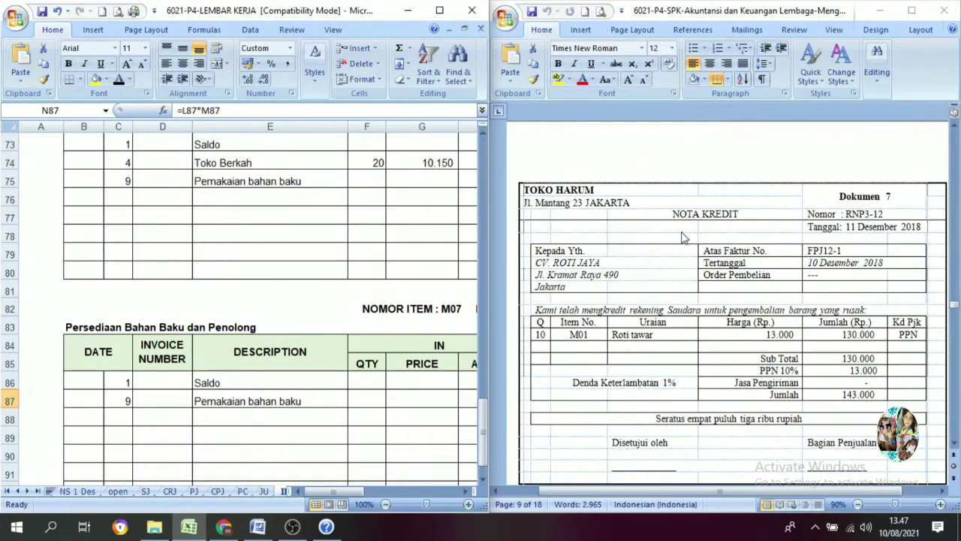
pyautogui.scroll(-2, 683, 237)
pyautogui.scroll(3, 685, 238)
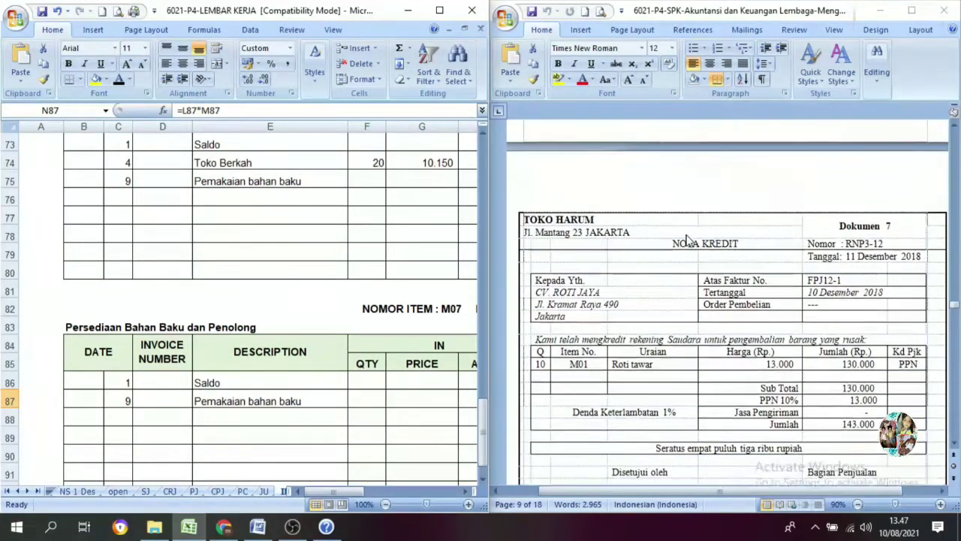
pyautogui.scroll(-11, 686, 239)
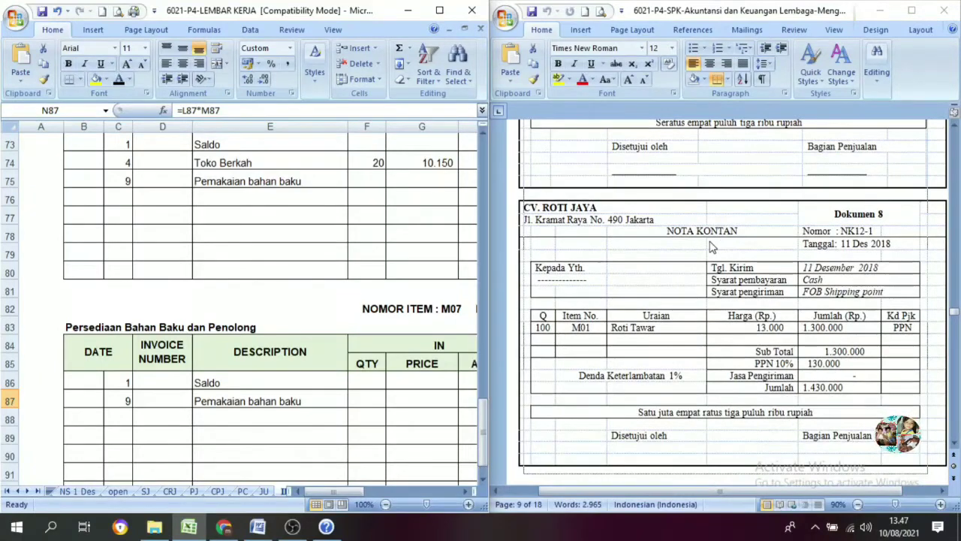
pyautogui.scroll(-6, 706, 253)
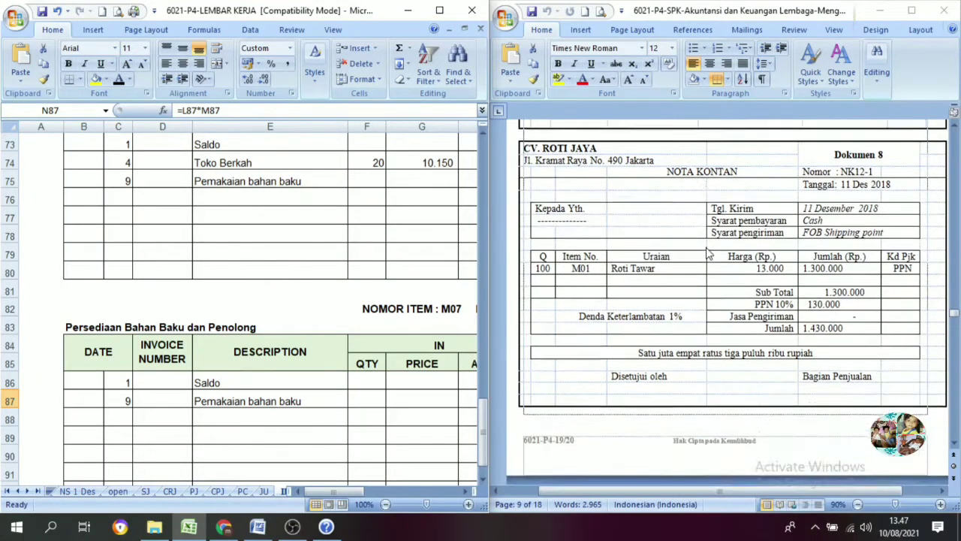
pyautogui.scroll(-5, 705, 254)
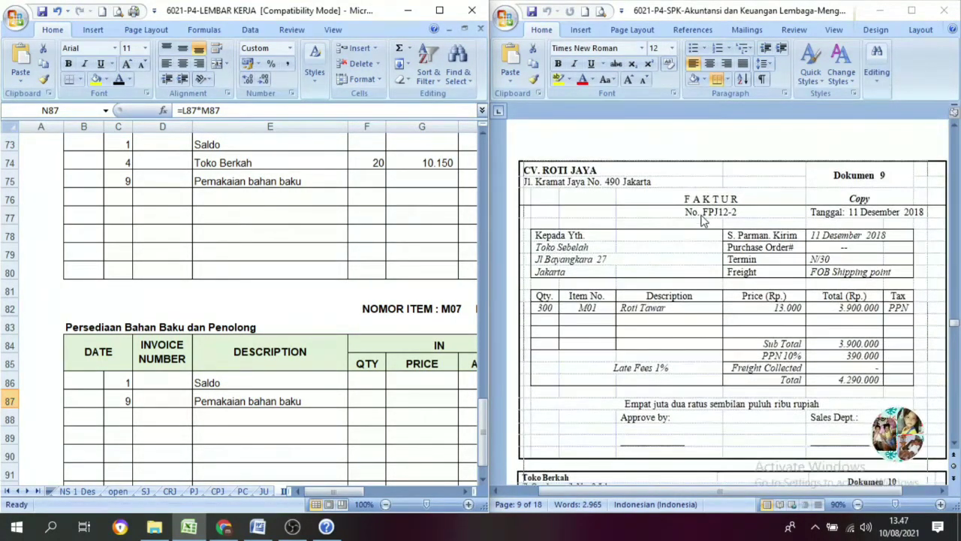
pyautogui.scroll(-7, 570, 188)
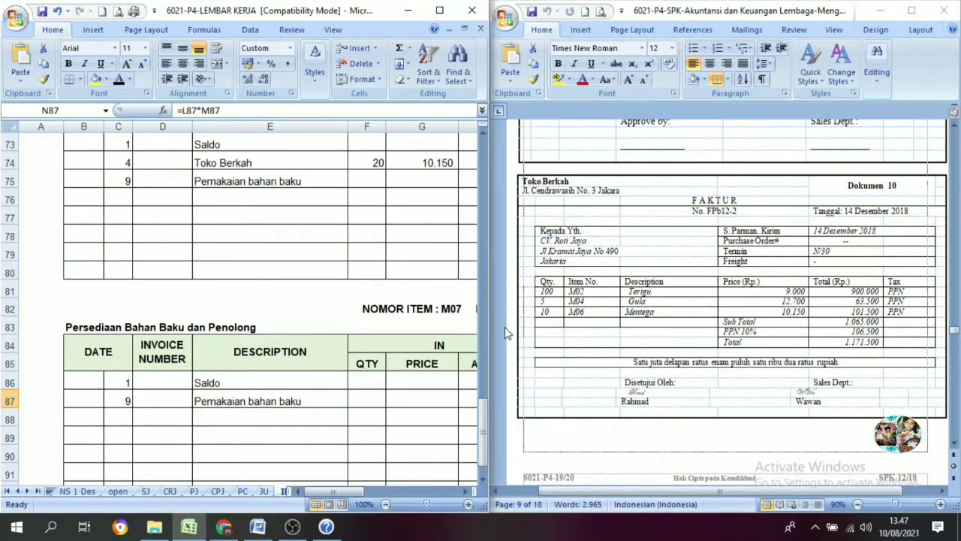
# Step: In row 24 of the Terigu stock card, reveal the hidden date in C24 and description in E24 with a black font
pyautogui.scroll(7, 397, 338)
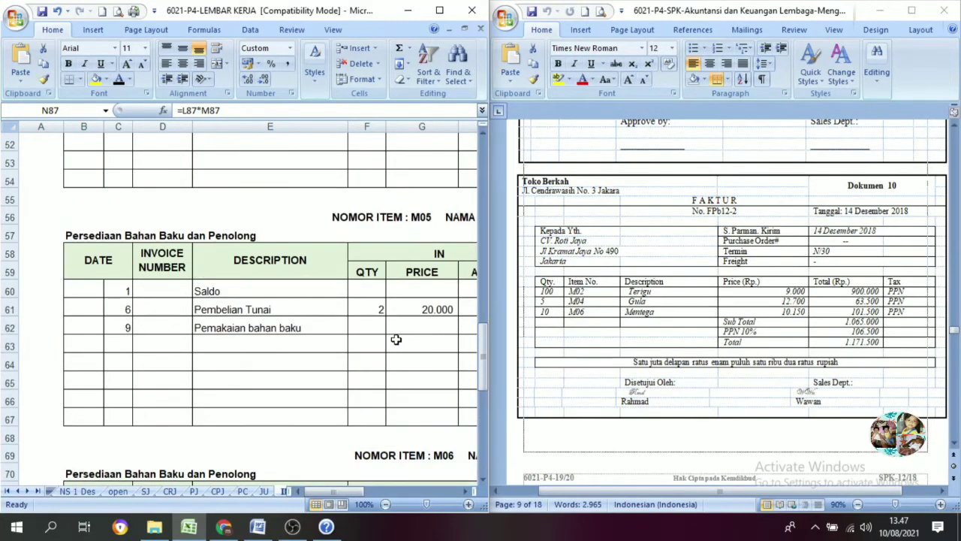
pyautogui.scroll(9, 396, 339)
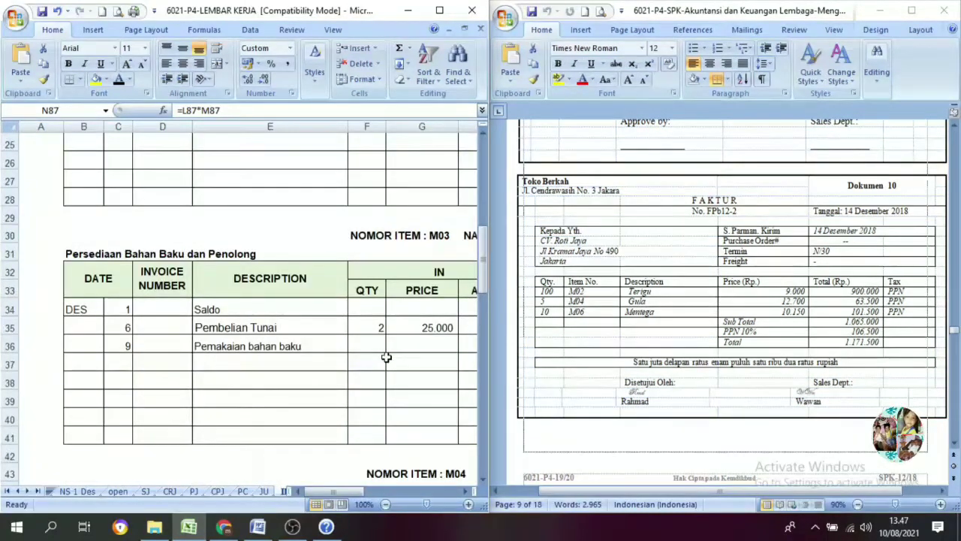
pyautogui.scroll(3, 346, 481)
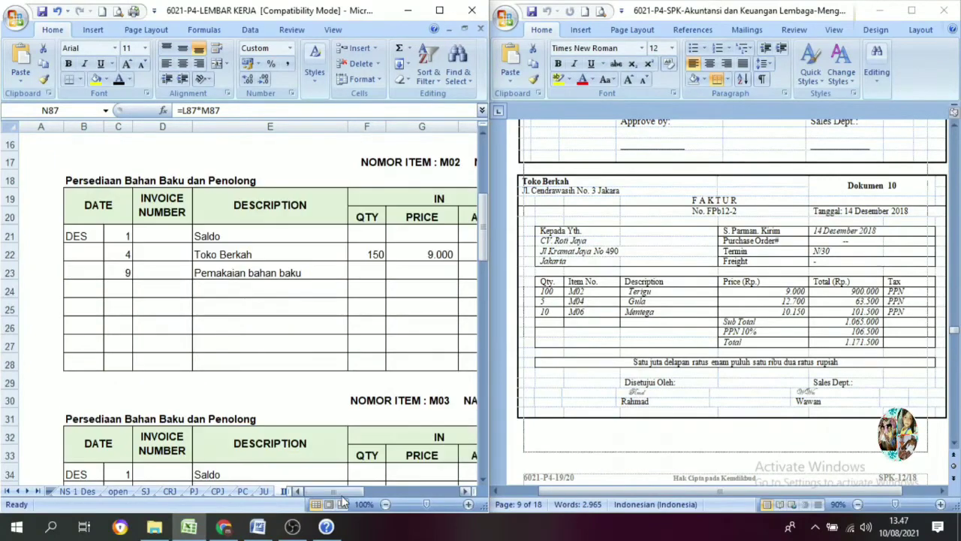
pyautogui.moveTo(342, 496)
pyautogui.mouseDown()
pyautogui.moveTo(414, 492)
pyautogui.moveTo(335, 488)
pyautogui.mouseUp()
pyautogui.scroll(2, 388, 396)
pyautogui.click(337, 382)
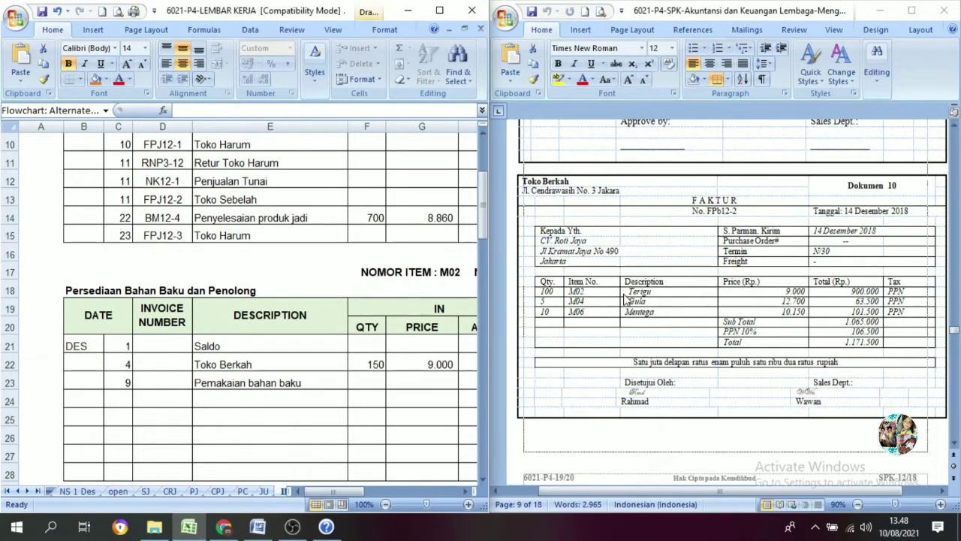
pyautogui.click(383, 276)
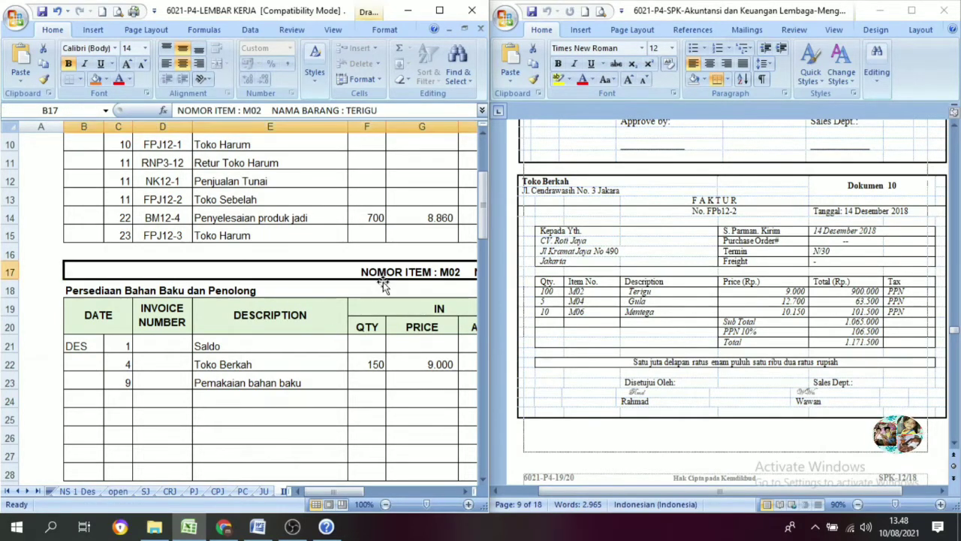
pyautogui.moveTo(354, 488); pyautogui.dragTo(315, 500)
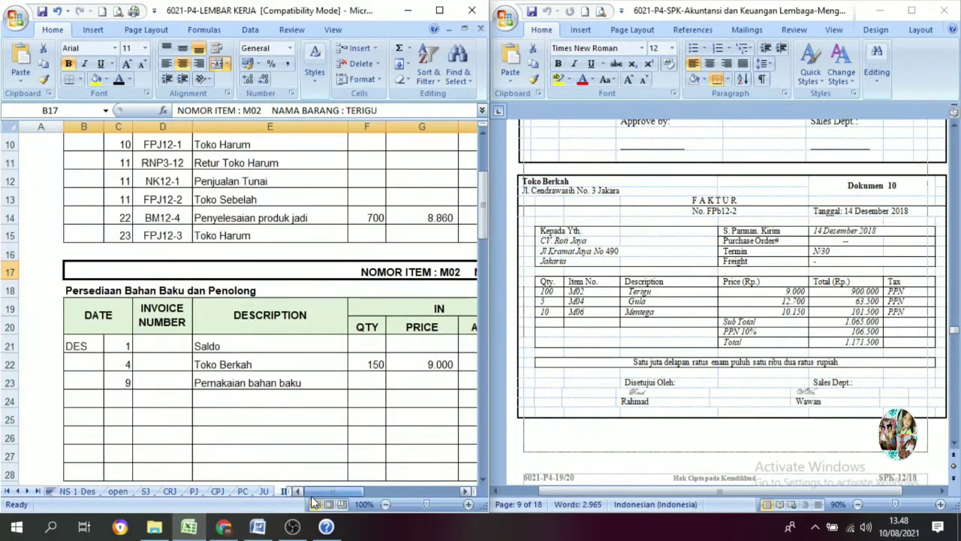
pyautogui.click(118, 400)
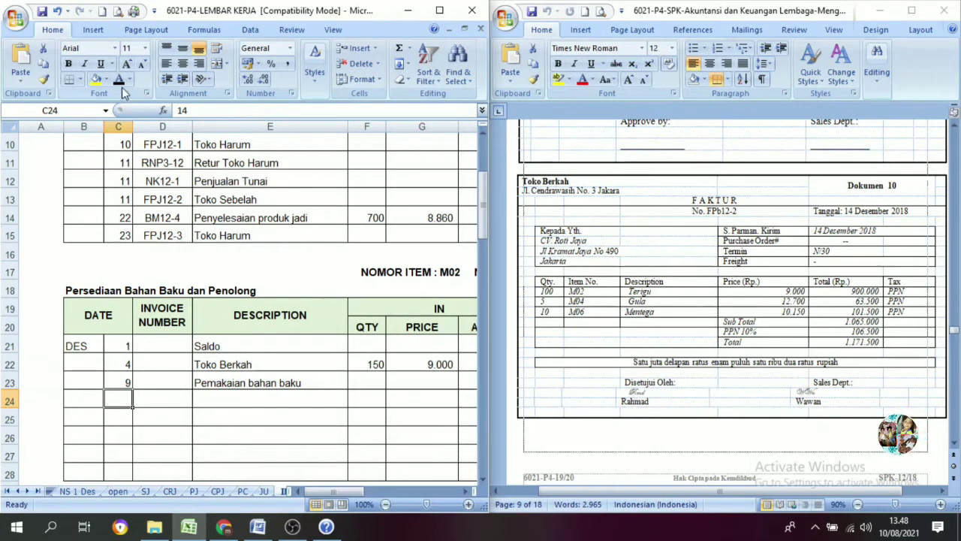
pyautogui.click(212, 403)
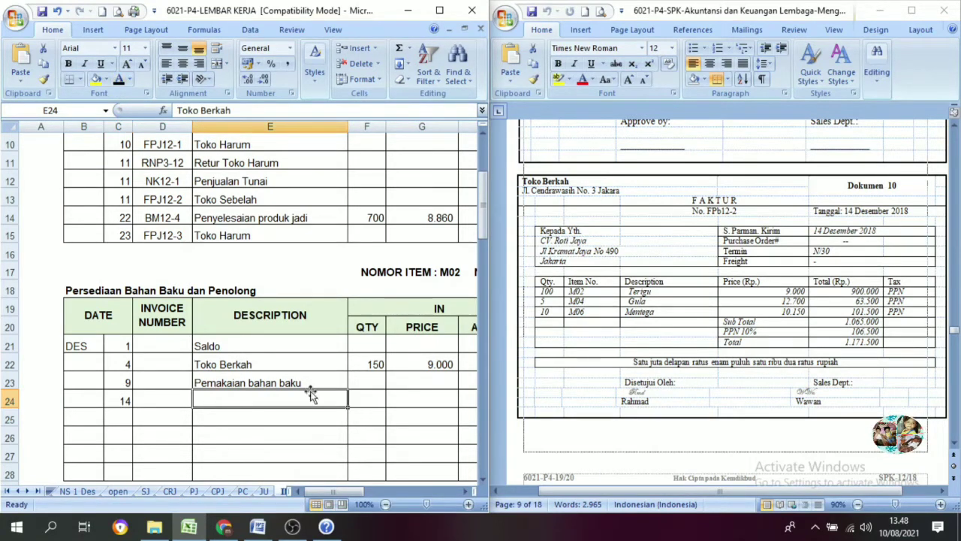
pyautogui.click(118, 81)
# Step: Apply a black font color to the Terigu card's hidden IN quantity, price and amount in F24, G24 and H24
pyautogui.moveTo(304, 491); pyautogui.dragTo(365, 488)
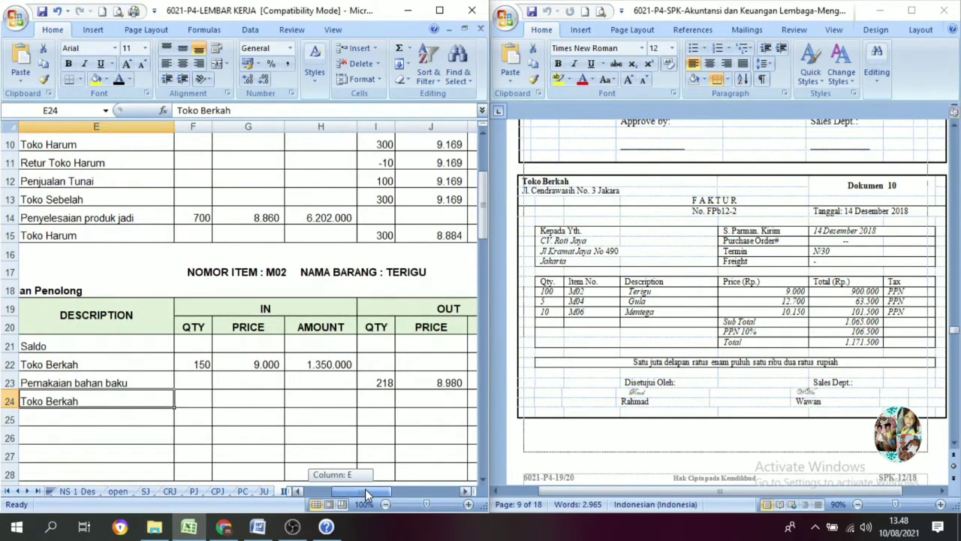
pyautogui.click(276, 310)
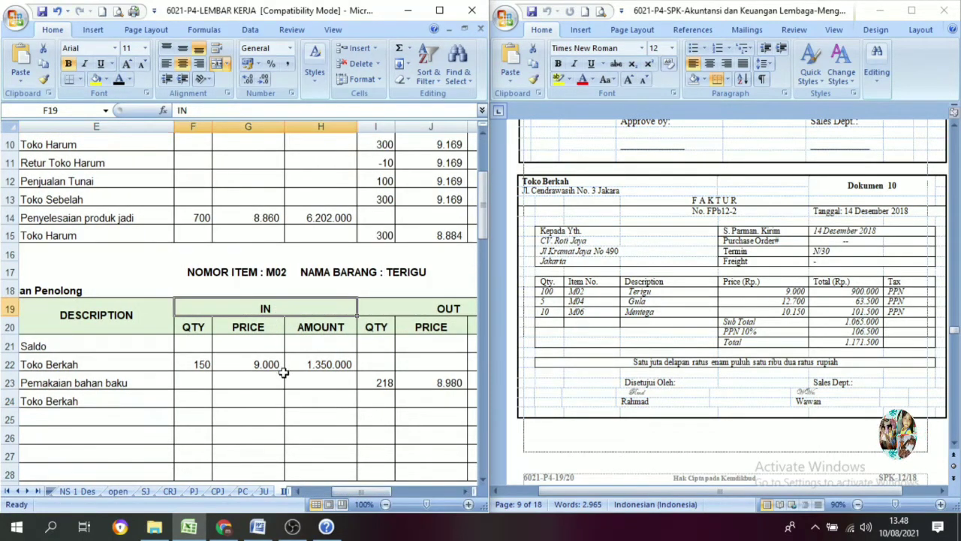
pyautogui.click(187, 401)
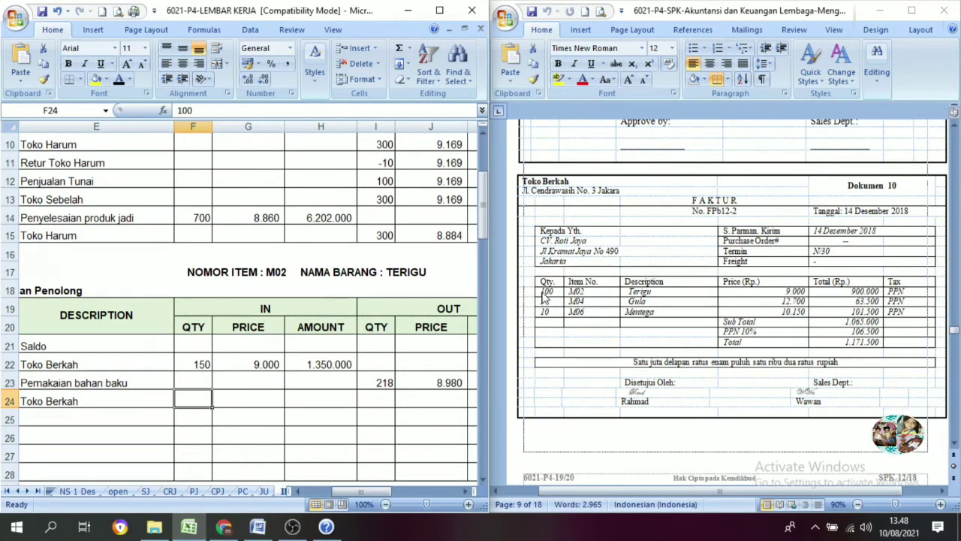
pyautogui.click(254, 408)
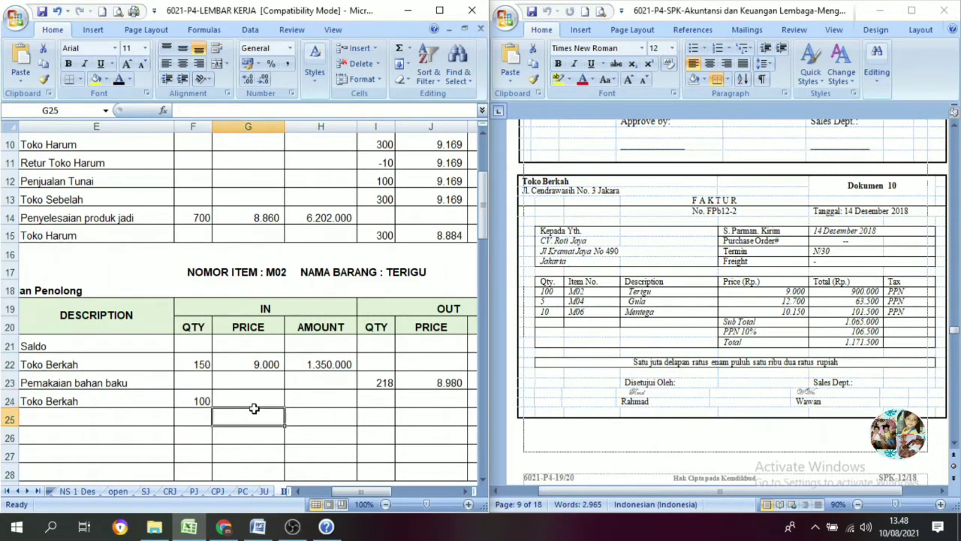
pyautogui.click(253, 394)
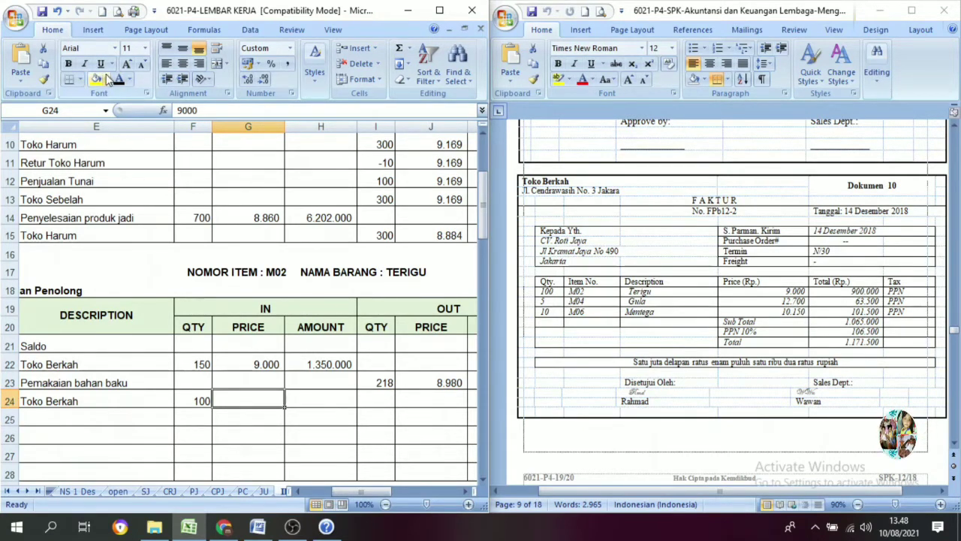
pyautogui.click(323, 396)
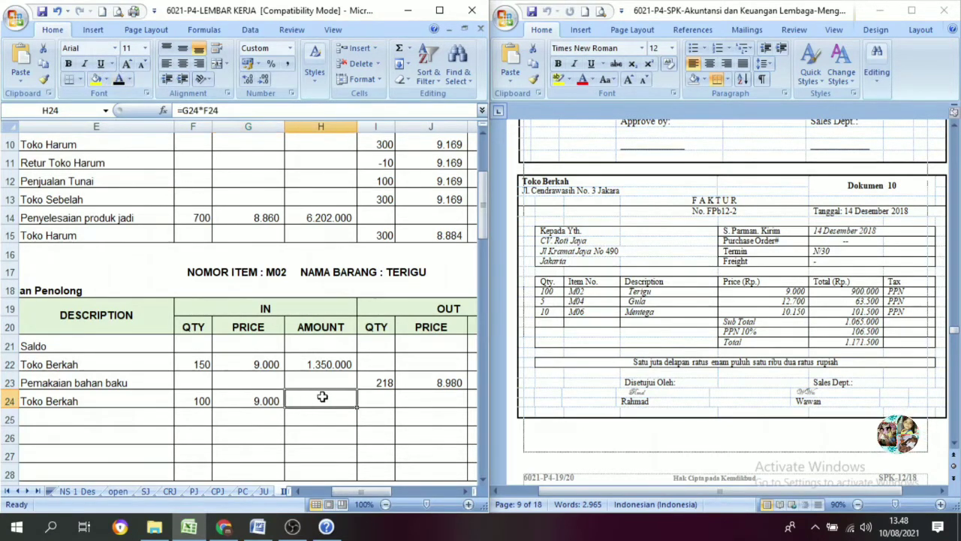
pyautogui.click(121, 81)
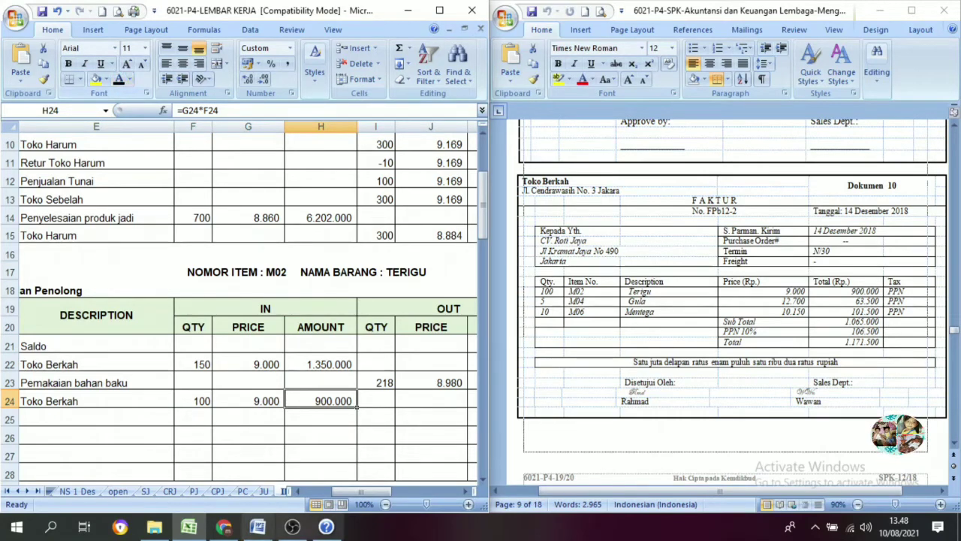
# Step: Reveal the Terigu card's hidden balance quantity in L24 and balance amount in N24 by making them black
pyautogui.moveTo(362, 491)
pyautogui.mouseDown()
pyautogui.moveTo(393, 495)
pyautogui.moveTo(349, 490)
pyautogui.moveTo(357, 490)
pyautogui.mouseUp()
pyautogui.click(191, 399)
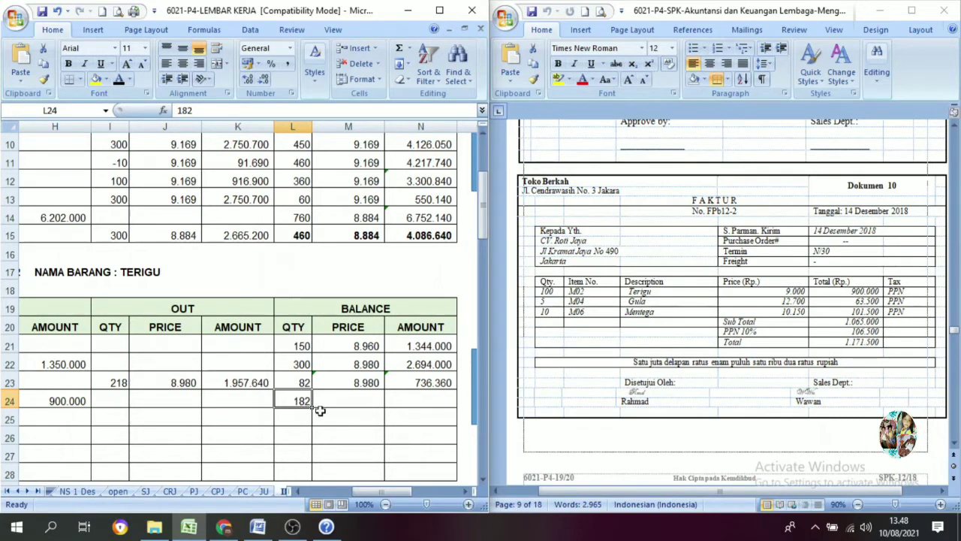
pyautogui.moveTo(393, 489); pyautogui.dragTo(373, 490)
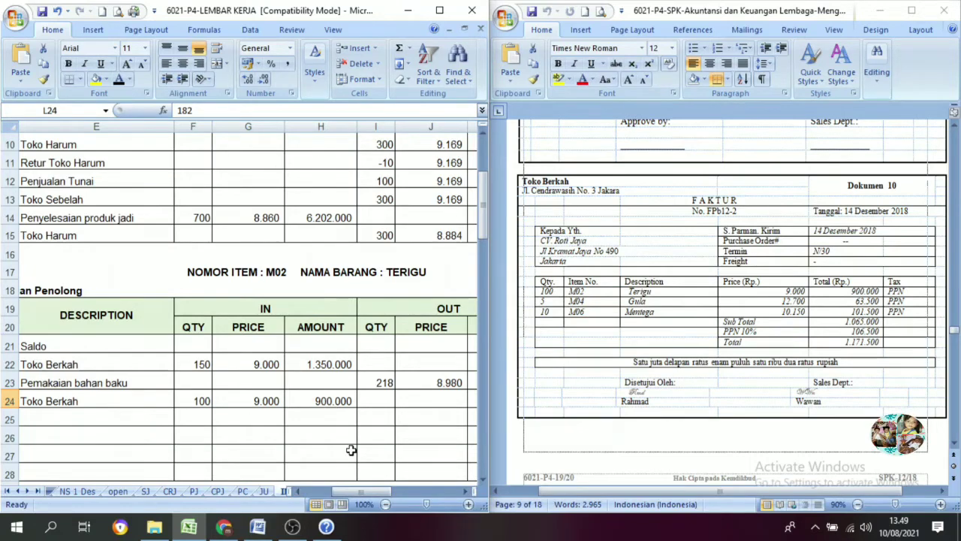
pyautogui.moveTo(363, 490); pyautogui.dragTo(386, 490)
pyautogui.click(346, 396)
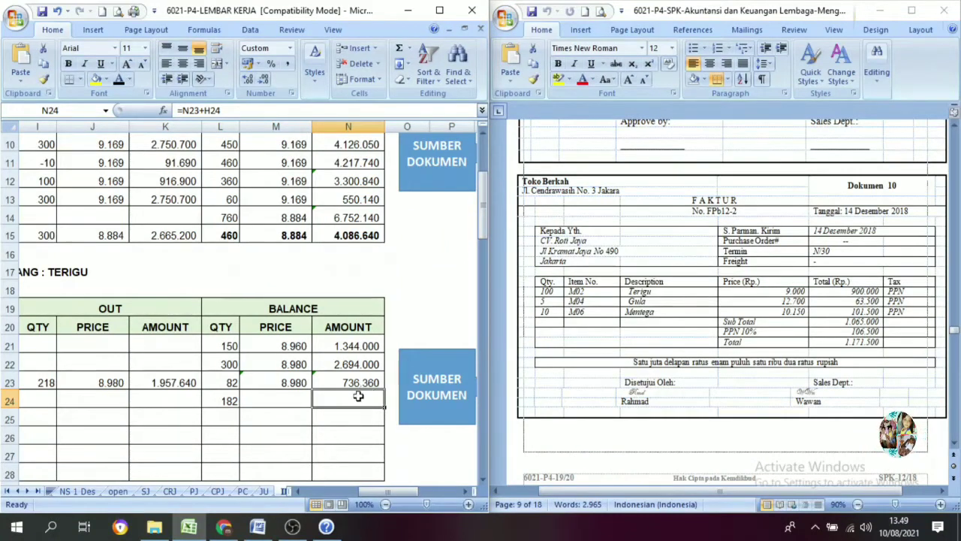
pyautogui.click(119, 80)
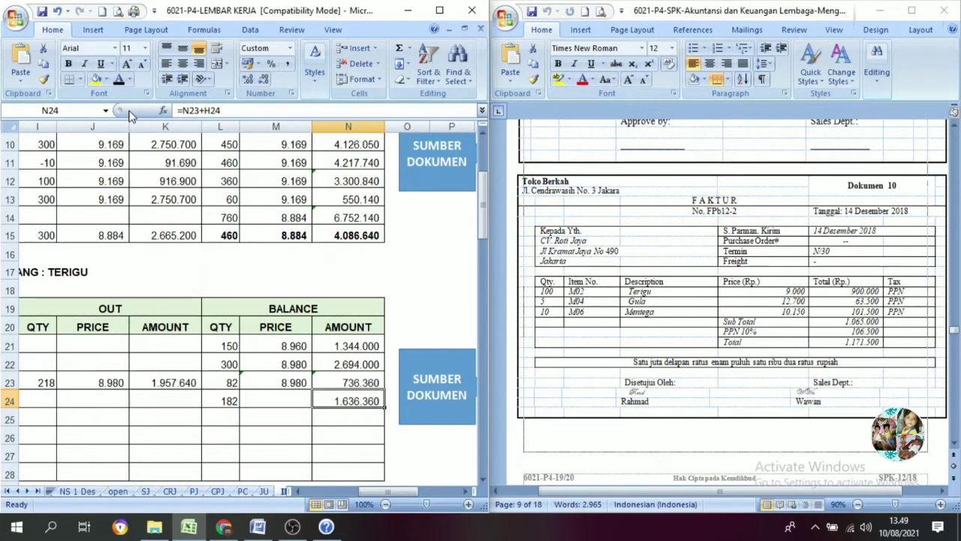
# Step: Check the amounts behind the Terigu card's new balance and reveal its hidden balance price in M24 with a black font
pyautogui.click(357, 381)
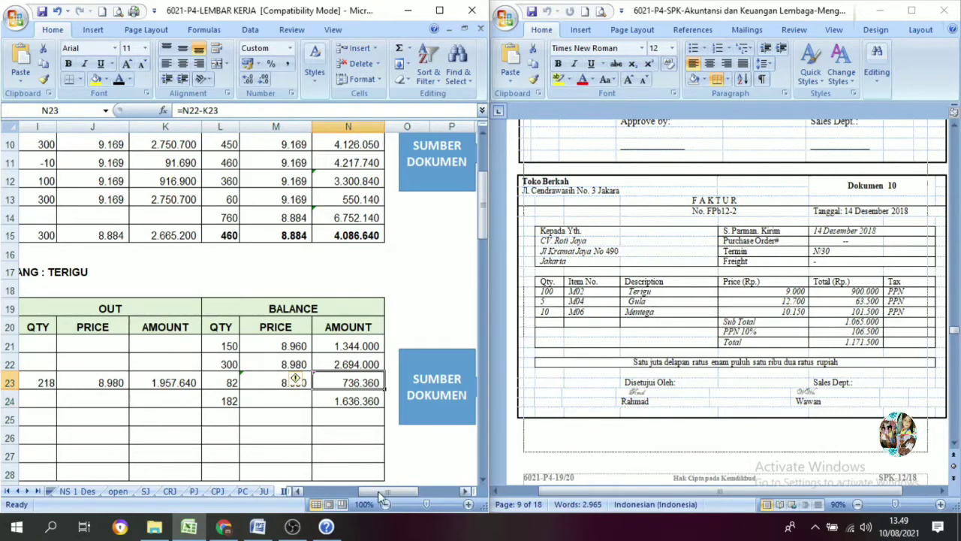
pyautogui.moveTo(365, 495); pyautogui.dragTo(358, 494)
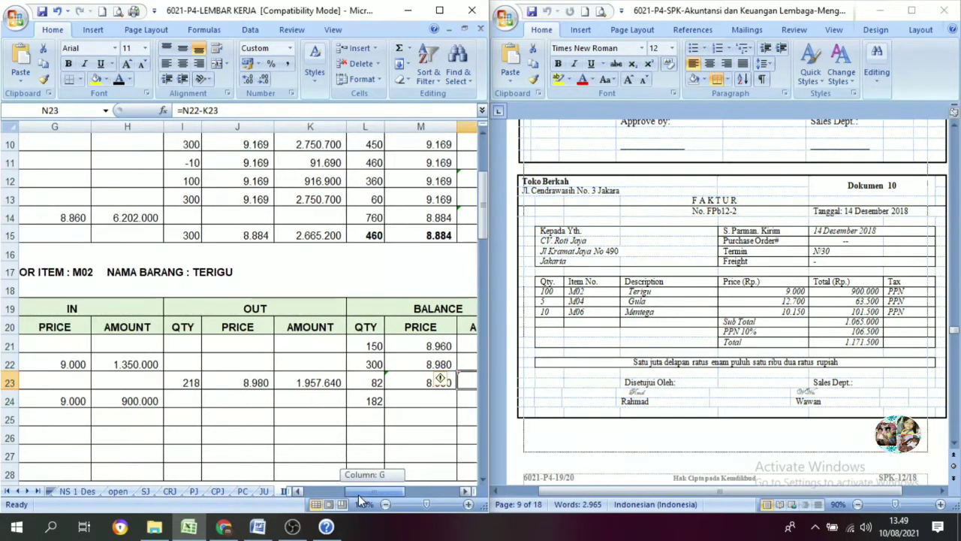
pyautogui.click(137, 404)
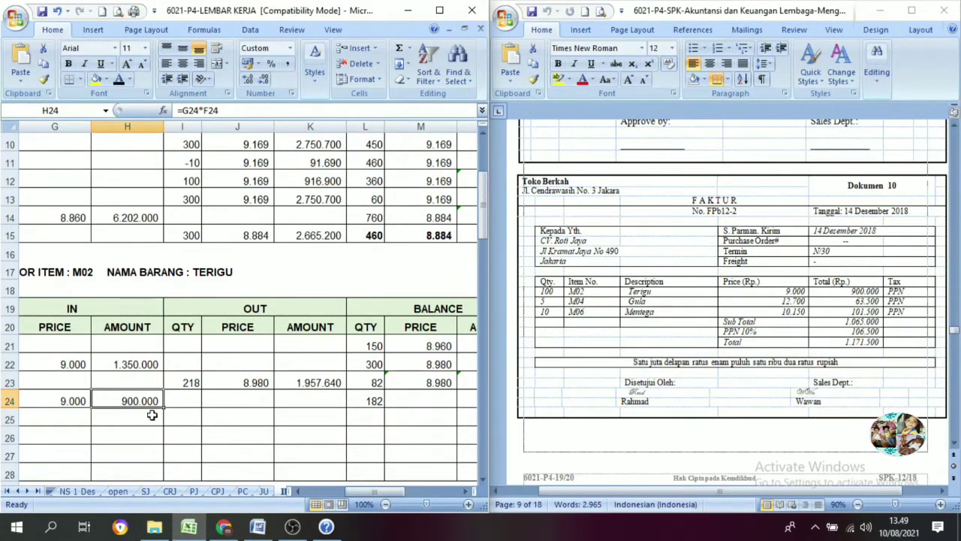
pyautogui.moveTo(389, 492)
pyautogui.mouseDown()
pyautogui.moveTo(409, 492)
pyautogui.moveTo(395, 491)
pyautogui.mouseUp()
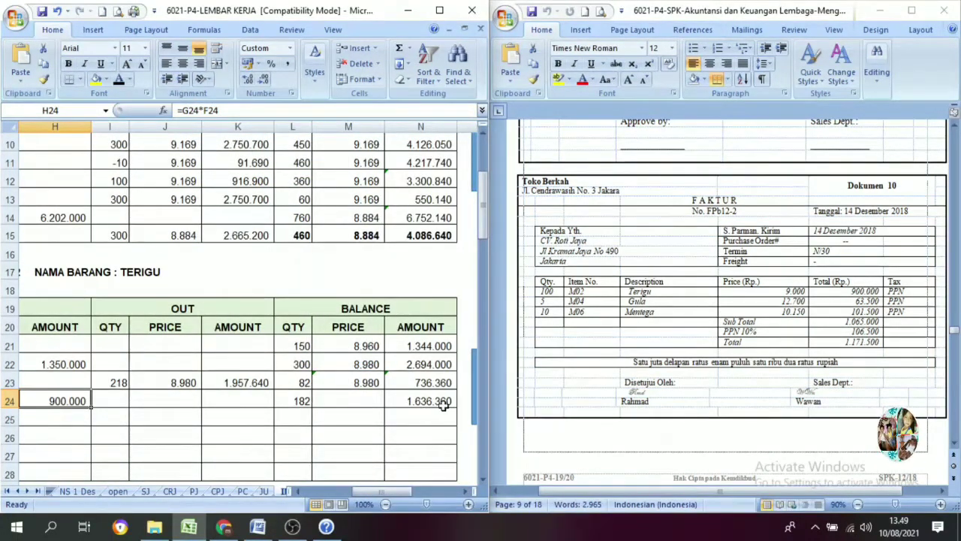
pyautogui.click(352, 402)
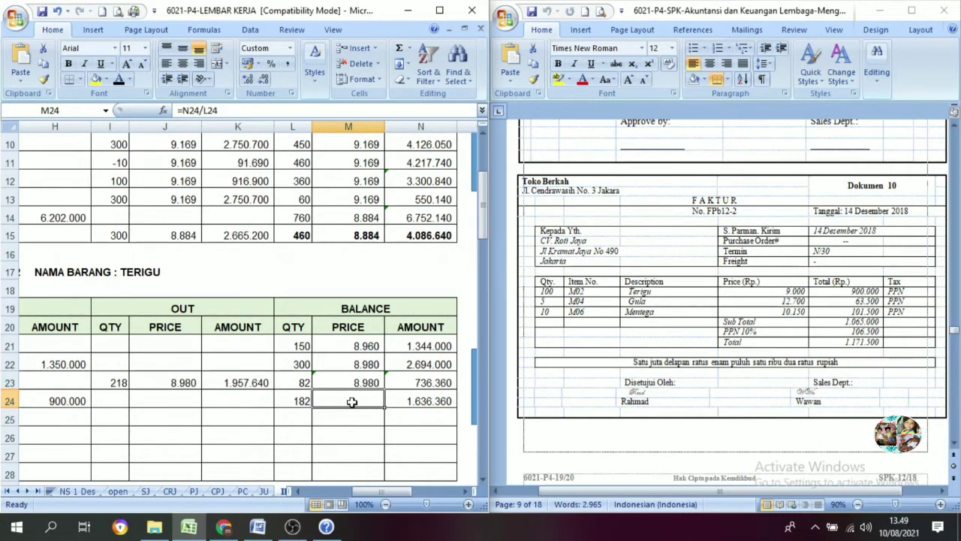
pyautogui.click(413, 403)
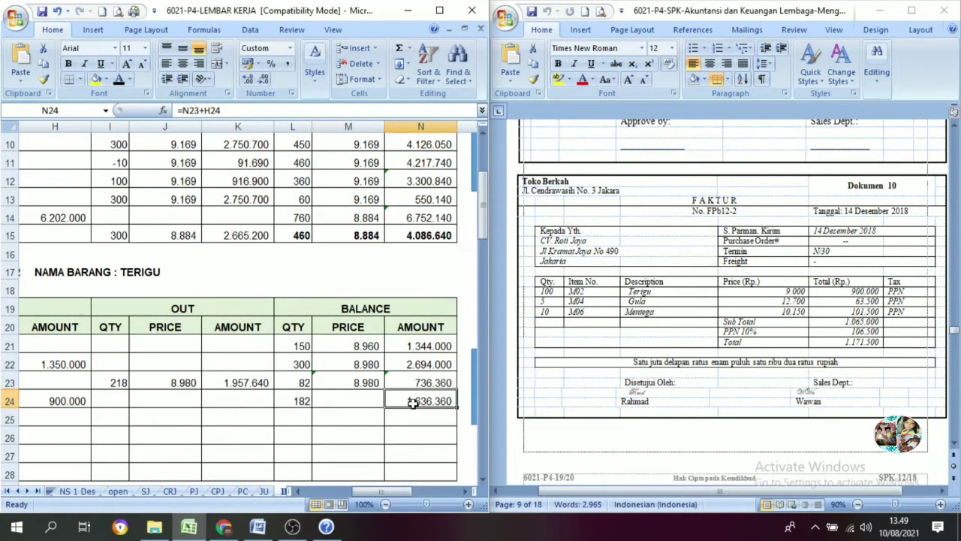
pyautogui.click(299, 401)
pyautogui.click(332, 401)
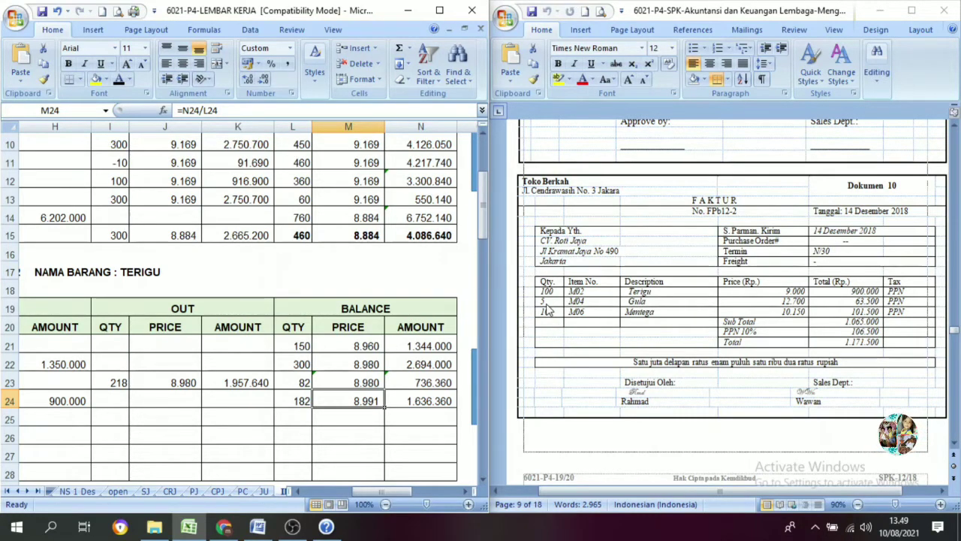
# Step: In row 50 of the Gula stock card, reveal the hidden date in C50 and description in E50 with a black font
pyautogui.scroll(-8, 259, 393)
pyautogui.scroll(-1, 241, 376)
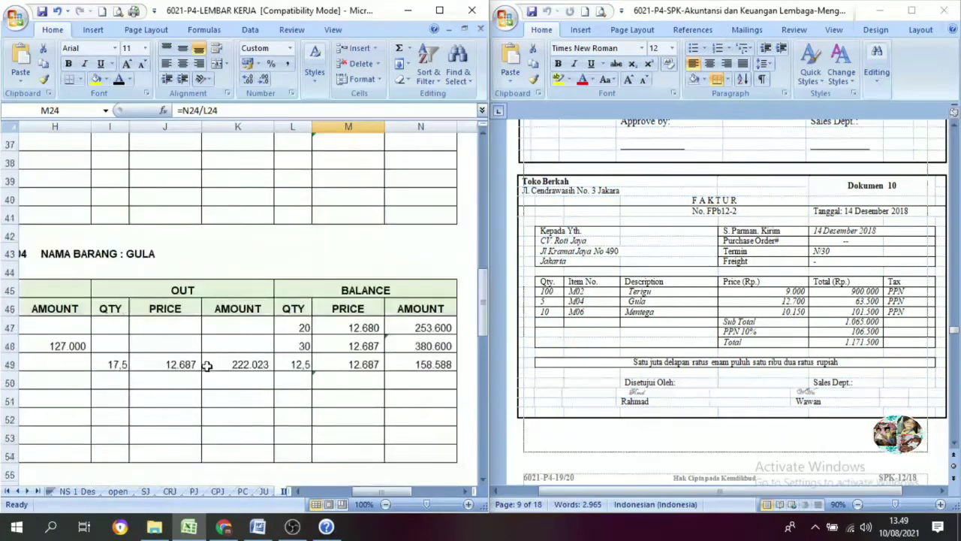
pyautogui.scroll(1, 218, 360)
pyautogui.click(134, 310)
pyautogui.moveTo(362, 494); pyautogui.dragTo(312, 494)
pyautogui.click(123, 433)
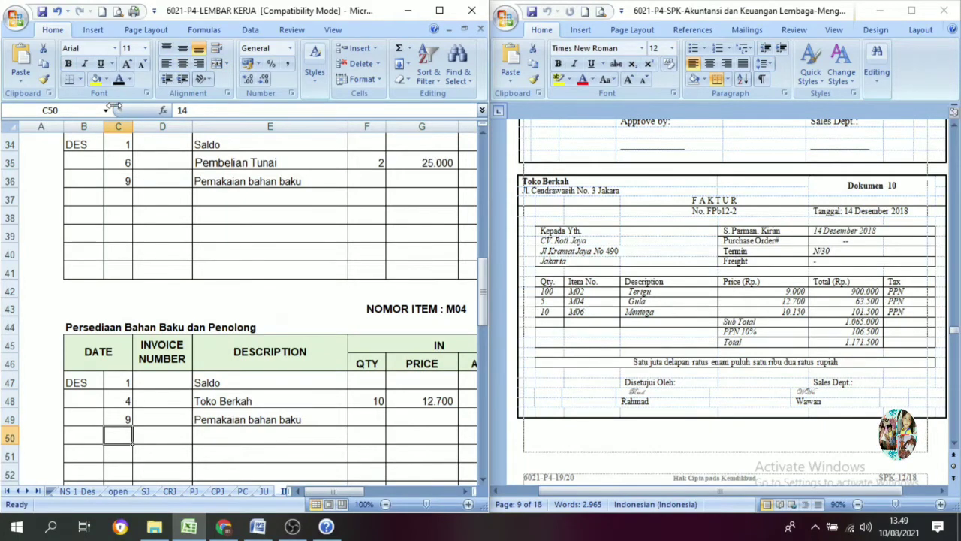
pyautogui.click(196, 441)
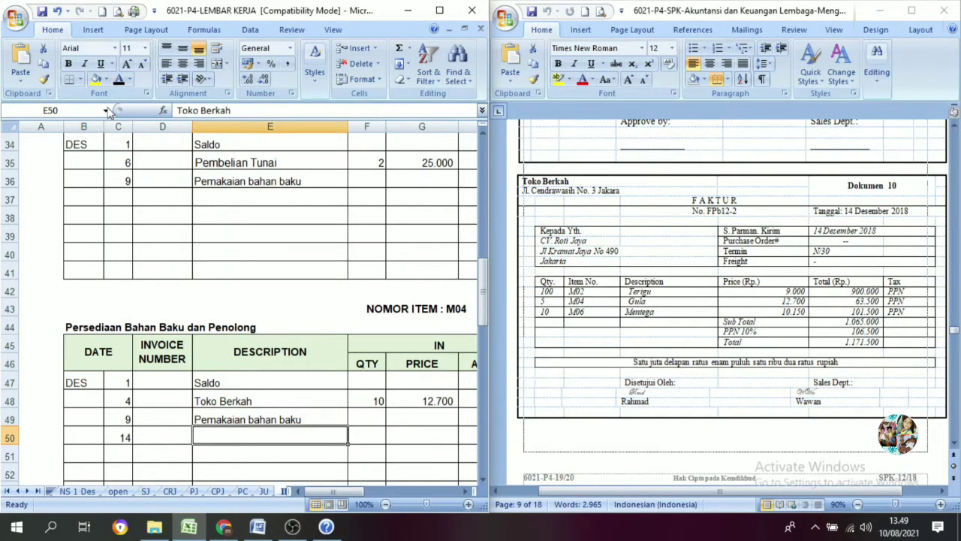
# Step: Make the Gula card's hidden IN quantity, price and amount in F50, G50 and H50 black
pyautogui.moveTo(345, 489); pyautogui.dragTo(372, 485)
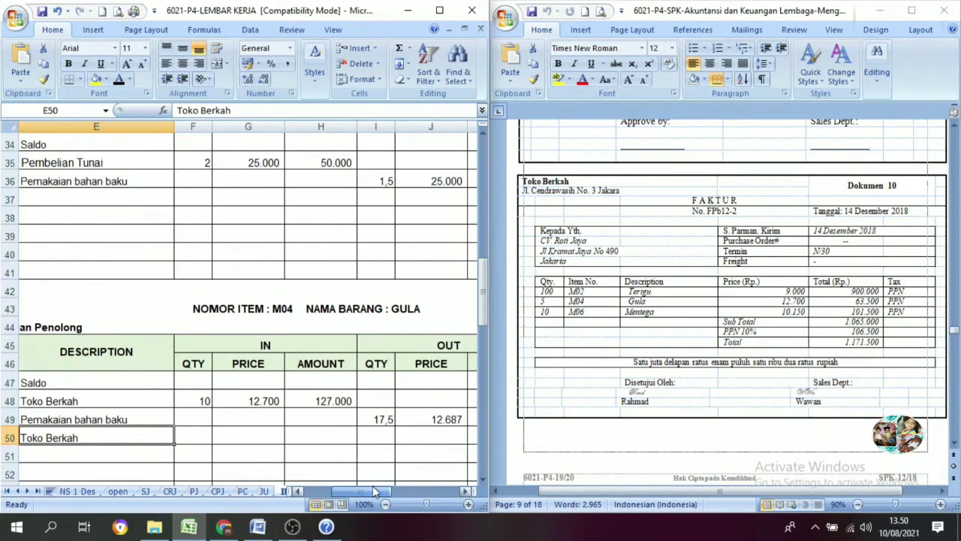
pyautogui.click(191, 434)
pyautogui.write('5')
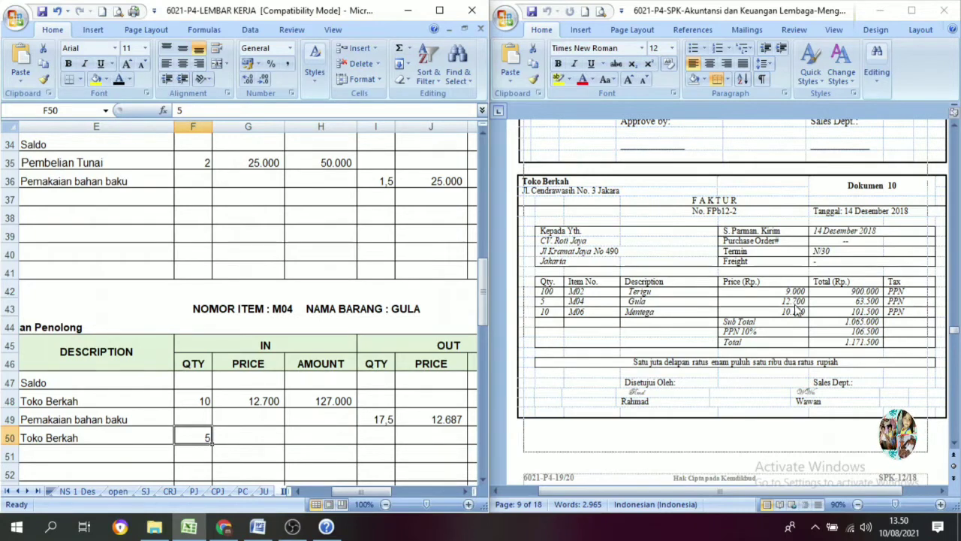
pyautogui.click(233, 435)
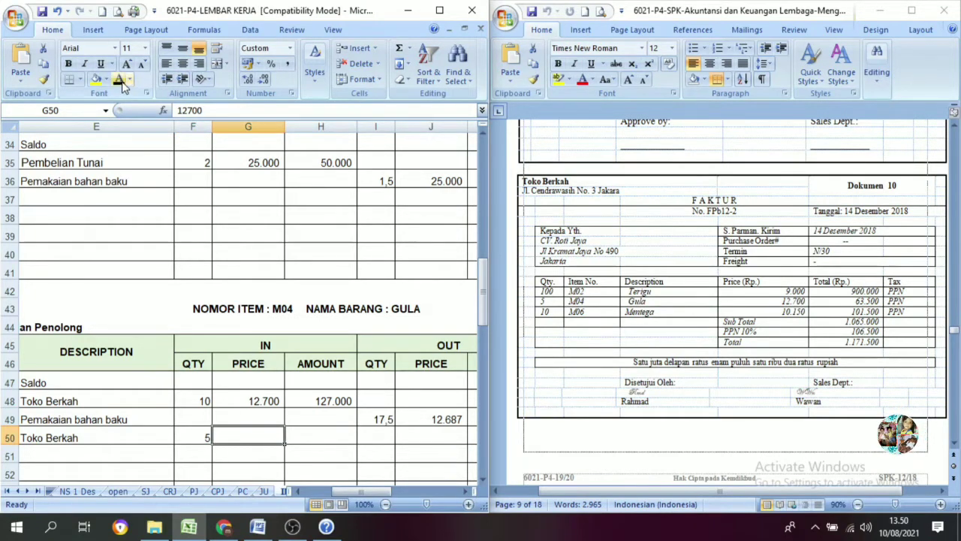
pyautogui.click(312, 442)
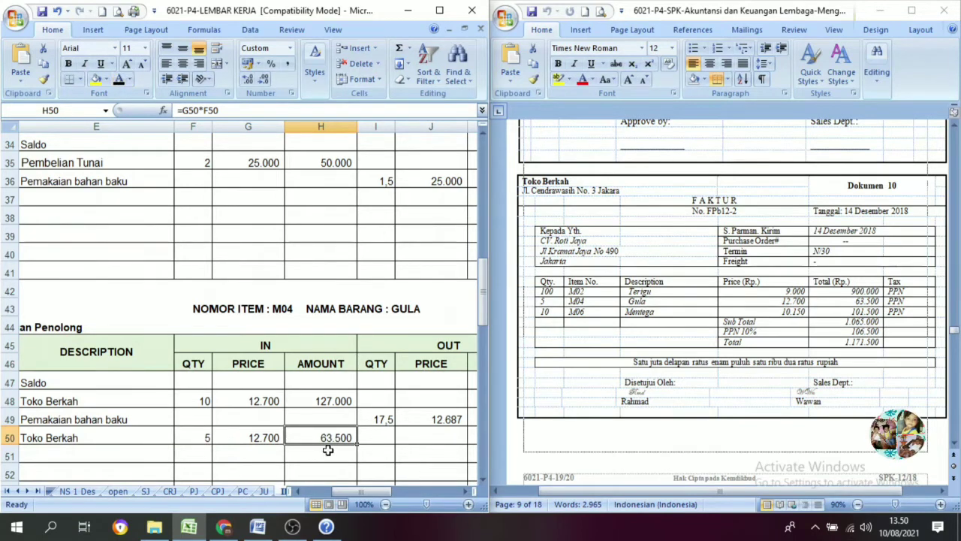
# Step: Reveal the Gula card's hidden balance quantity in L50 and balance amount in N50 with a black font
pyautogui.moveTo(364, 490); pyautogui.dragTo(393, 492)
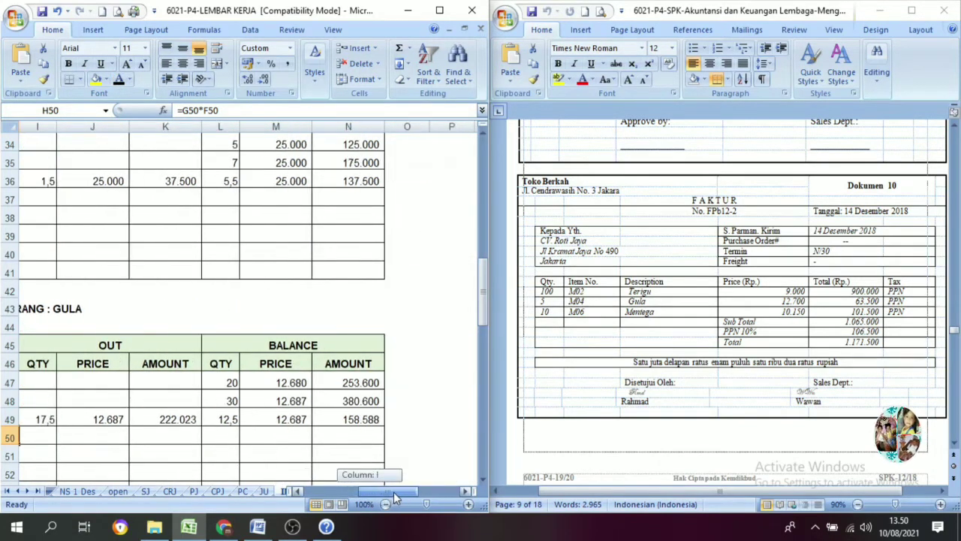
pyautogui.click(231, 437)
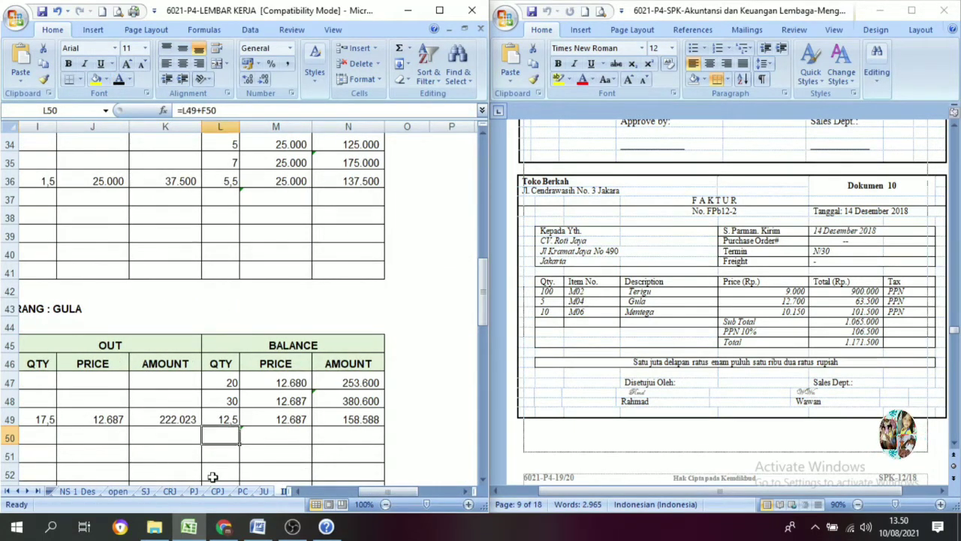
pyautogui.click(119, 80)
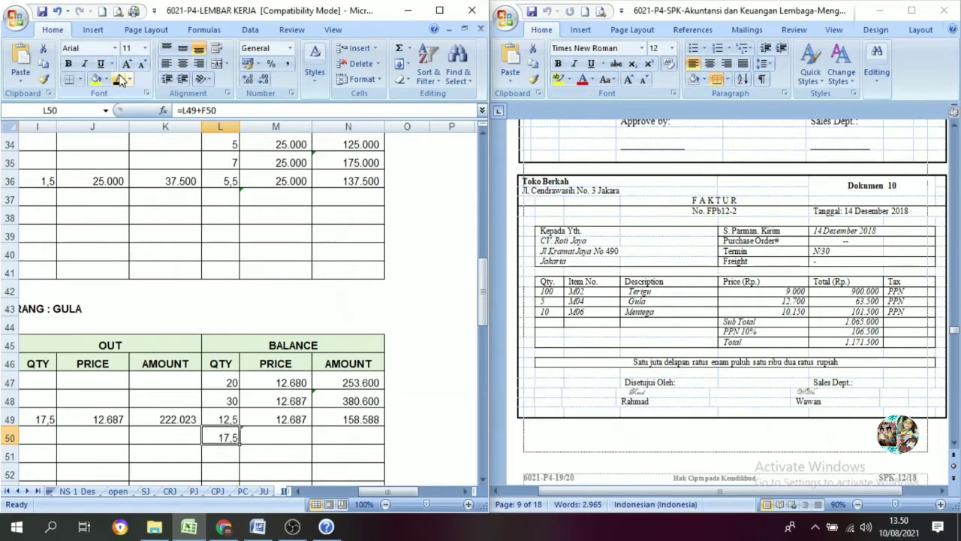
pyautogui.click(253, 441)
pyautogui.click(353, 439)
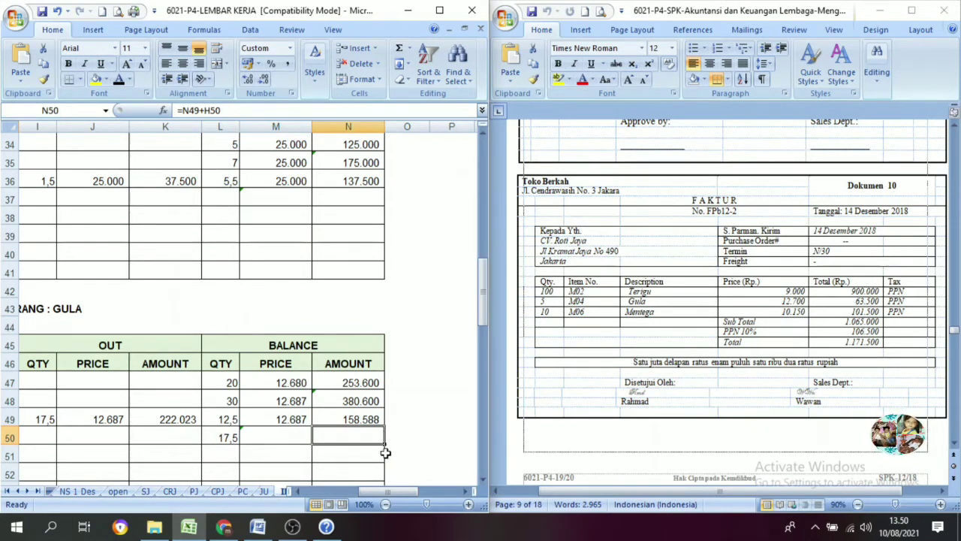
pyautogui.click(119, 80)
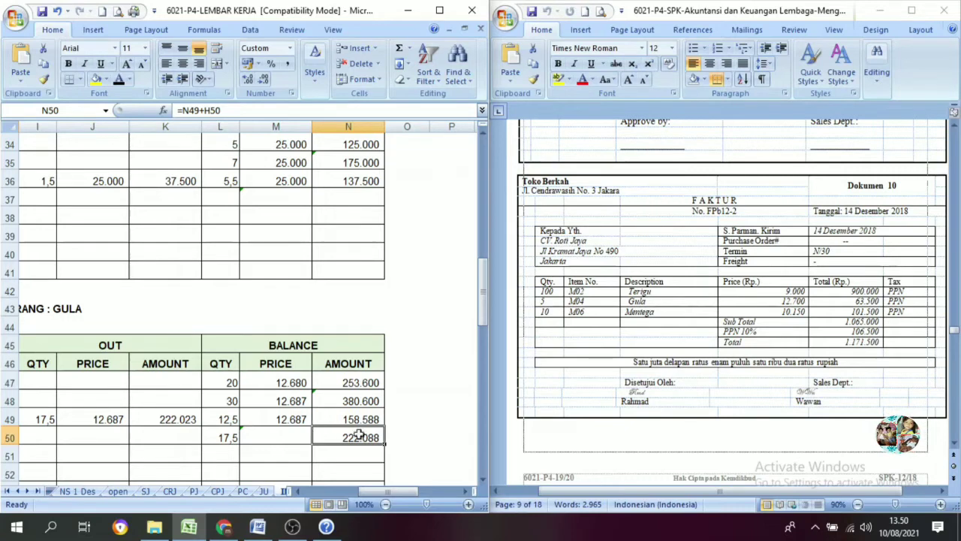
# Step: Check the amounts and quantity behind the Gula card's new balance and reveal its hidden balance price in M50 by making it black
pyautogui.click(352, 420)
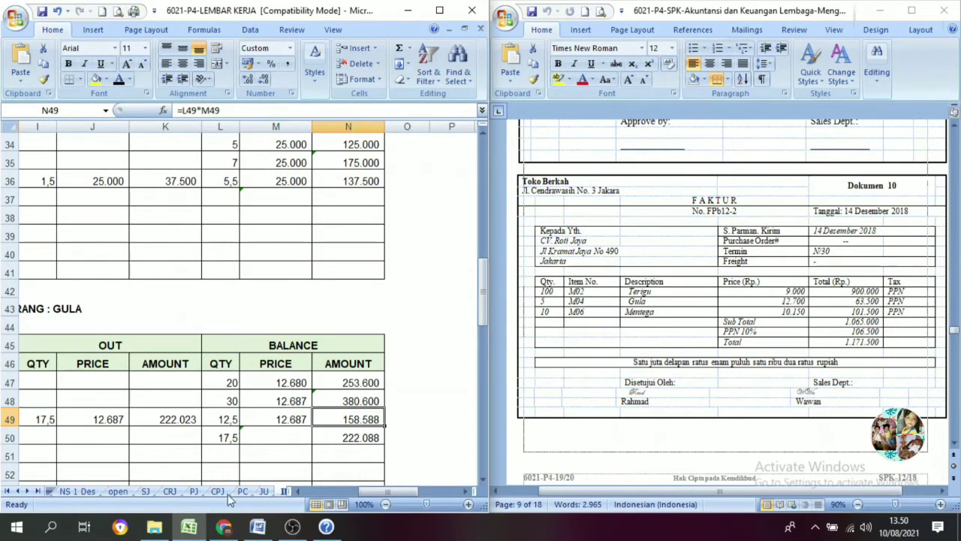
pyautogui.moveTo(376, 491); pyautogui.dragTo(353, 491)
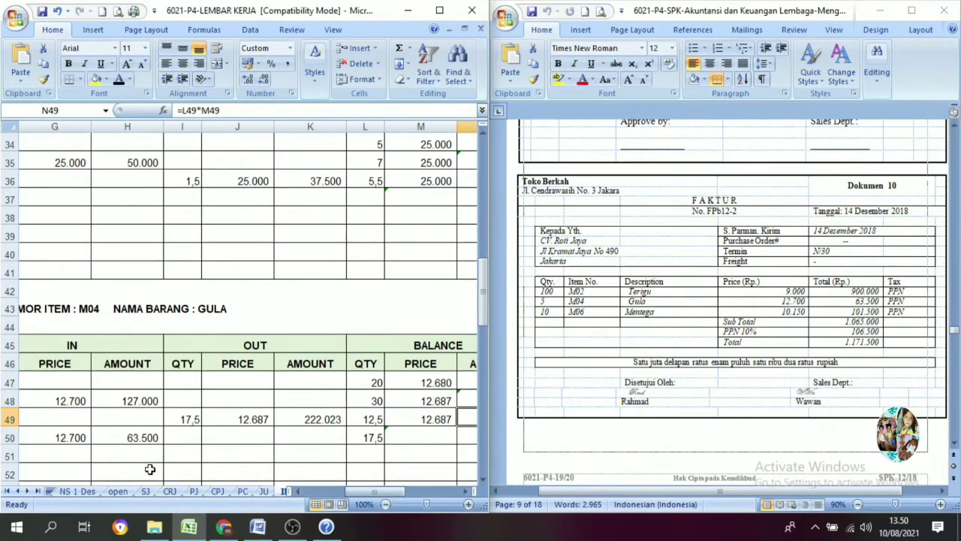
pyautogui.click(138, 438)
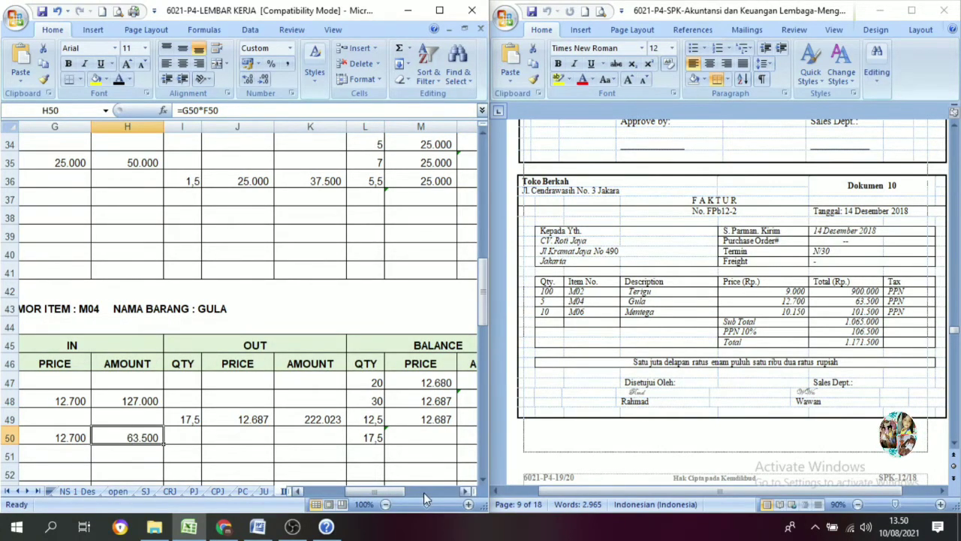
pyautogui.moveTo(385, 491); pyautogui.dragTo(407, 496)
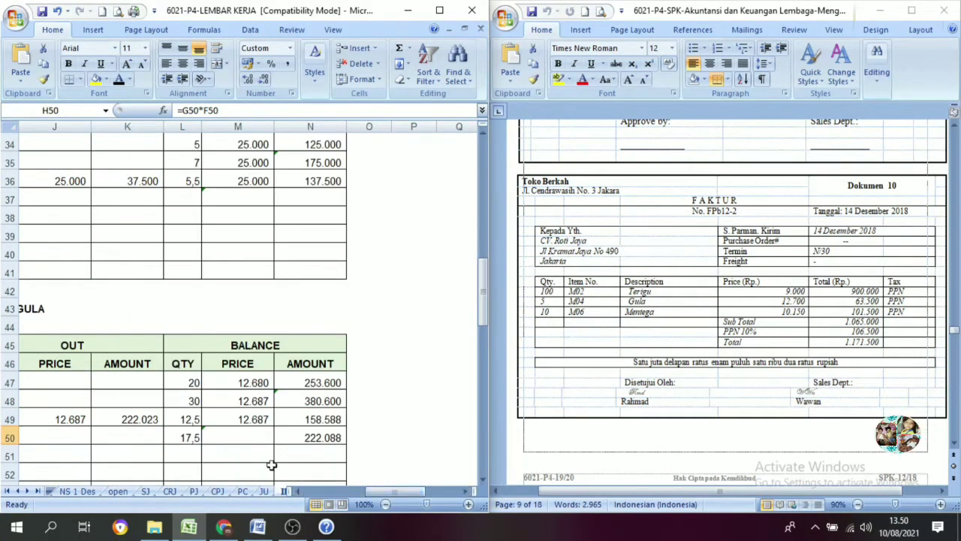
pyautogui.click(244, 439)
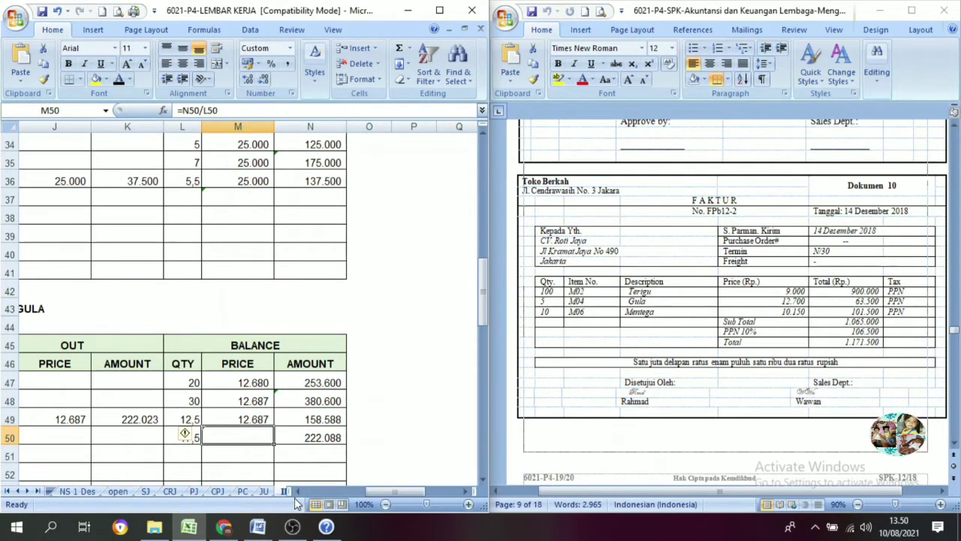
pyautogui.click(298, 492)
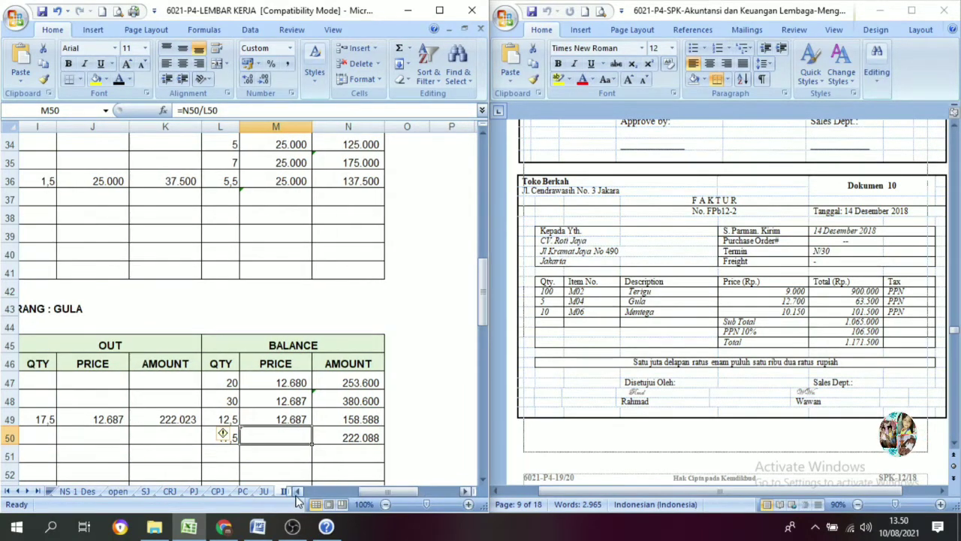
pyautogui.click(271, 394)
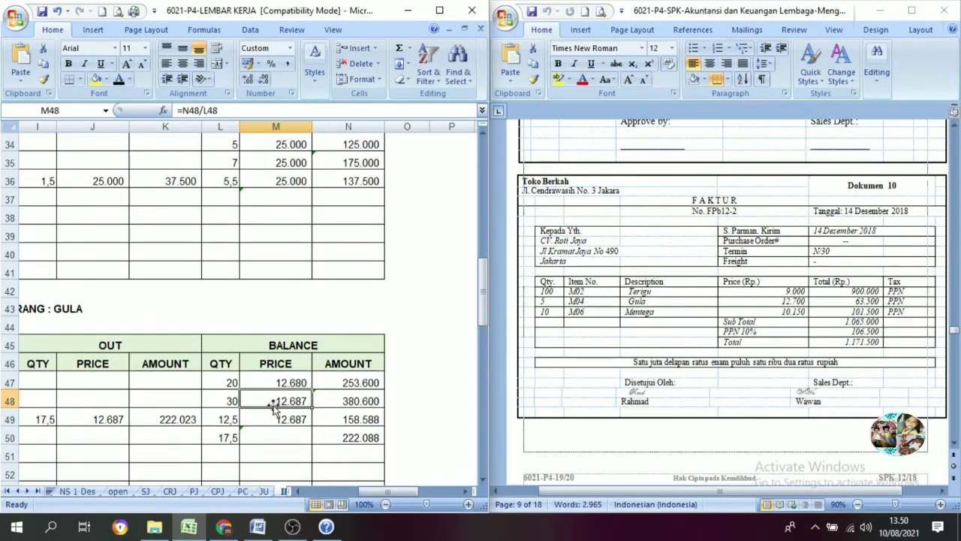
pyautogui.click(335, 438)
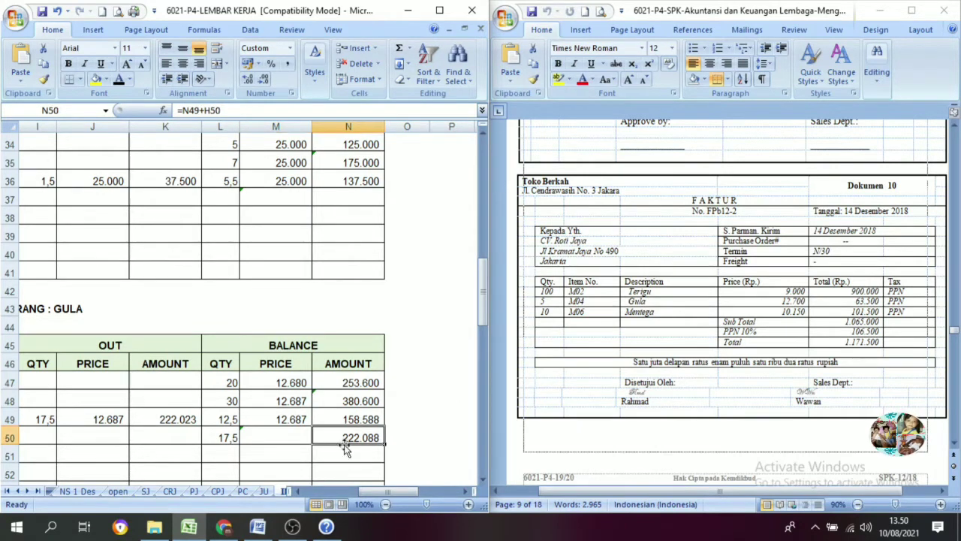
pyautogui.click(224, 436)
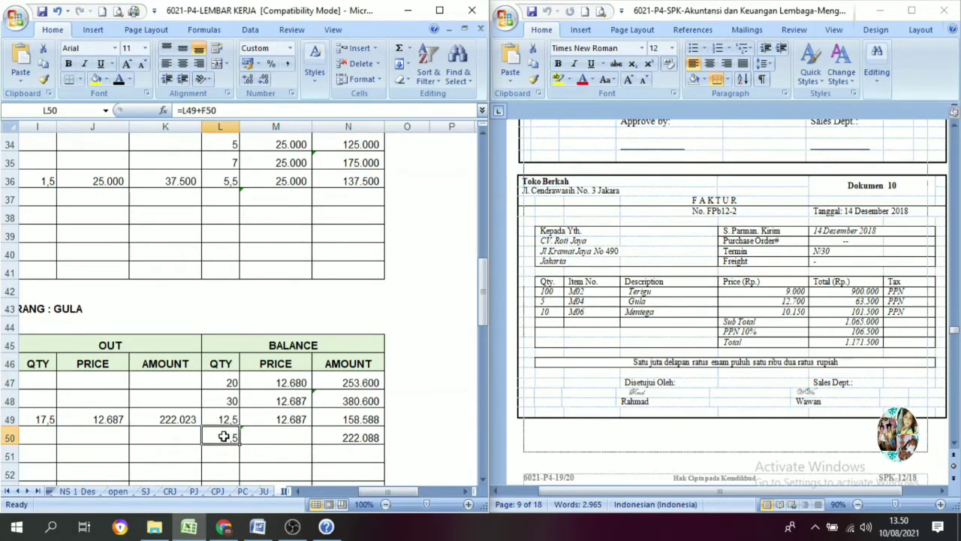
pyautogui.click(352, 437)
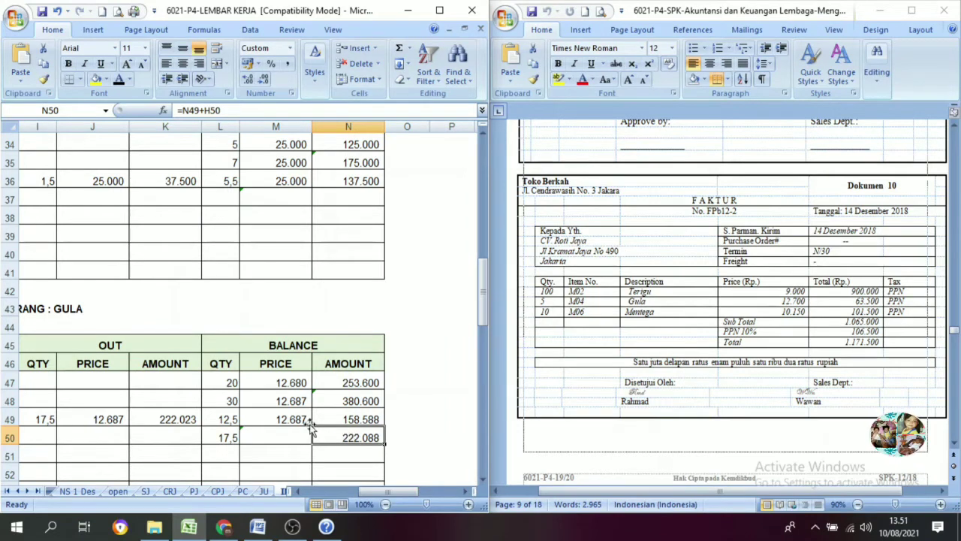
pyautogui.click(225, 436)
pyautogui.click(261, 436)
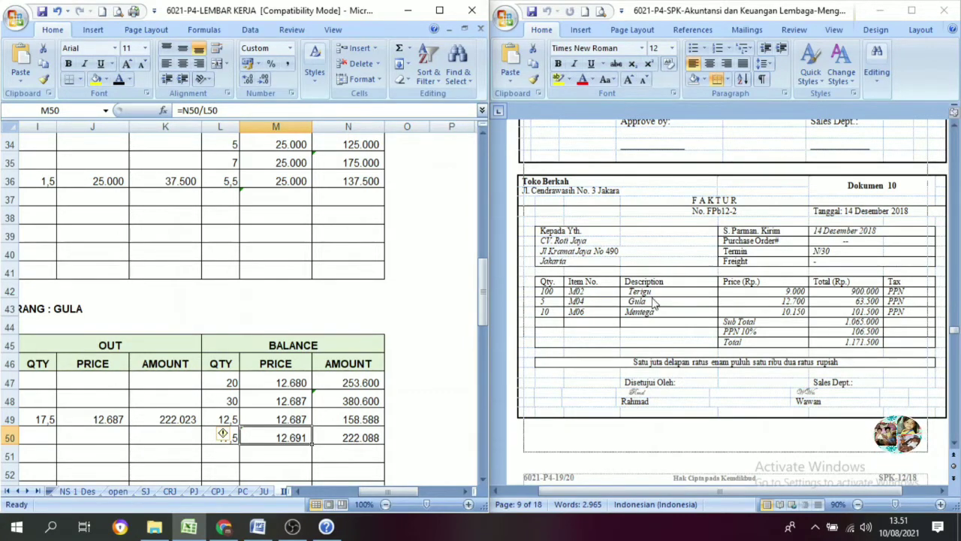
# Step: In row 76 of the Mentega stock card, reveal the hidden date in C76 and description in E76 with a black font
pyautogui.scroll(-4, 339, 348)
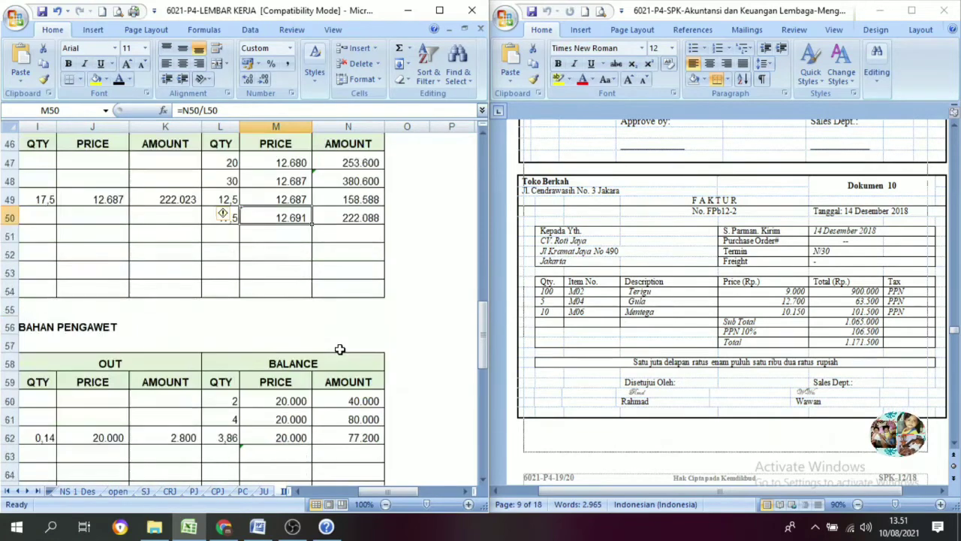
pyautogui.scroll(-6, 339, 347)
pyautogui.scroll(-1, 339, 348)
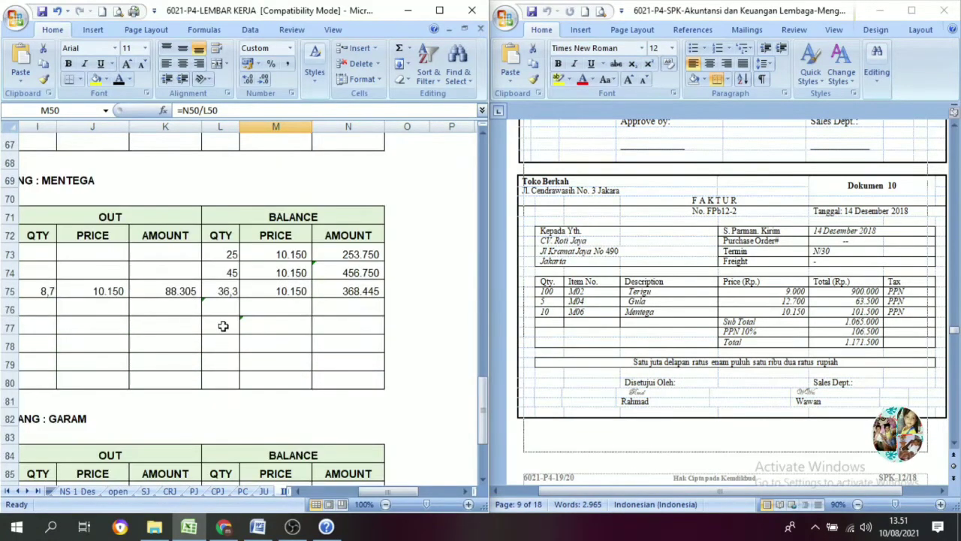
pyautogui.click(66, 185)
pyautogui.moveTo(411, 492); pyautogui.dragTo(378, 495)
pyautogui.click(66, 306)
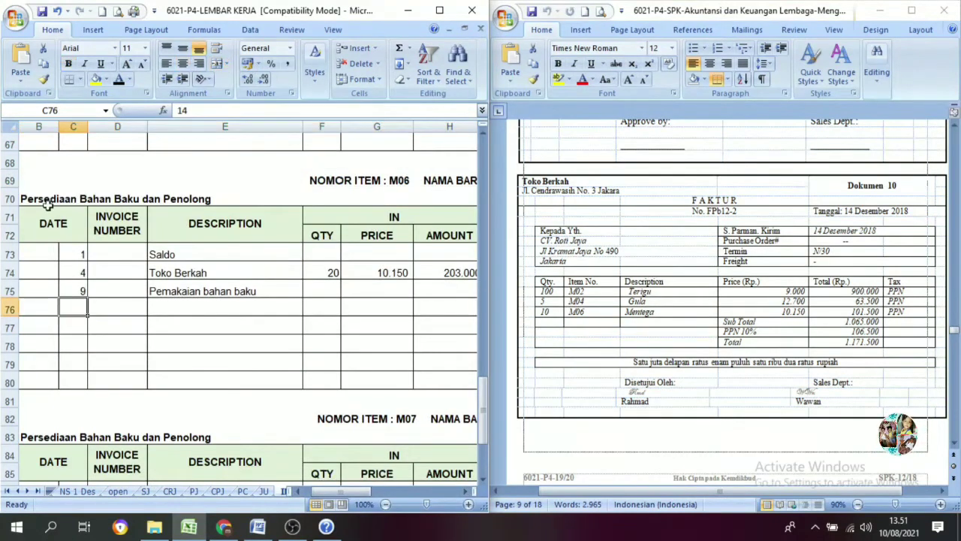
pyautogui.click(120, 80)
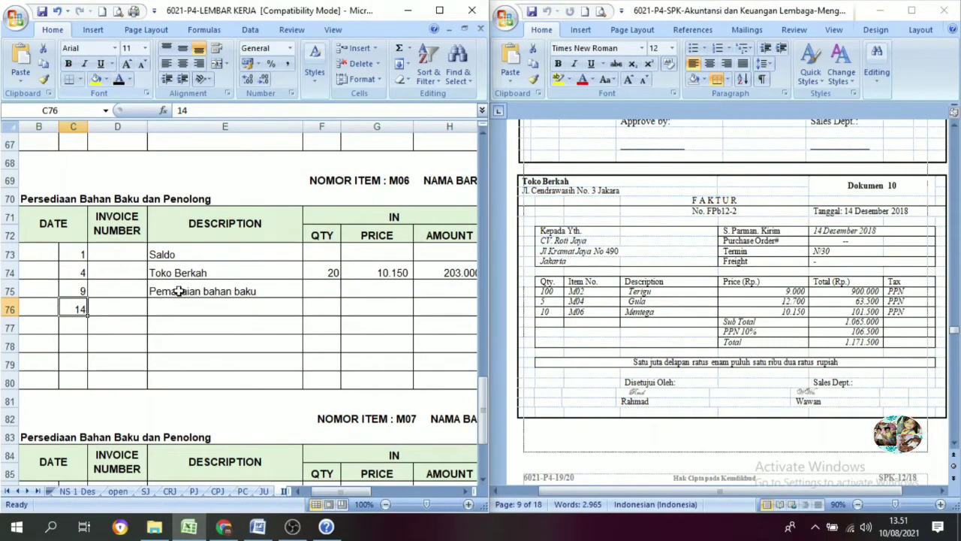
pyautogui.click(179, 307)
pyautogui.click(121, 81)
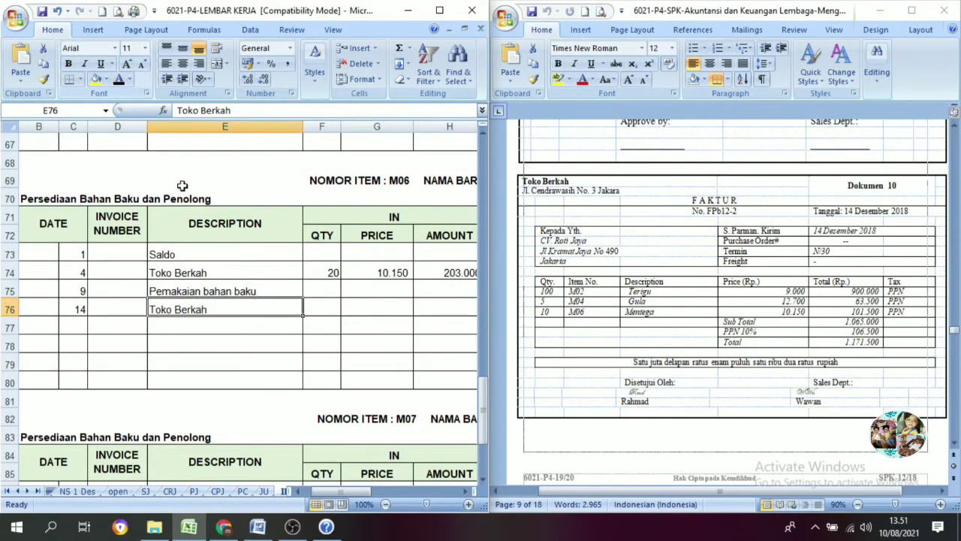
# Step: Make the Mentega card's hidden IN quantity, price and amount in F76, G76 and H76 black
pyautogui.moveTo(347, 491); pyautogui.dragTo(358, 492)
pyautogui.click(254, 311)
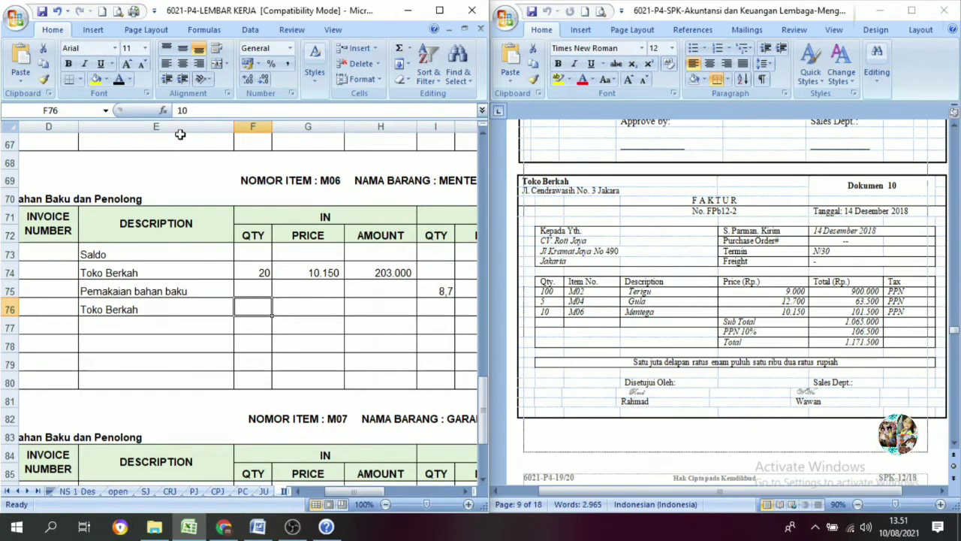
pyautogui.click(121, 81)
pyautogui.click(296, 312)
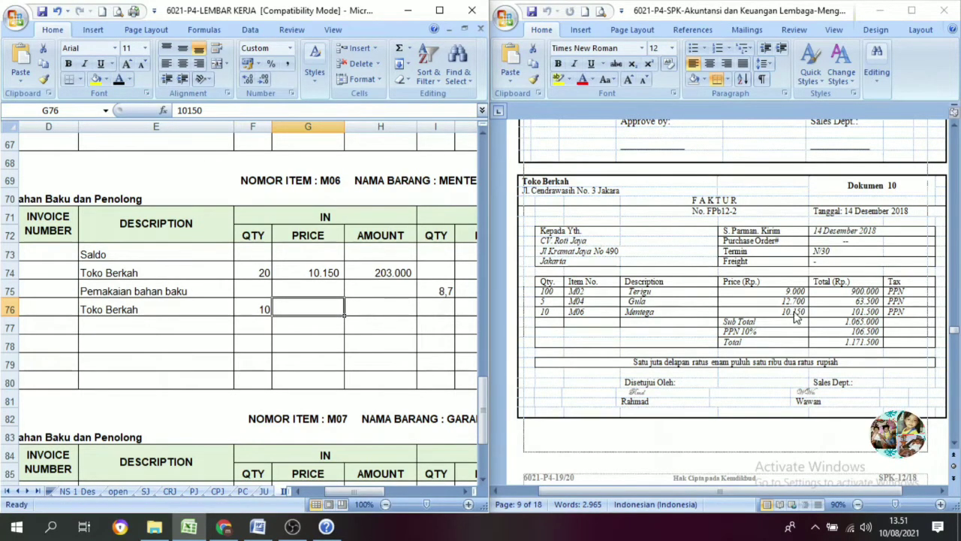
pyautogui.click(121, 81)
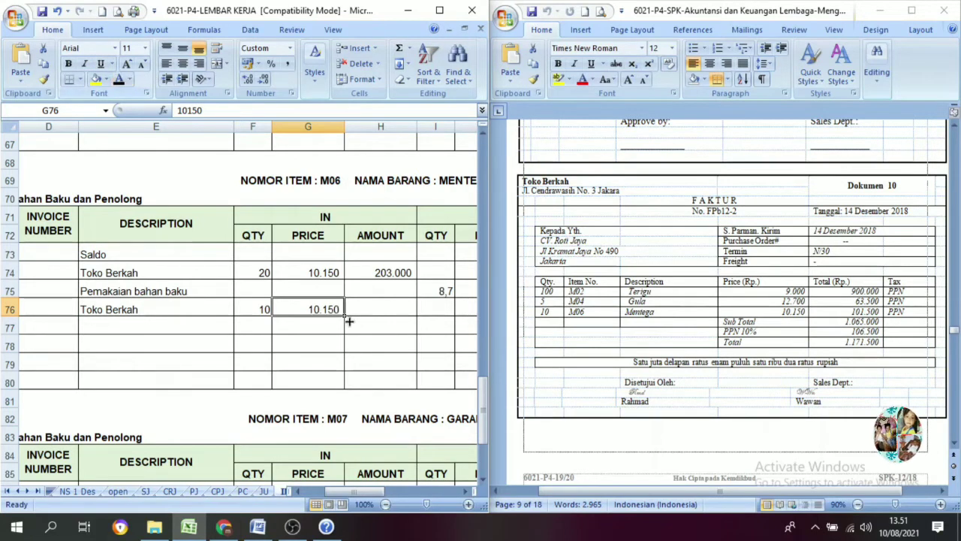
pyautogui.click(385, 321)
pyautogui.click(382, 306)
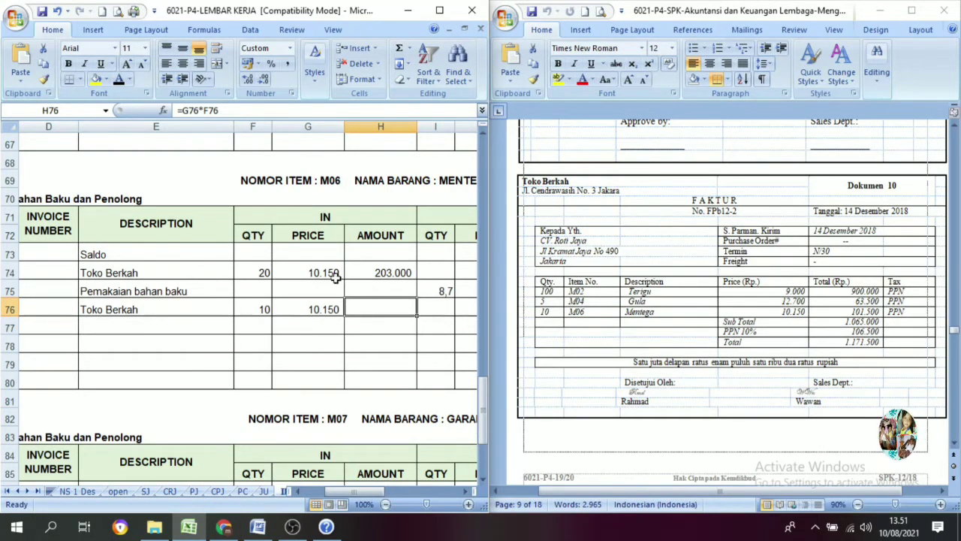
pyautogui.click(119, 81)
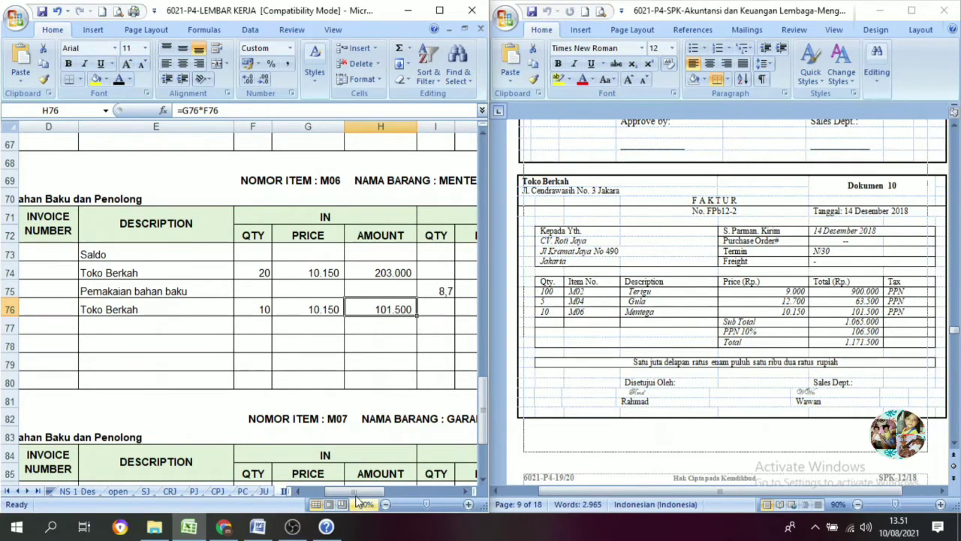
# Step: Reveal the Mentega card's hidden balance quantity in L76 and balance amount in N76 with a black font
pyautogui.moveTo(355, 492); pyautogui.dragTo(374, 492)
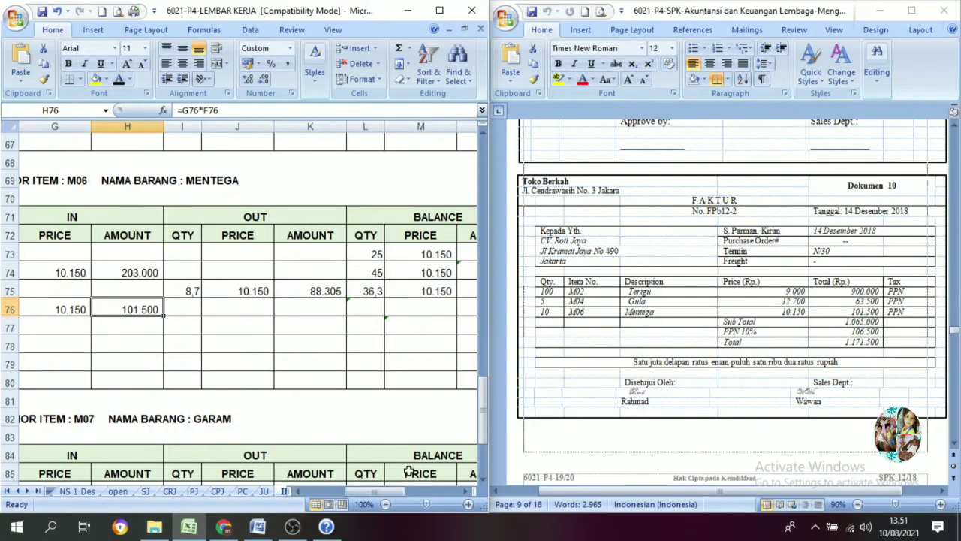
pyautogui.click(467, 491)
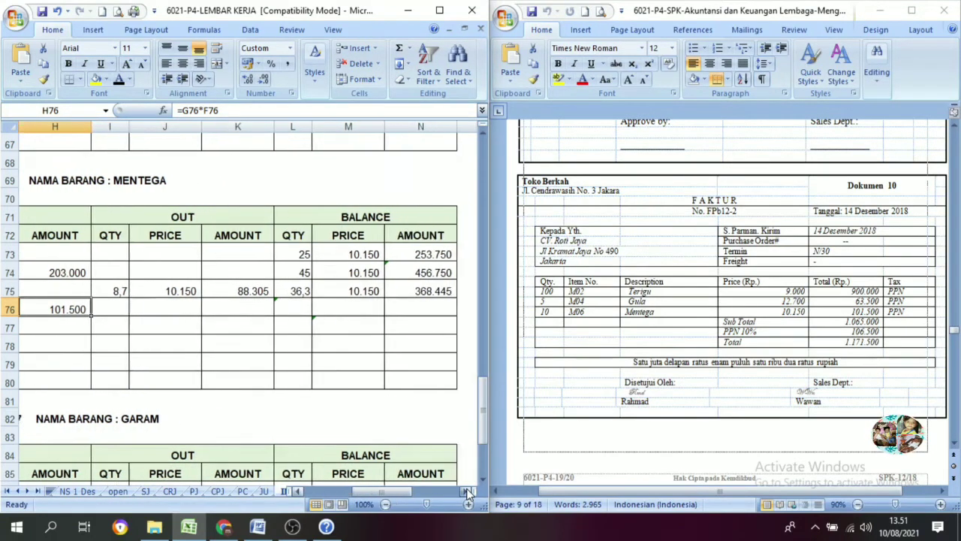
pyautogui.click(296, 306)
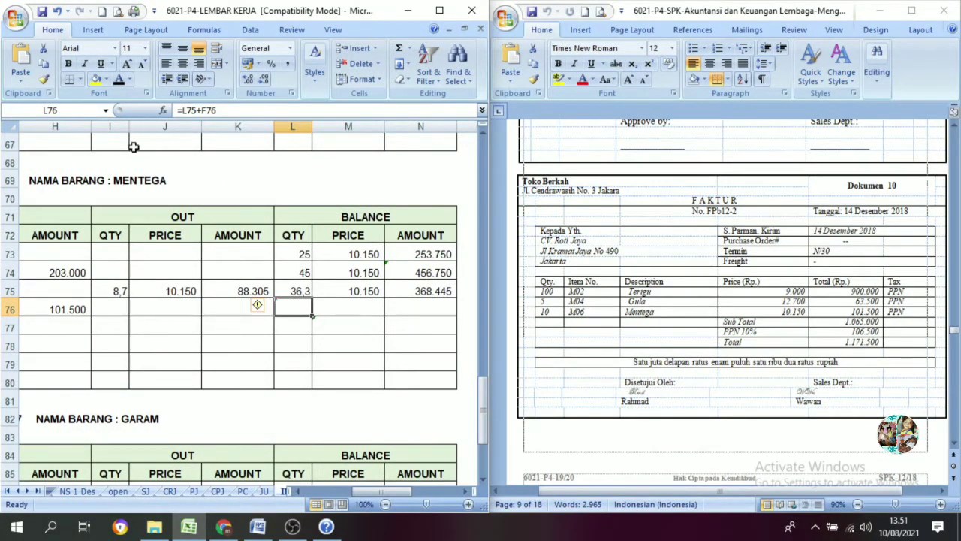
pyautogui.click(119, 80)
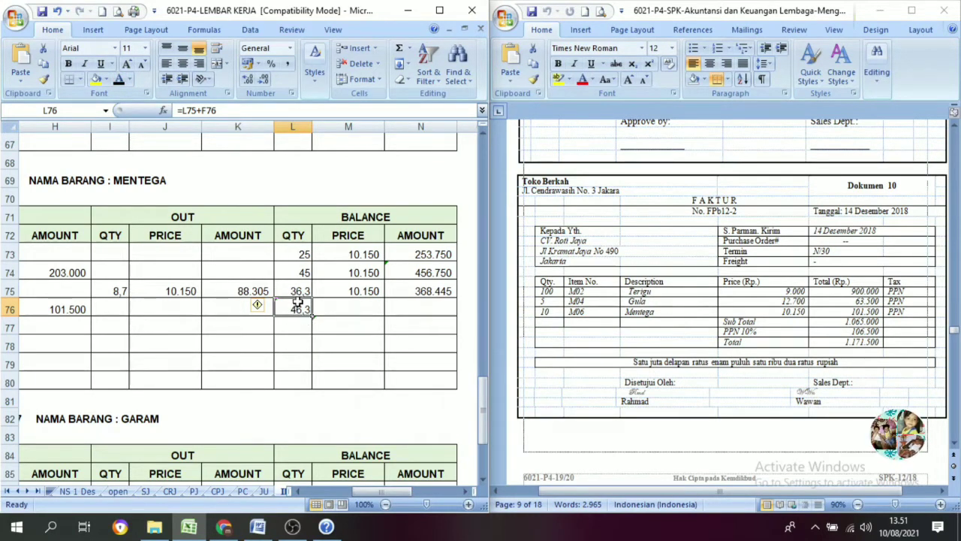
pyautogui.click(339, 307)
pyautogui.click(390, 311)
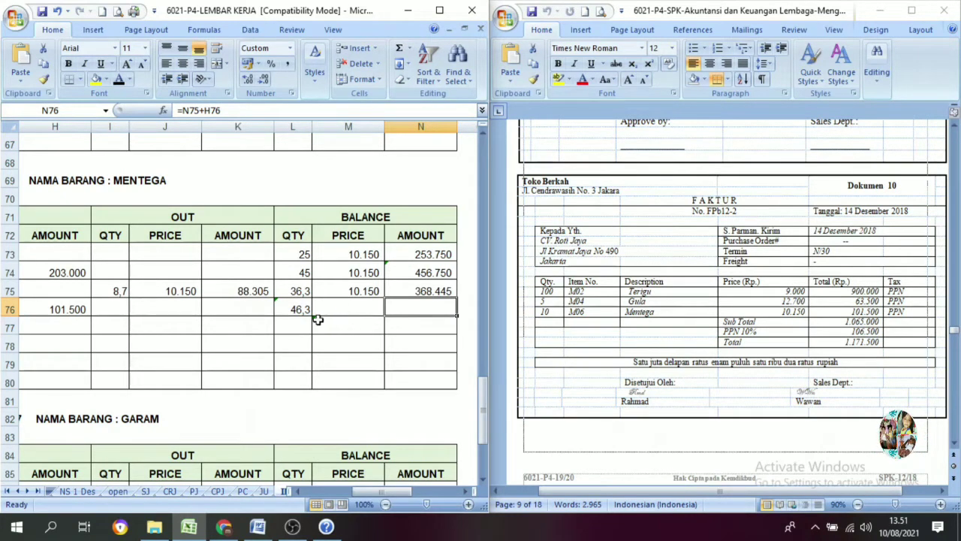
pyautogui.click(119, 80)
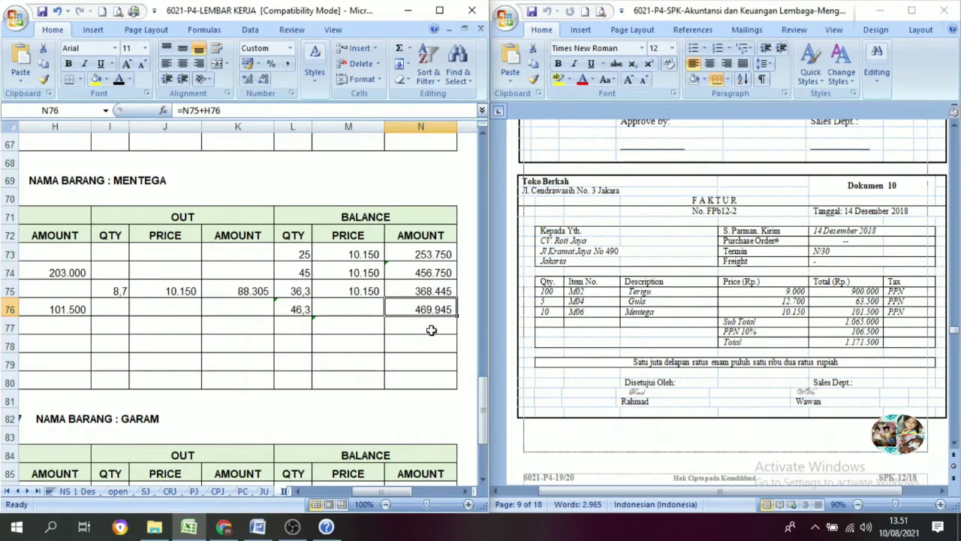
# Step: Check the amounts and quantity behind the Mentega card's new balance and reveal its hidden balance price in M76 with a black font
pyautogui.click(422, 299)
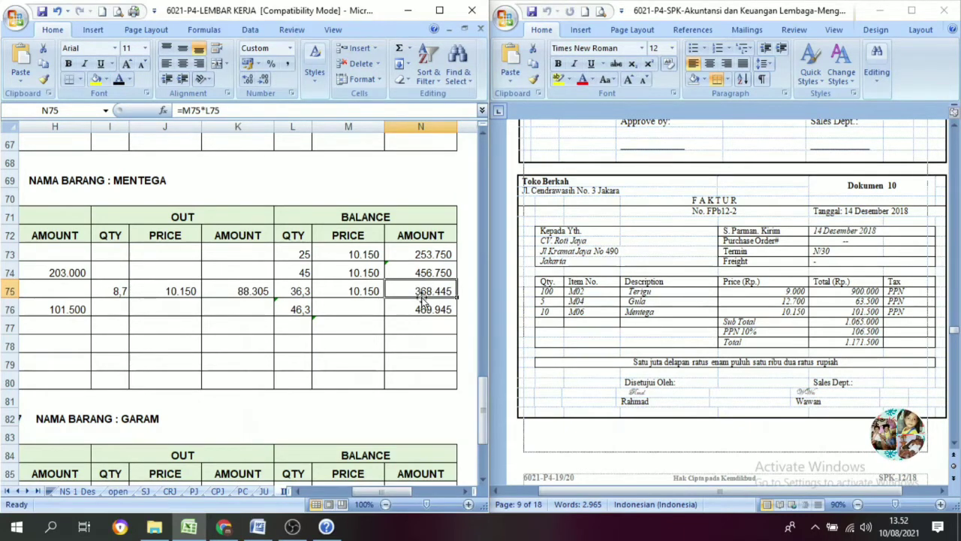
pyautogui.click(425, 311)
pyautogui.click(427, 293)
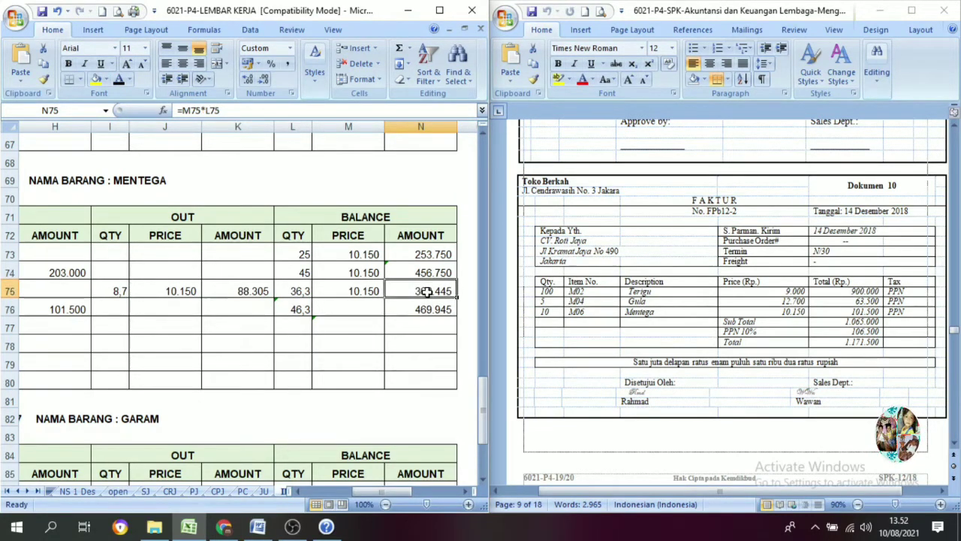
pyautogui.moveTo(390, 486)
pyautogui.mouseDown()
pyautogui.moveTo(368, 487)
pyautogui.moveTo(396, 497)
pyautogui.mouseUp()
pyautogui.click(331, 310)
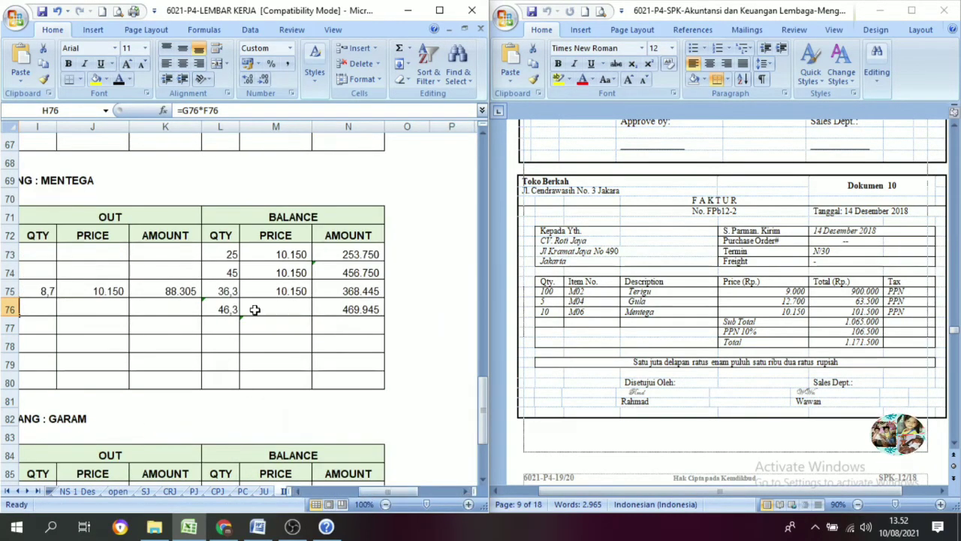
pyautogui.click(232, 310)
pyautogui.click(326, 310)
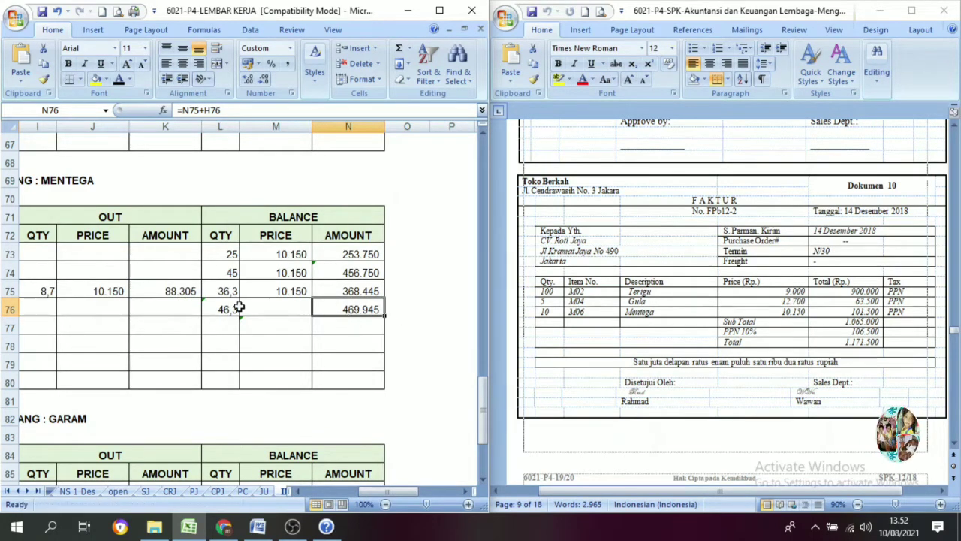
pyautogui.click(218, 308)
pyautogui.click(260, 308)
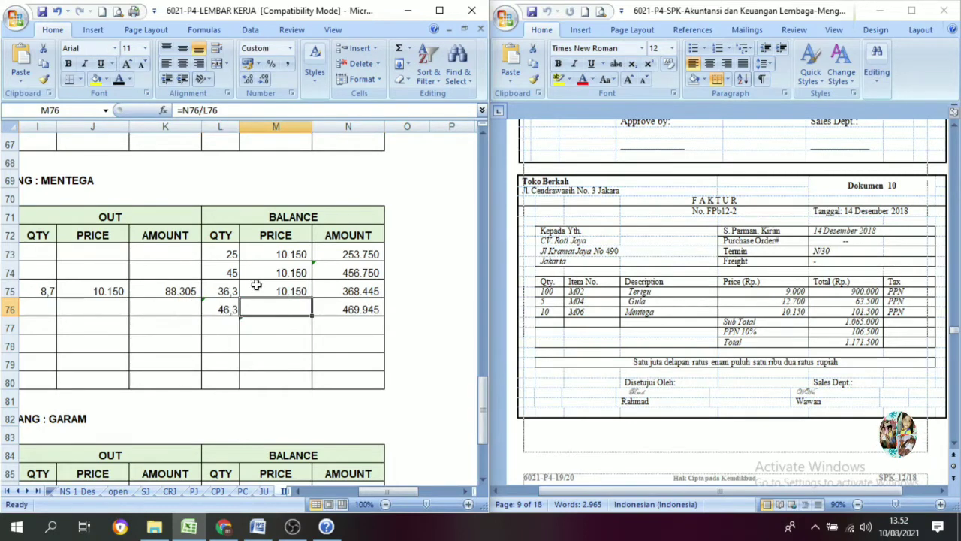
pyautogui.click(122, 81)
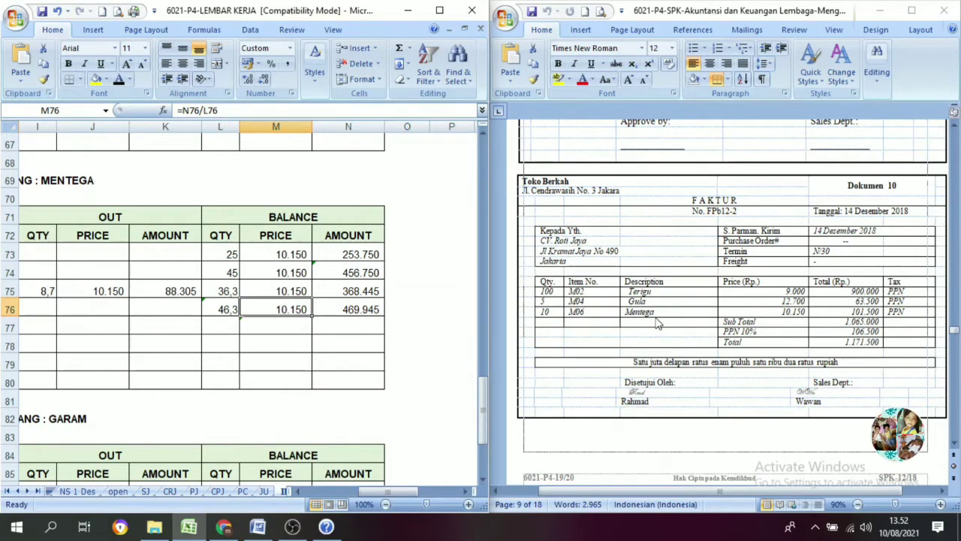
# Step: Find the 21 December raw material usage memo, Dokumen 14, and locate the Terigu stock card M02 that it affects
pyautogui.scroll(-3, 691, 331)
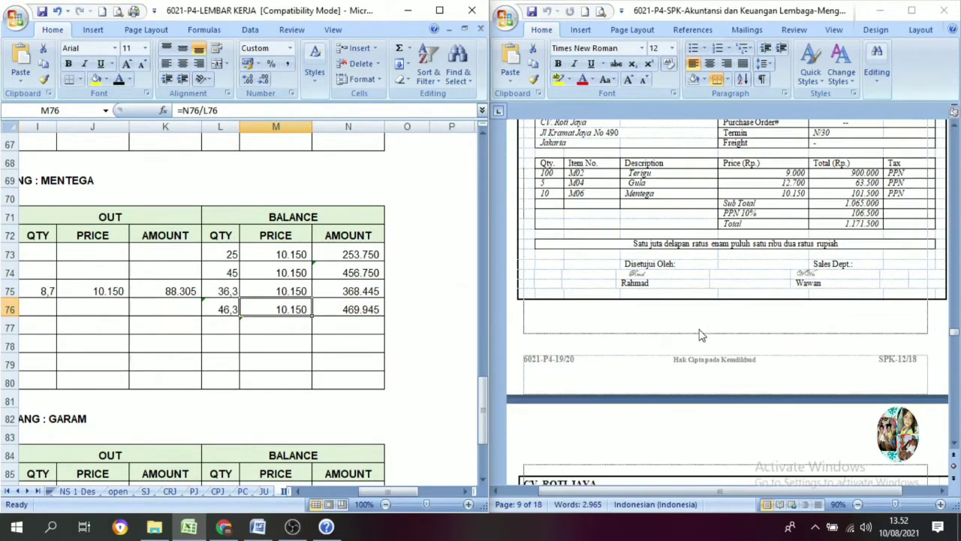
pyautogui.scroll(-8, 702, 335)
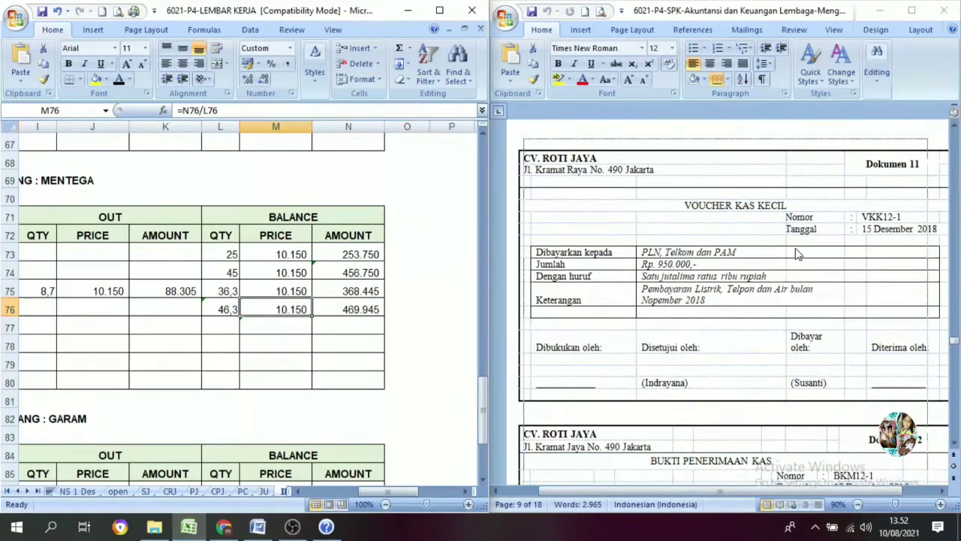
pyautogui.scroll(-13, 773, 280)
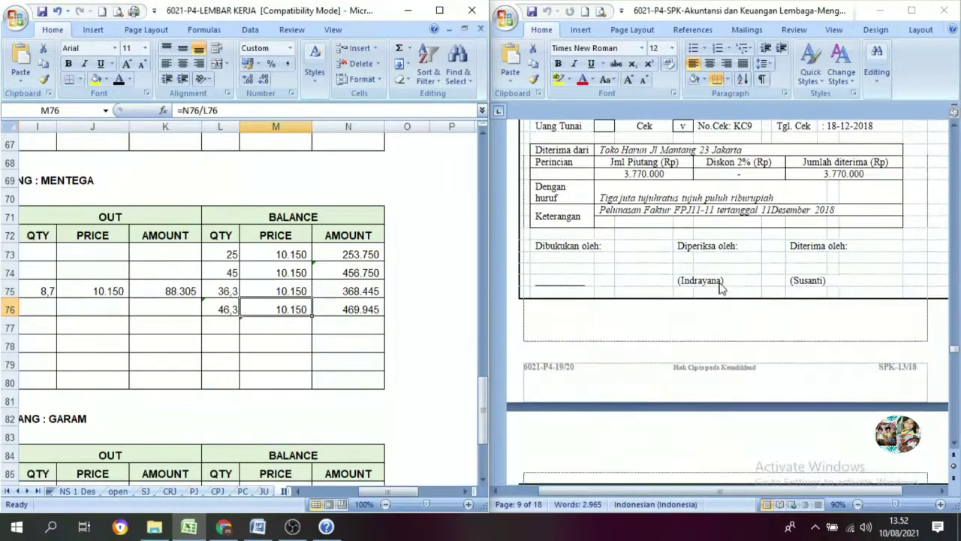
pyautogui.scroll(-10, 716, 303)
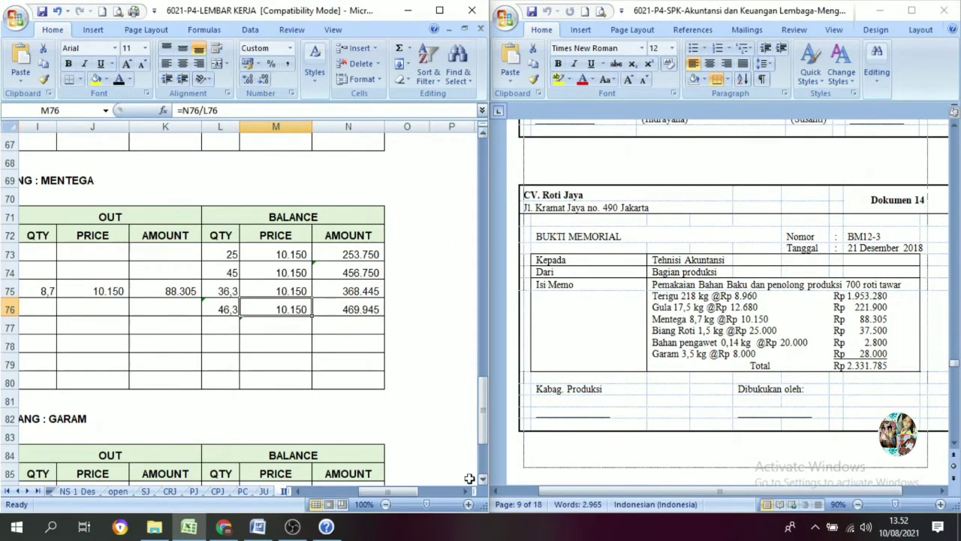
pyautogui.click(358, 491)
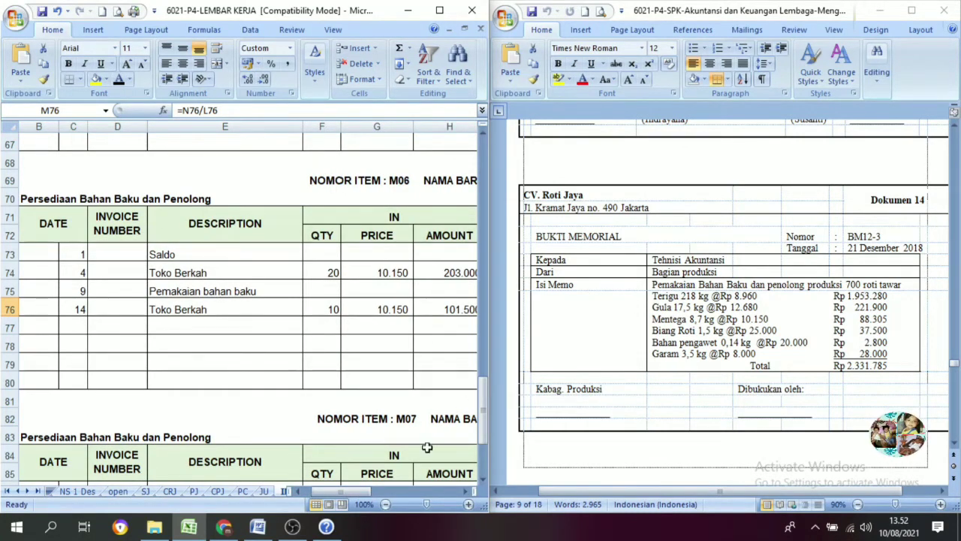
pyautogui.moveTo(358, 491); pyautogui.dragTo(387, 495)
pyautogui.scroll(9, 343, 344)
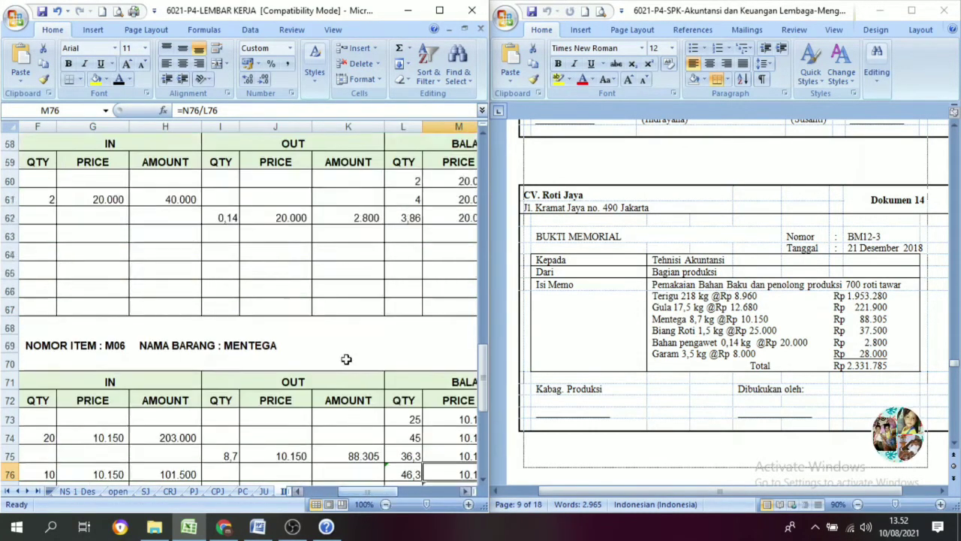
pyautogui.scroll(12, 342, 341)
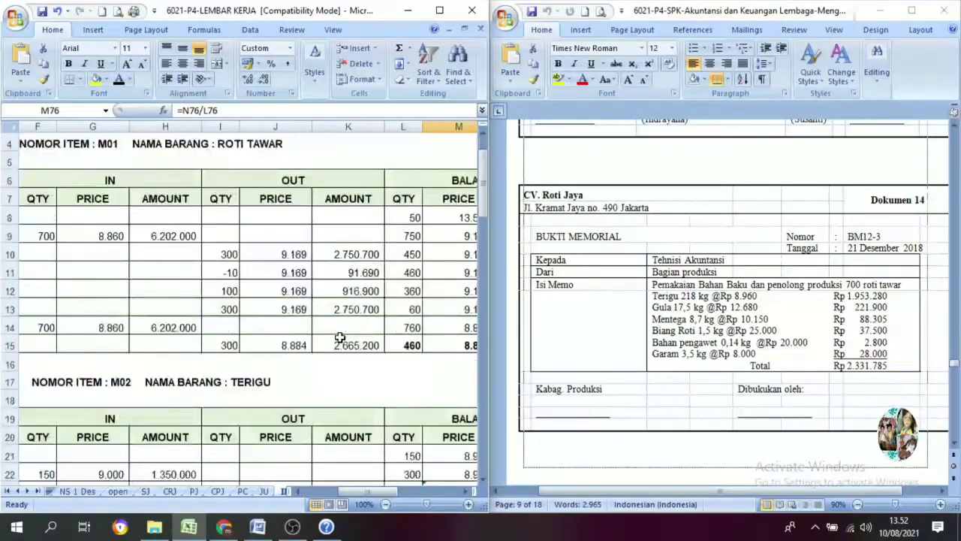
pyautogui.scroll(-3, 276, 319)
pyautogui.click(247, 223)
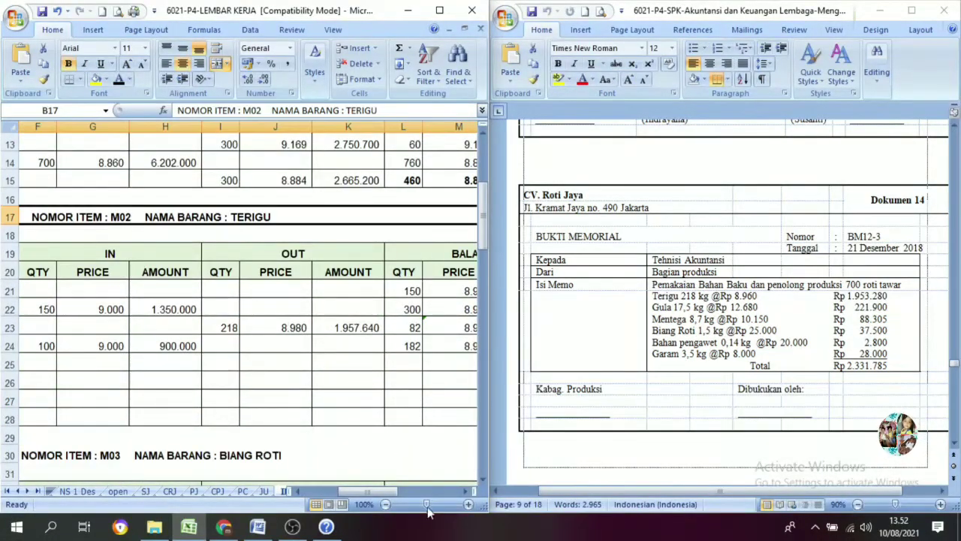
pyautogui.moveTo(382, 491); pyautogui.dragTo(349, 493)
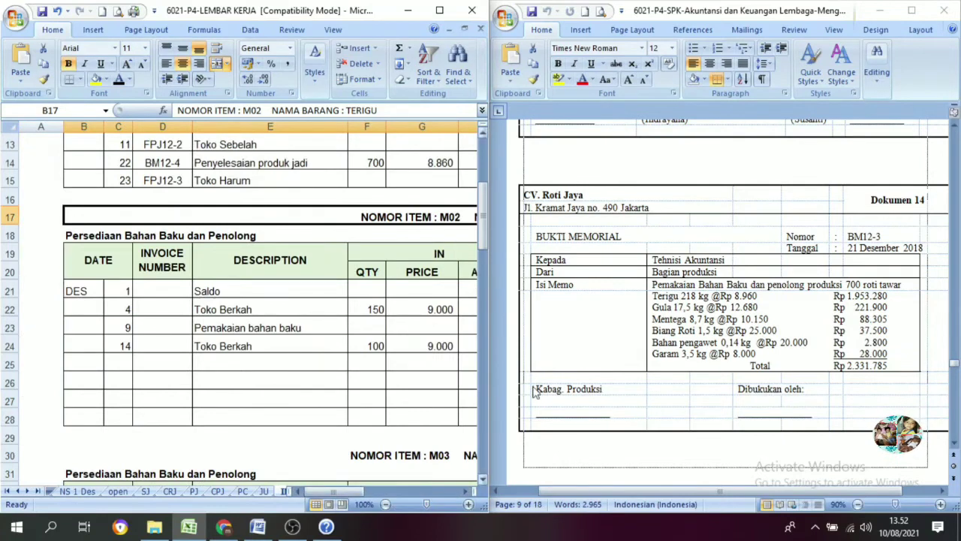
# Step: In row 25 of the Terigu card, show date 21 in C25 and reveal the description "Pemakaian bahan baku" in E25 with a black font
pyautogui.click(124, 369)
pyautogui.write('21')
pyautogui.press('Return')
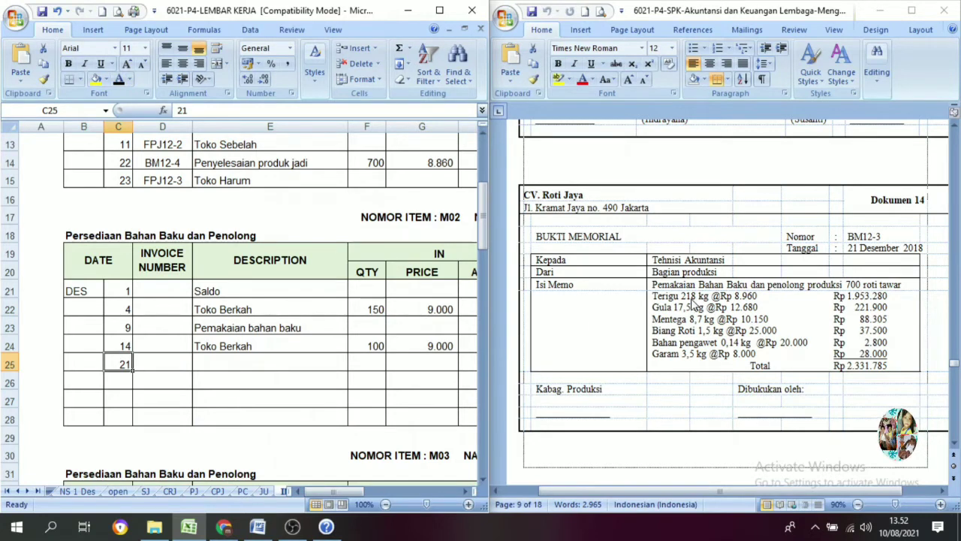
pyautogui.click(211, 370)
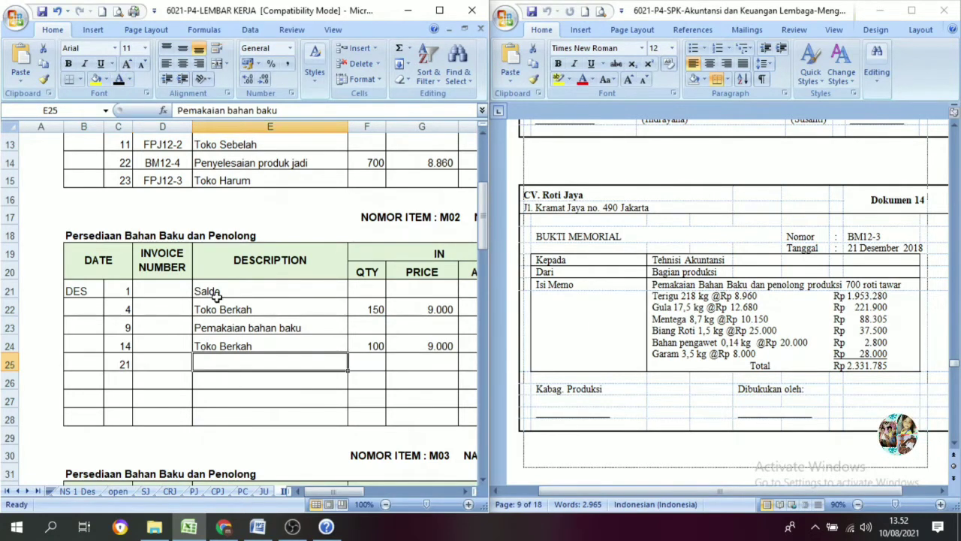
pyautogui.click(120, 80)
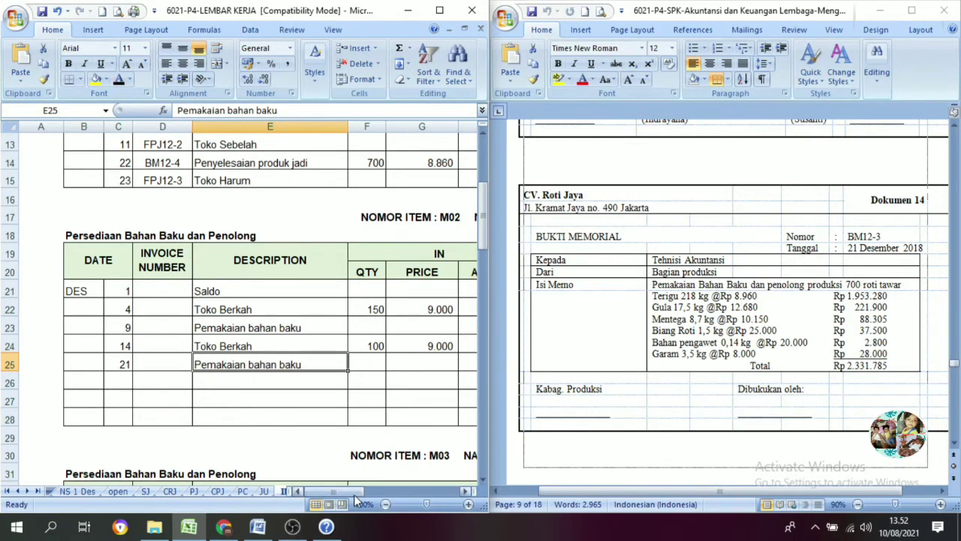
# Step: Check the Terigu card's last balance quantity, and make the hidden OUT quantity 182 in I25 and price 8.991 in J25 black
pyautogui.moveTo(354, 494); pyautogui.dragTo(386, 497)
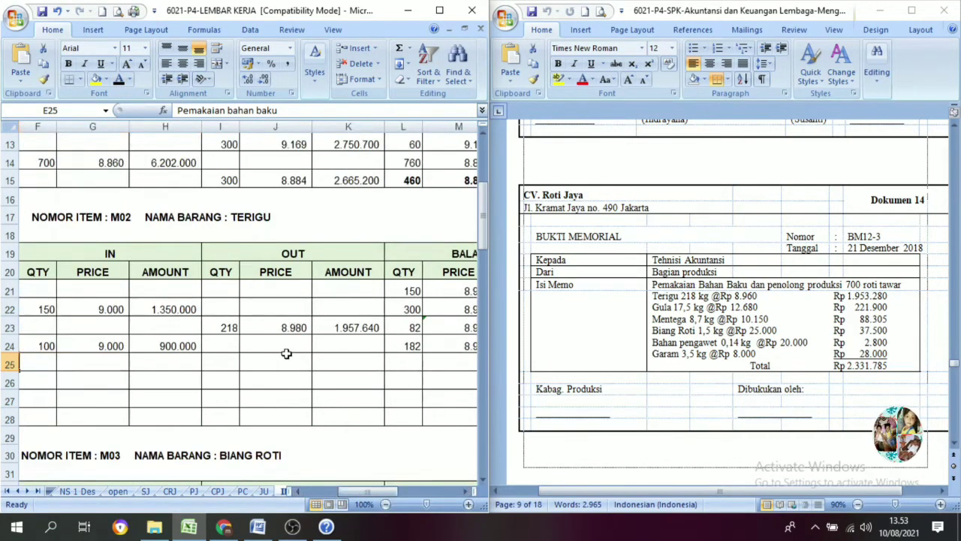
pyautogui.click(215, 369)
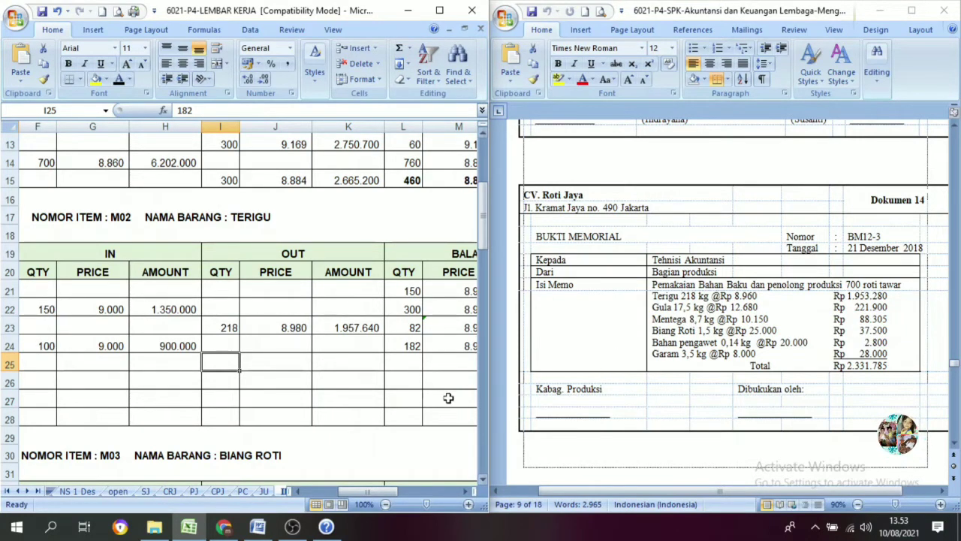
pyautogui.click(404, 346)
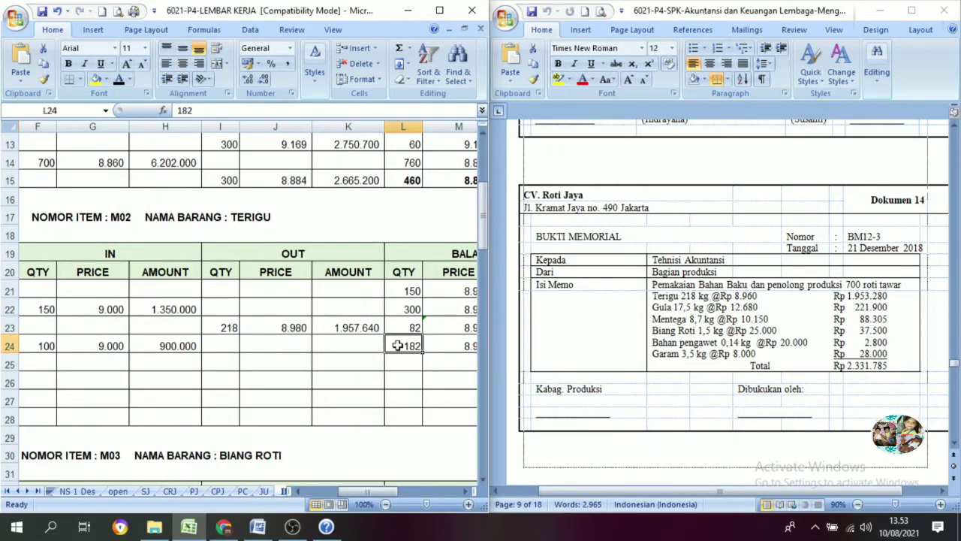
pyautogui.click(225, 364)
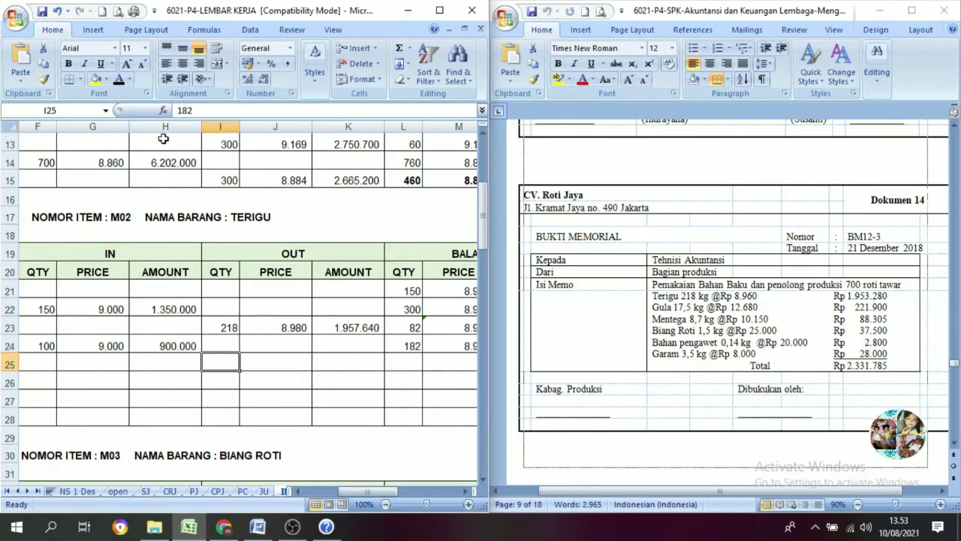
pyautogui.click(118, 79)
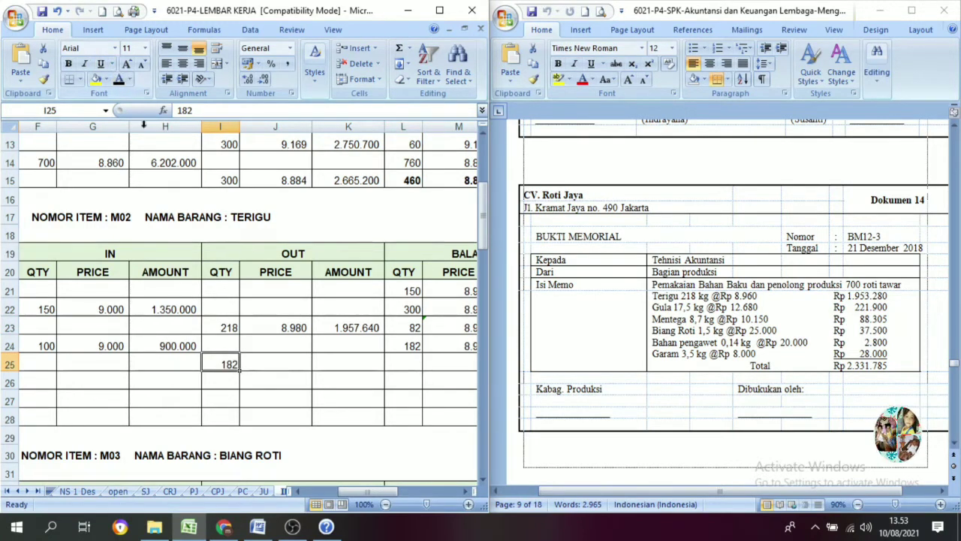
pyautogui.click(402, 347)
pyautogui.click(300, 365)
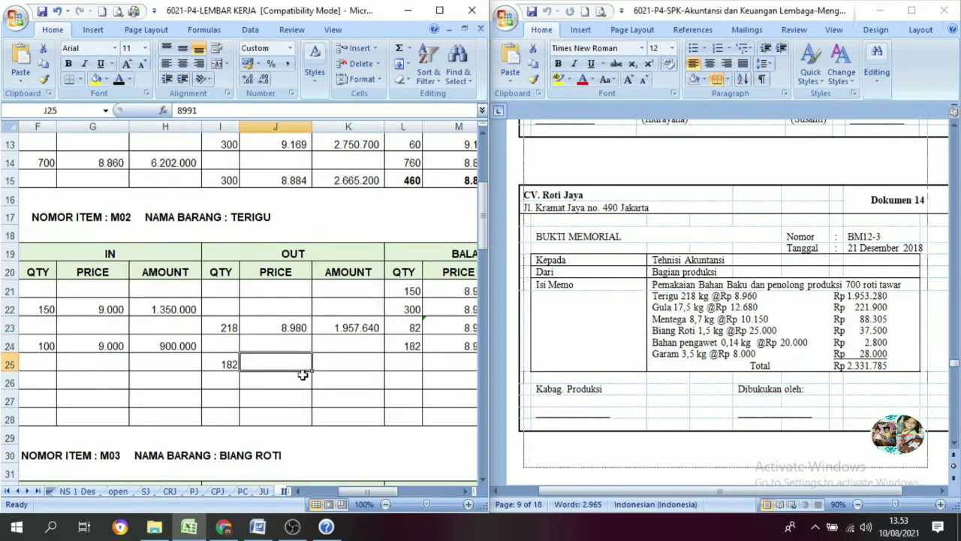
pyautogui.click(118, 79)
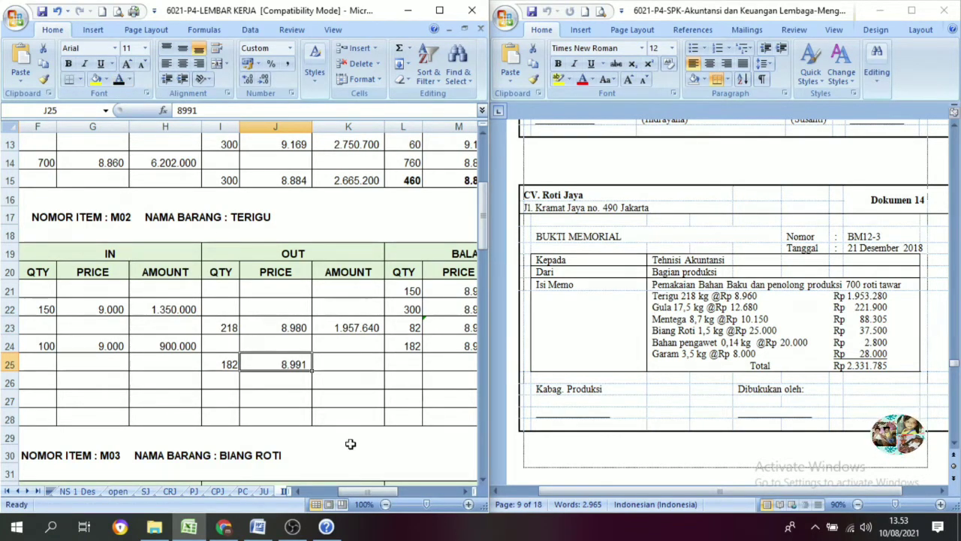
# Step: Reveal the Terigu card's hidden OUT amount in K25, calculated as =J25*I25, with a black font
pyautogui.moveTo(379, 492); pyautogui.dragTo(390, 492)
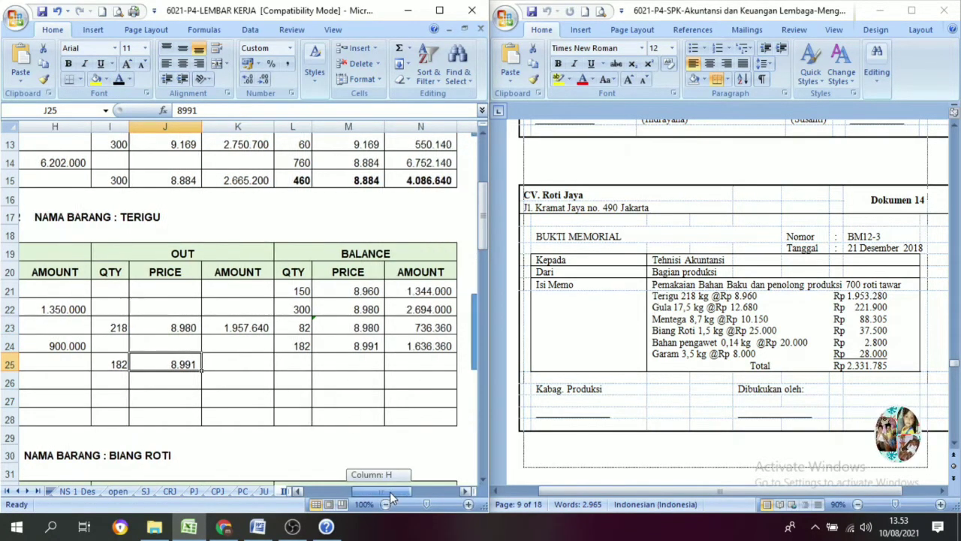
pyautogui.click(373, 346)
pyautogui.click(219, 362)
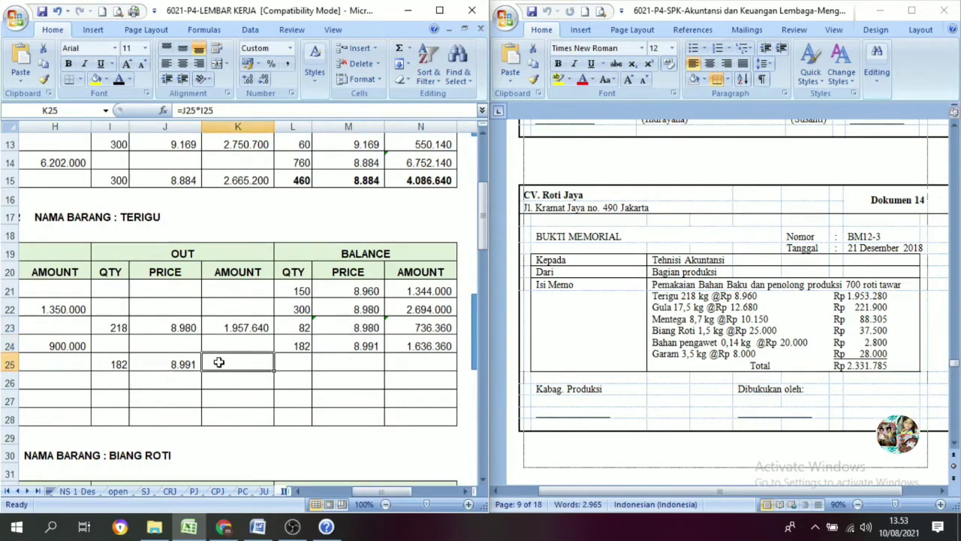
pyautogui.click(119, 79)
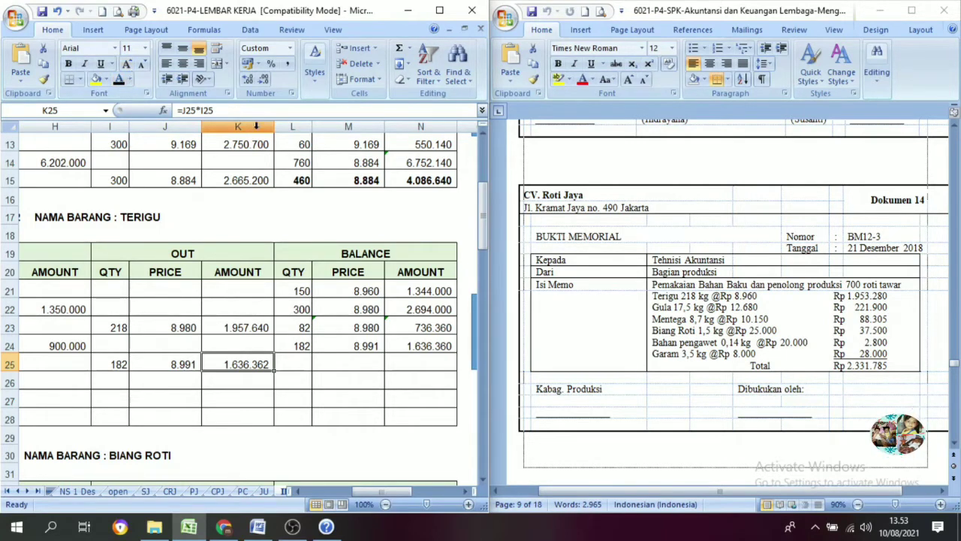
# Step: Reveal the hidden dashes for the Terigu card's empty balance in L25:N25 with a black font
pyautogui.click(303, 375)
pyautogui.click(292, 363)
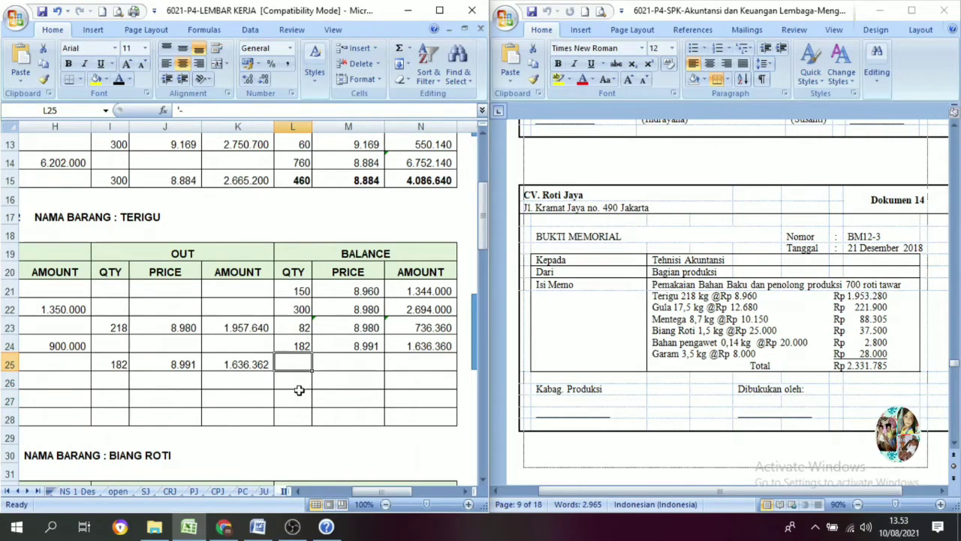
pyautogui.moveTo(311, 373); pyautogui.dragTo(398, 363)
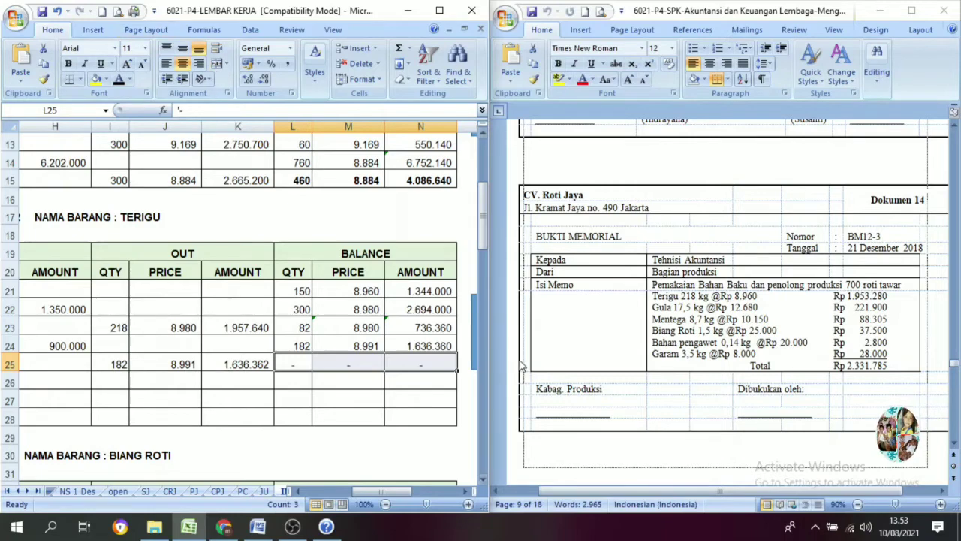
pyautogui.click(363, 345)
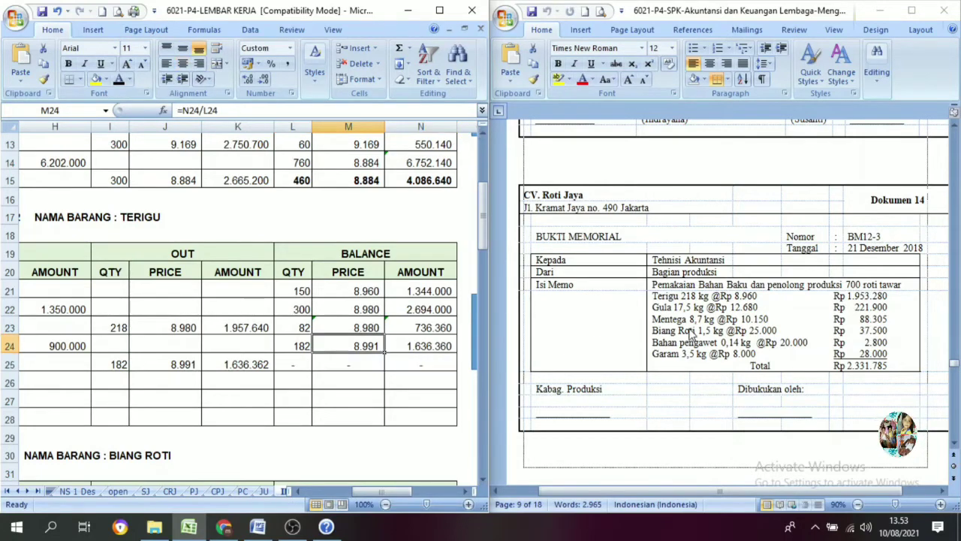
# Step: In row 51 of the Gula card, reveal the hidden date 21 in C51 and the description "Pemakaian bahan baku" in E51 with a black font
pyautogui.scroll(-7, 350, 333)
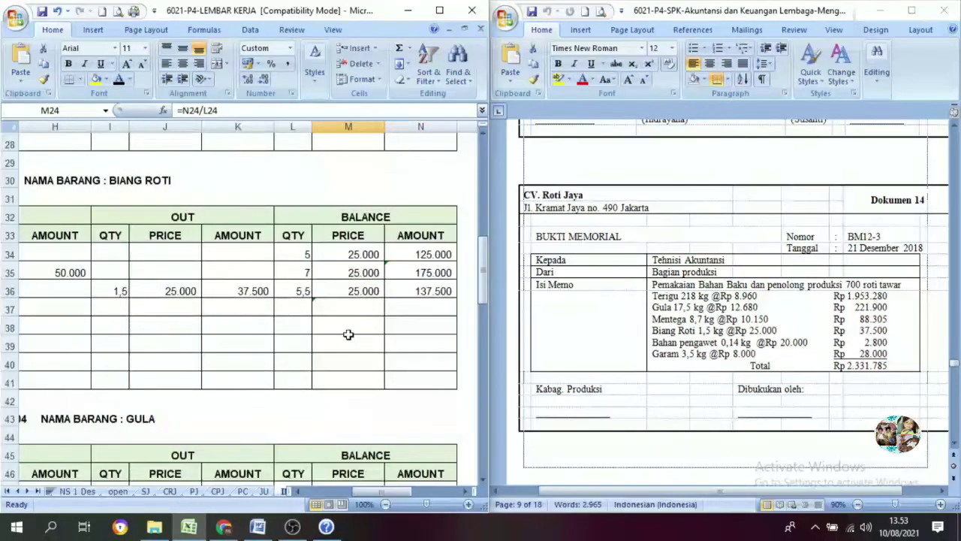
pyautogui.click(164, 311)
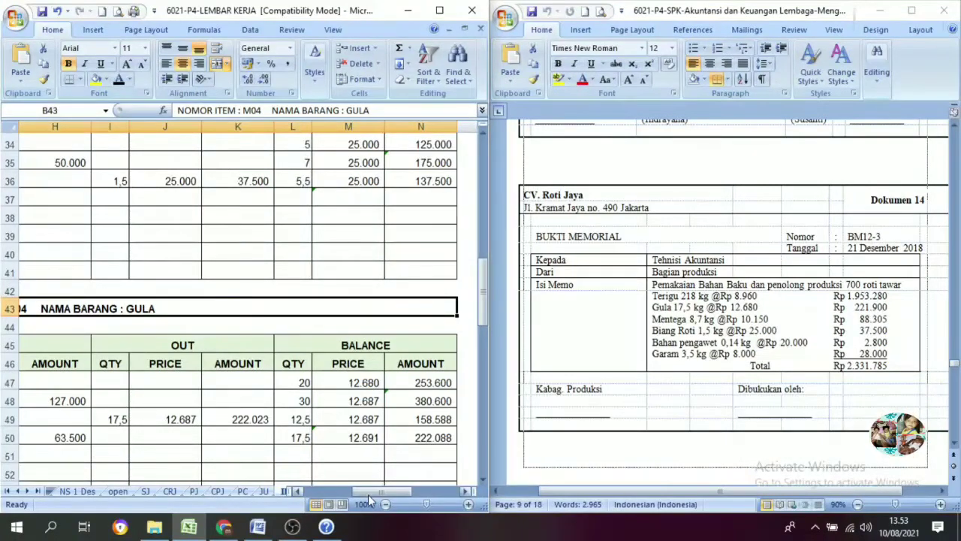
pyautogui.moveTo(368, 493); pyautogui.dragTo(365, 487)
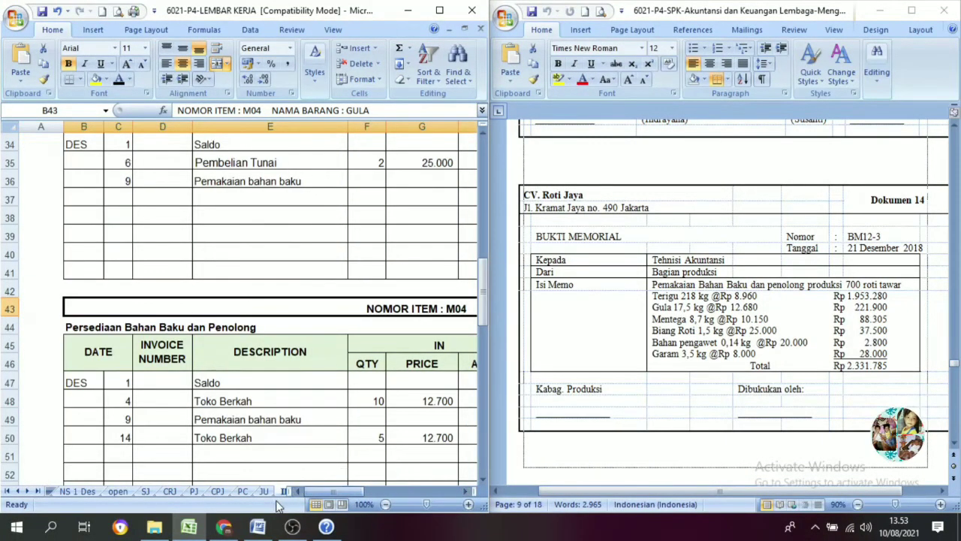
pyautogui.click(122, 451)
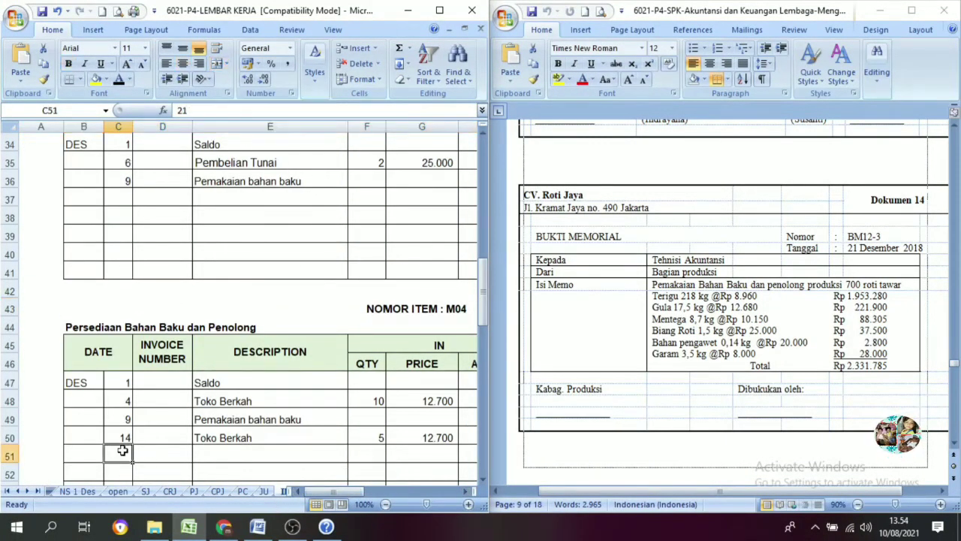
pyautogui.click(107, 80)
pyautogui.click(119, 80)
pyautogui.click(223, 458)
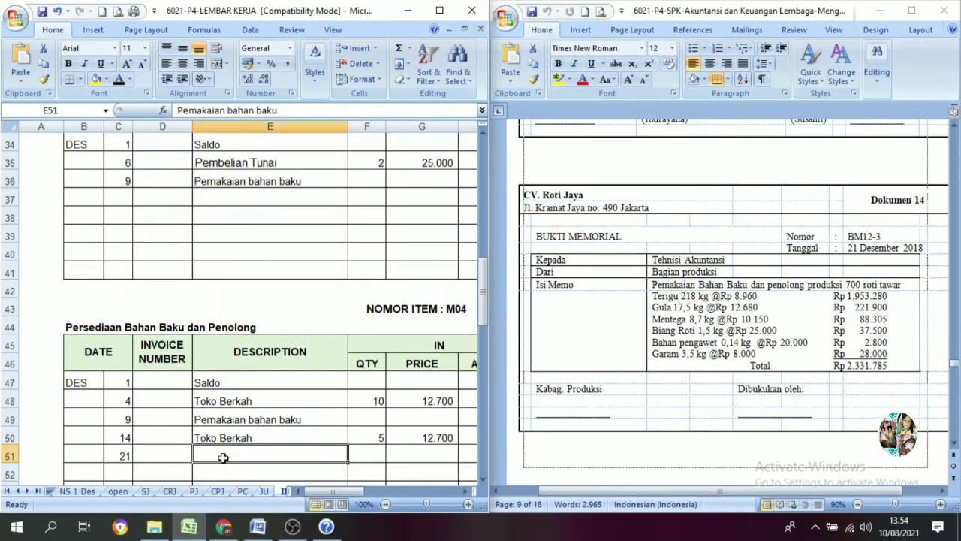
pyautogui.click(118, 80)
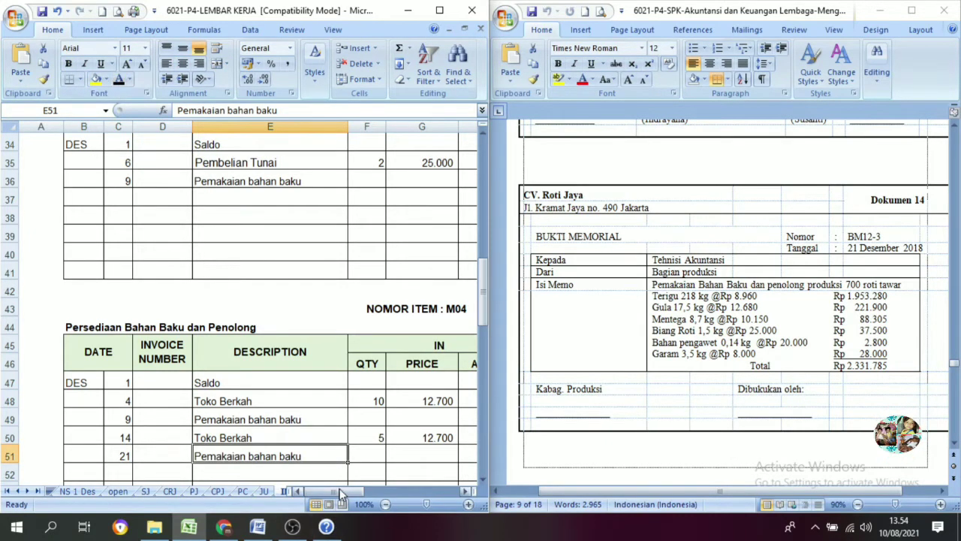
# Step: Check the Gula card's last balance quantity, and make the hidden OUT quantity 17,5 in I51 and price 12.691 in J51 black
pyautogui.moveTo(340, 490); pyautogui.dragTo(382, 490)
pyautogui.scroll(-1, 271, 409)
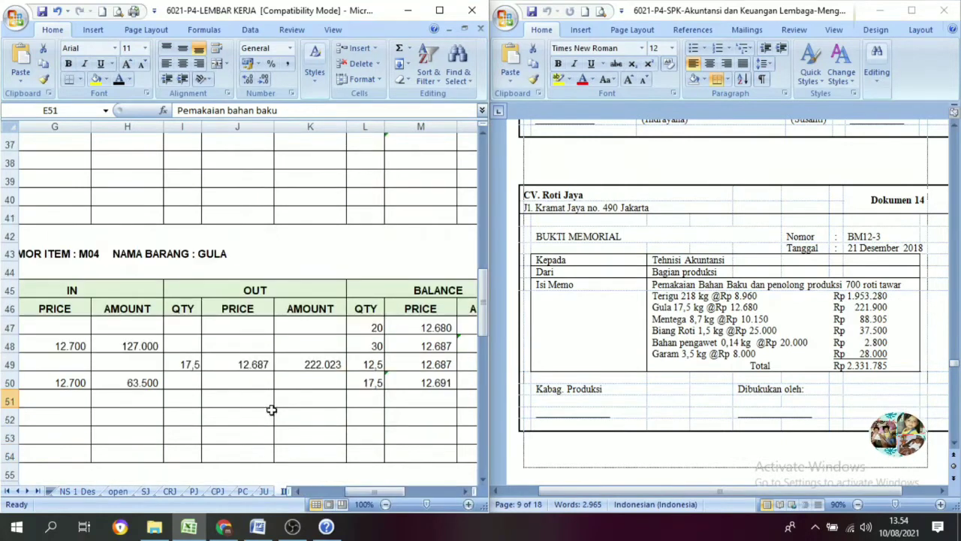
pyautogui.click(196, 402)
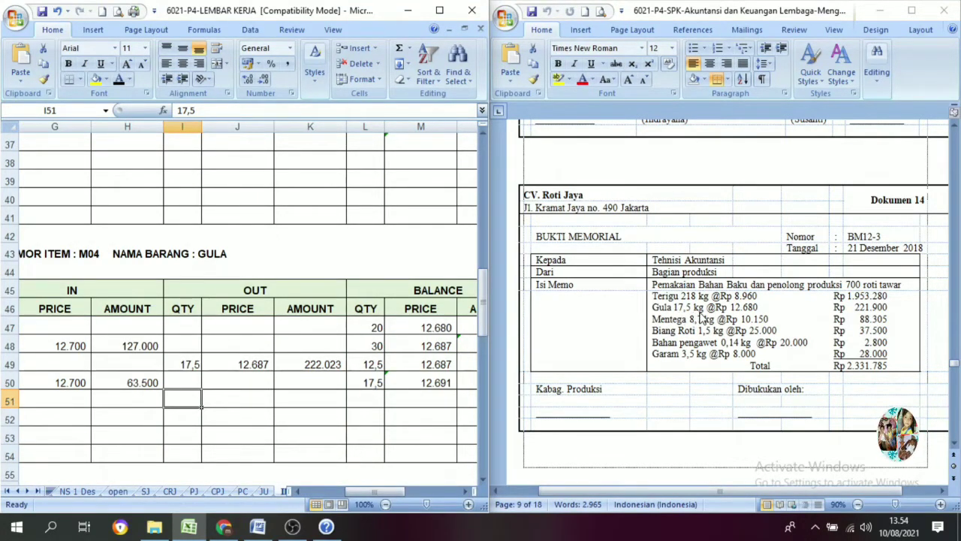
pyautogui.click(364, 384)
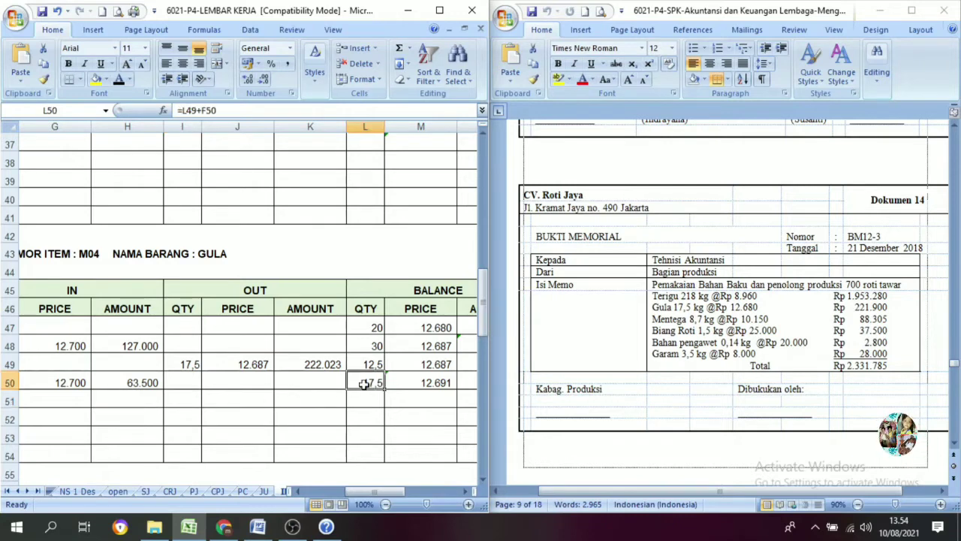
pyautogui.click(193, 403)
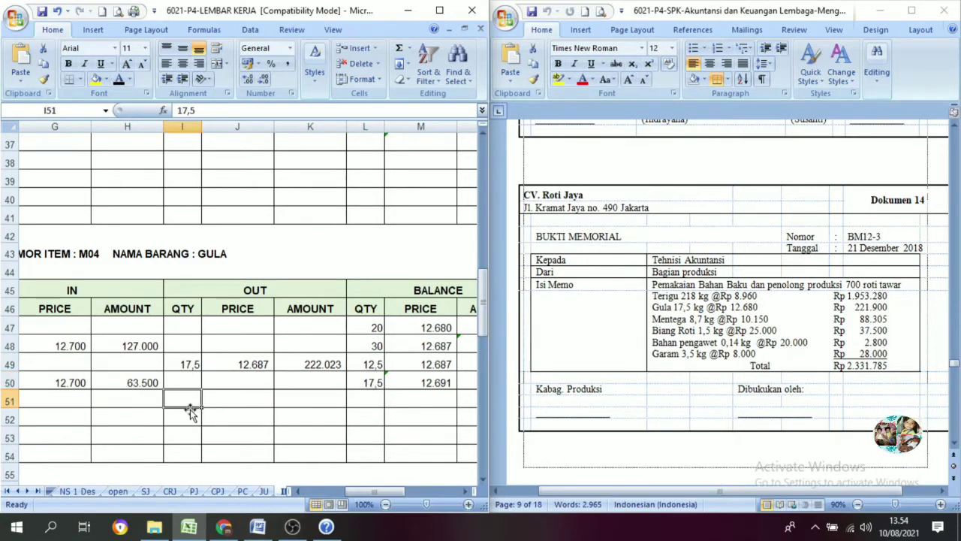
pyautogui.click(117, 80)
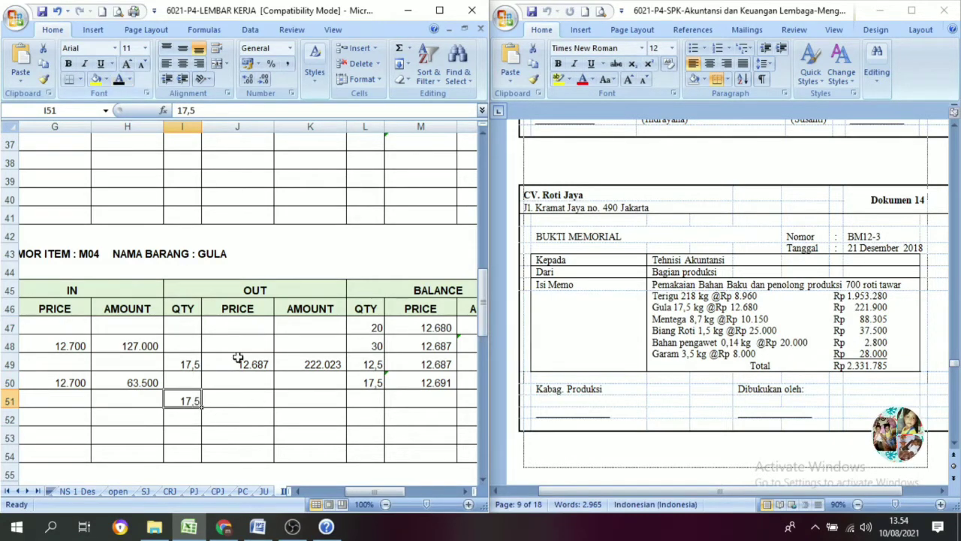
pyautogui.click(248, 404)
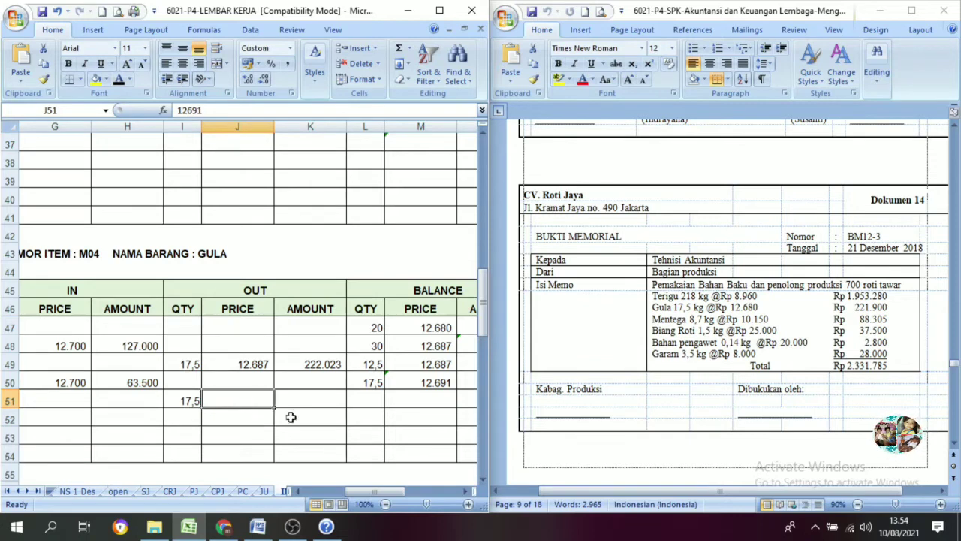
pyautogui.click(118, 79)
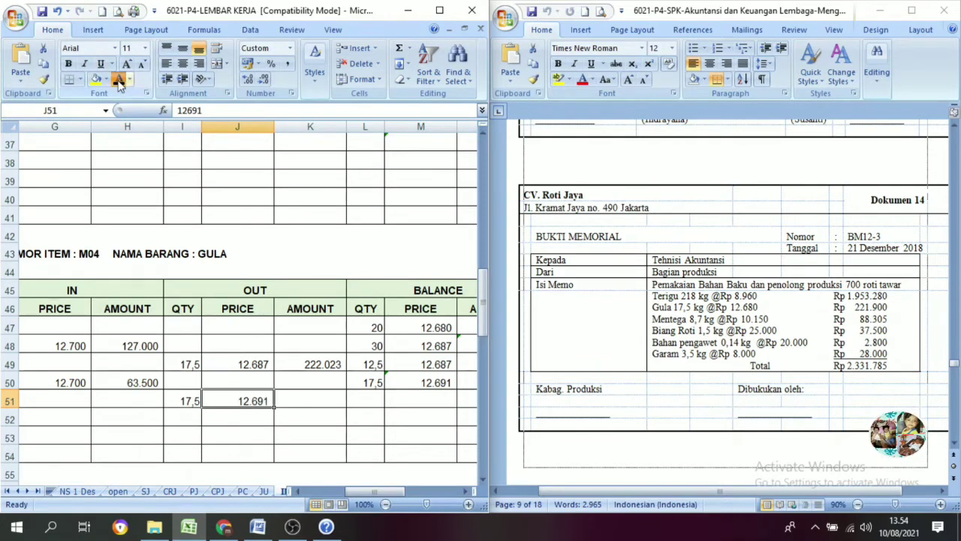
# Step: Reveal the Gula card's hidden OUT amount in K51, calculated as =J51*I51, with the Automatic font color
pyautogui.click(318, 403)
pyautogui.click(129, 79)
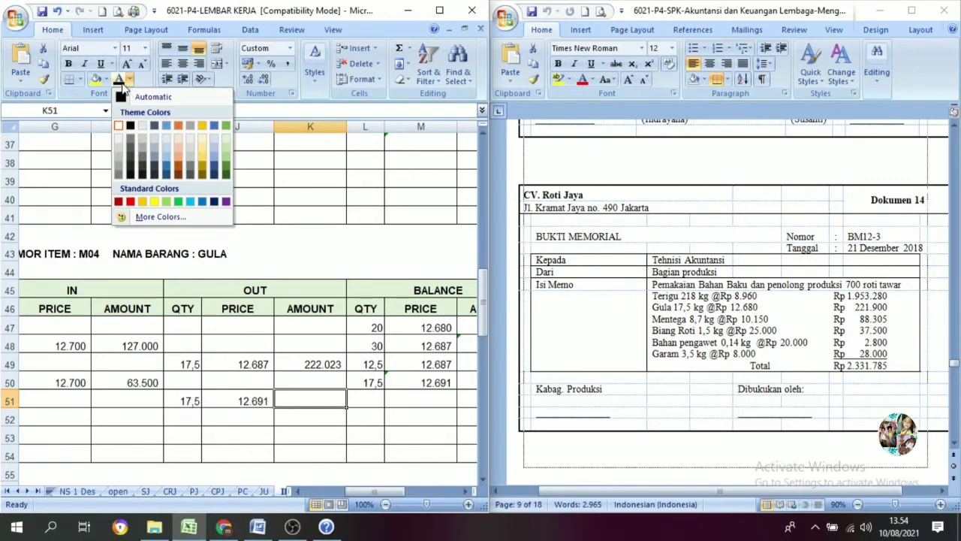
pyautogui.click(143, 97)
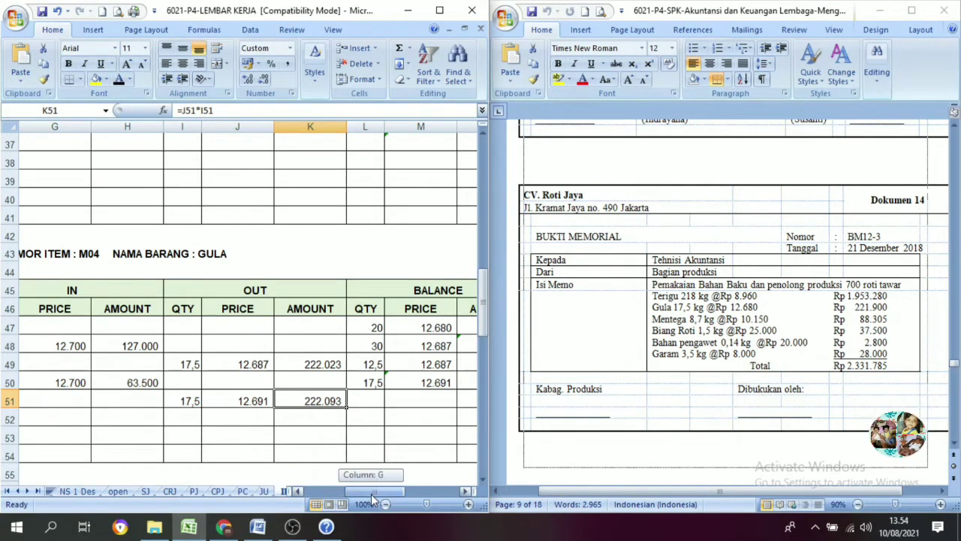
# Step: Reveal the hidden dashes for the Gula card's empty balance in L51:N51 with a black font
pyautogui.moveTo(371, 494); pyautogui.dragTo(387, 494)
pyautogui.click(224, 400)
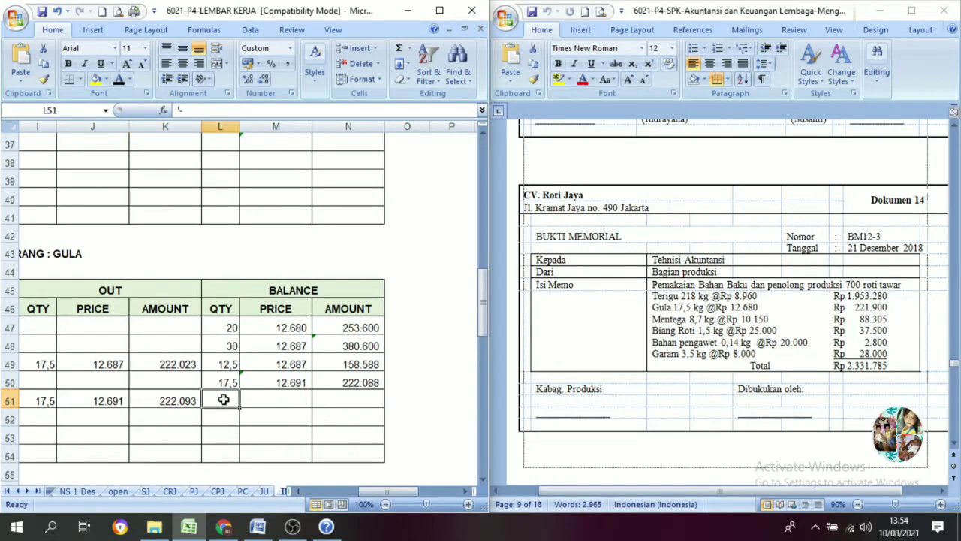
pyautogui.moveTo(224, 400); pyautogui.dragTo(325, 398)
pyautogui.click(119, 81)
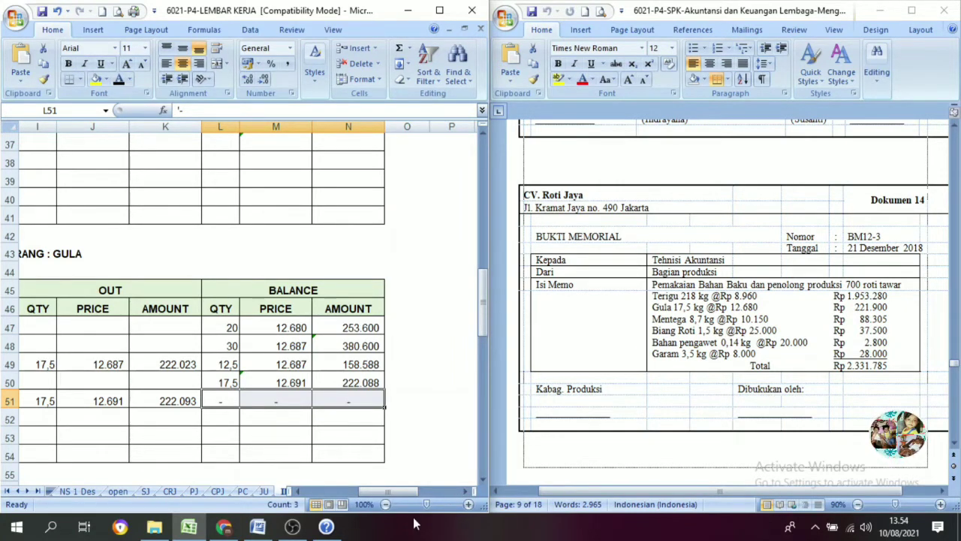
pyautogui.click(391, 492)
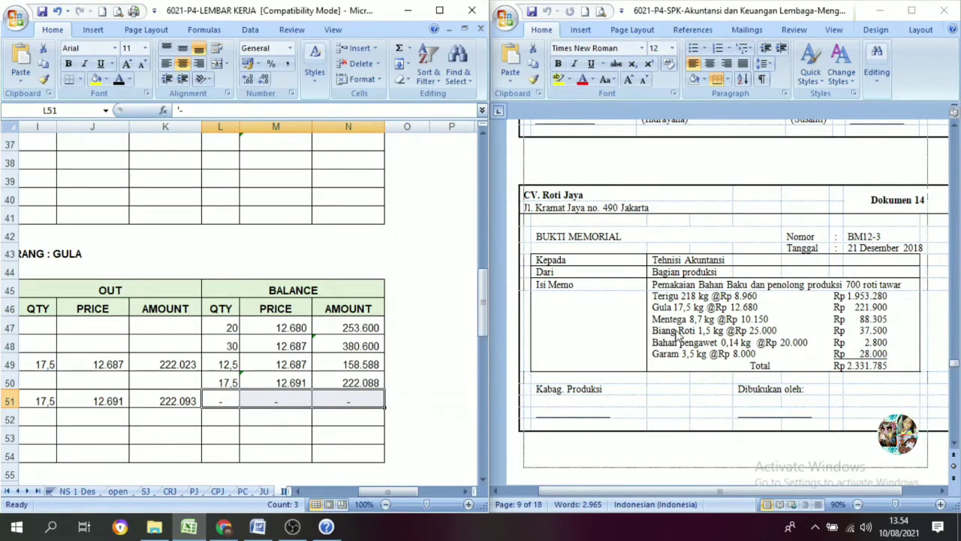
# Step: In row 77 of the Mentega card, reveal the hidden date 21 in C77 and the description "Pemakaian bahan baku" in E77 with a black font
pyautogui.scroll(-5, 238, 391)
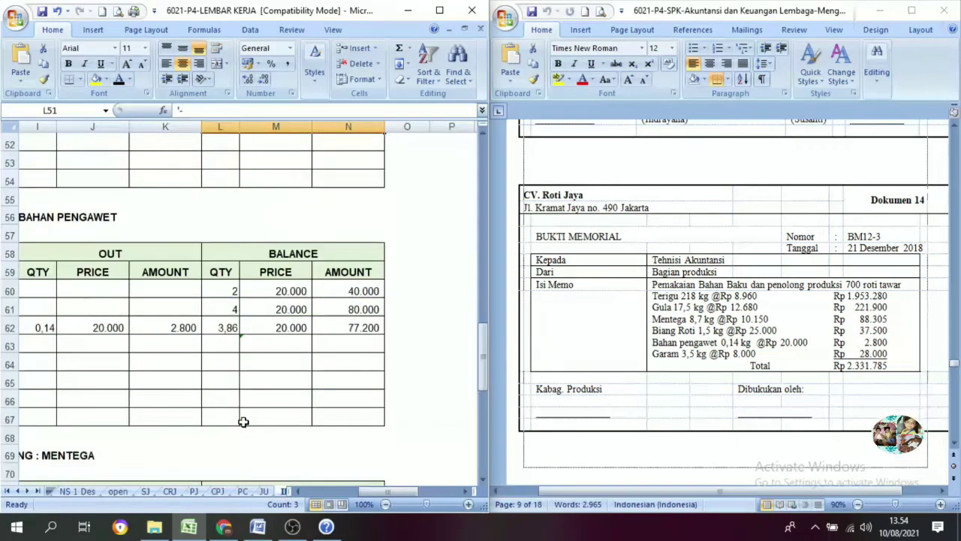
pyautogui.scroll(-4, 243, 422)
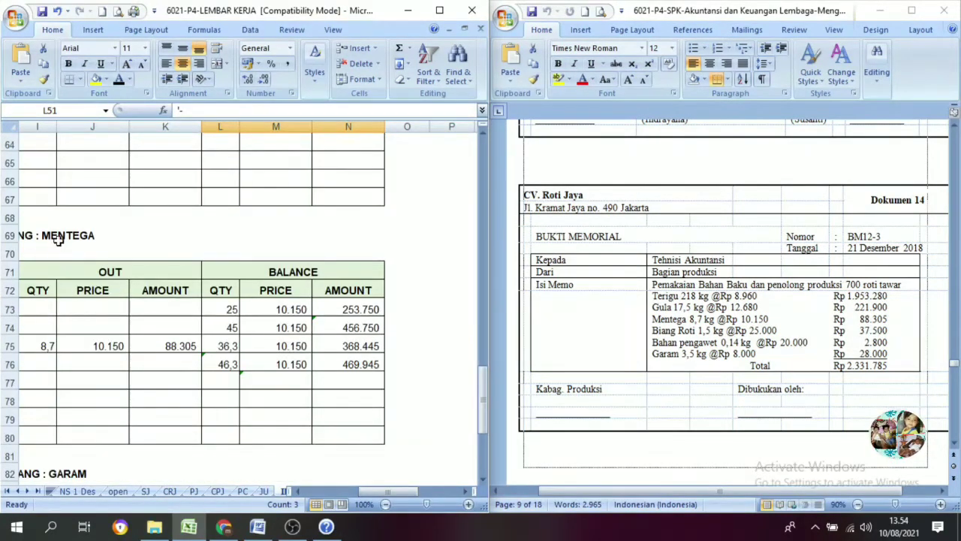
pyautogui.click(59, 238)
pyautogui.moveTo(380, 492); pyautogui.dragTo(330, 492)
pyautogui.click(115, 373)
pyautogui.click(120, 381)
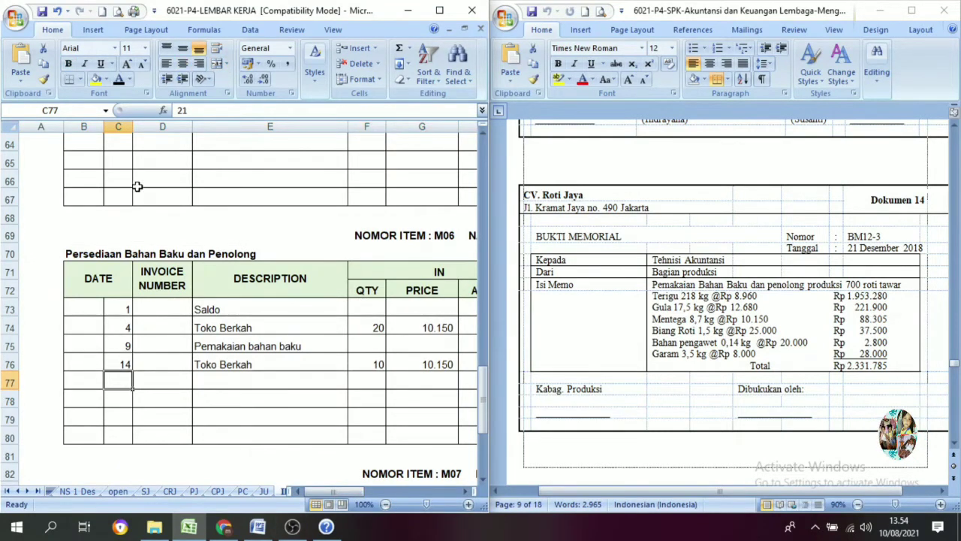
pyautogui.click(218, 380)
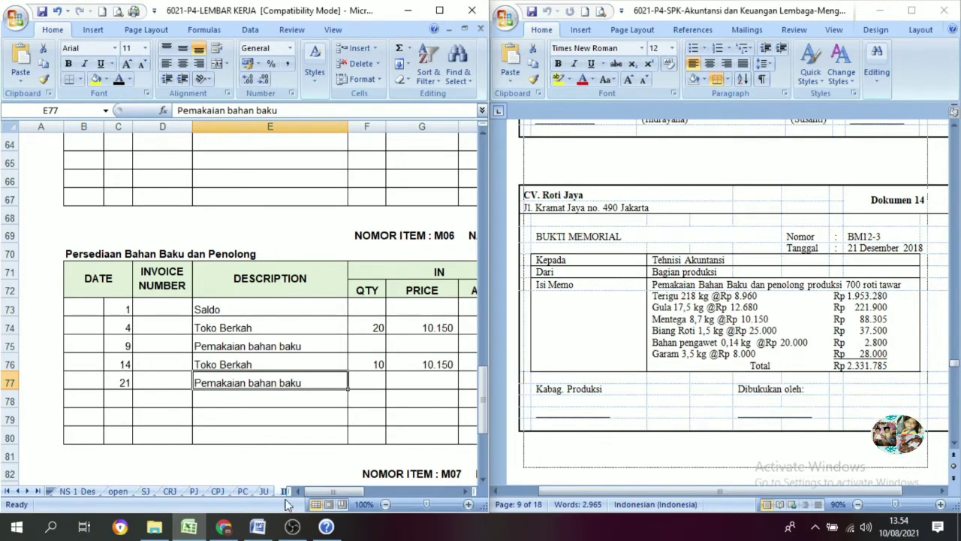
# Step: Make the Mentega card's hidden OUT quantity 8,7 in I77, price 10.150 in J77 and amount =J77*I77 in K77 black
pyautogui.moveTo(317, 498); pyautogui.dragTo(379, 492)
pyautogui.click(123, 369)
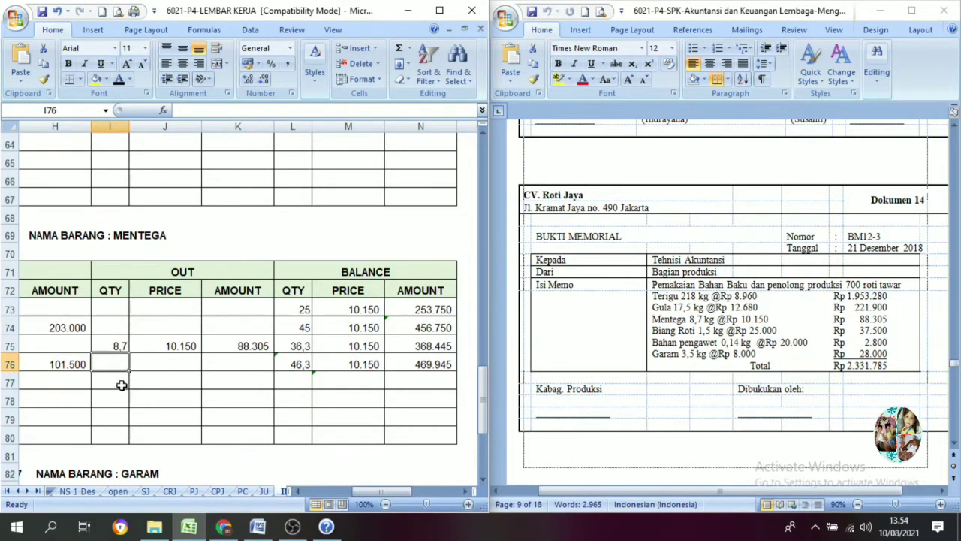
pyautogui.click(122, 382)
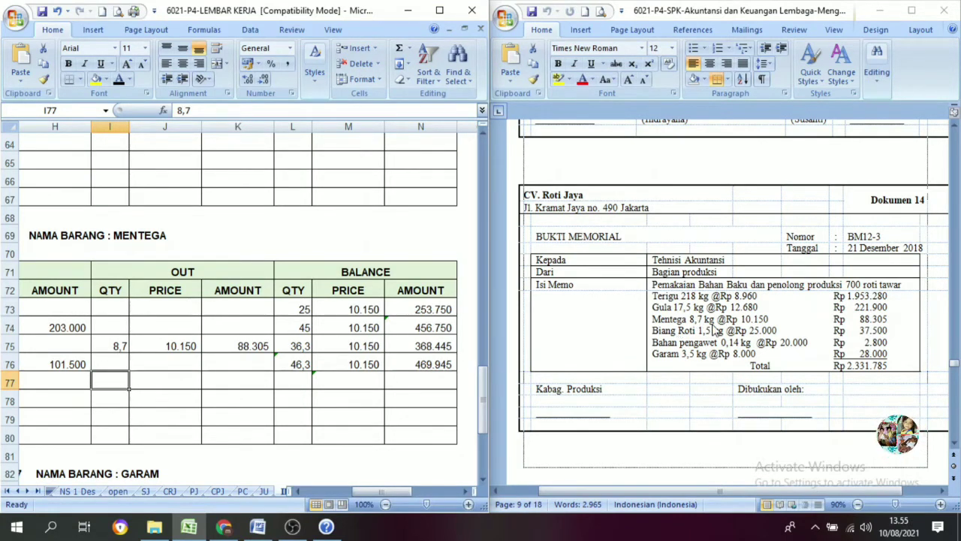
pyautogui.click(119, 79)
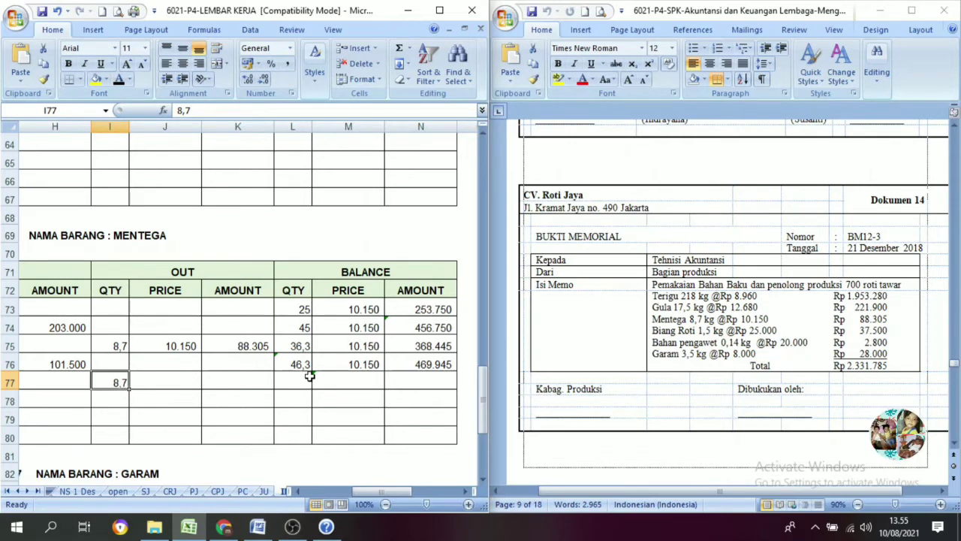
pyautogui.click(178, 379)
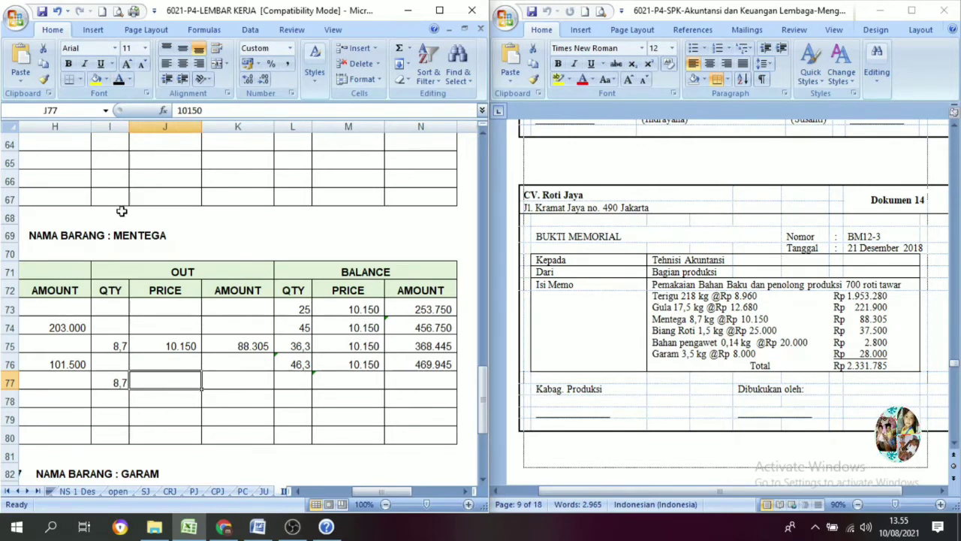
pyautogui.click(118, 80)
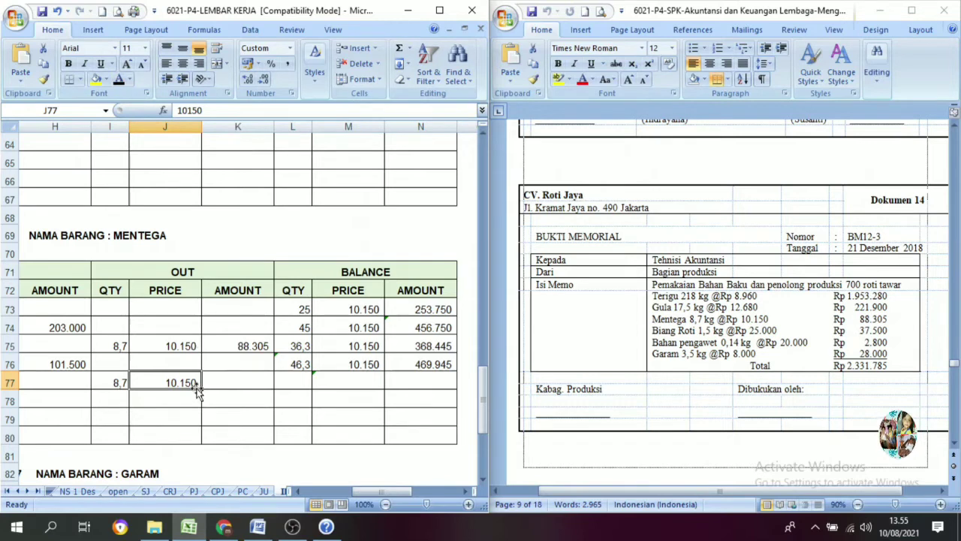
pyautogui.click(219, 380)
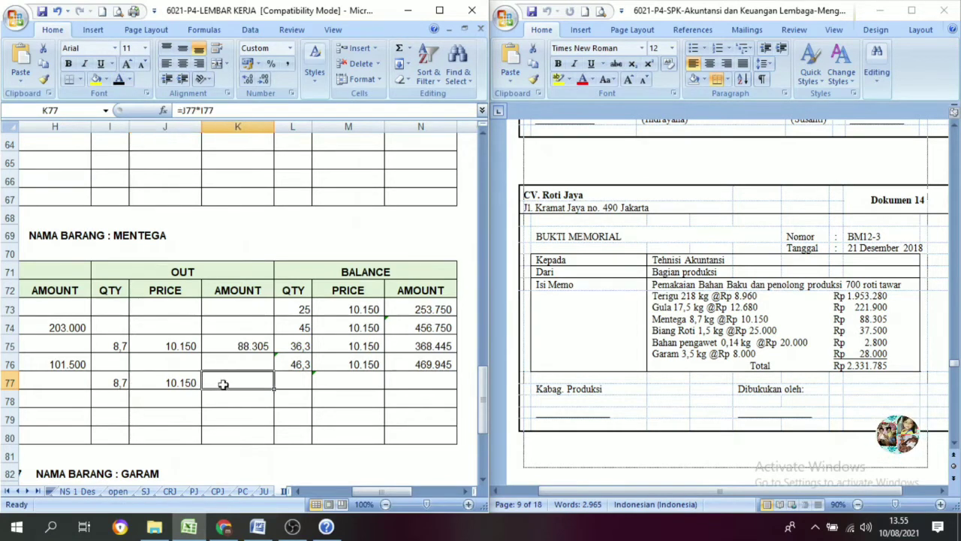
pyautogui.click(118, 83)
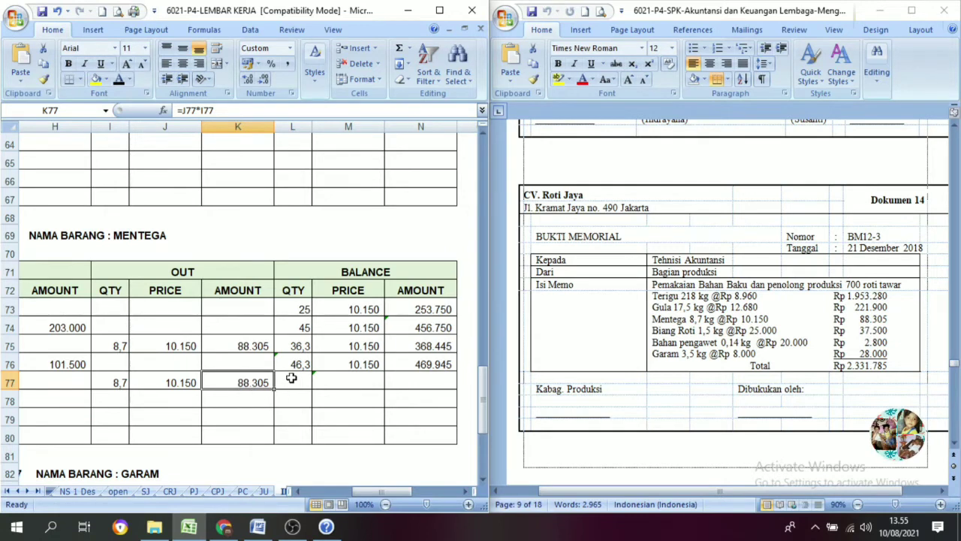
# Step: Reveal the Mentega card's hidden balance quantity =L76-I77 in L77, price =N77/L77 in M77 and amount =N76-K77 in N77 with a black font
pyautogui.click(291, 380)
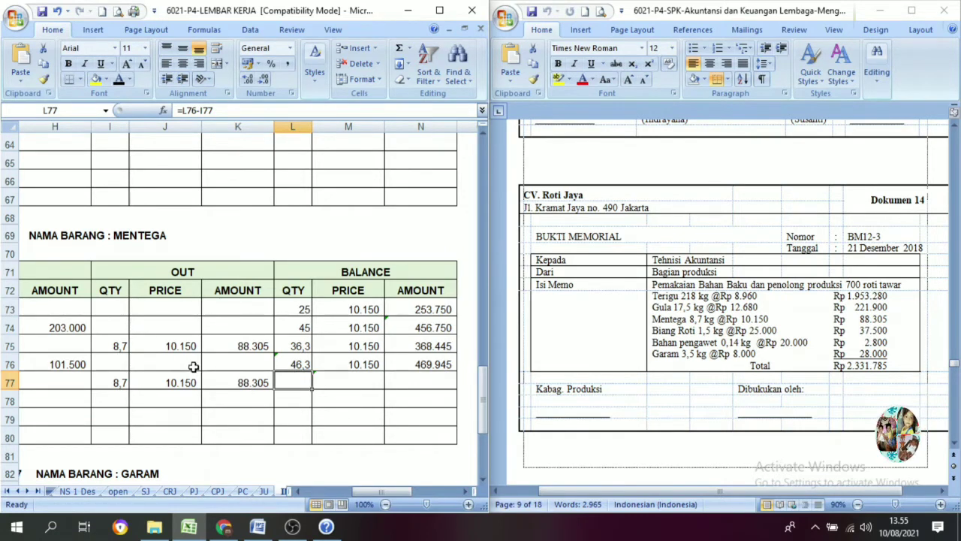
pyautogui.click(119, 81)
pyautogui.click(342, 379)
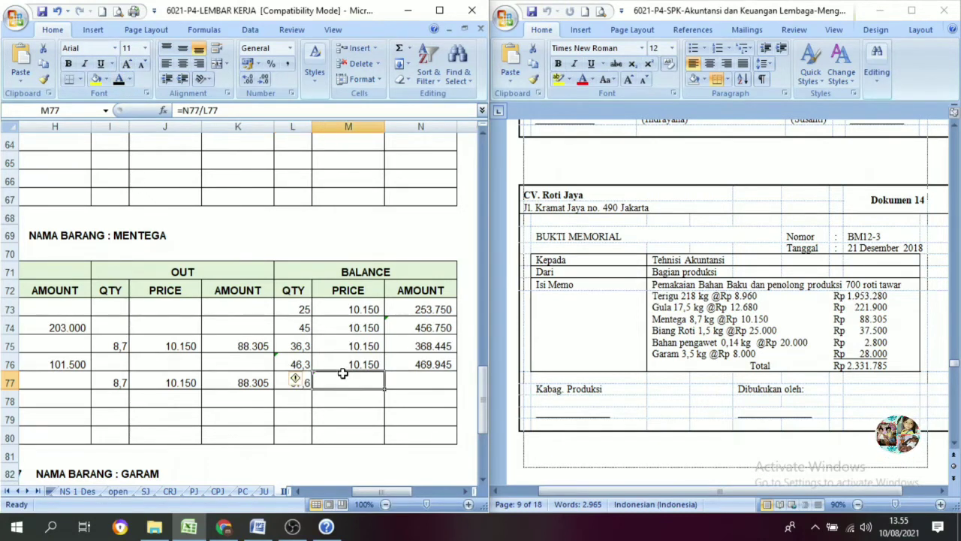
pyautogui.click(118, 81)
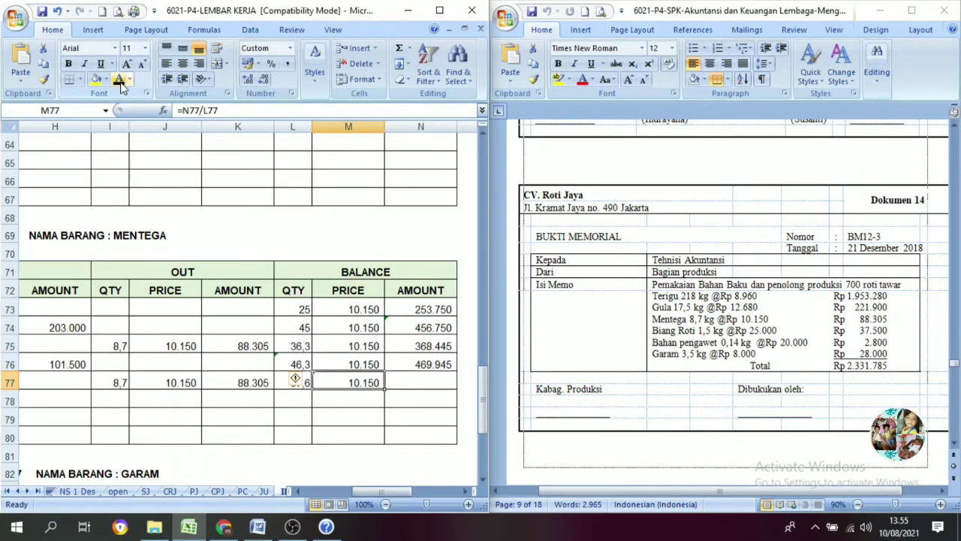
pyautogui.click(432, 386)
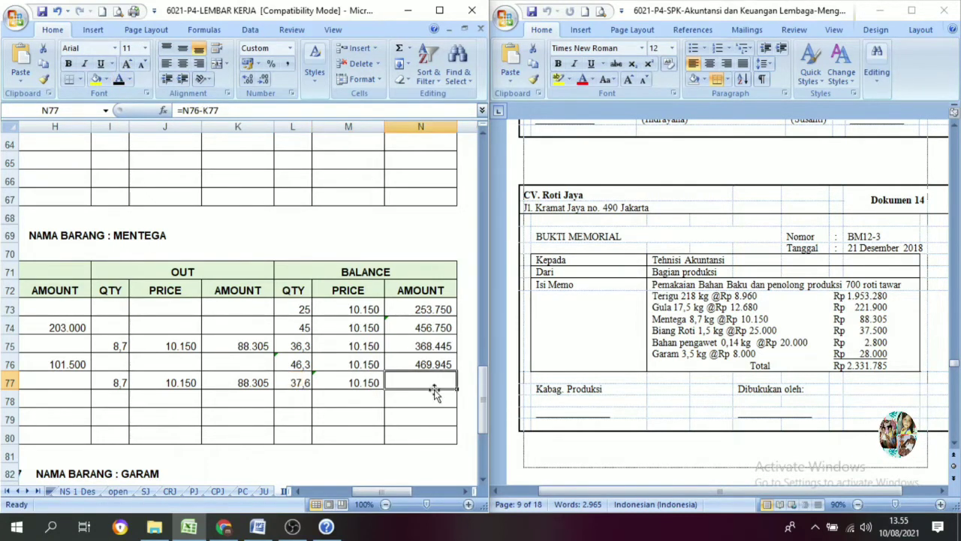
pyautogui.click(121, 84)
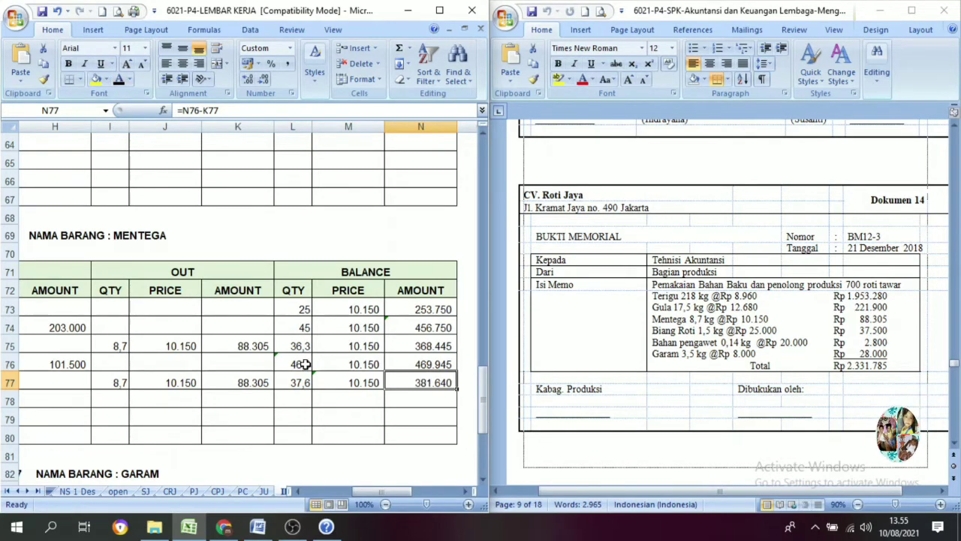
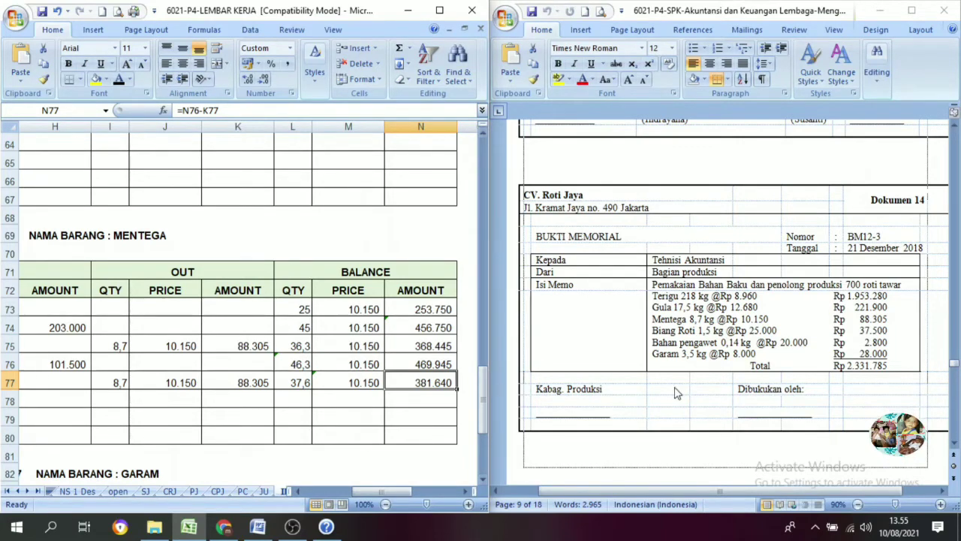
# Step: In row 37 of the Biang Roti card, reveal the hidden date 21 in C37 and the description "Pemakaian bahan baku" in E37 with a black font
pyautogui.scroll(-6, 294, 316)
pyautogui.scroll(16, 277, 320)
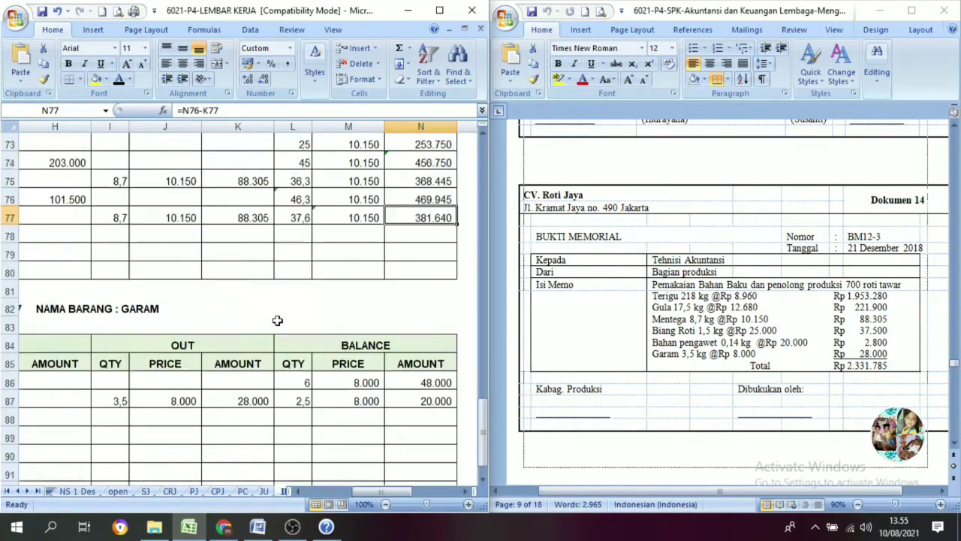
pyautogui.scroll(3, 202, 328)
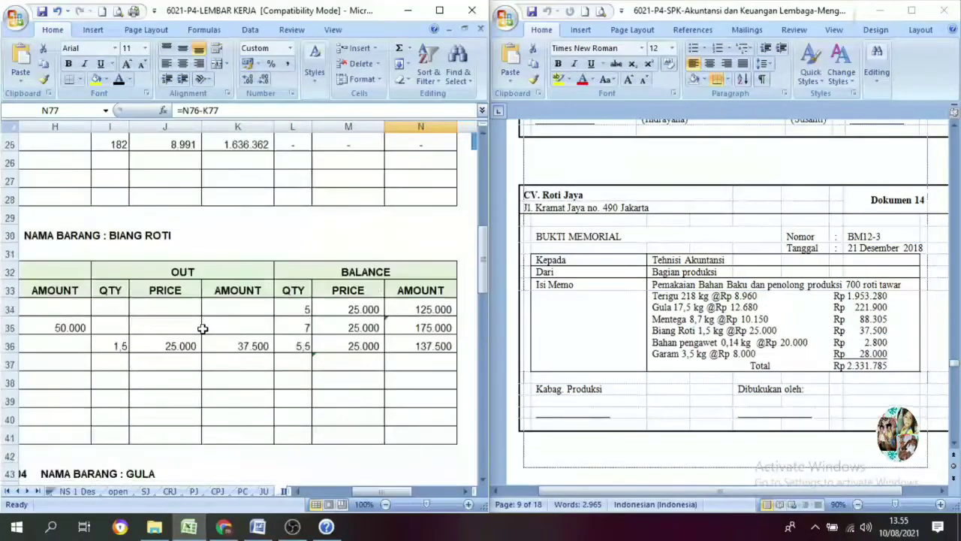
pyautogui.click(104, 233)
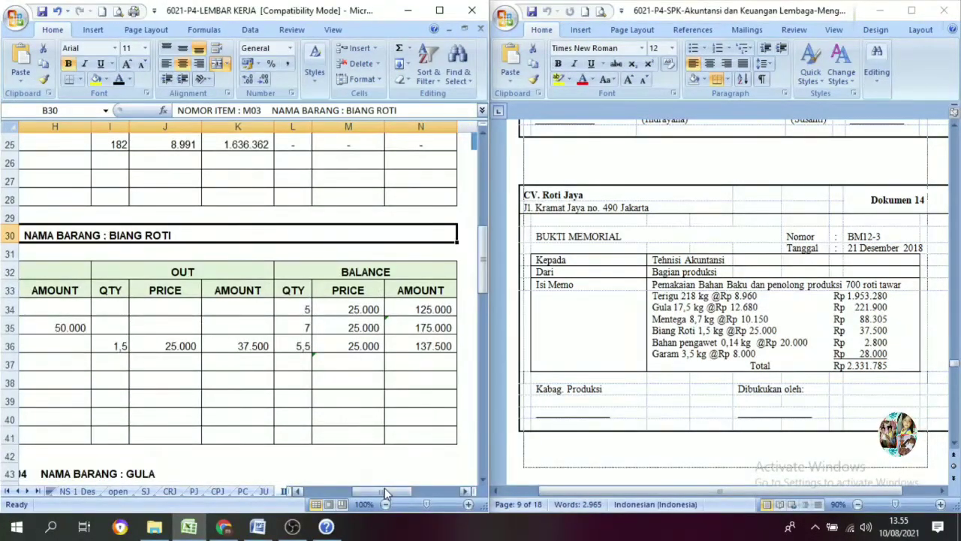
pyautogui.moveTo(391, 492); pyautogui.dragTo(337, 490)
pyautogui.click(73, 364)
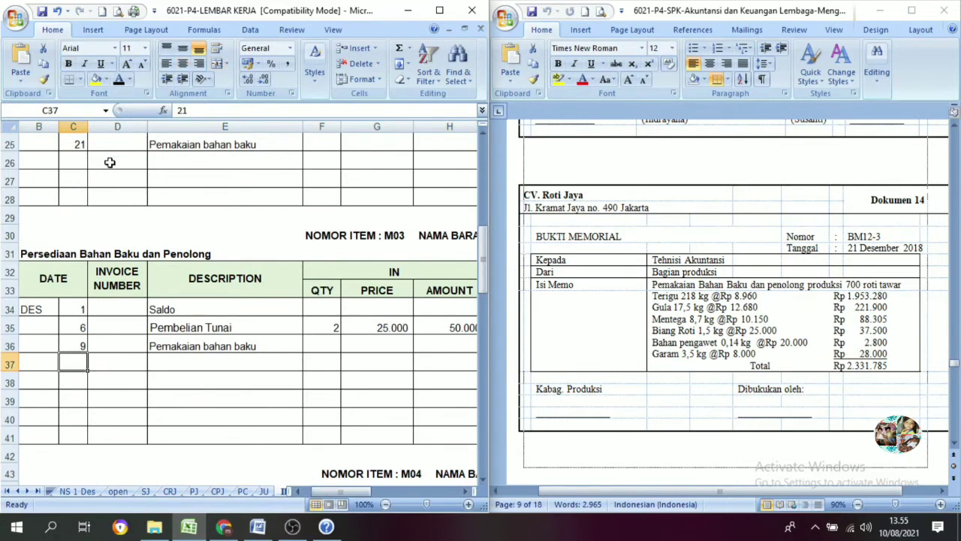
pyautogui.click(188, 365)
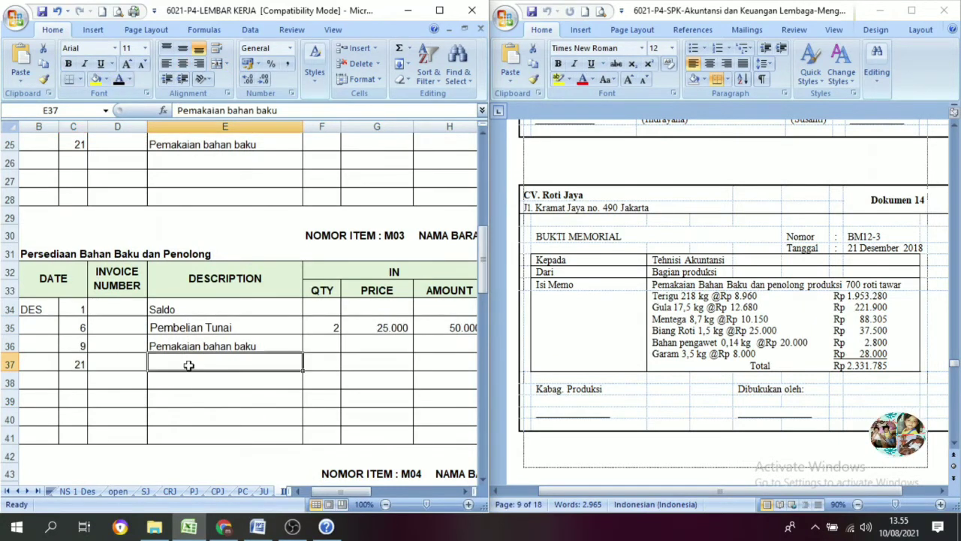
pyautogui.write('Pemakaian bahan baku')
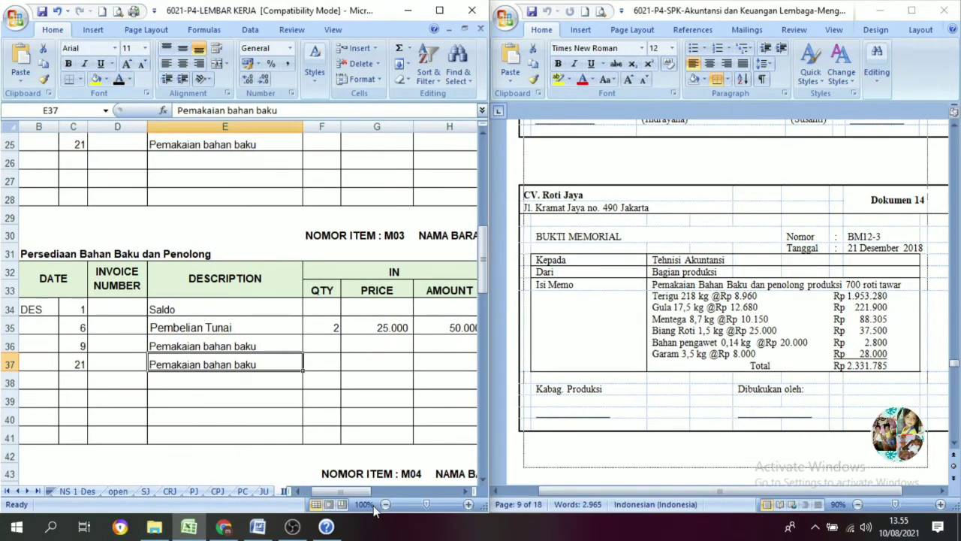
# Step: Make the Biang Roti card's hidden OUT quantity 1,5 in I37, price 25.000 in J37 and amount =I37*J37 in K37 black
pyautogui.click(363, 484)
pyautogui.moveTo(365, 491); pyautogui.dragTo(383, 494)
pyautogui.click(225, 368)
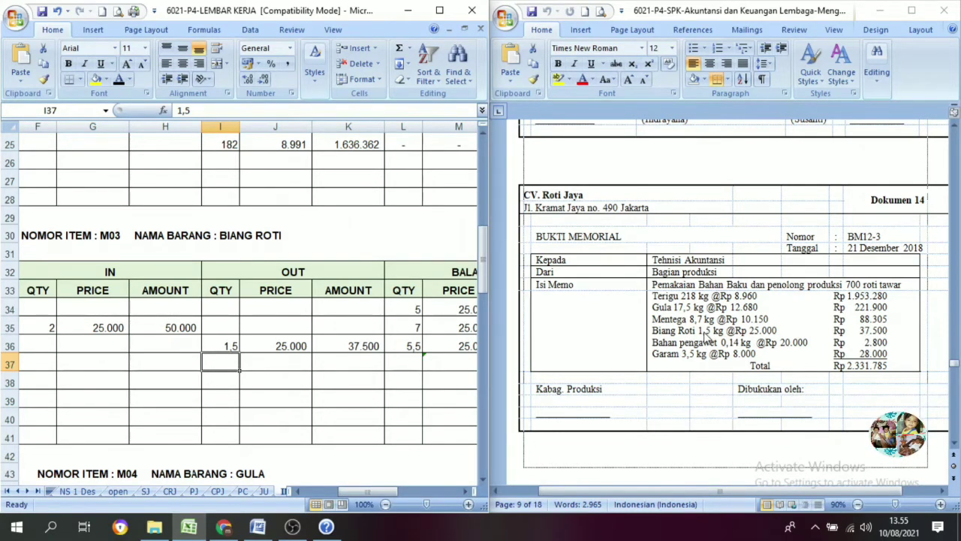
pyautogui.click(119, 79)
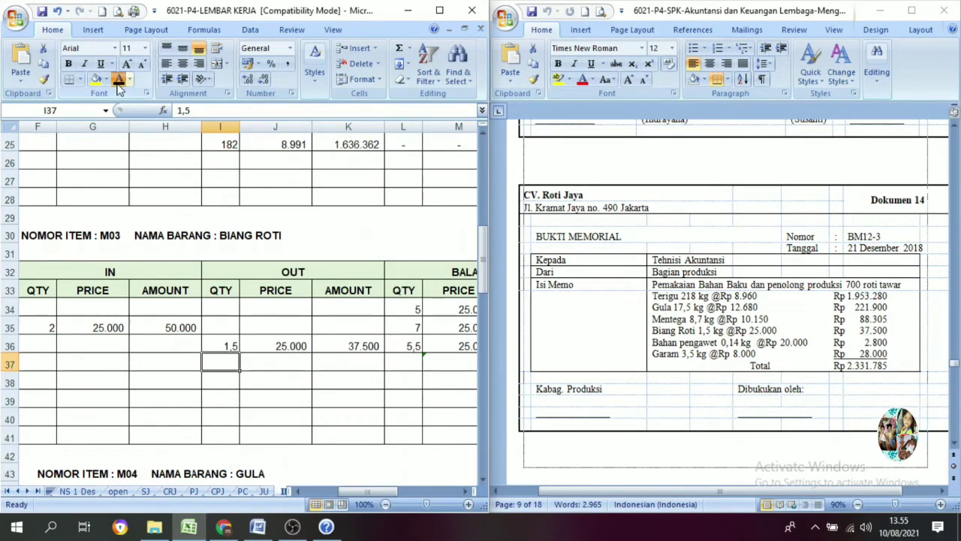
pyautogui.click(282, 368)
pyautogui.click(118, 80)
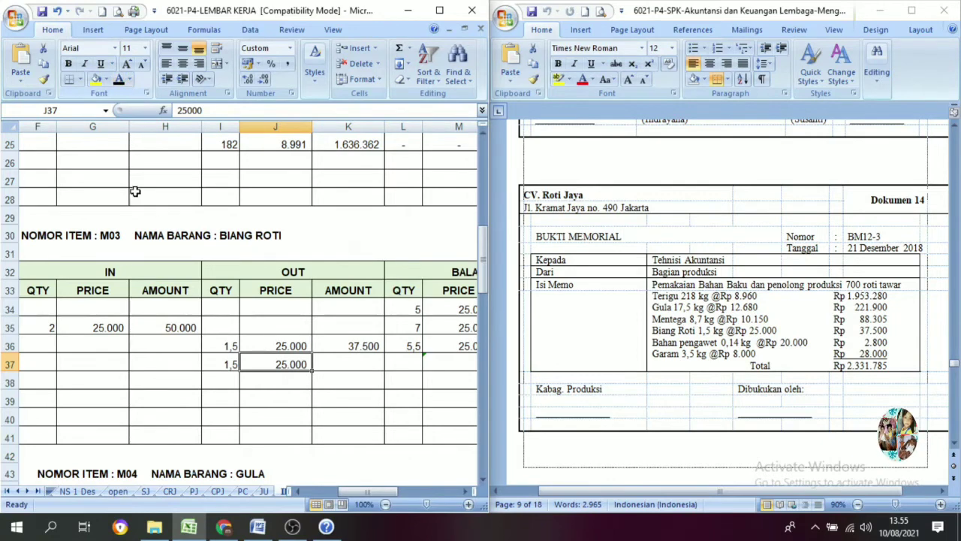
pyautogui.click(343, 367)
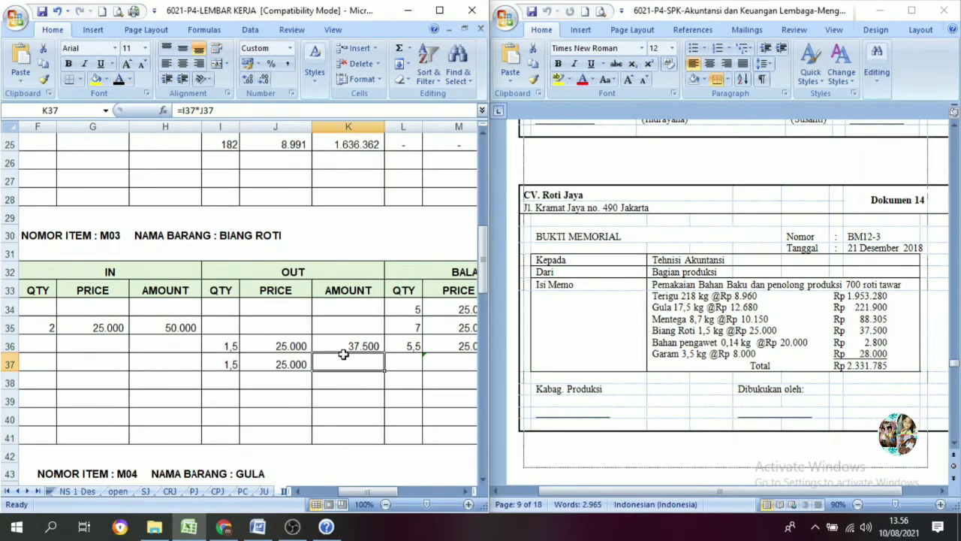
pyautogui.click(119, 80)
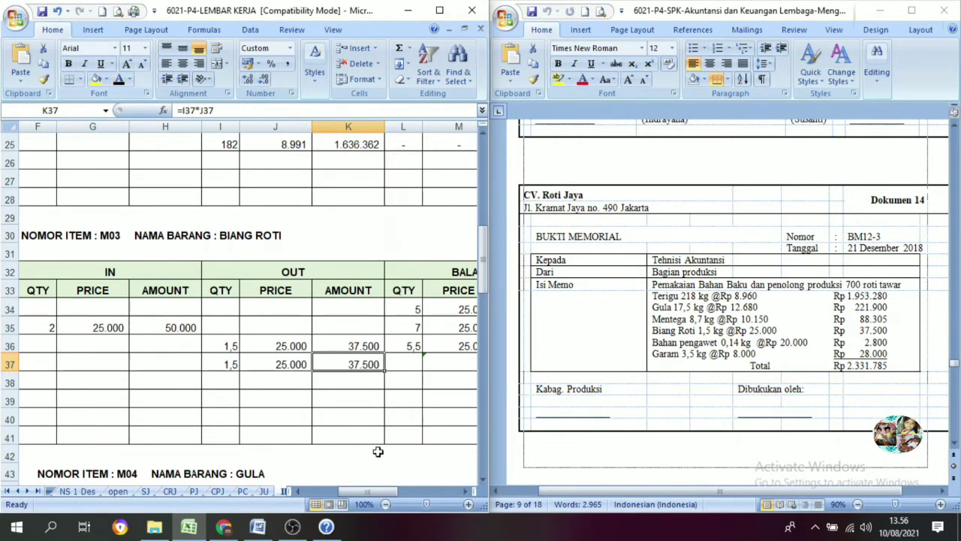
# Step: Reveal the Biang Roti card's hidden balance quantity =L36-I37 in L37, price =N37/L37 in M37 and amount =N36-K37 in N37 with a black font
pyautogui.moveTo(372, 491); pyautogui.dragTo(383, 491)
pyautogui.click(281, 362)
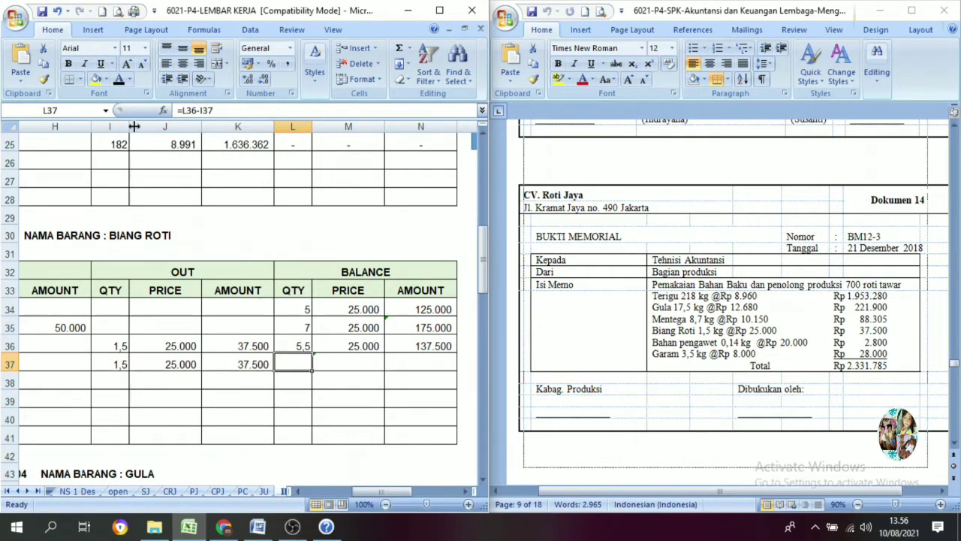
pyautogui.click(120, 81)
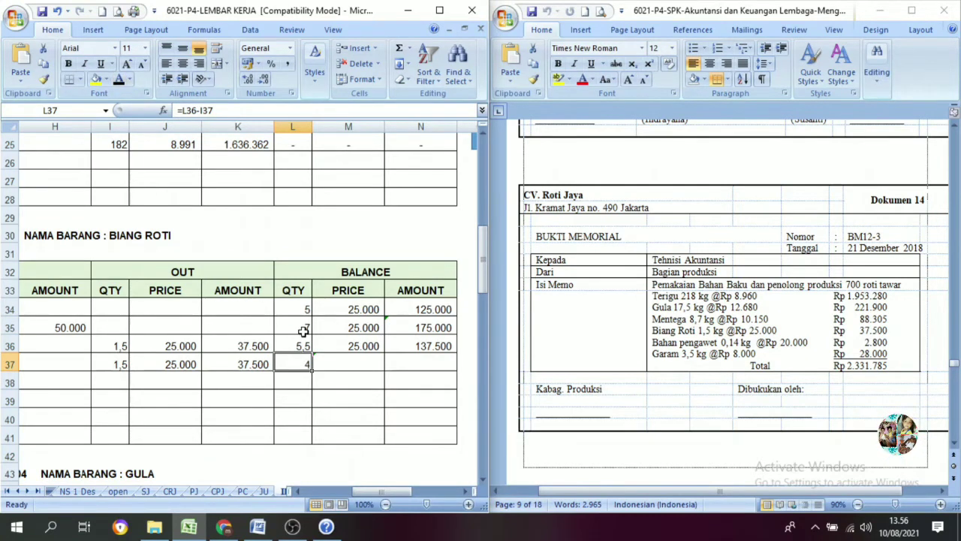
pyautogui.click(332, 364)
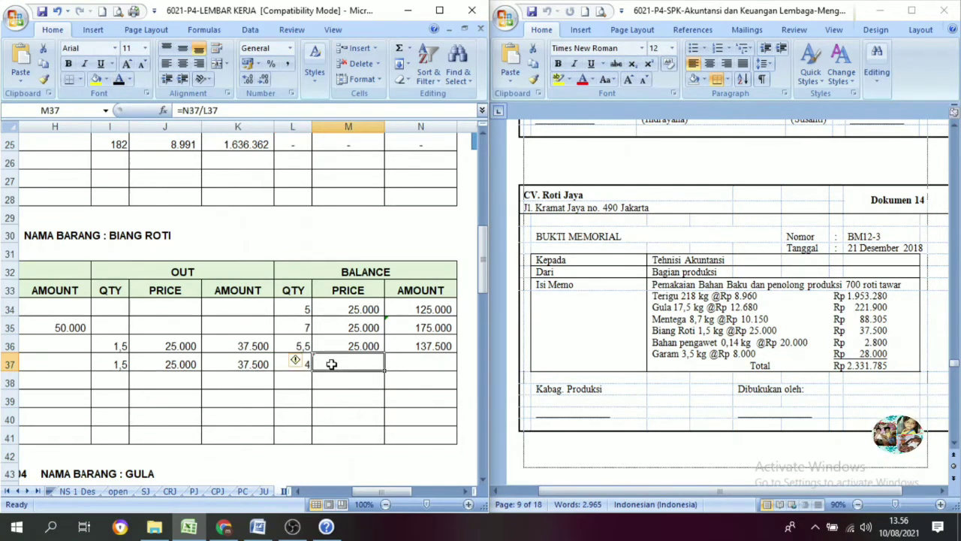
pyautogui.click(118, 81)
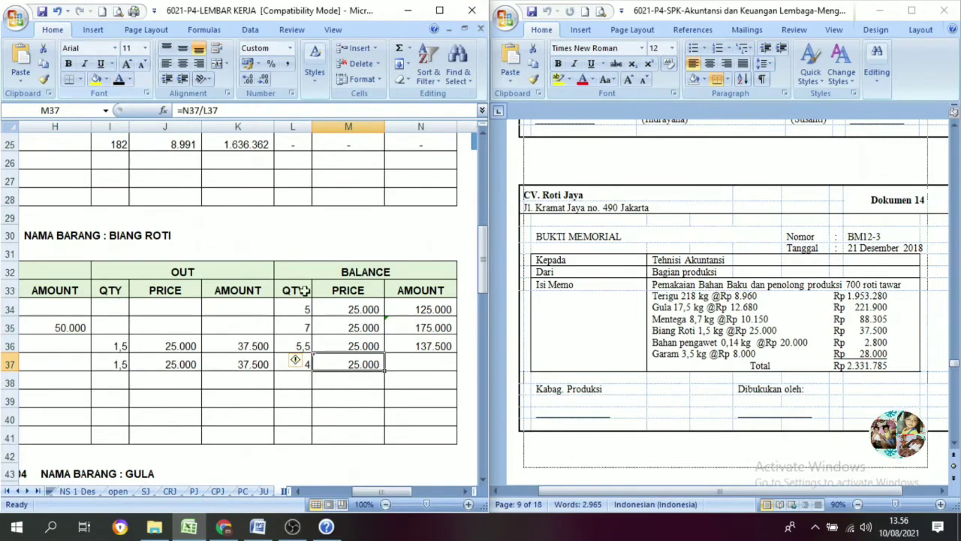
pyautogui.click(416, 378)
pyautogui.click(412, 365)
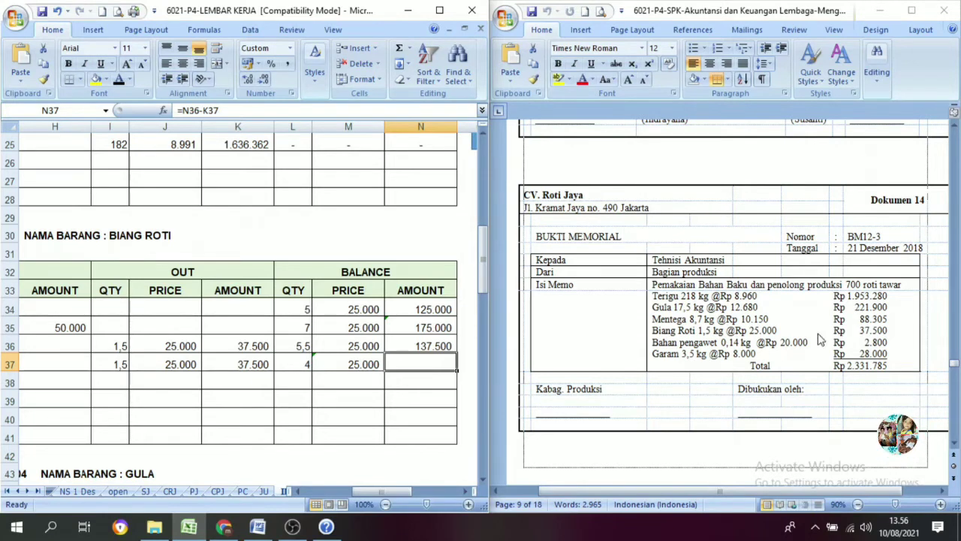
pyautogui.click(119, 80)
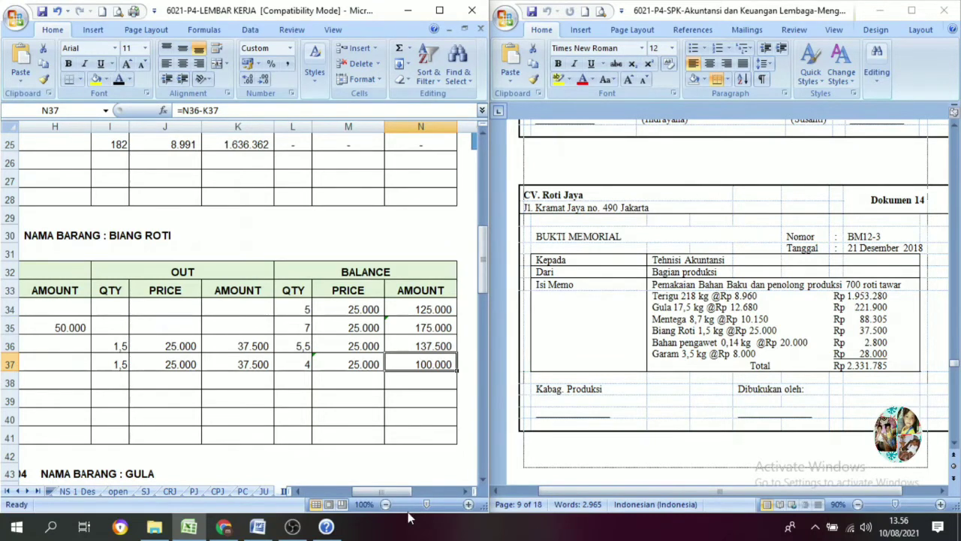
# Step: In row 63 of the Bahan Pengawet card, reveal the hidden date 21 in C63 and the description "Pemakaian bahan baku" in E63 with a black font
pyautogui.moveTo(401, 490); pyautogui.dragTo(389, 490)
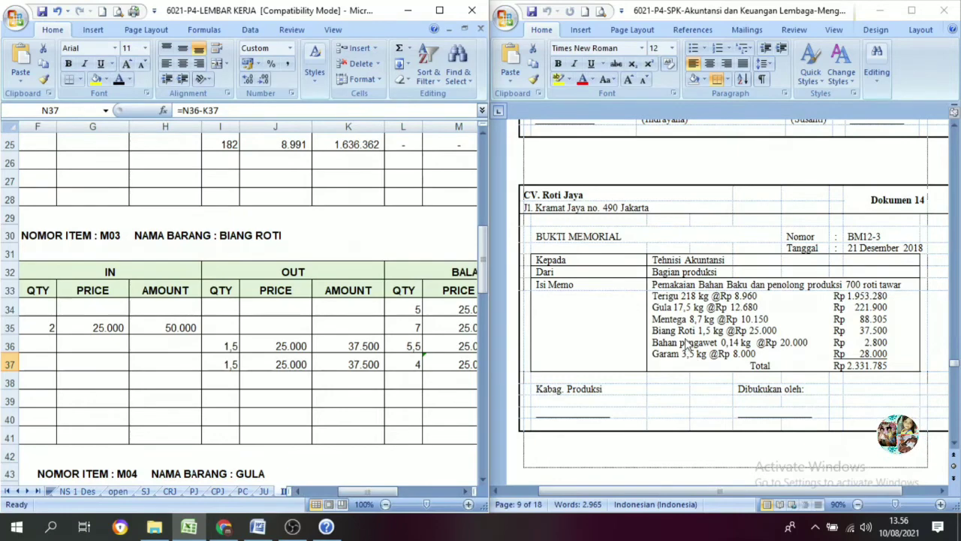
pyautogui.scroll(-7, 391, 338)
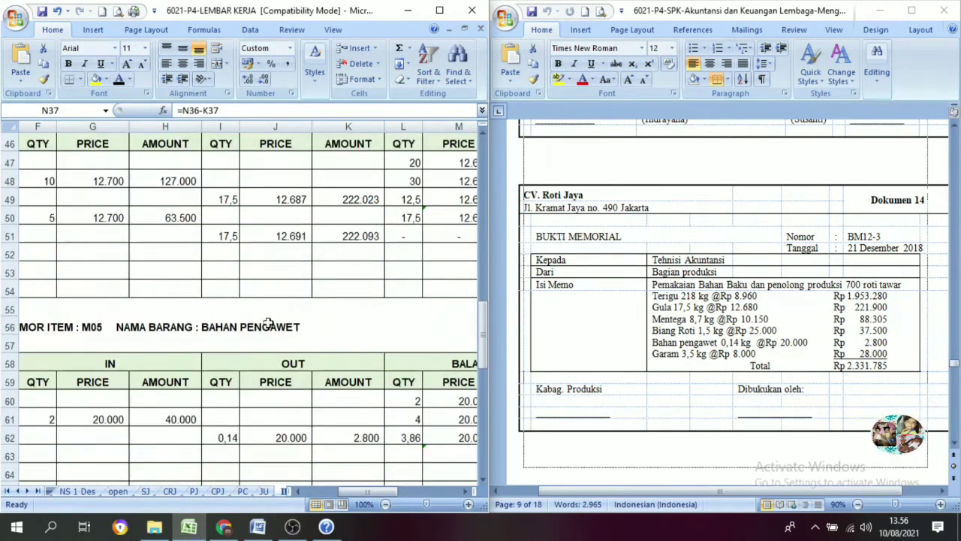
pyautogui.click(269, 323)
pyautogui.moveTo(382, 490); pyautogui.dragTo(349, 490)
pyautogui.scroll(-1, 223, 436)
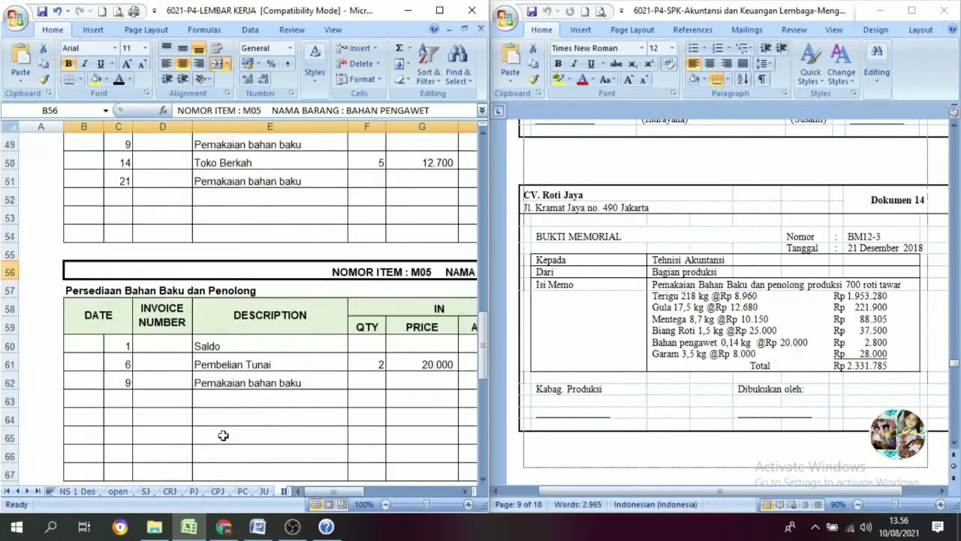
pyautogui.scroll(-2, 223, 435)
pyautogui.click(123, 288)
pyautogui.click(120, 79)
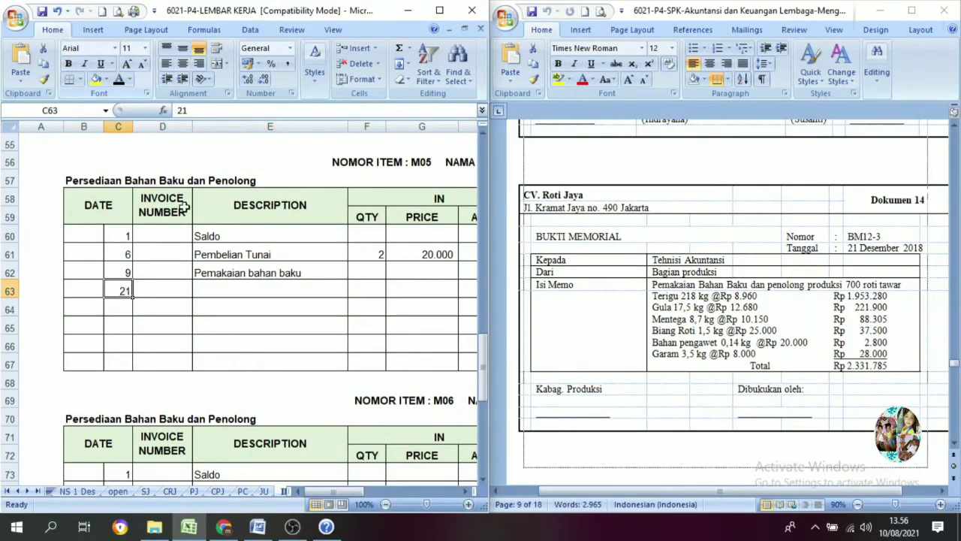
pyautogui.click(259, 292)
pyautogui.hotkey('ctrl', 'd')
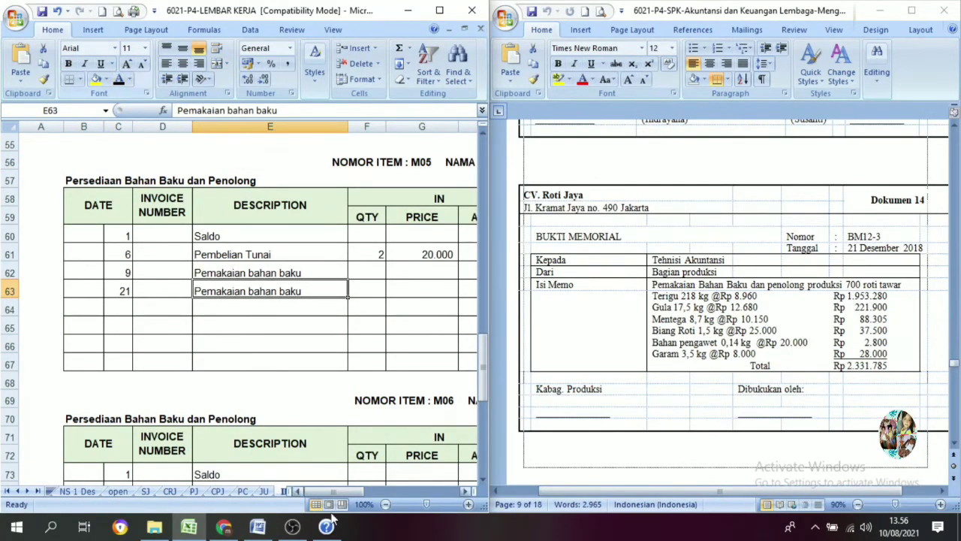
# Step: Make the Bahan Pengawet card's hidden OUT quantity 0,14 in I63, price 20.000 in J63 and amount =J63*I63 in K63 black
pyautogui.moveTo(351, 493); pyautogui.dragTo(392, 491)
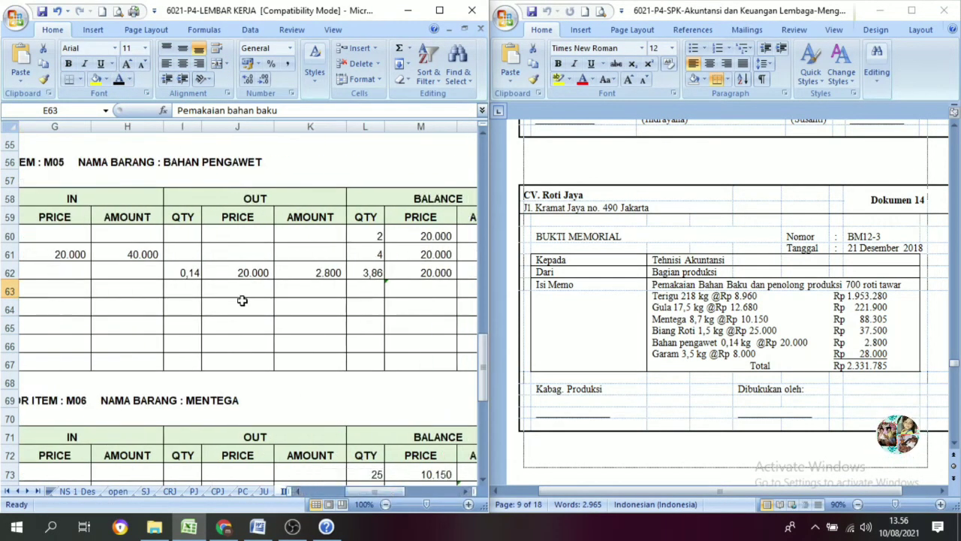
pyautogui.click(177, 289)
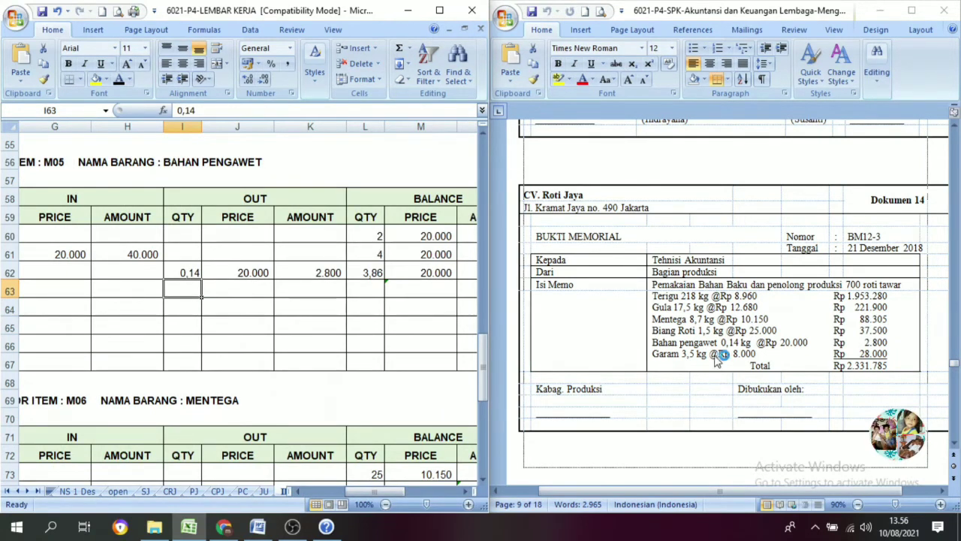
pyautogui.click(119, 80)
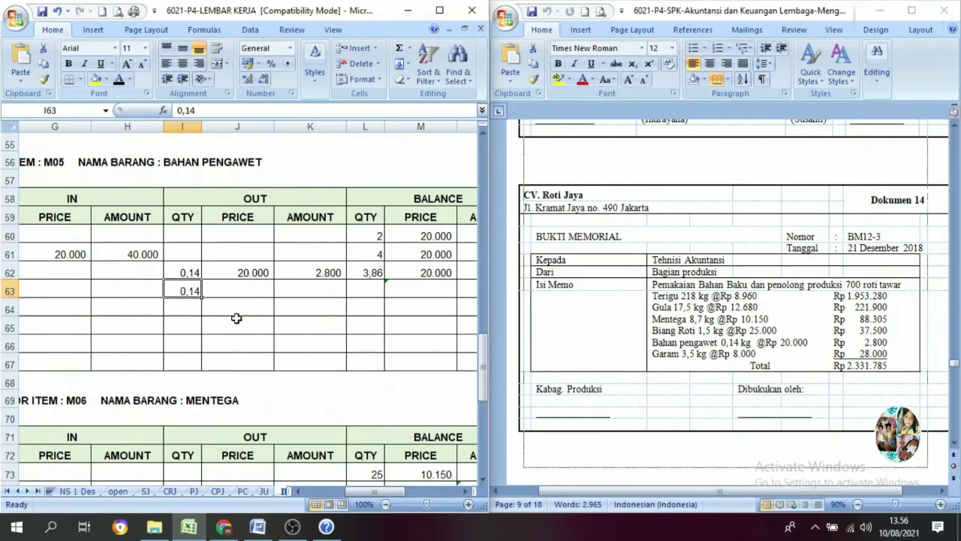
pyautogui.click(238, 294)
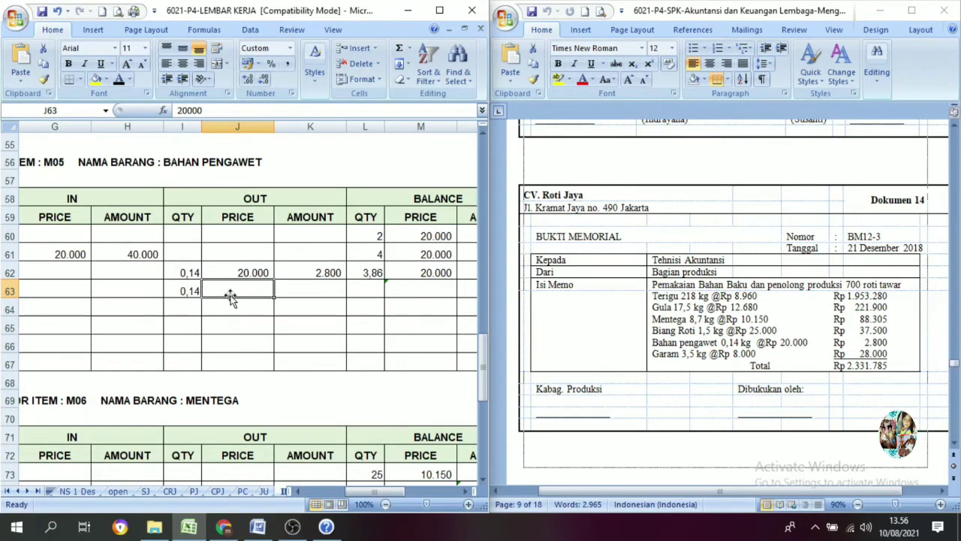
pyautogui.click(119, 80)
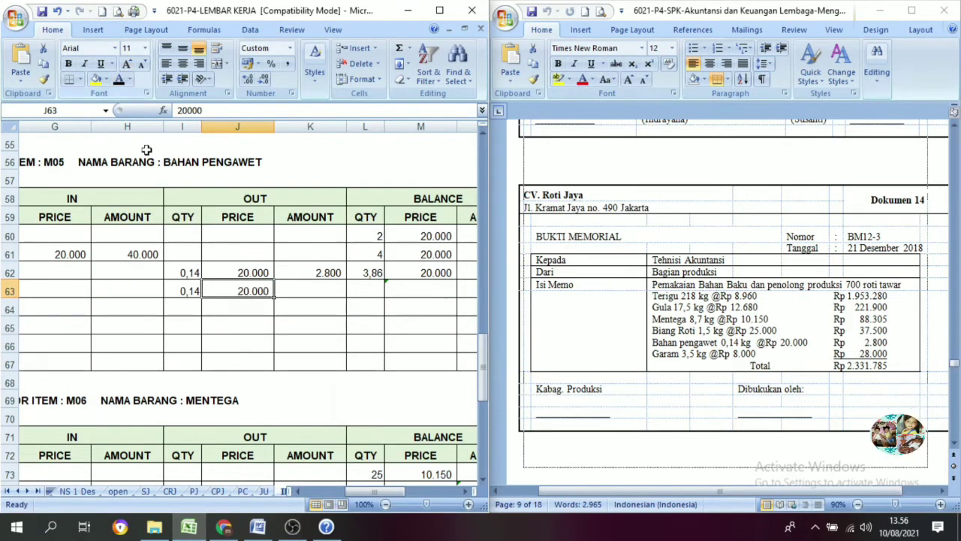
pyautogui.click(311, 291)
pyautogui.click(118, 80)
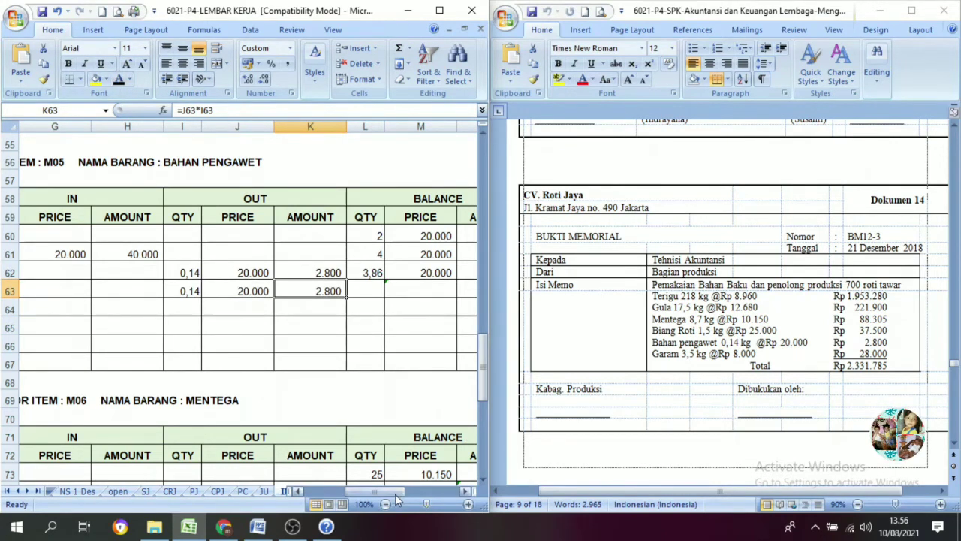
# Step: Reveal the Bahan Pengawet card's hidden balance quantity =L62-I63 in L63, price =N63/L63 in M63 and amount =N62-K63 in N63 with a black font
pyautogui.moveTo(395, 493); pyautogui.dragTo(415, 495)
pyautogui.click(186, 291)
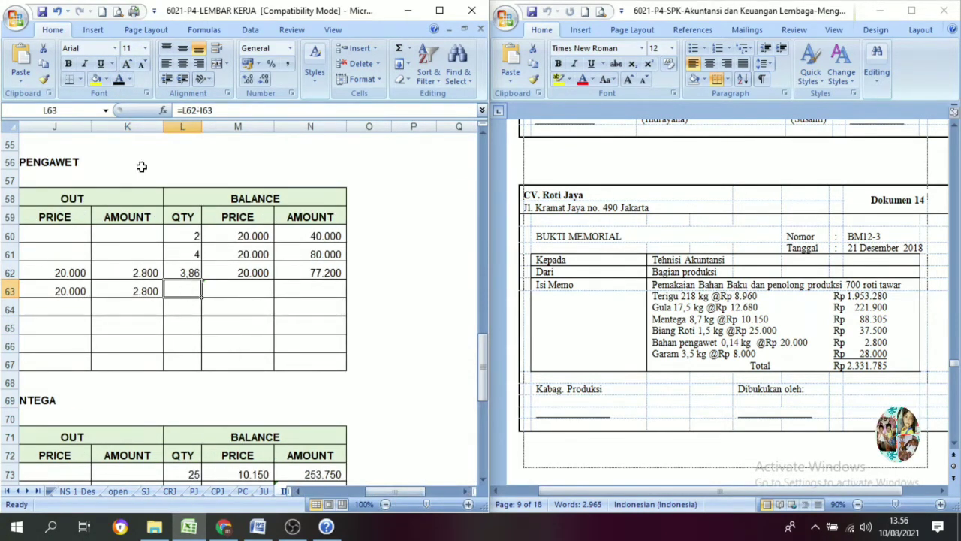
pyautogui.click(120, 83)
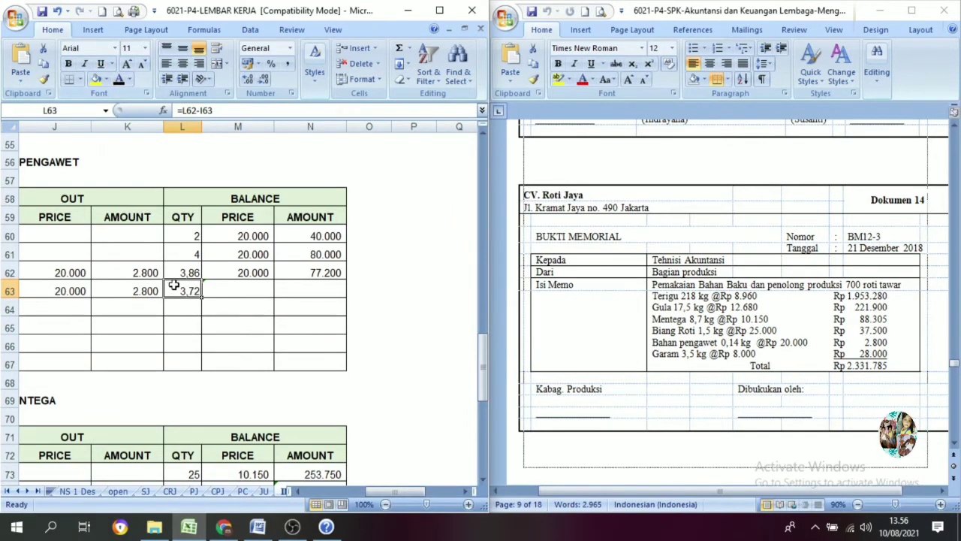
pyautogui.click(231, 301)
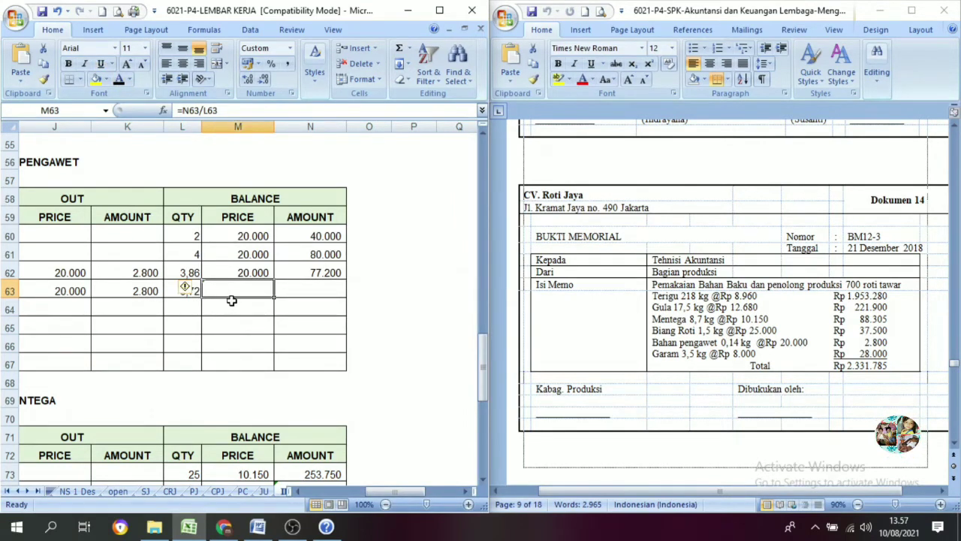
pyautogui.click(120, 83)
pyautogui.click(295, 295)
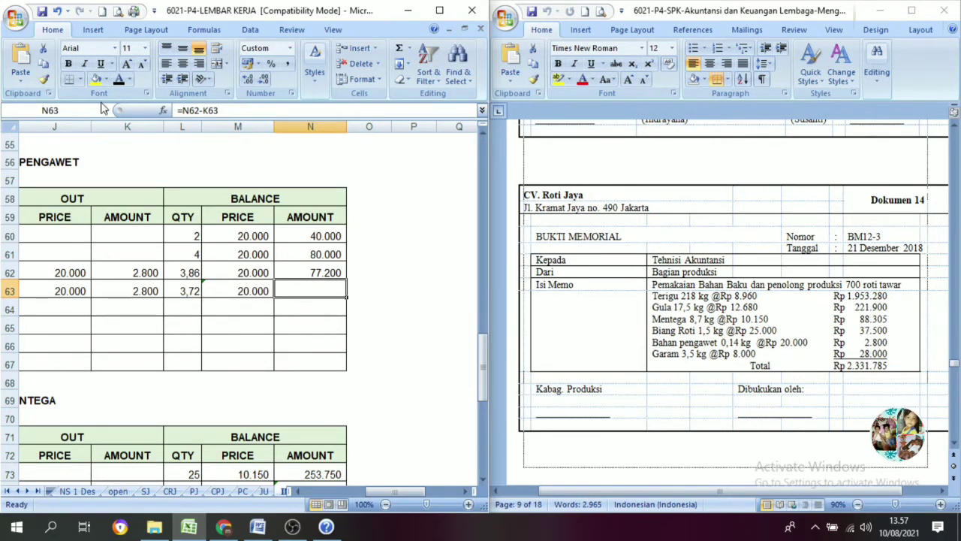
pyautogui.click(120, 81)
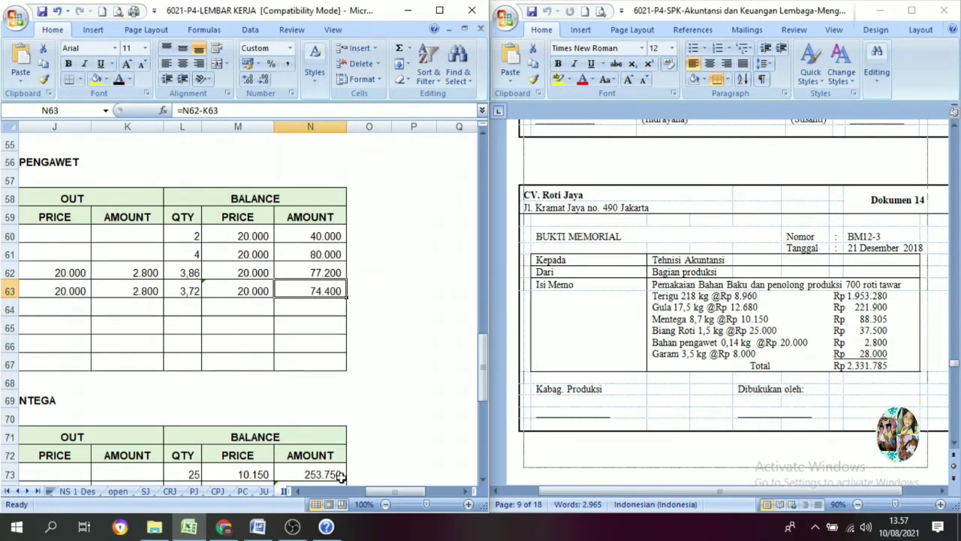
# Step: In row 88 of the Garam card, reveal the hidden date 21 in C88 and the description "Pemakaian bahan baku" in E88 with a black font
pyautogui.moveTo(392, 491); pyautogui.dragTo(335, 491)
pyautogui.scroll(-4, 325, 391)
pyautogui.scroll(-3, 326, 391)
pyautogui.scroll(3, 303, 403)
pyautogui.click(185, 363)
pyautogui.scroll(-3, 258, 408)
pyautogui.scroll(3, 150, 270)
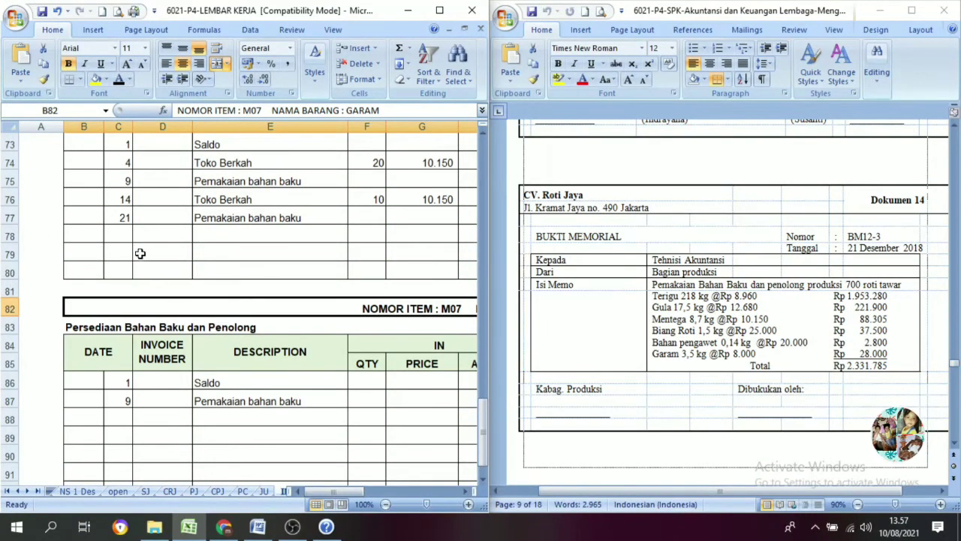
pyautogui.scroll(-1, 139, 312)
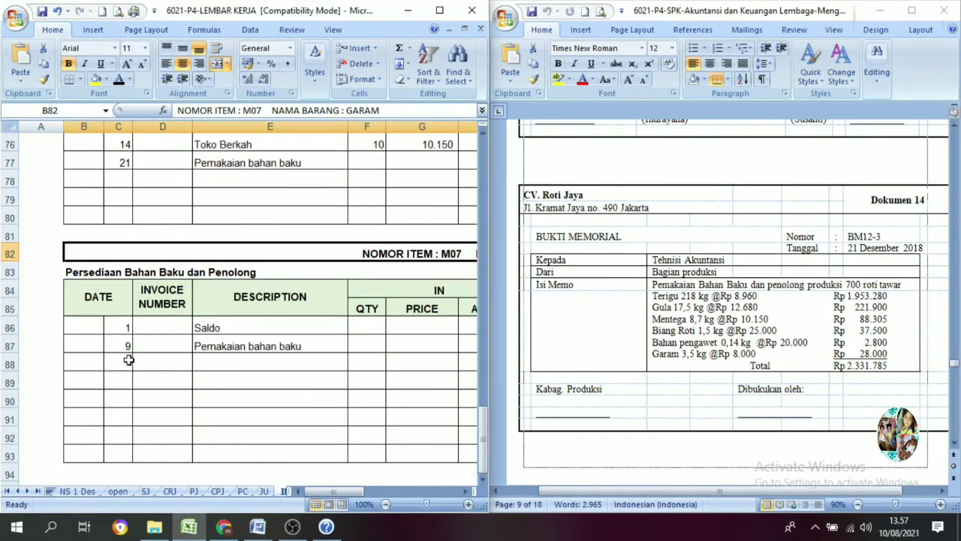
pyautogui.click(129, 360)
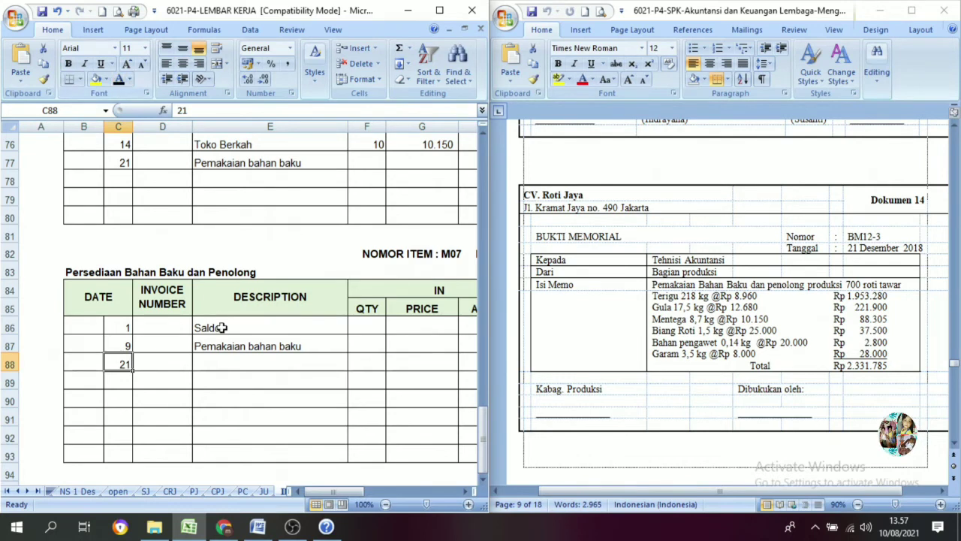
pyautogui.click(234, 363)
pyautogui.click(120, 81)
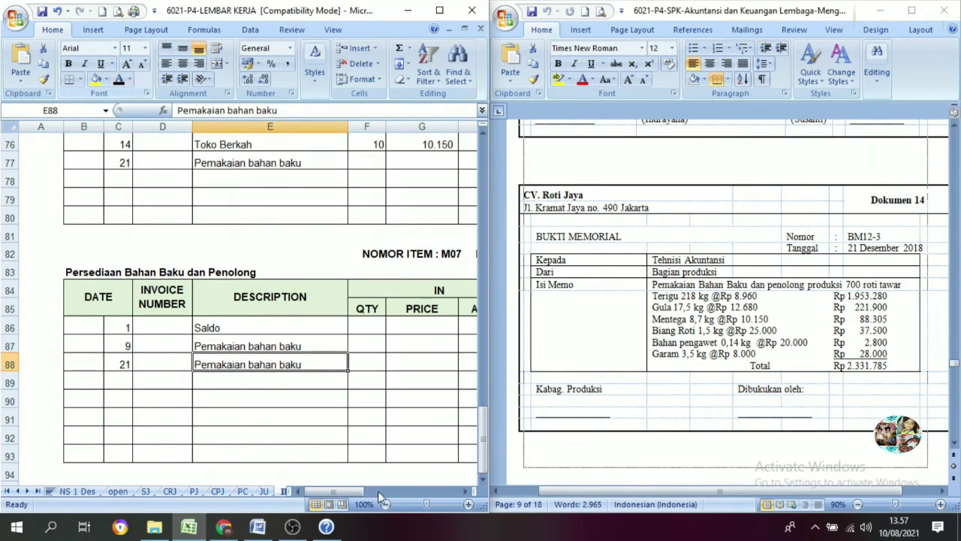
# Step: Make the Garam card's hidden OUT quantity 2,5 in I88, price 8.000 in J88 and amount =I88*J88 in K88 black
pyautogui.moveTo(335, 490); pyautogui.dragTo(368, 492)
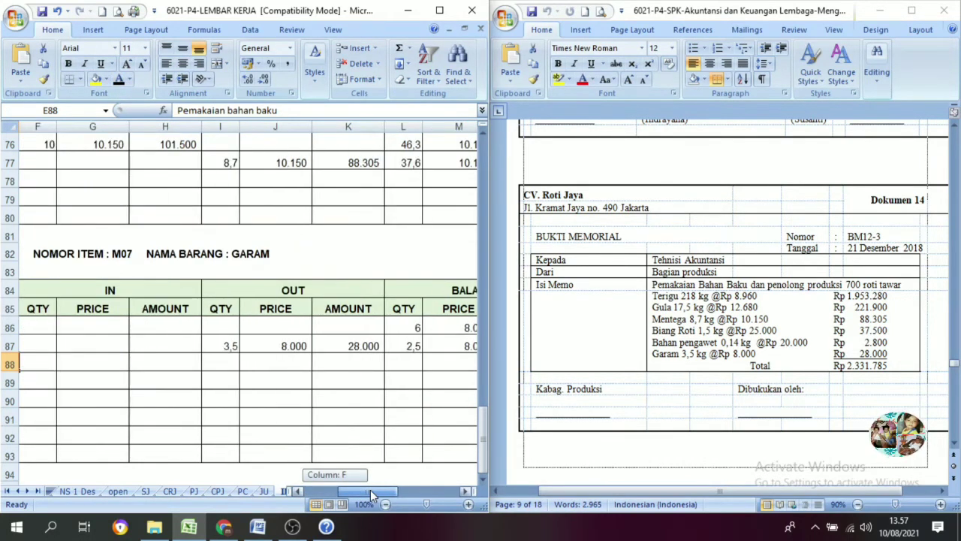
pyautogui.click(229, 366)
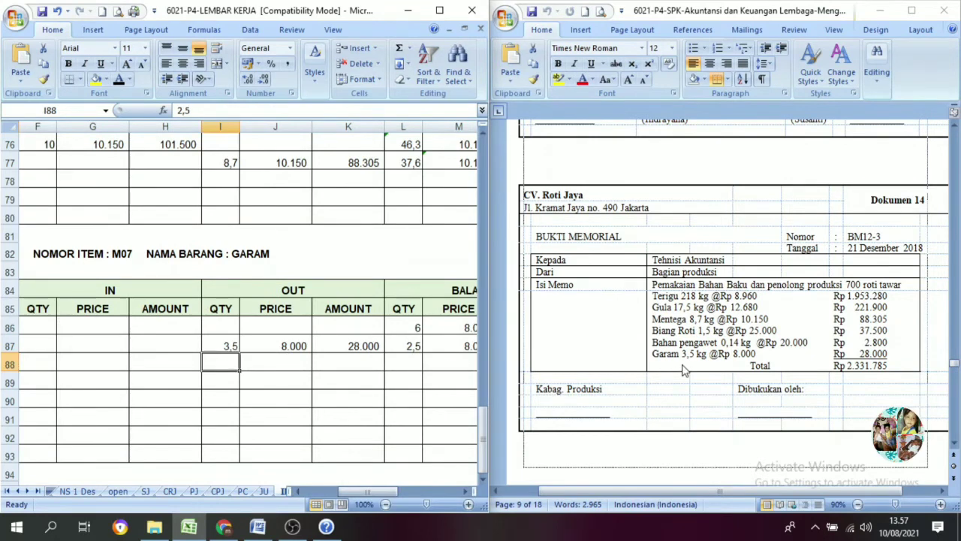
pyautogui.click(120, 80)
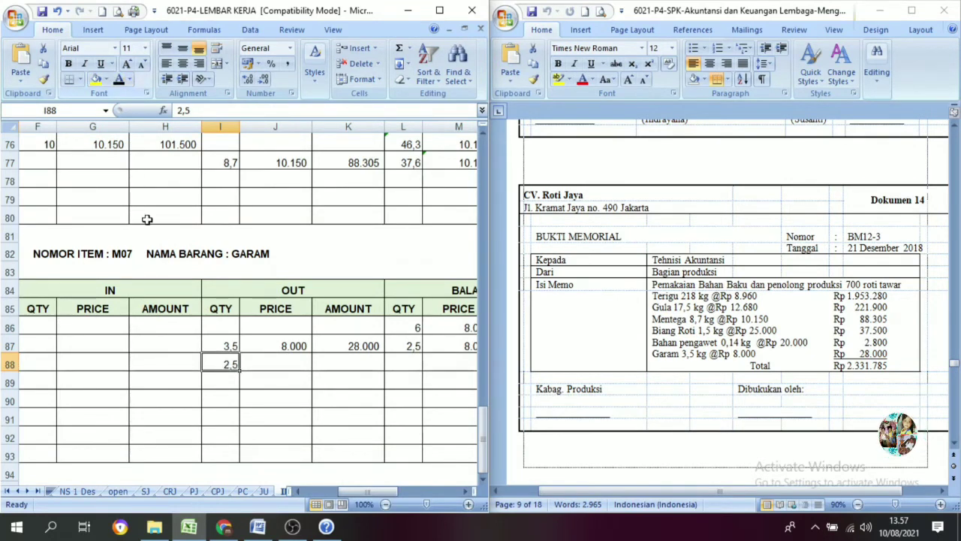
pyautogui.click(287, 367)
pyautogui.click(121, 81)
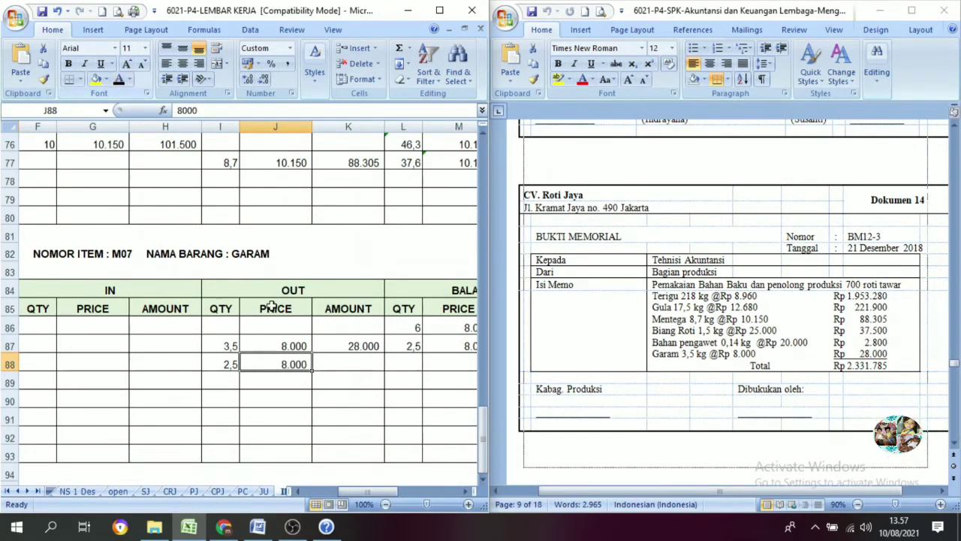
pyautogui.click(367, 368)
pyautogui.click(120, 81)
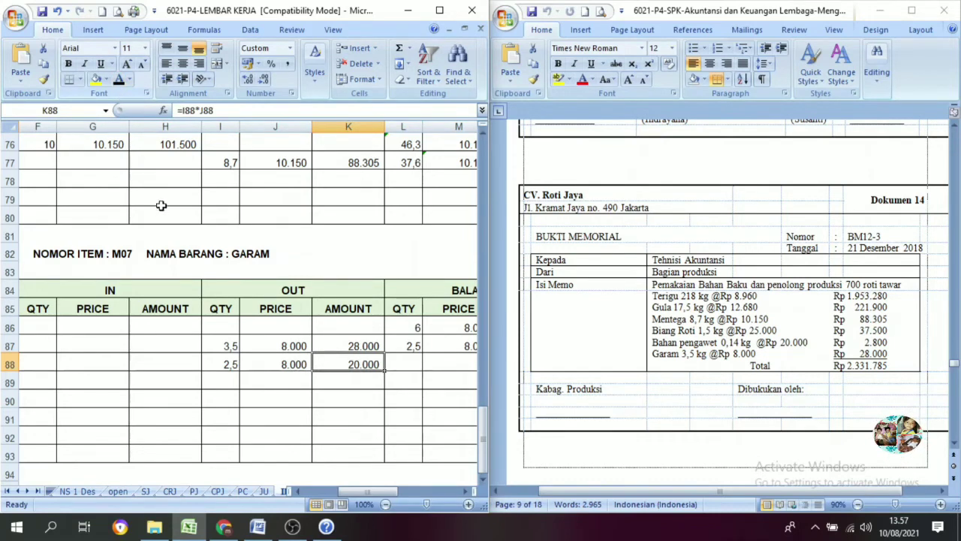
# Step: Reveal the Garam card's hidden dashes in the balance quantity, price and amount cells L88:N88 with a black font
pyautogui.moveTo(378, 493)
pyautogui.mouseDown()
pyautogui.moveTo(411, 504)
pyautogui.moveTo(390, 497)
pyautogui.mouseUp()
pyautogui.click(225, 364)
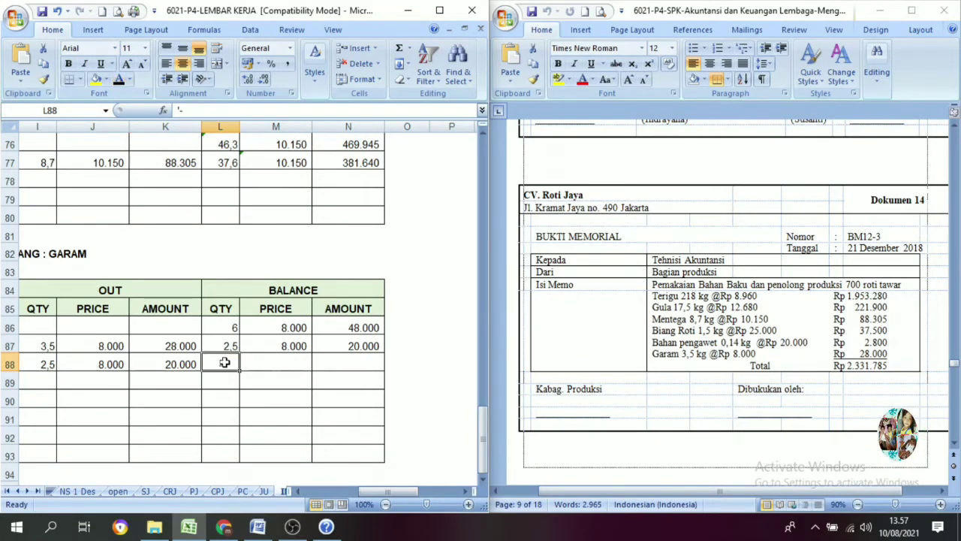
pyautogui.moveTo(225, 366); pyautogui.dragTo(337, 363)
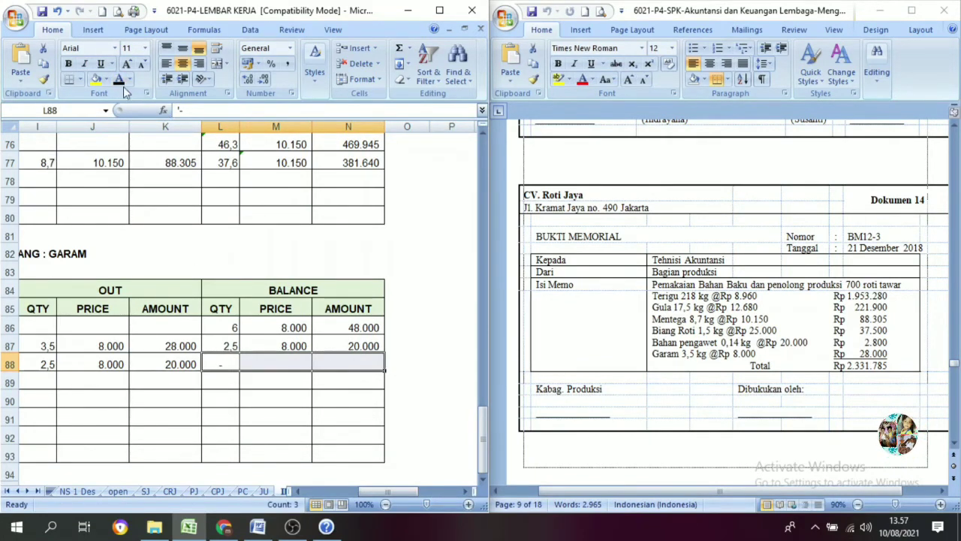
pyautogui.hotkey('ctrl', 'r')
pyautogui.click(449, 400)
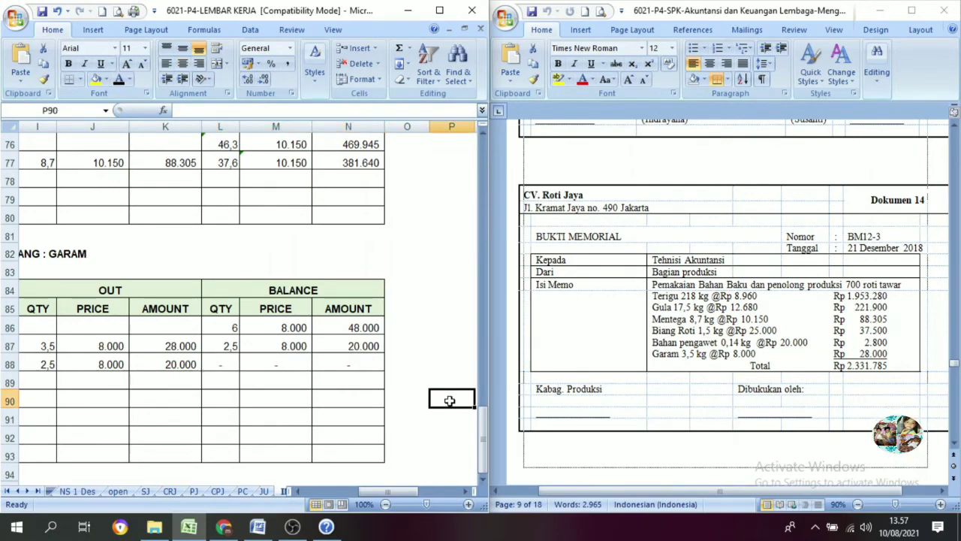
# Step: Look through the remaining source documents after memo BM12-3, from Dokumen 15 to Dokumen 21, for further stock transactions
pyautogui.scroll(-5, 725, 372)
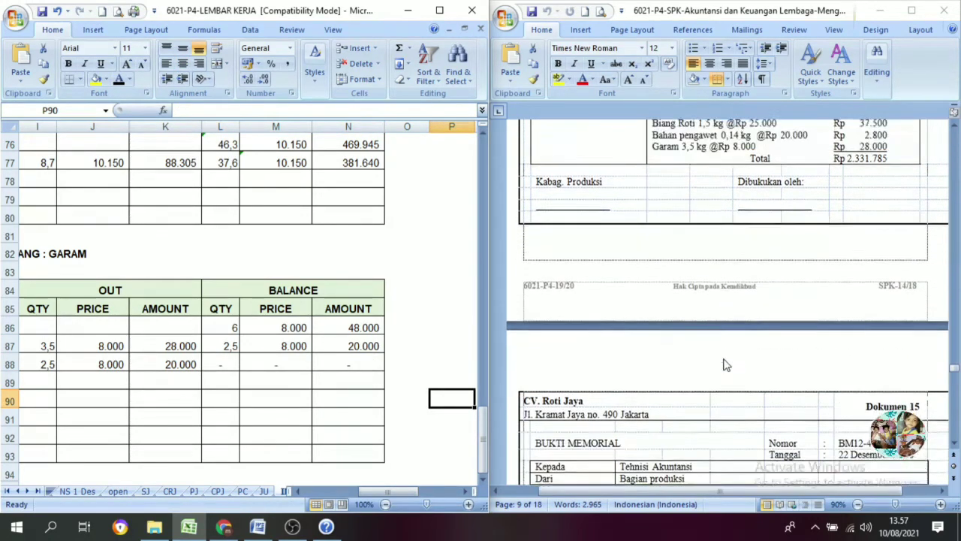
pyautogui.scroll(-10, 725, 365)
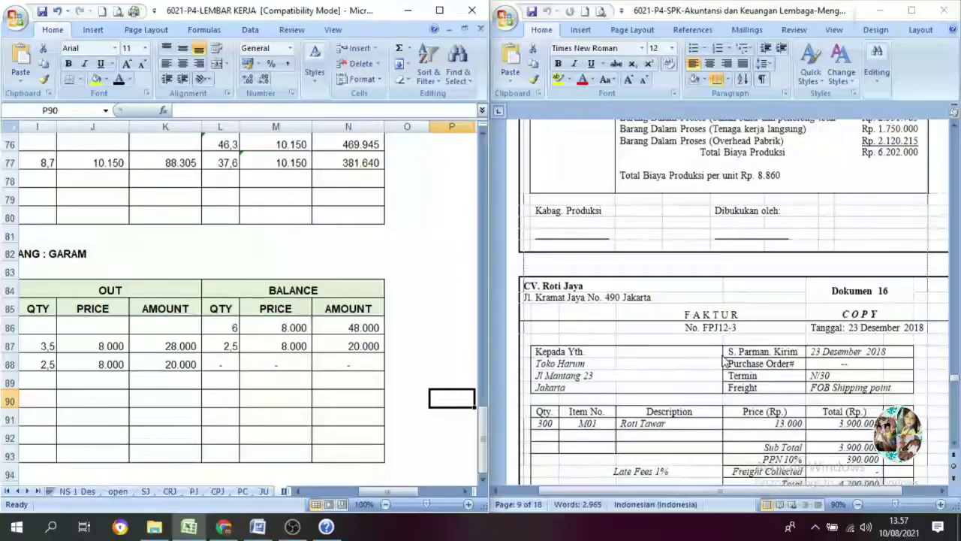
pyautogui.scroll(-8, 724, 361)
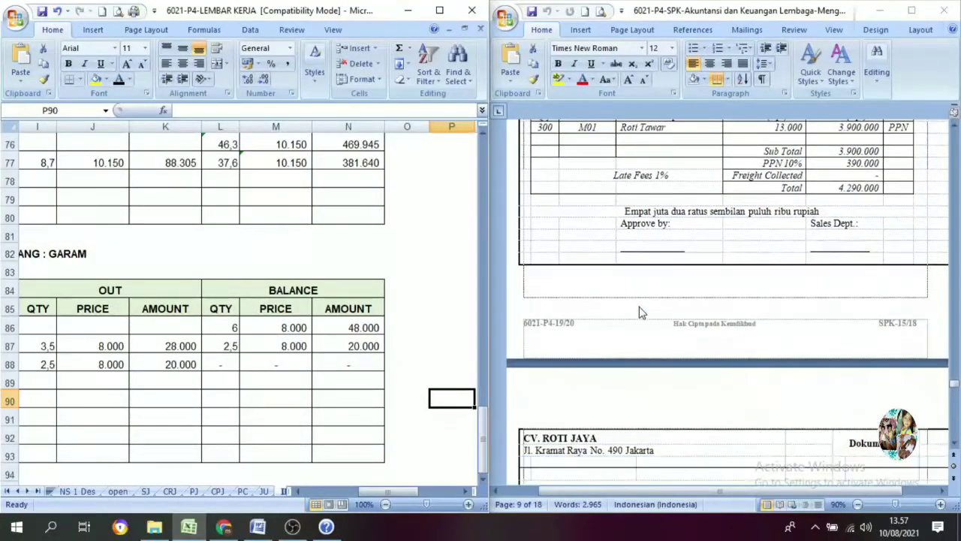
pyautogui.scroll(-9, 691, 293)
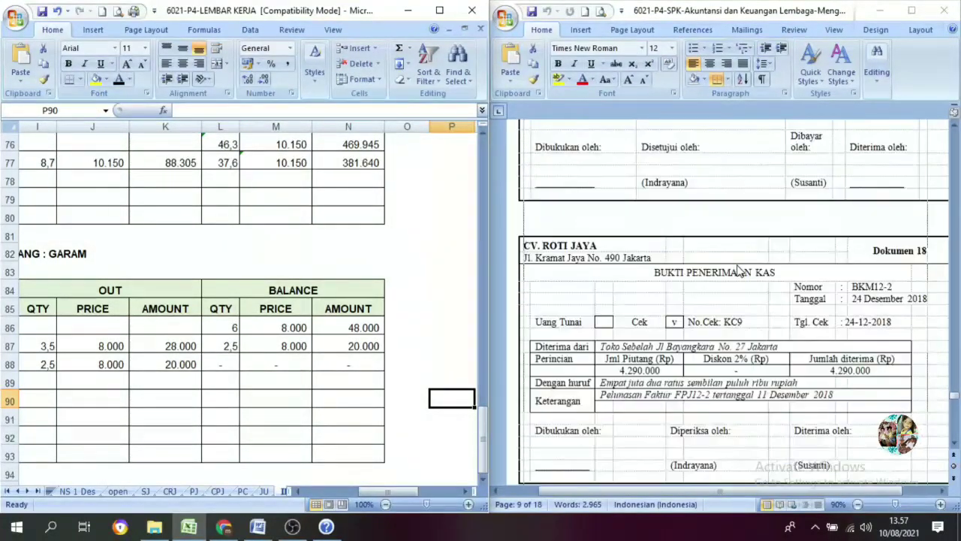
pyautogui.scroll(-9, 738, 270)
pyautogui.scroll(2, 738, 270)
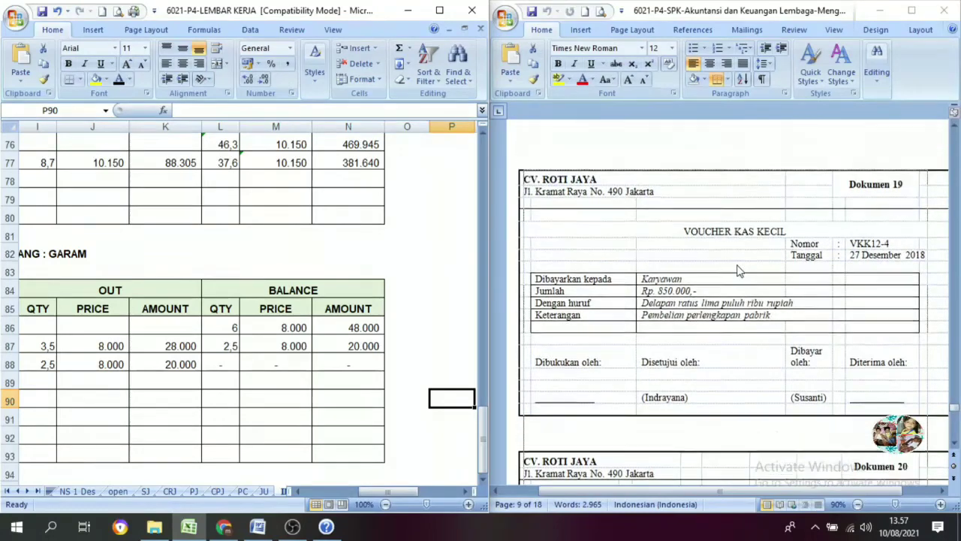
pyautogui.scroll(-12, 738, 270)
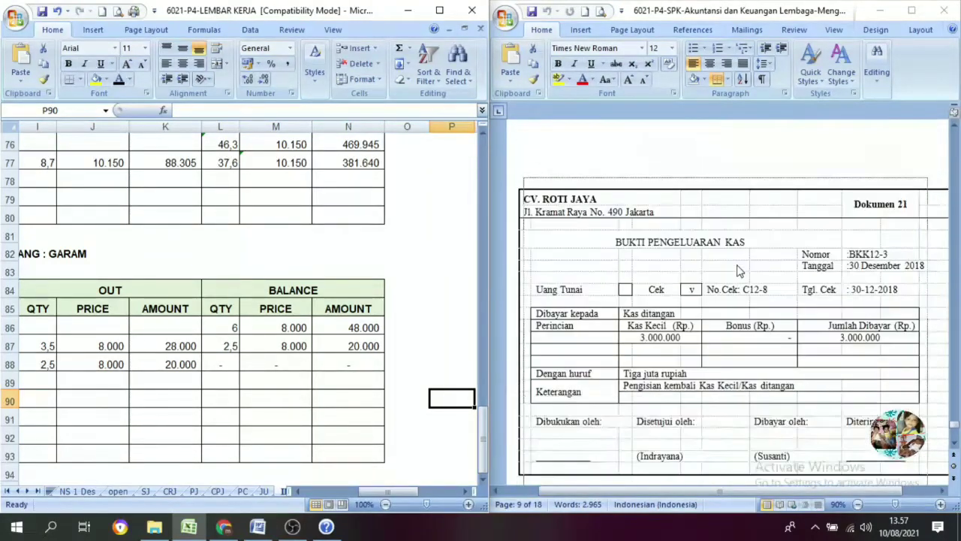
pyautogui.scroll(-5, 735, 271)
pyautogui.scroll(2, 736, 270)
pyautogui.scroll(-5, 736, 270)
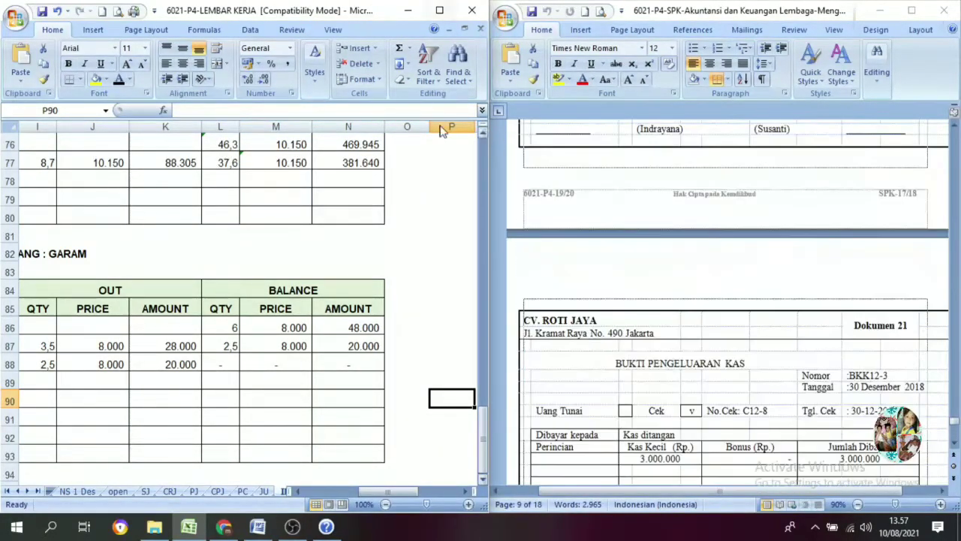
# Step: Maximize the worksheet window and make the Biang Roti card's closing balance in L37:N37 bold
pyautogui.click(440, 11)
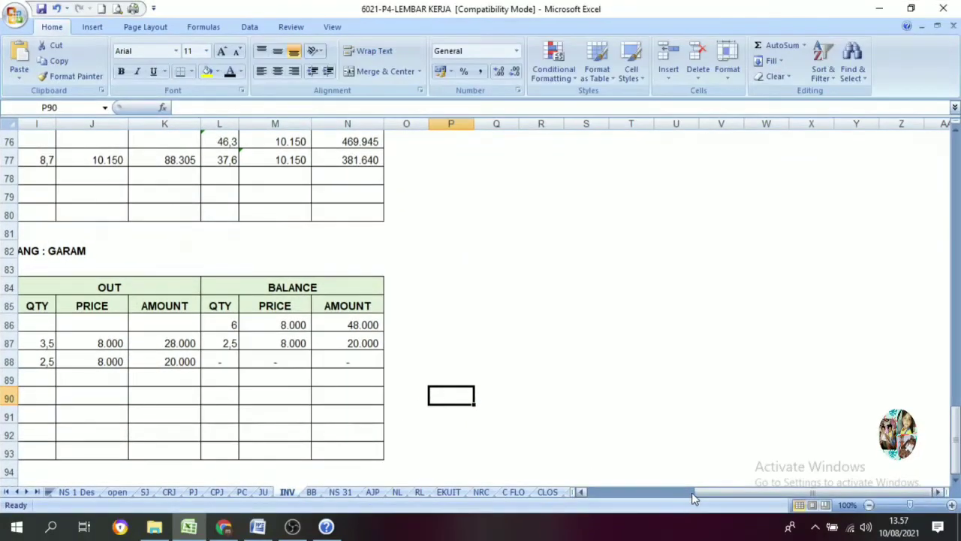
pyautogui.moveTo(713, 495); pyautogui.dragTo(694, 494)
pyautogui.scroll(7, 530, 388)
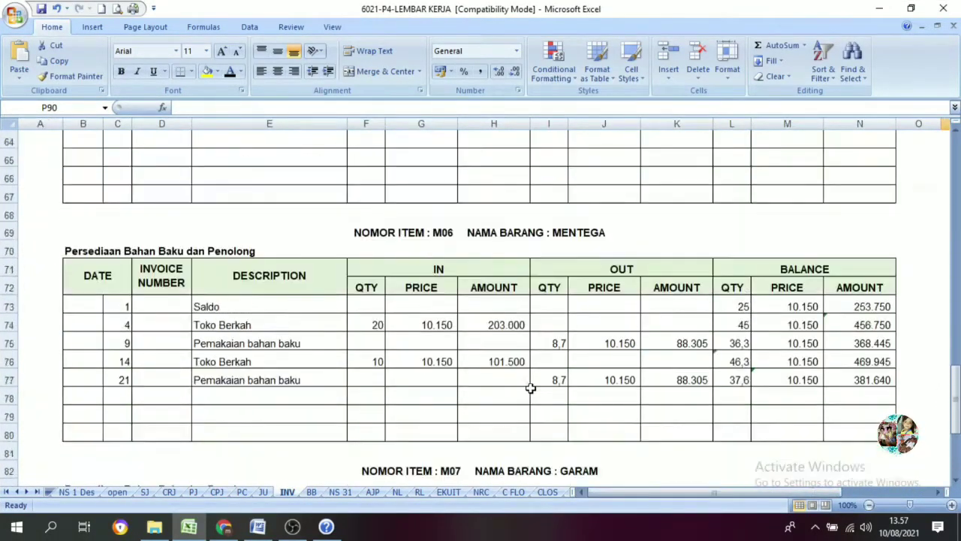
pyautogui.scroll(13, 530, 387)
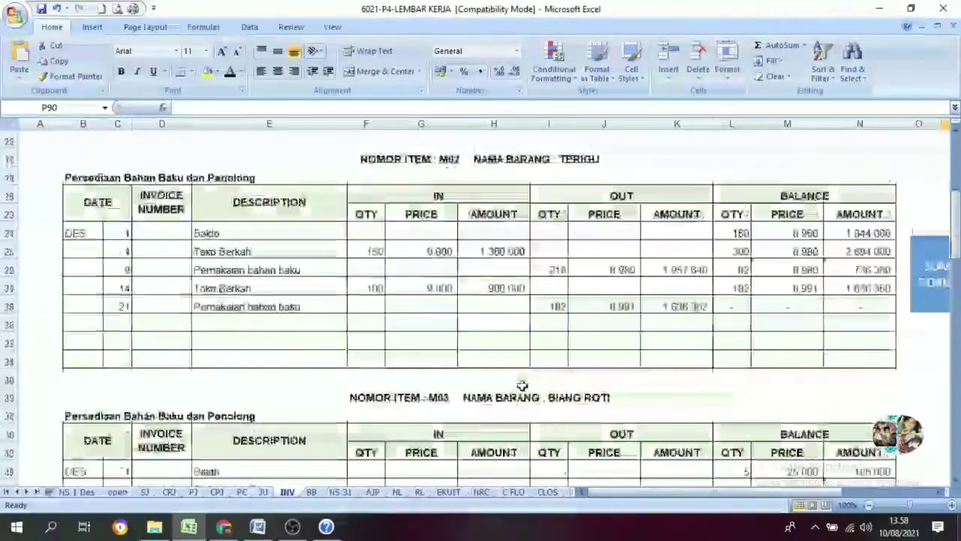
pyautogui.scroll(-4, 432, 376)
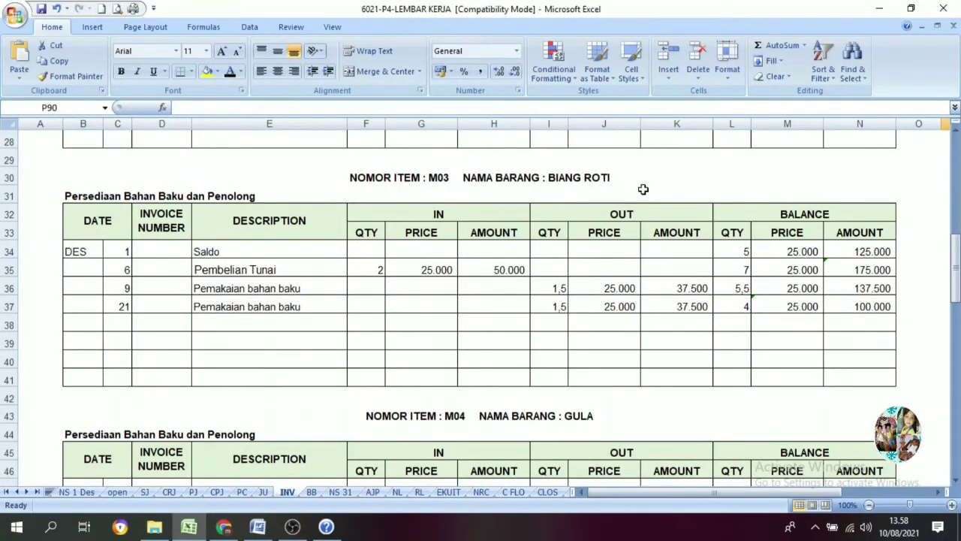
pyautogui.moveTo(717, 304); pyautogui.dragTo(858, 307)
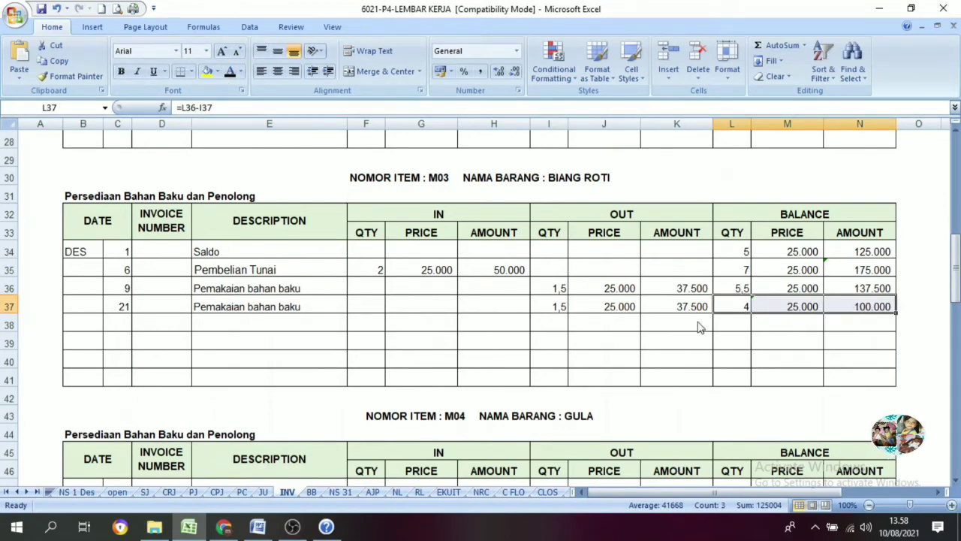
pyautogui.click(121, 71)
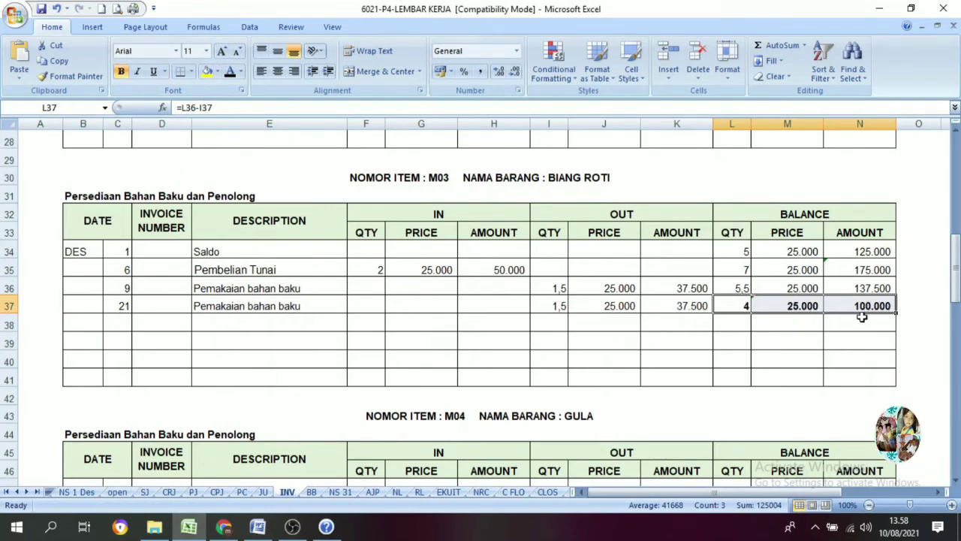
# Step: Check the closing balances of the Gula and Bahan Pengawet cards and make the Mentega card's closing balance in L77:N77 bold
pyautogui.scroll(-3, 816, 331)
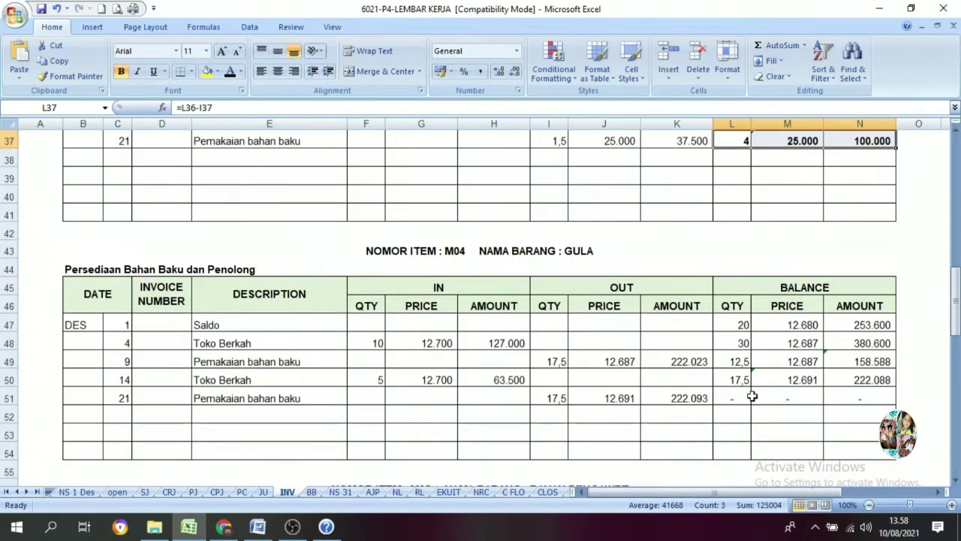
pyautogui.moveTo(740, 396); pyautogui.dragTo(858, 396)
pyautogui.scroll(-4, 864, 396)
pyautogui.scroll(4, 860, 396)
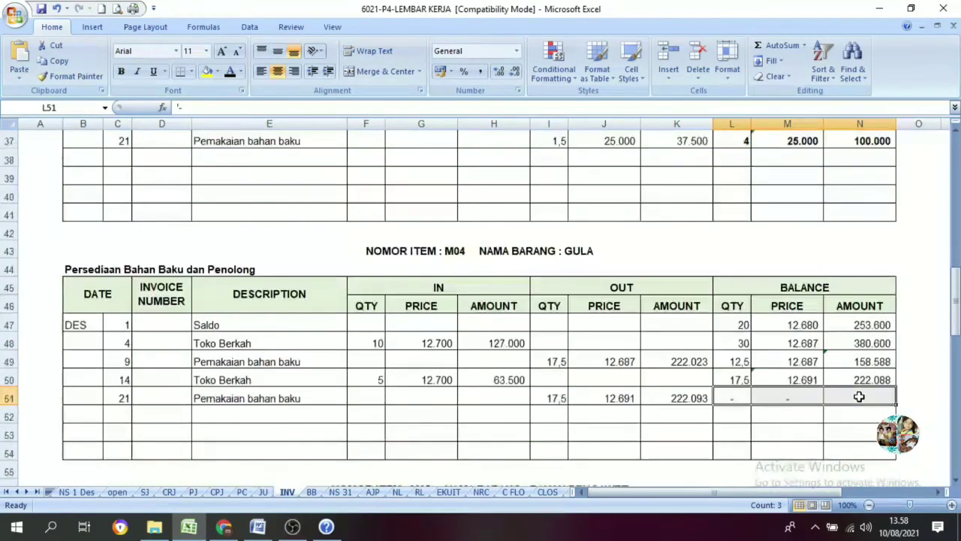
pyautogui.scroll(-5, 859, 396)
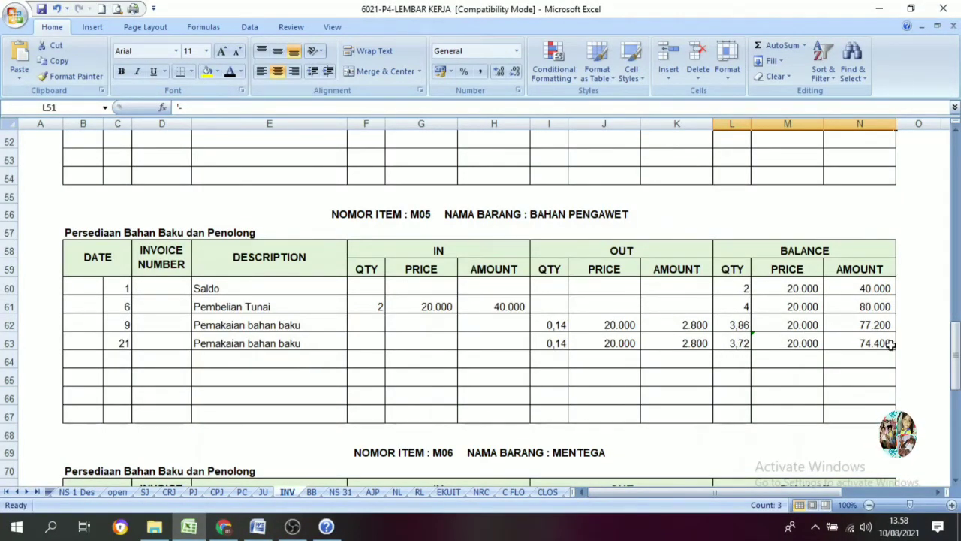
pyautogui.scroll(-5, 867, 361)
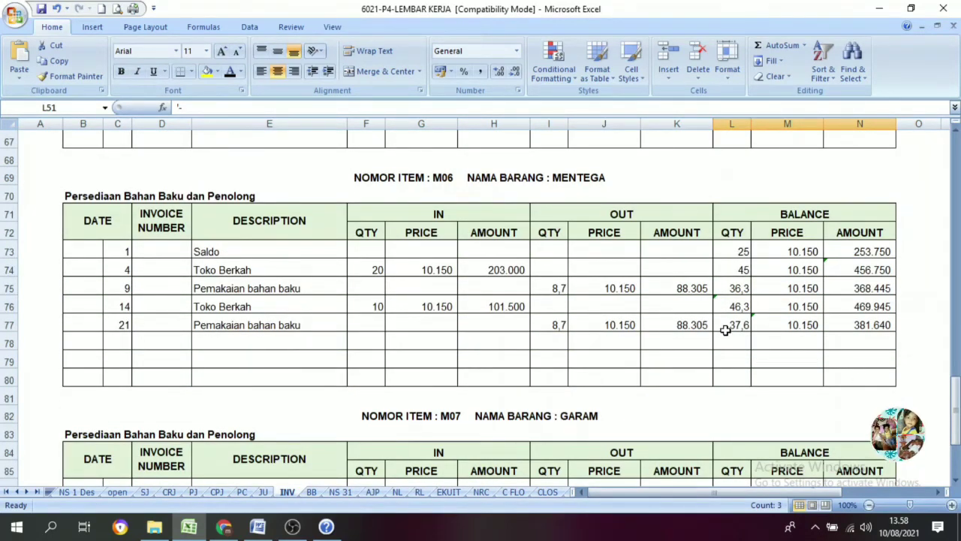
pyautogui.moveTo(730, 325); pyautogui.dragTo(832, 330)
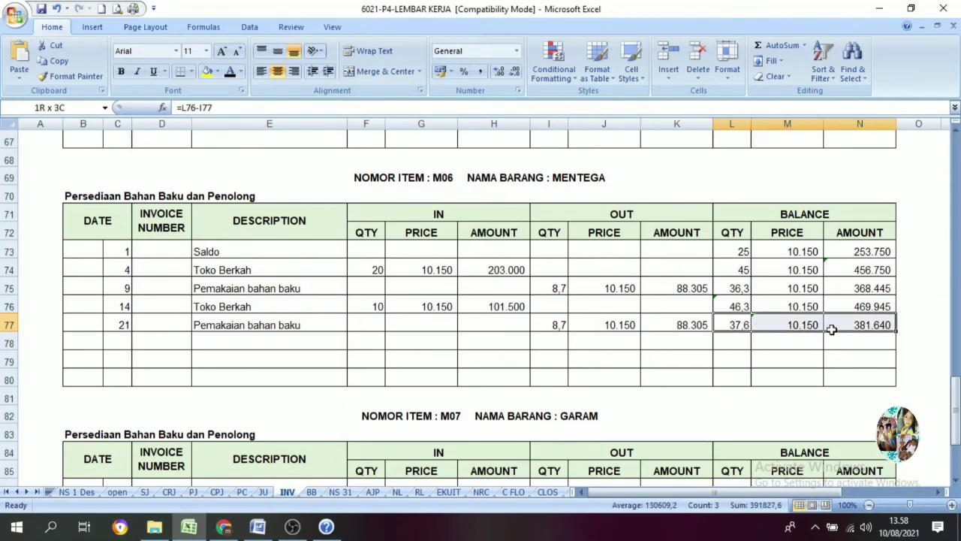
pyautogui.click(120, 72)
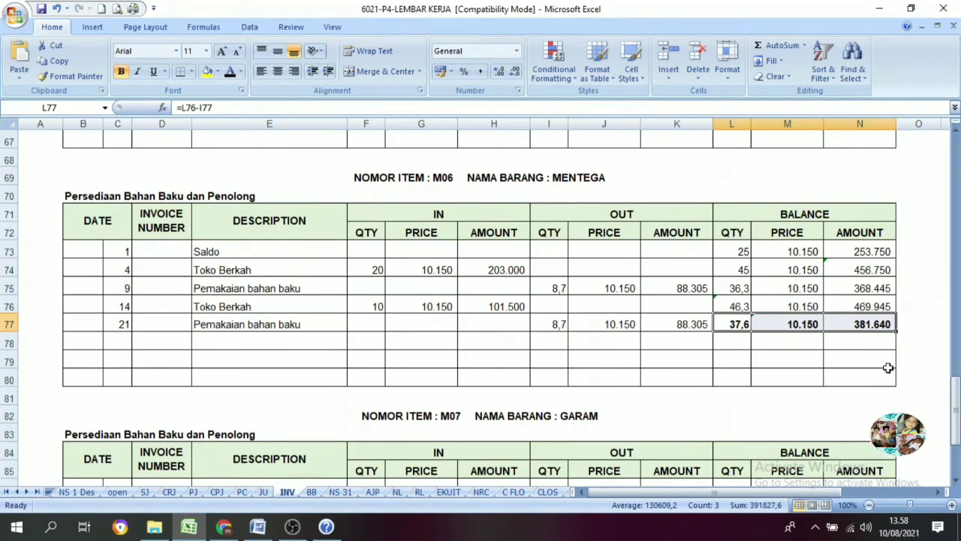
# Step: Review the Garam card's closing balance in L88:N88 and the Roti Tawar and Terigu cards at the start of the inventory sheet
pyautogui.scroll(-4, 877, 367)
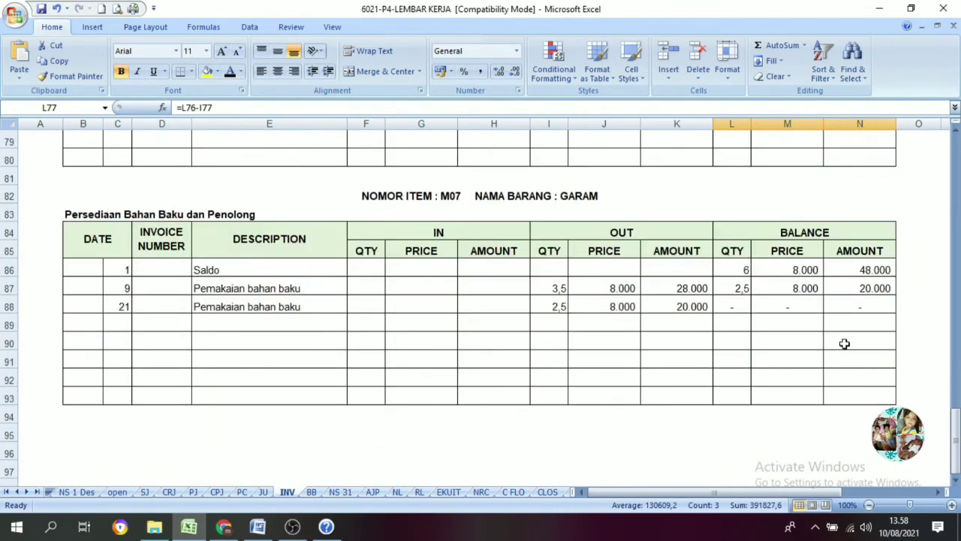
pyautogui.moveTo(726, 310); pyautogui.dragTo(871, 307)
pyautogui.scroll(15, 593, 301)
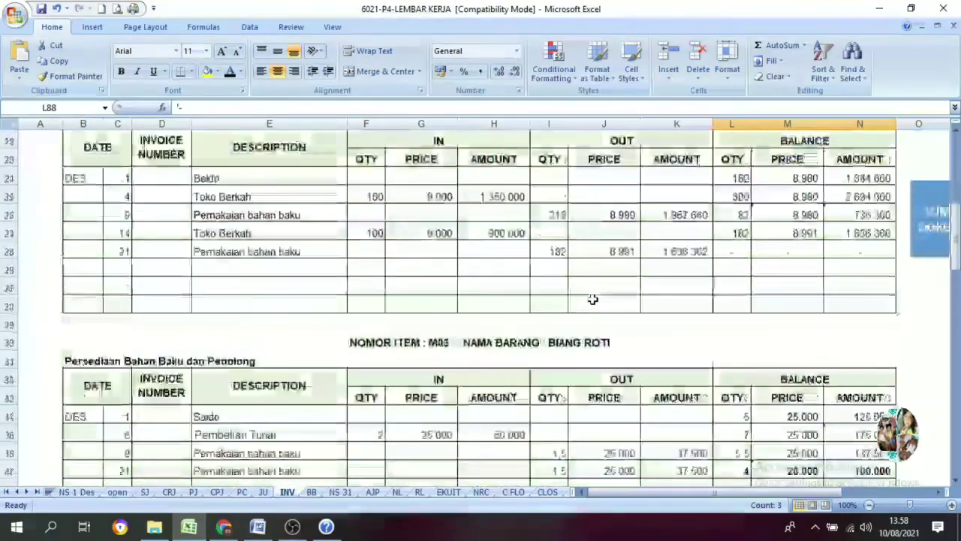
pyautogui.scroll(1, 593, 300)
pyautogui.scroll(-3, 593, 300)
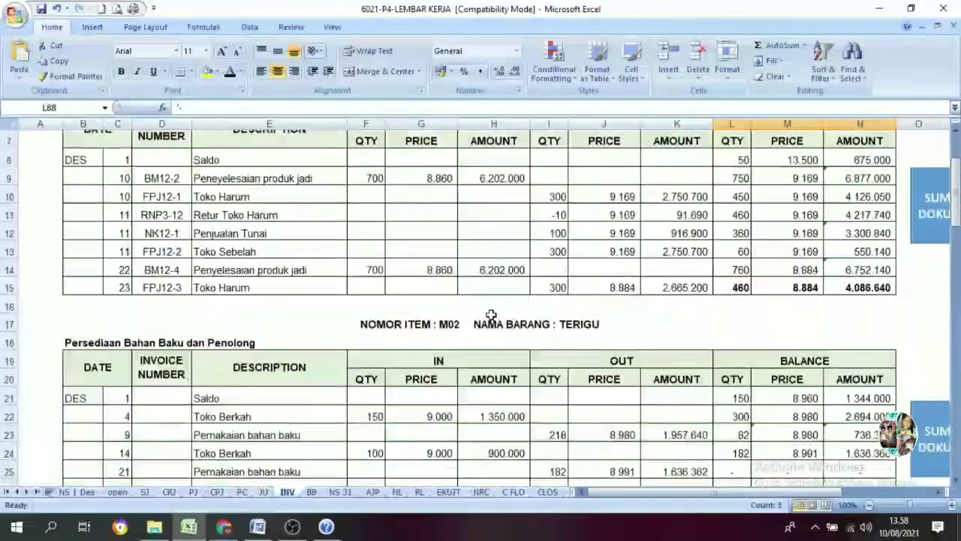
pyautogui.scroll(3, 411, 324)
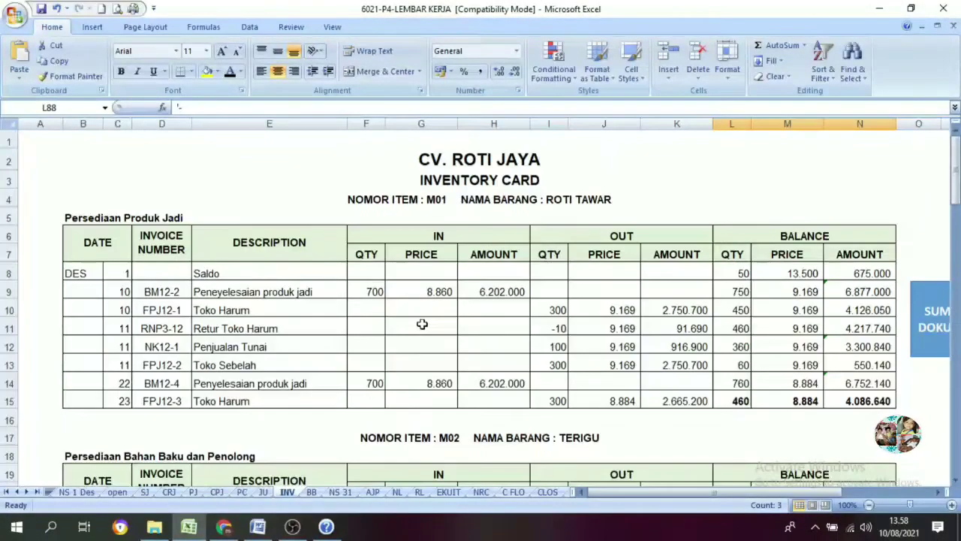
pyautogui.scroll(-2, 465, 394)
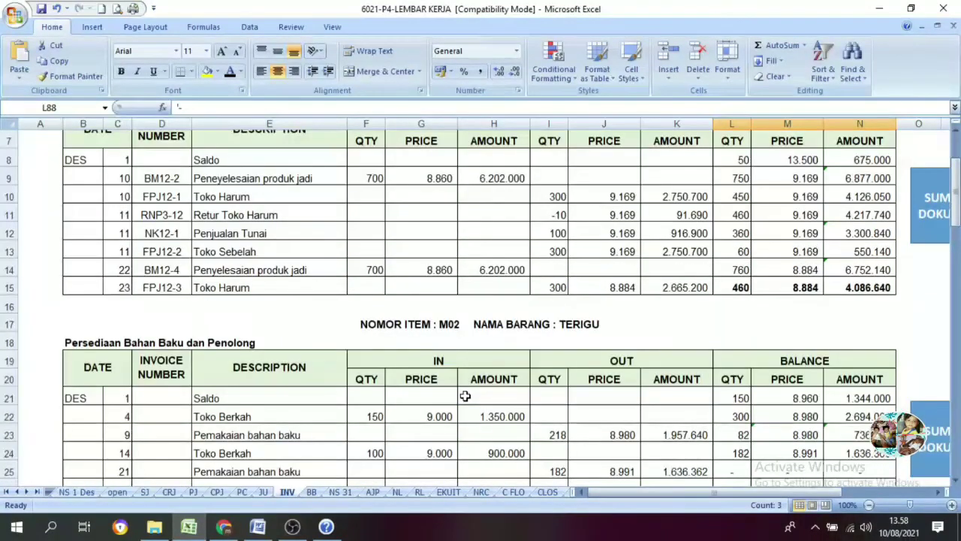
pyautogui.scroll(2, 465, 391)
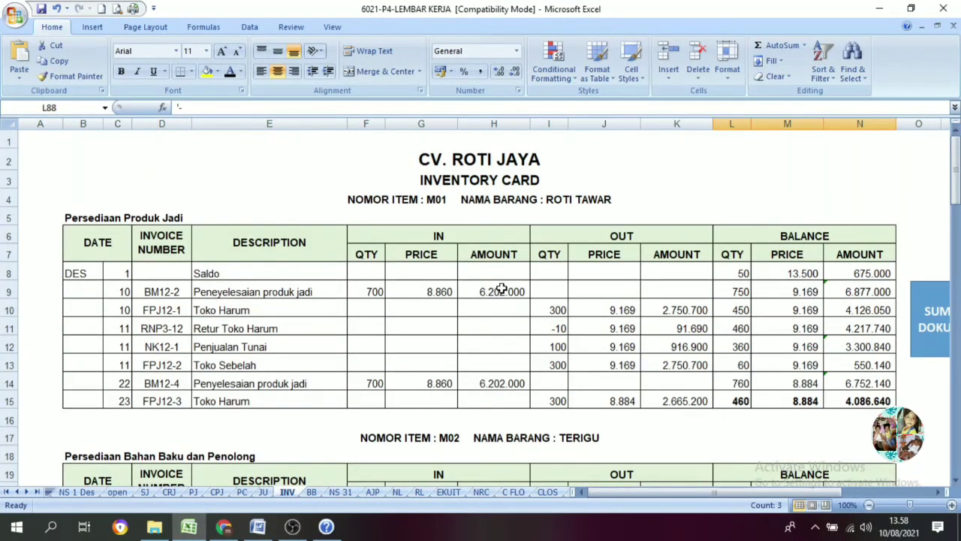